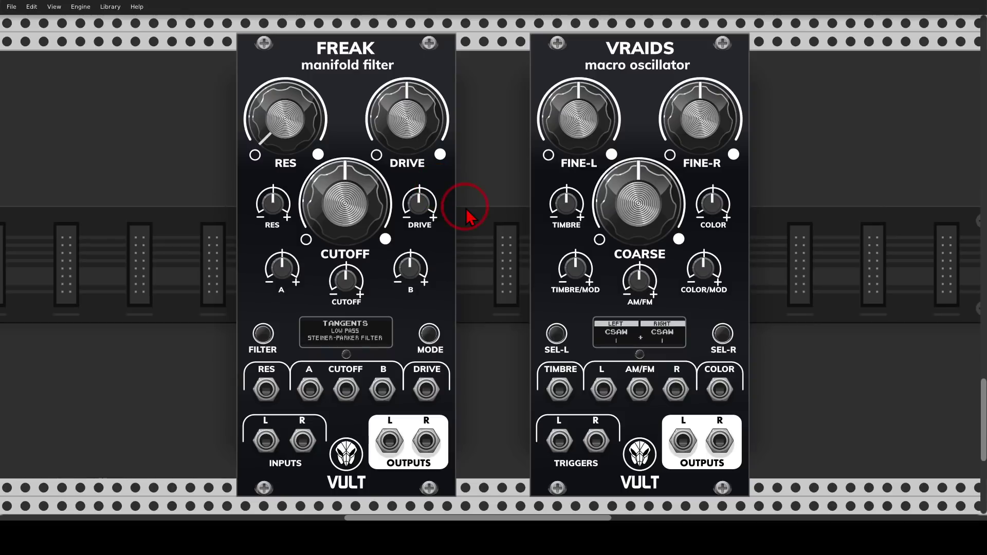
# Step: Examine how the Stochastic Sequencer, Caudal and Bleak modules feed the first Freak filter in the rack
pyautogui.scroll(-5, 470, 216)
pyautogui.scroll(10, 408, 205)
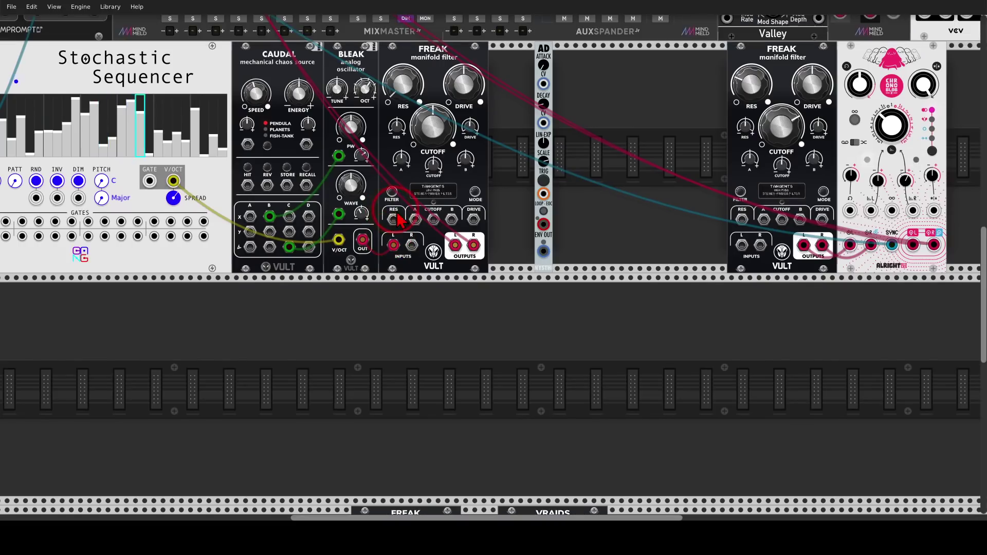
pyautogui.scroll(1, 401, 220)
pyautogui.scroll(3, 411, 221)
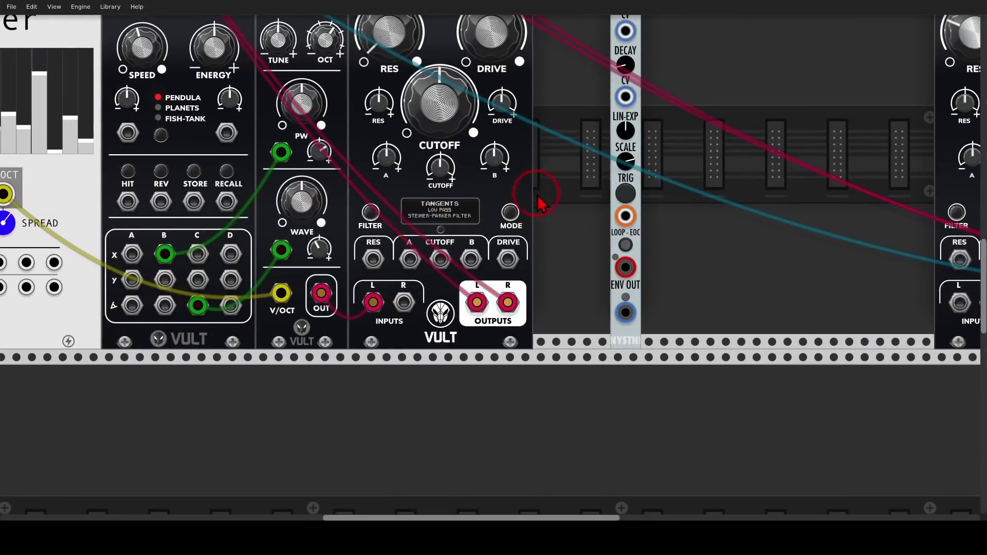
pyautogui.moveTo(543, 188); pyautogui.dragTo(542, 274)
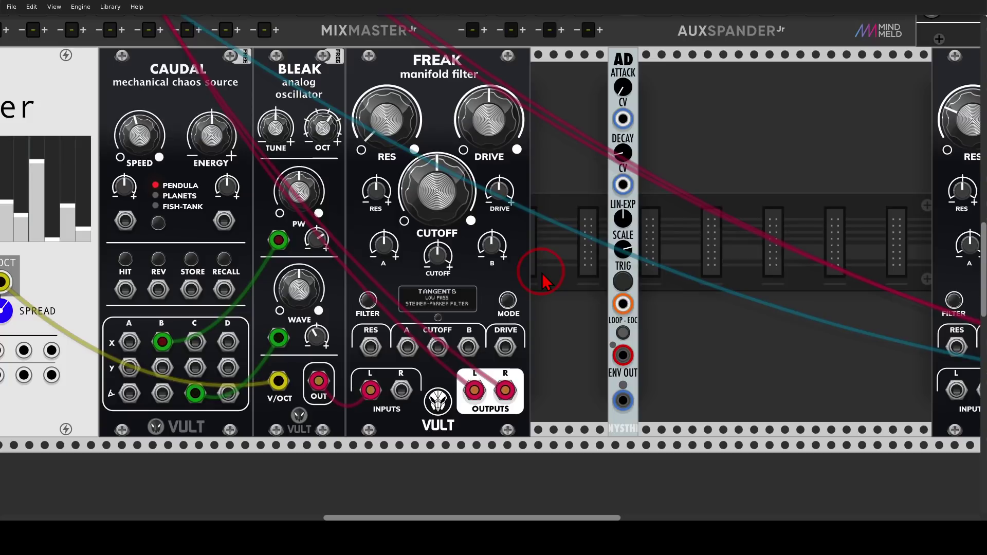
pyautogui.moveTo(320, 47)
pyautogui.mouseDown()
pyautogui.moveTo(268, 81)
pyautogui.moveTo(330, 72)
pyautogui.moveTo(315, 49)
pyautogui.mouseUp()
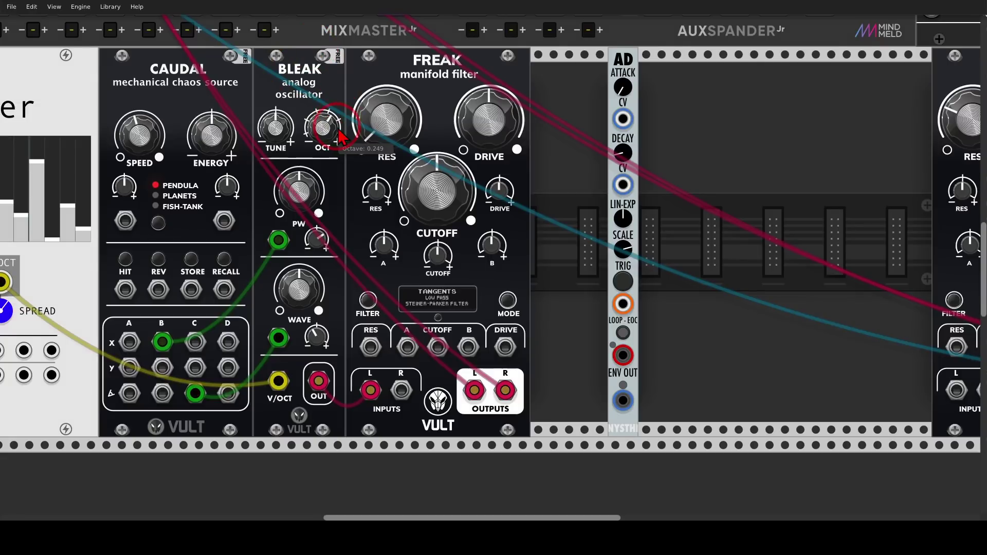
pyautogui.scroll(-2, 336, 127)
pyautogui.hscroll(-5, 339, 136)
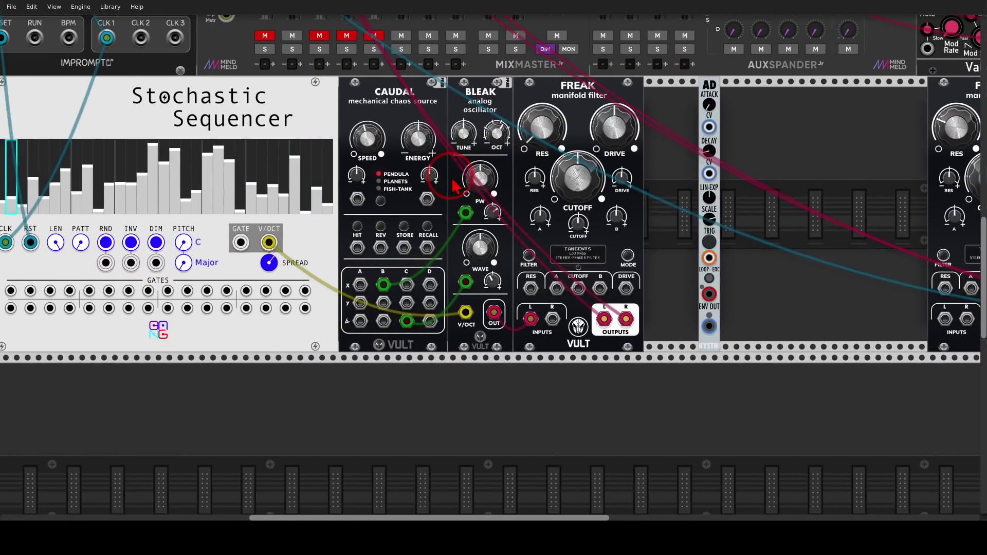
pyautogui.moveTo(267, 76)
pyautogui.mouseDown()
pyautogui.moveTo(183, 70)
pyautogui.moveTo(247, 171)
pyautogui.moveTo(256, 81)
pyautogui.mouseUp()
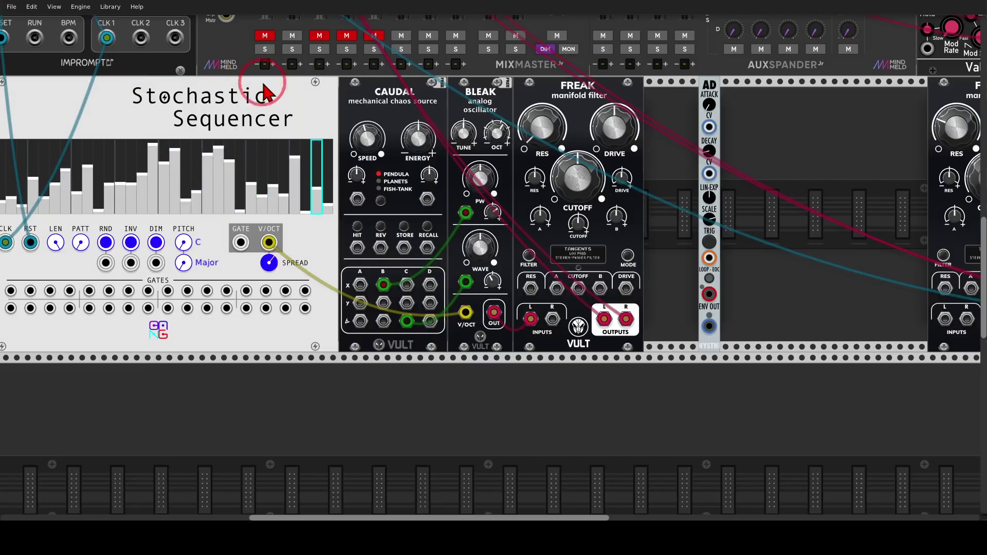
pyautogui.moveTo(488, 302)
pyautogui.mouseDown()
pyautogui.moveTo(506, 316)
pyautogui.moveTo(518, 313)
pyautogui.moveTo(514, 300)
pyautogui.moveTo(538, 303)
pyautogui.moveTo(535, 311)
pyautogui.moveTo(541, 300)
pyautogui.moveTo(526, 333)
pyautogui.moveTo(541, 300)
pyautogui.mouseUp()
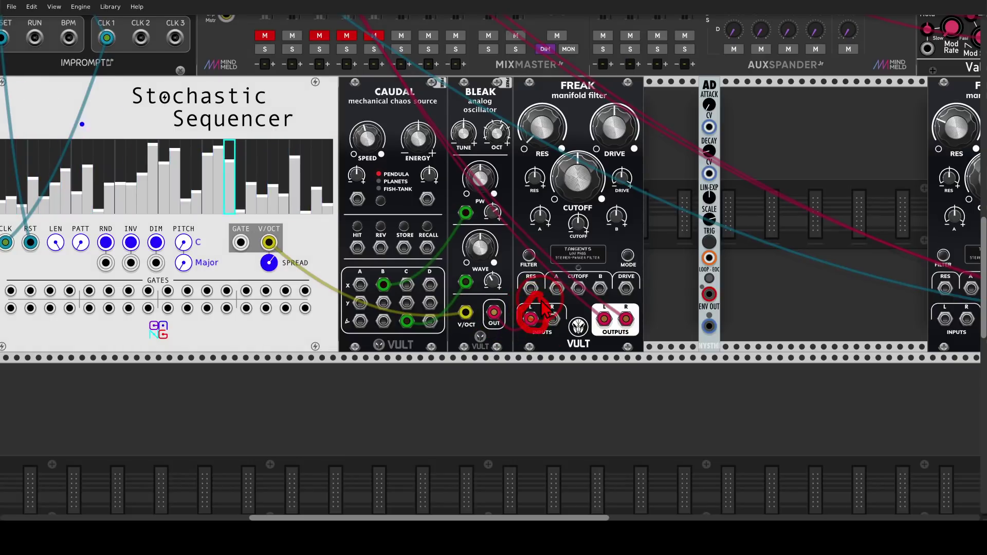
pyautogui.moveTo(635, 292)
pyautogui.mouseDown()
pyautogui.moveTo(580, 300)
pyautogui.moveTo(627, 343)
pyautogui.moveTo(631, 296)
pyautogui.mouseUp()
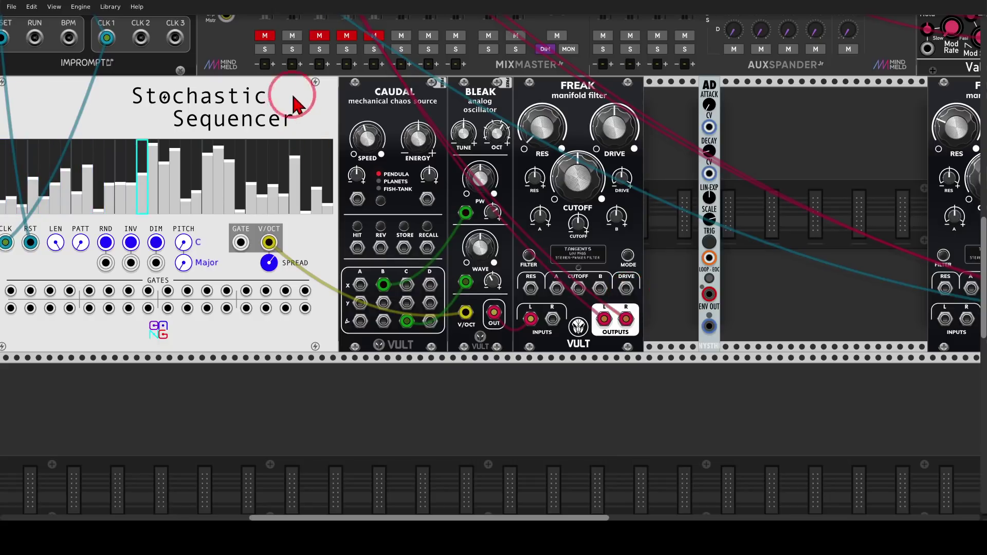
# Step: Unmute the first mixer channel and try out the Freak filter's resonance and cutoff, leaving the cutoff at about 0.41
pyautogui.click(265, 35)
pyautogui.scroll(5, 677, 242)
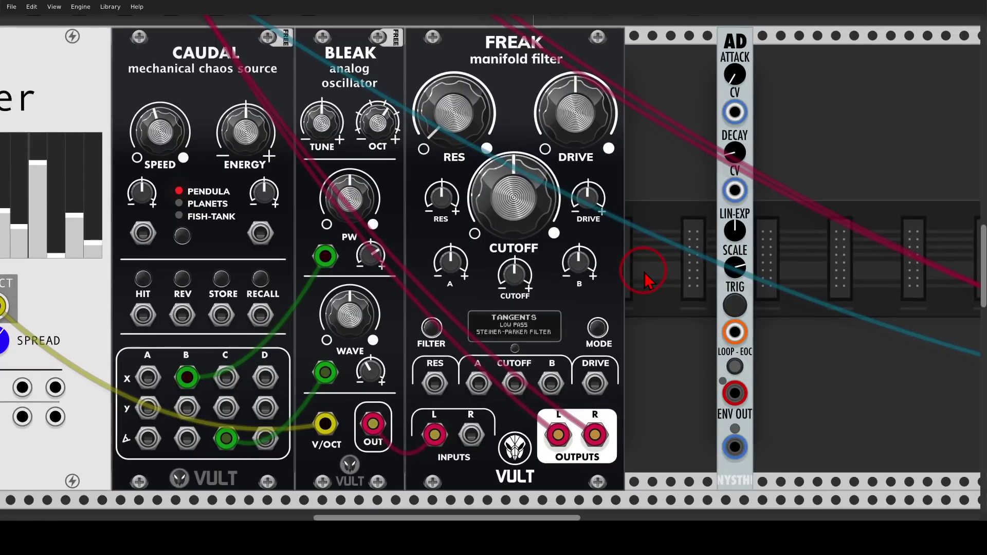
pyautogui.moveTo(494, 259)
pyautogui.mouseDown()
pyautogui.moveTo(488, 252)
pyautogui.moveTo(493, 263)
pyautogui.mouseUp()
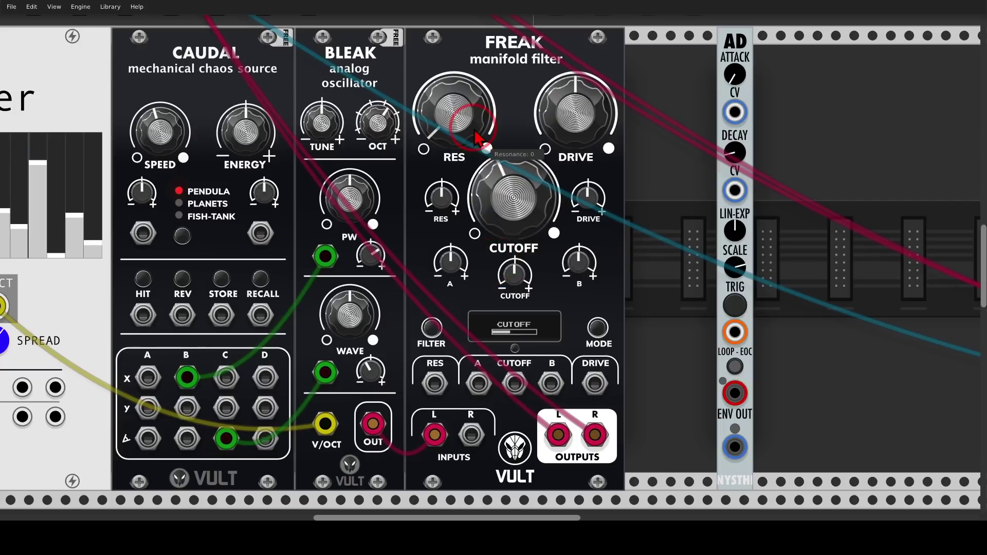
pyautogui.moveTo(468, 123); pyautogui.dragTo(493, 259)
pyautogui.moveTo(514, 195); pyautogui.dragTo(514, 186)
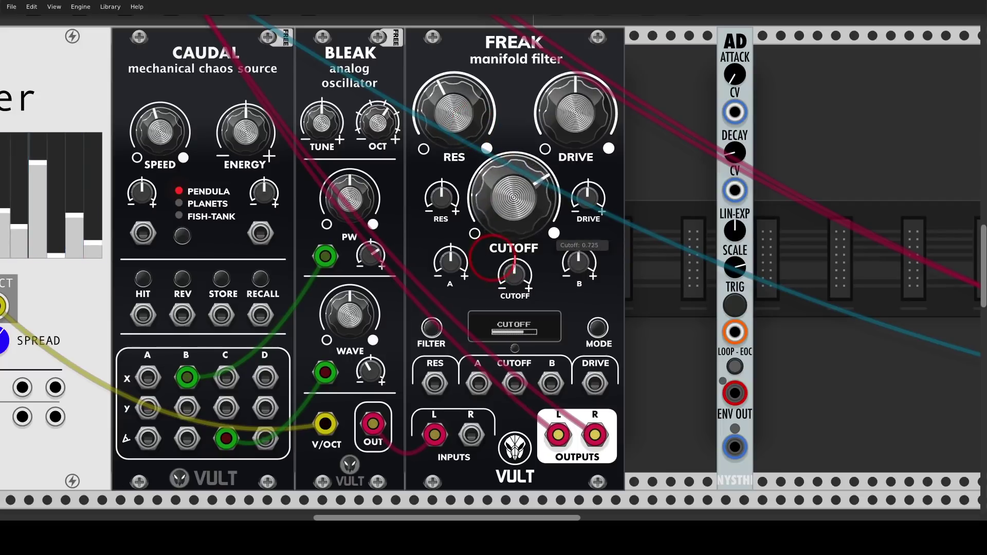
pyautogui.moveTo(494, 257); pyautogui.dragTo(493, 265)
pyautogui.moveTo(471, 146); pyautogui.dragTo(471, 105)
pyautogui.moveTo(485, 263); pyautogui.dragTo(487, 261)
pyautogui.moveTo(472, 144); pyautogui.dragTo(472, 239)
# Step: Switch the Freak filter model to FEROX, the CMOS filter, and sweep its cutoff in low pass mode
pyautogui.scroll(-2, 519, 222)
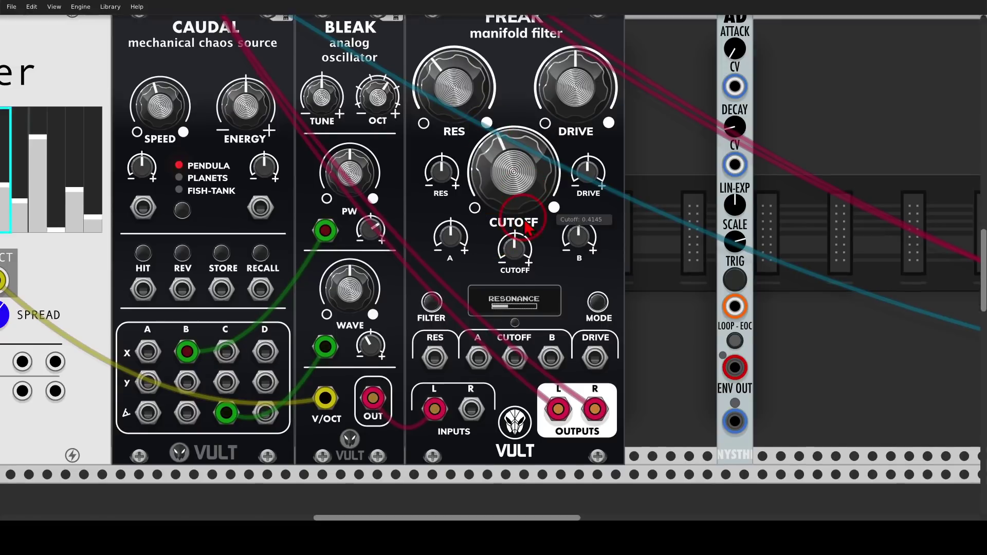
pyautogui.scroll(3, 536, 309)
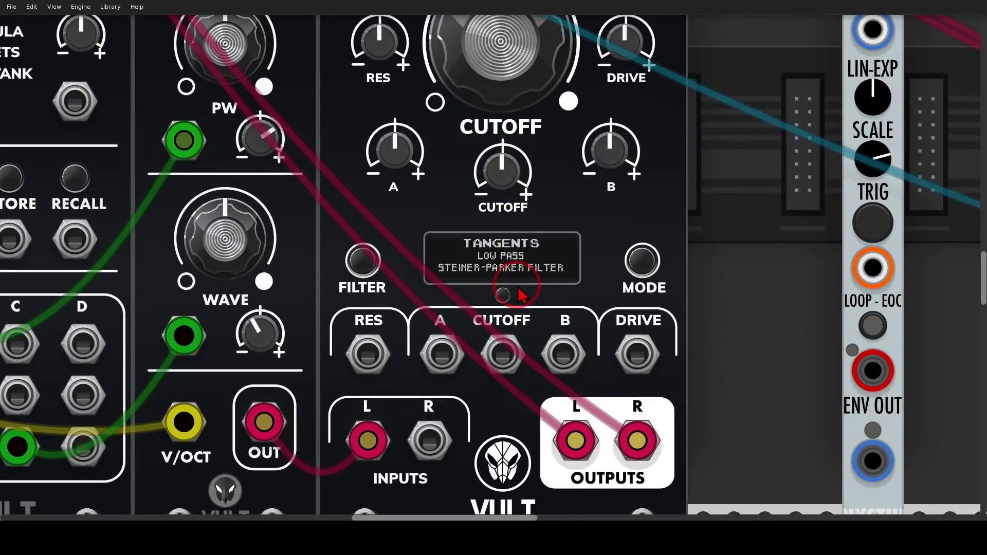
pyautogui.moveTo(530, 217)
pyautogui.mouseDown()
pyautogui.moveTo(448, 209)
pyautogui.moveTo(423, 264)
pyautogui.moveTo(554, 312)
pyautogui.moveTo(571, 248)
pyautogui.moveTo(523, 208)
pyautogui.mouseUp()
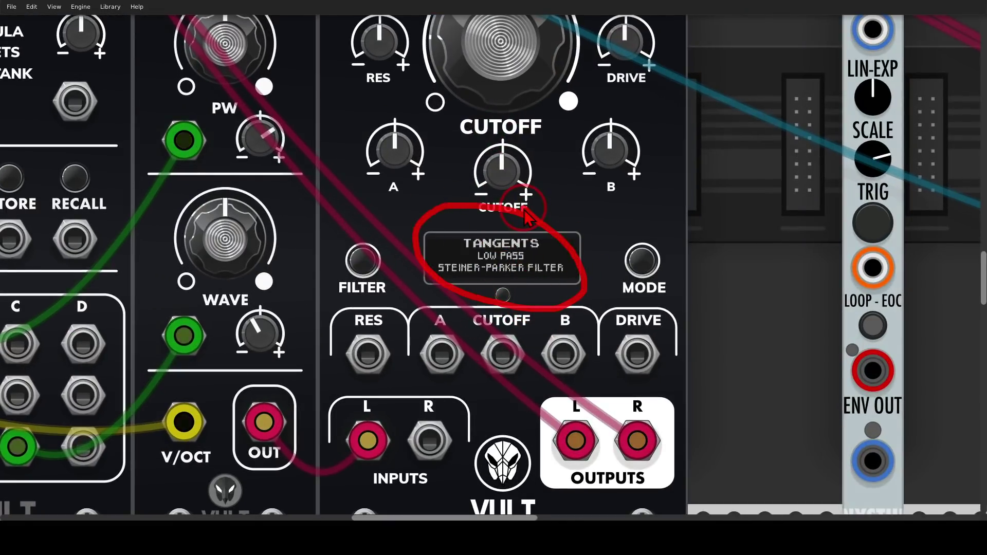
pyautogui.moveTo(386, 231)
pyautogui.mouseDown()
pyautogui.moveTo(358, 232)
pyautogui.moveTo(329, 276)
pyautogui.moveTo(360, 312)
pyautogui.moveTo(393, 249)
pyautogui.mouseUp()
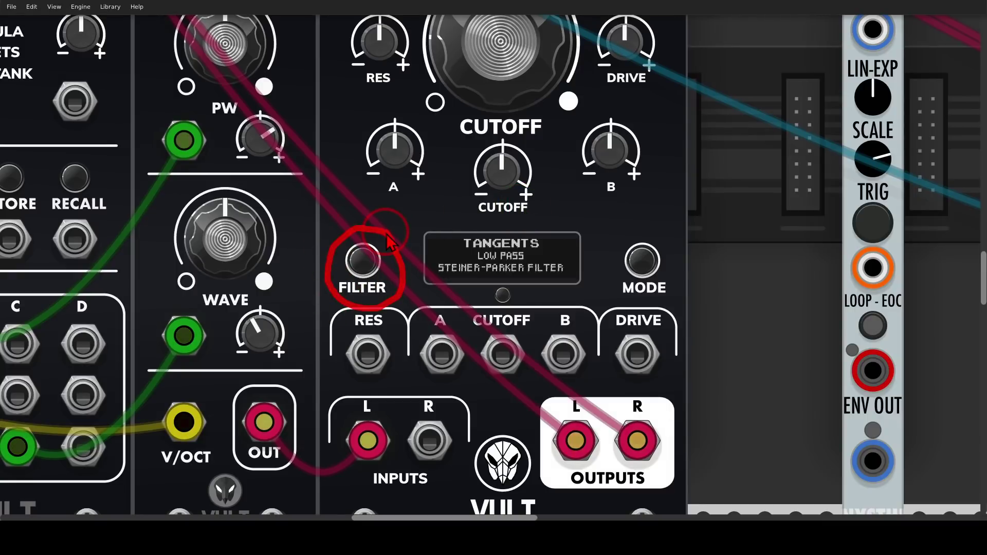
pyautogui.click(361, 262)
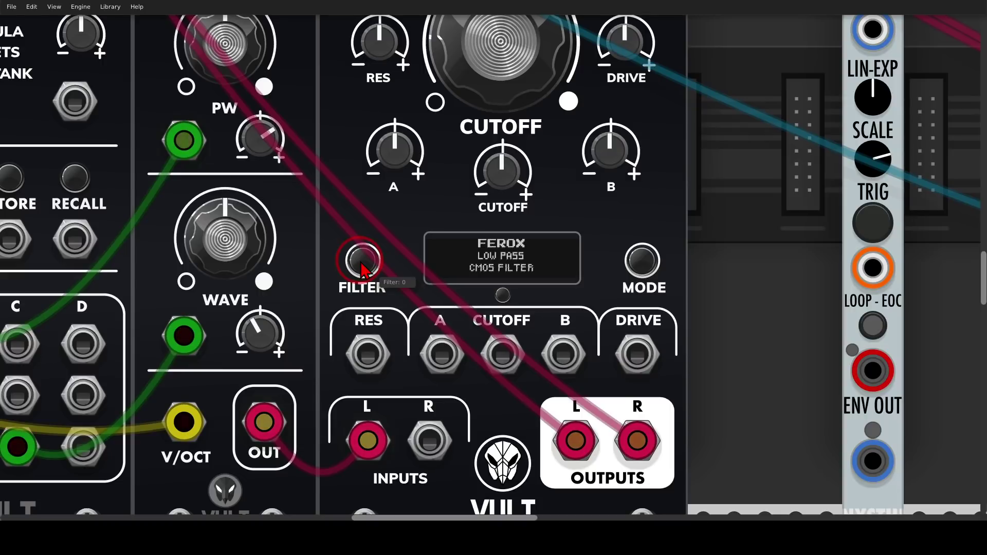
pyautogui.moveTo(555, 102)
pyautogui.mouseDown()
pyautogui.moveTo(556, 72)
pyautogui.moveTo(564, 122)
pyautogui.moveTo(564, 114)
pyautogui.mouseUp()
# Step: Change the FEROX filter mode to HIGH PASS and sweep its cutoff
pyautogui.scroll(1, 581, 189)
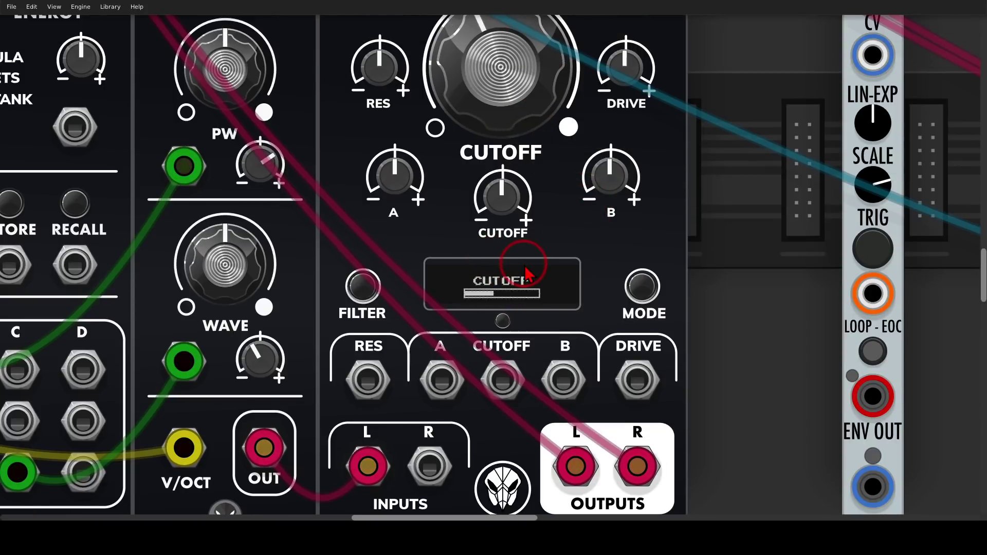
pyautogui.moveTo(525, 265)
pyautogui.mouseDown()
pyautogui.moveTo(479, 265)
pyautogui.moveTo(469, 309)
pyautogui.moveTo(546, 305)
pyautogui.moveTo(528, 272)
pyautogui.mouseUp()
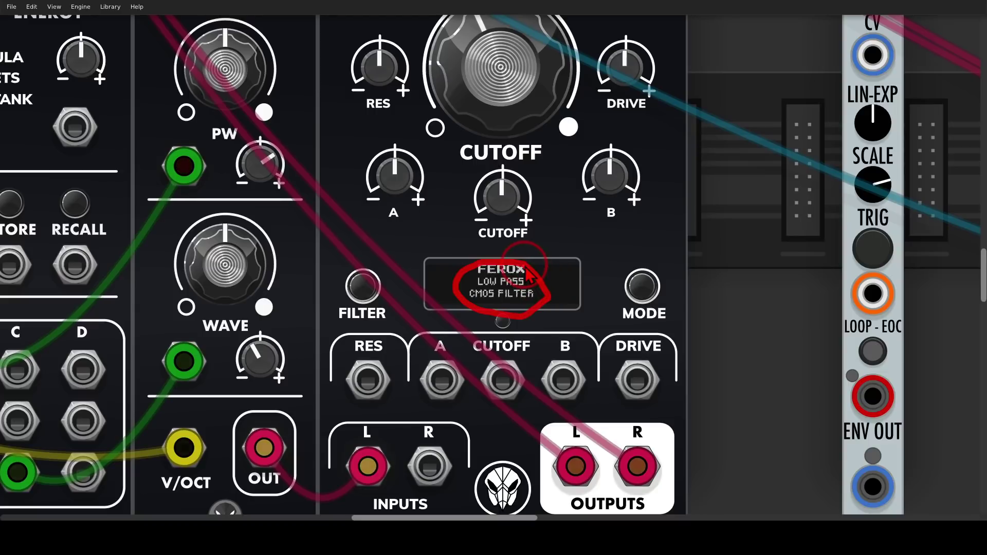
pyautogui.moveTo(657, 255)
pyautogui.mouseDown()
pyautogui.moveTo(591, 312)
pyautogui.moveTo(666, 258)
pyautogui.mouseUp()
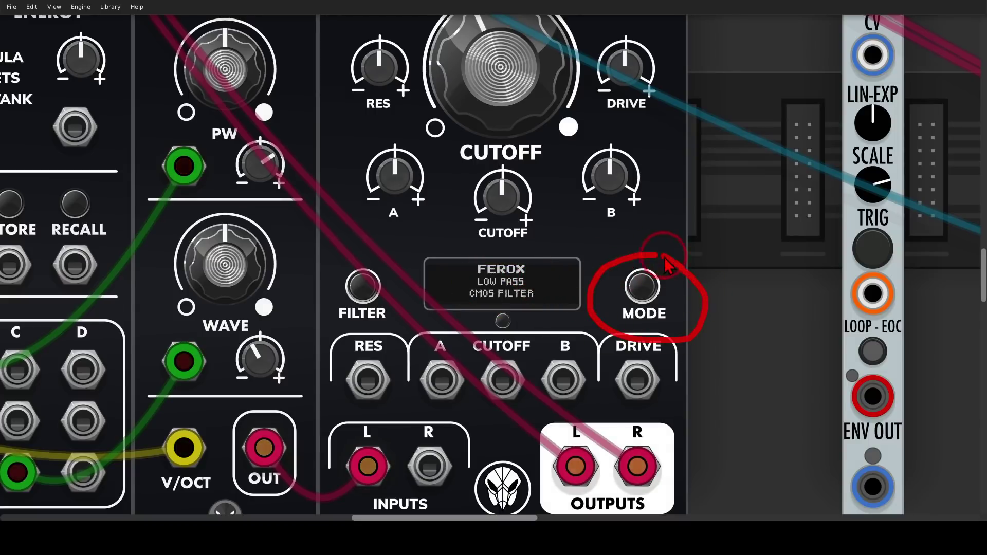
pyautogui.click(644, 287)
pyautogui.scroll(-1, 645, 286)
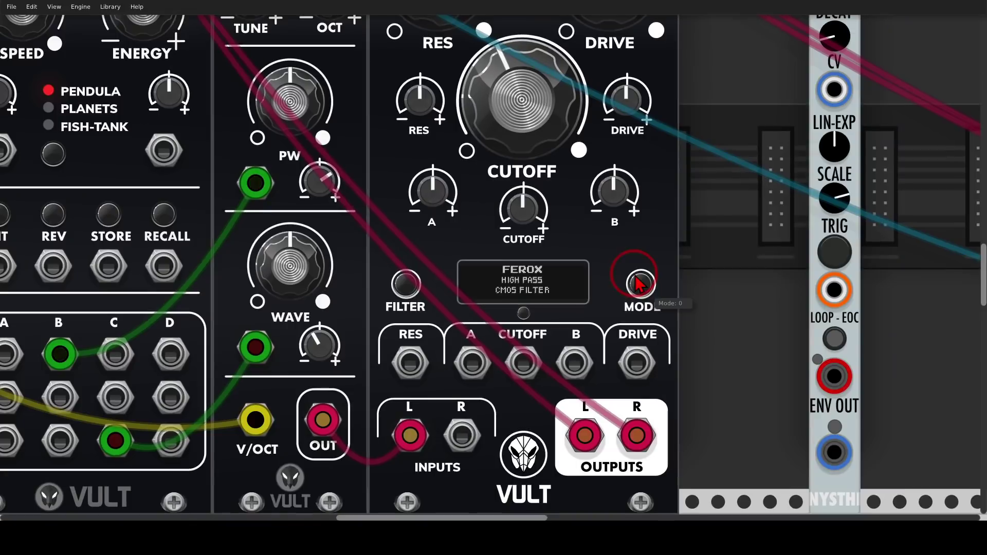
pyautogui.moveTo(646, 239); pyautogui.dragTo(642, 261)
pyautogui.moveTo(530, 165); pyautogui.dragTo(530, 25)
pyautogui.moveTo(492, 262)
pyautogui.mouseDown()
pyautogui.moveTo(491, 253)
pyautogui.moveTo(492, 262)
pyautogui.mouseUp()
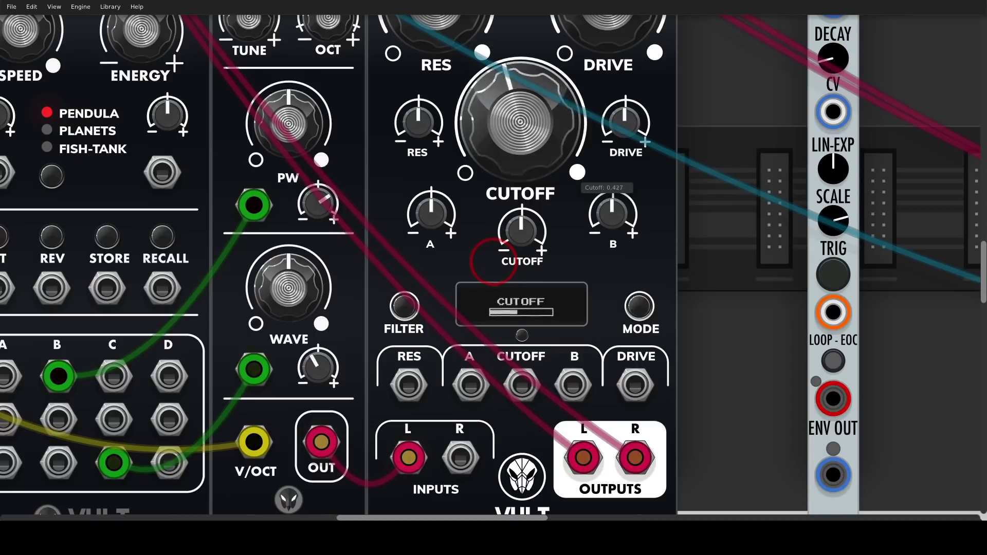
# Step: Change the FEROX filter mode to BAND PASS and sweep the cutoff across its range
pyautogui.click(637, 308)
pyautogui.click(636, 308)
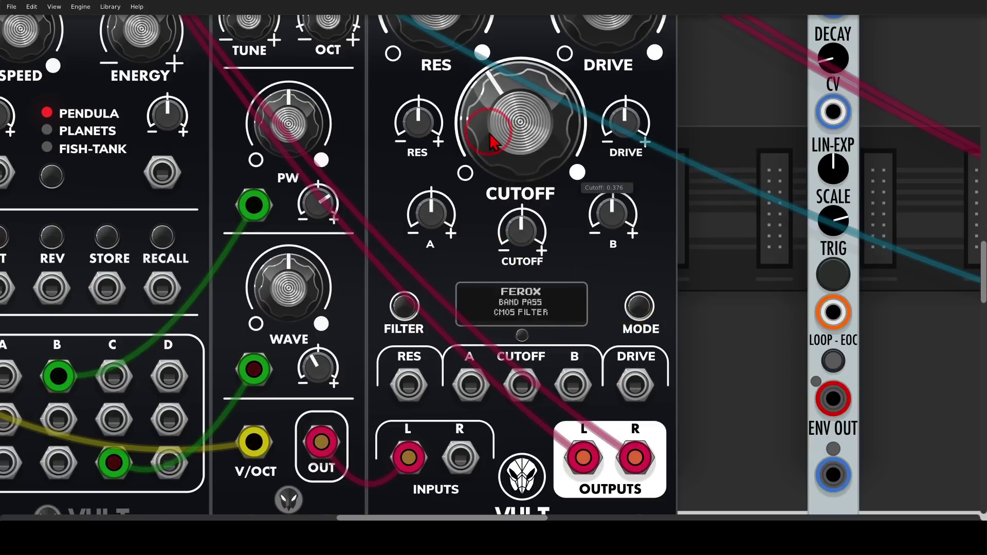
pyautogui.moveTo(490, 253)
pyautogui.mouseDown()
pyautogui.moveTo(483, 246)
pyautogui.moveTo(495, 268)
pyautogui.mouseUp()
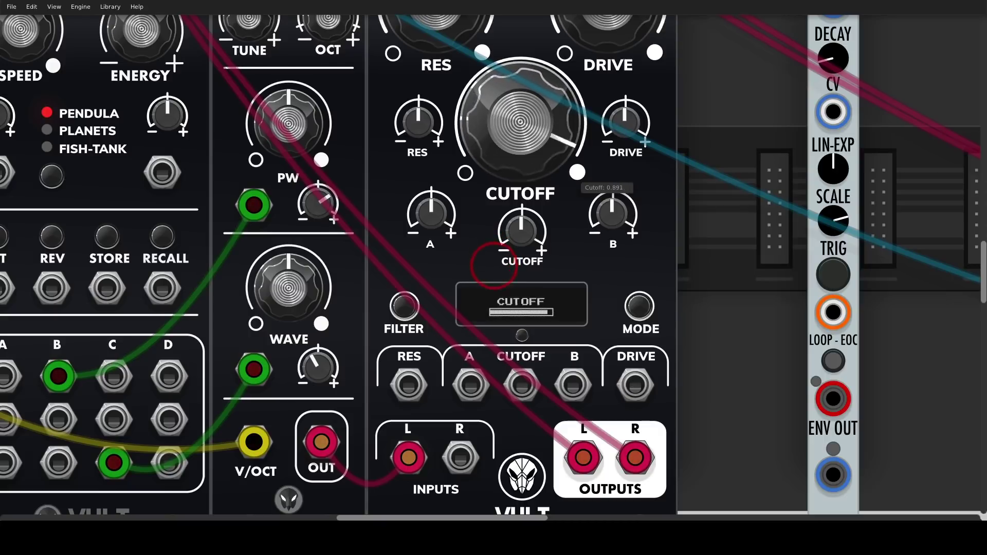
pyautogui.moveTo(493, 267); pyautogui.dragTo(487, 237)
# Step: Return the FEROX filter to LOW PASS mode with resonance at about 0.47 and the cutoff below its midpoint
pyautogui.click(639, 307)
pyautogui.moveTo(415, 40); pyautogui.dragTo(490, 251)
pyautogui.moveTo(489, 100); pyautogui.dragTo(494, 252)
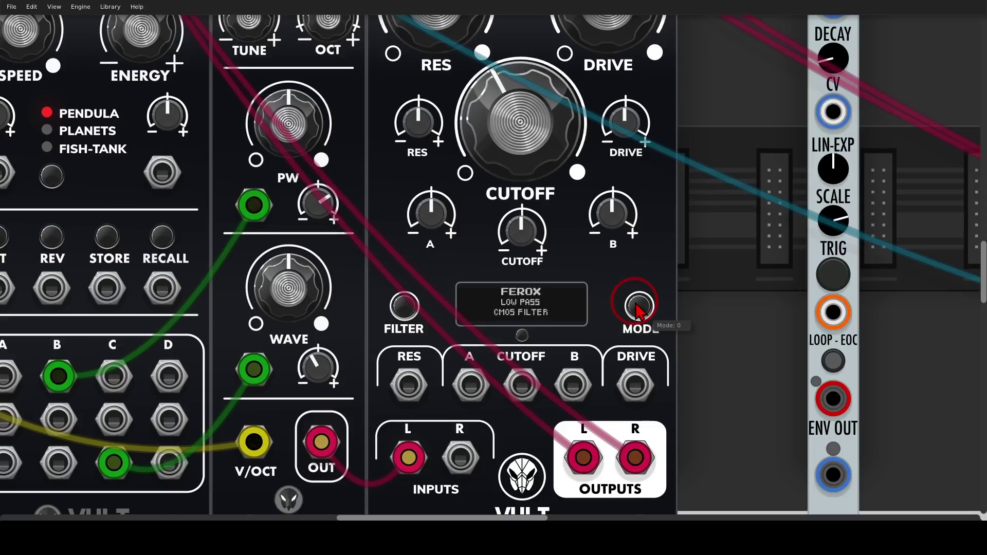
# Step: Patch Caudal's A x output to Freak's A cutoff input and Caudal's C y output to Freak's B cutoff input
pyautogui.scroll(-3, 637, 308)
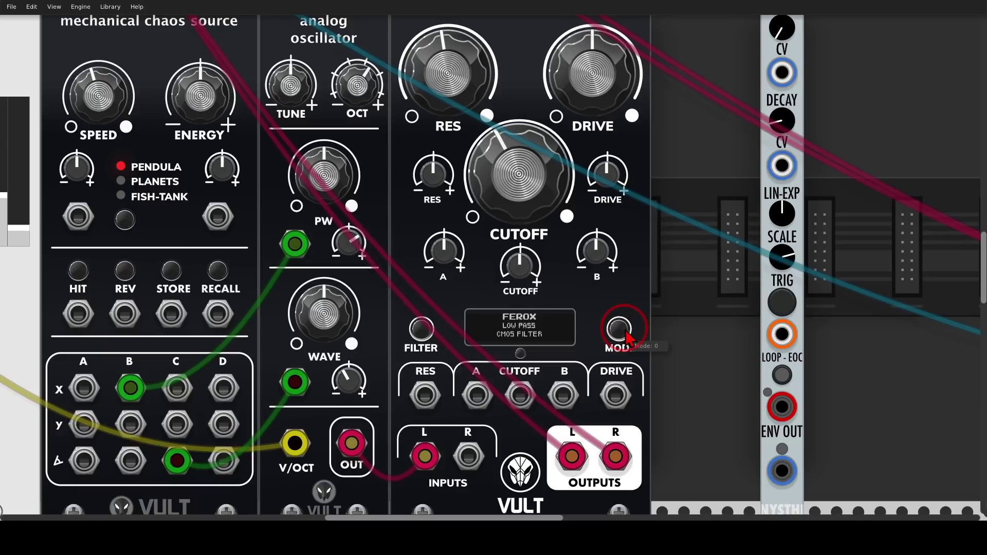
pyautogui.scroll(-2, 626, 338)
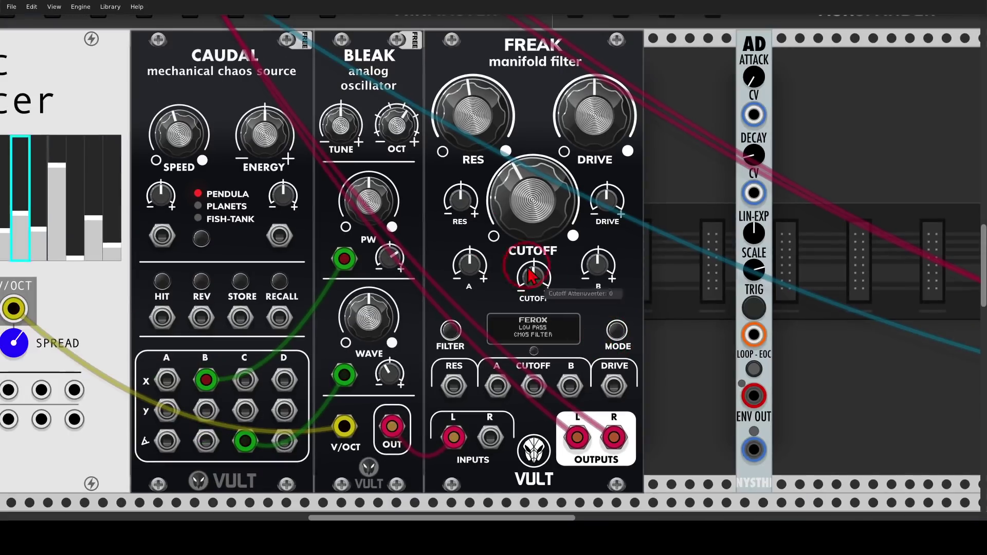
pyautogui.moveTo(282, 31)
pyautogui.mouseDown()
pyautogui.moveTo(164, 30)
pyautogui.moveTo(277, 49)
pyautogui.mouseUp()
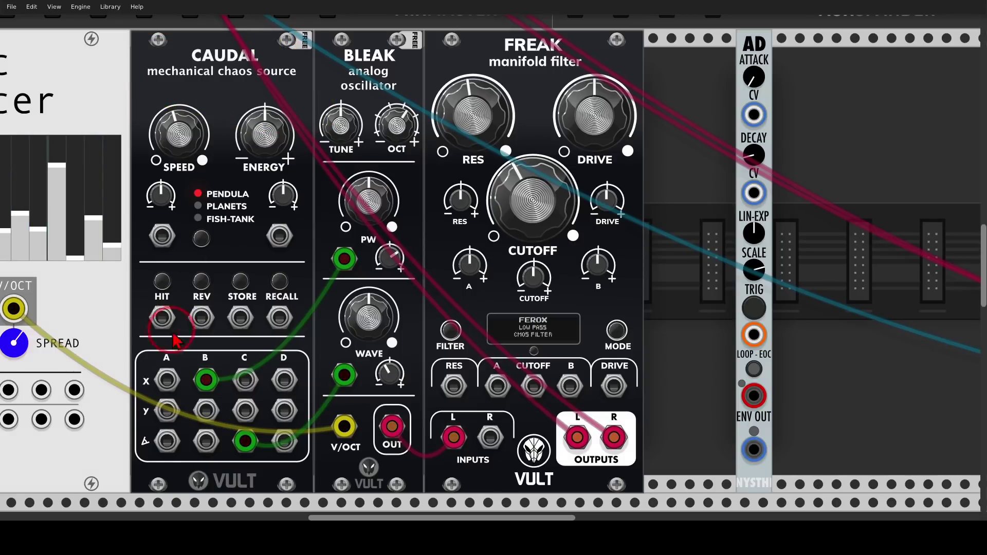
pyautogui.moveTo(167, 381); pyautogui.dragTo(497, 386)
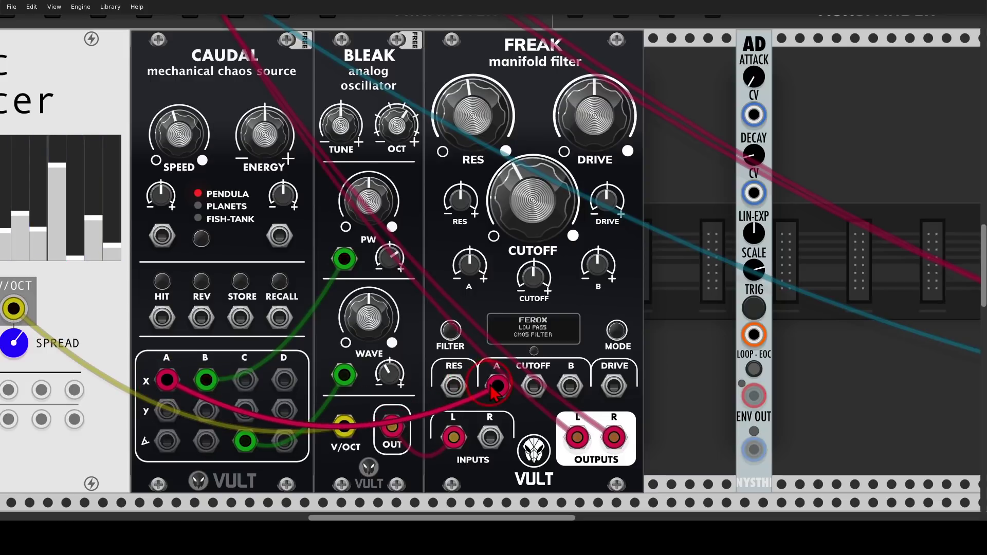
pyautogui.moveTo(245, 409); pyautogui.dragTo(570, 385)
# Step: Raise Freak's A and B attenuverters above zero and set the main cutoff slightly above its midpoint
pyautogui.doubleClick(527, 219)
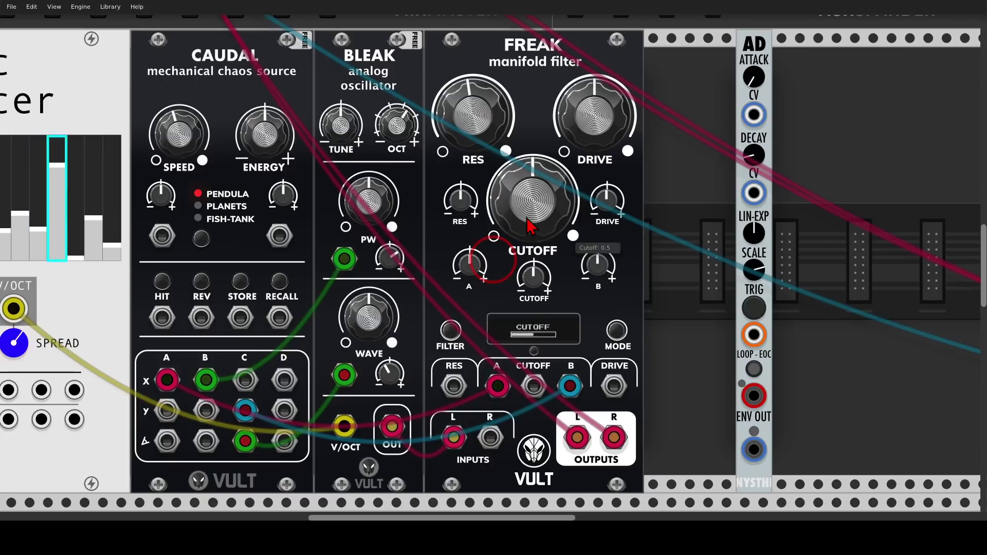
pyautogui.moveTo(489, 240)
pyautogui.mouseDown()
pyautogui.moveTo(438, 259)
pyautogui.moveTo(505, 289)
pyautogui.moveTo(478, 239)
pyautogui.mouseUp()
pyautogui.moveTo(591, 249)
pyautogui.mouseDown()
pyautogui.moveTo(580, 286)
pyautogui.moveTo(639, 281)
pyautogui.moveTo(602, 243)
pyautogui.mouseUp()
pyautogui.press('Escape')
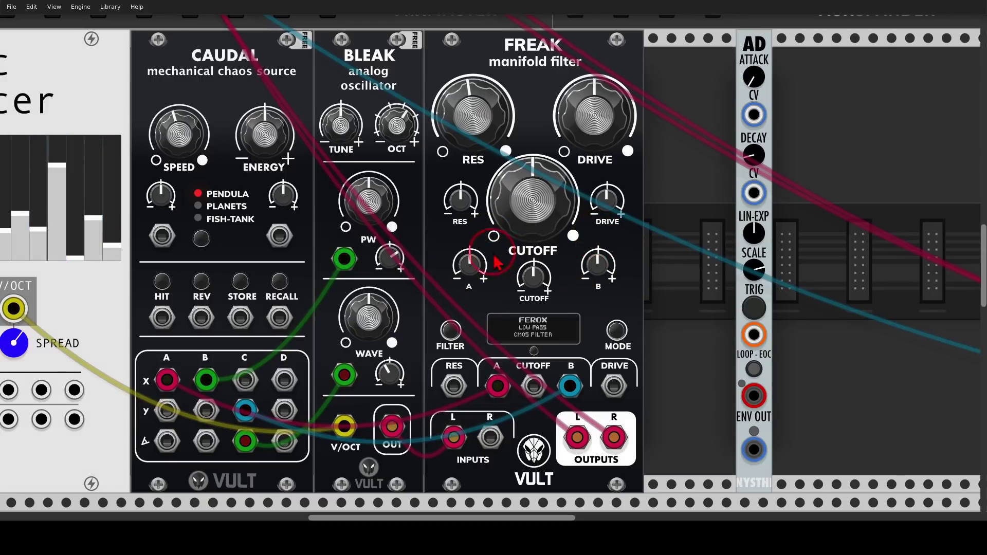
pyautogui.moveTo(469, 264); pyautogui.dragTo(493, 259)
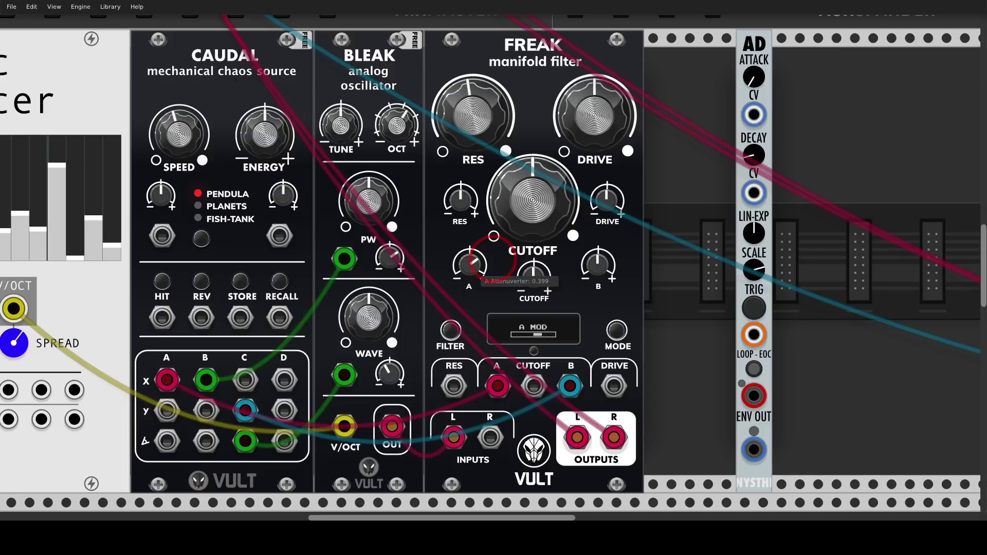
pyautogui.moveTo(597, 263)
pyautogui.mouseDown()
pyautogui.moveTo(493, 259)
pyautogui.moveTo(598, 259)
pyautogui.mouseUp()
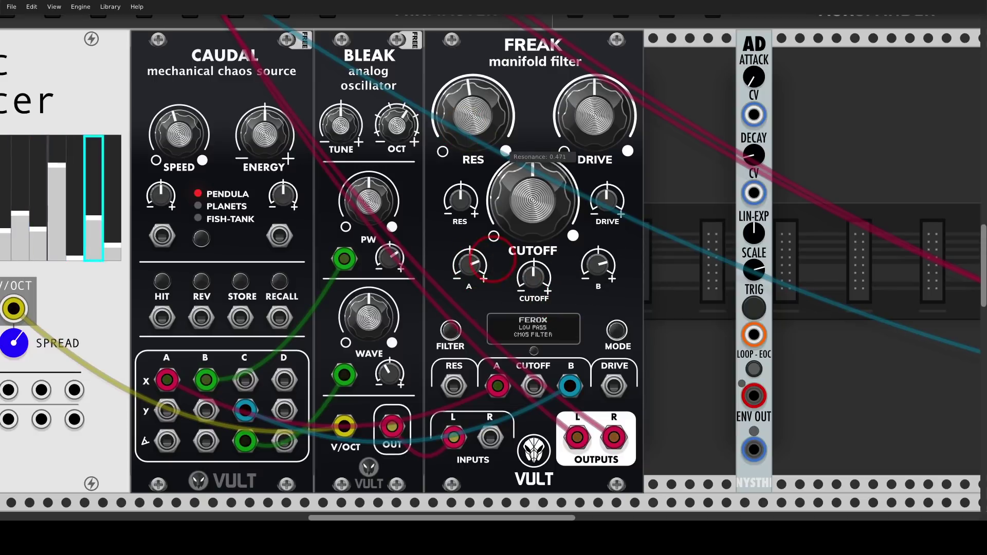
pyautogui.doubleClick(475, 121)
pyautogui.moveTo(520, 190); pyautogui.dragTo(493, 259)
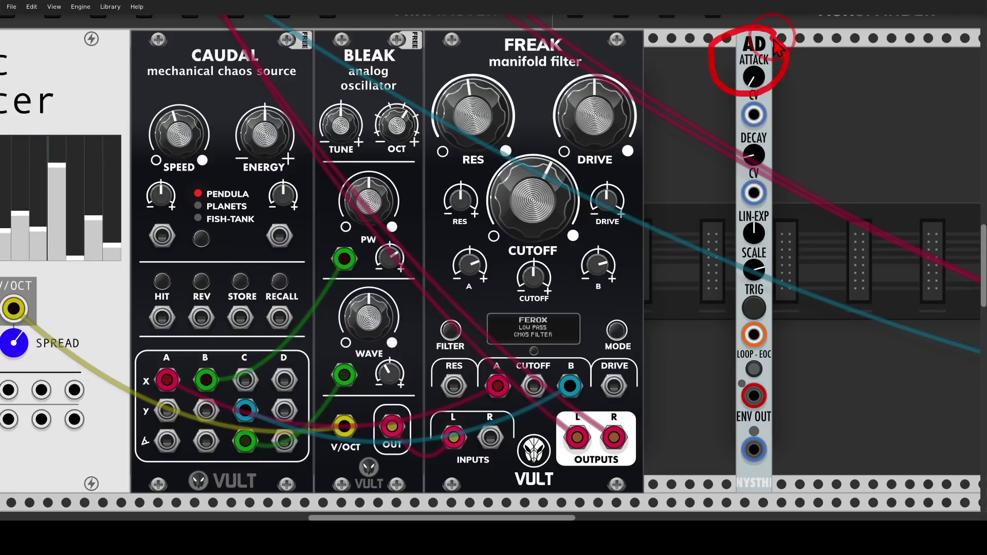
# Step: Patch the Stochastic Sequencer's GATE output to the AD envelope's trigger input
pyautogui.moveTo(109, 352); pyautogui.dragTo(173, 345)
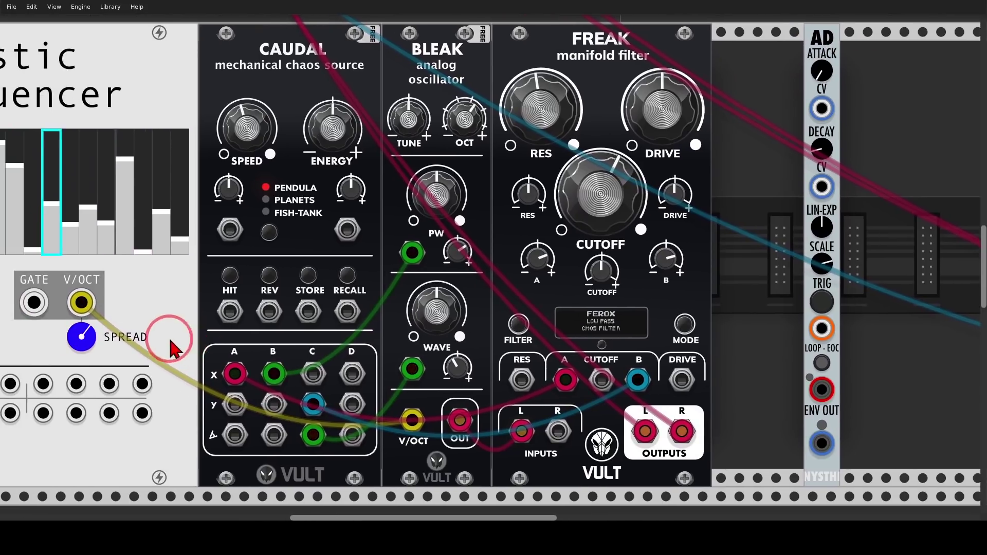
pyautogui.moveTo(34, 304); pyautogui.dragTo(822, 332)
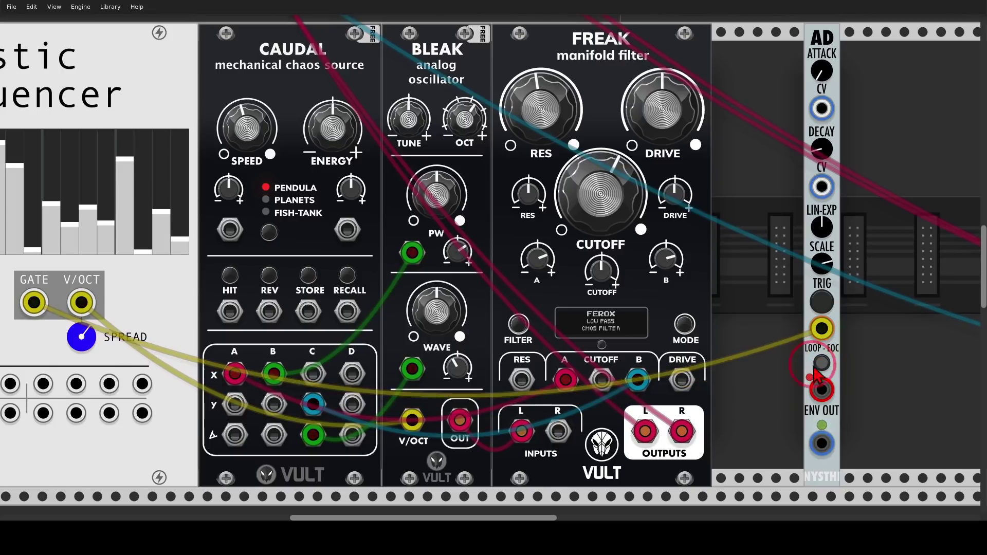
# Step: Patch AD's ENV OUT to Freak's CUTOFF input, with main cutoff at about 0.35 and the cutoff attenuverter at about 0.51
pyautogui.moveTo(821, 443); pyautogui.dragTo(651, 399)
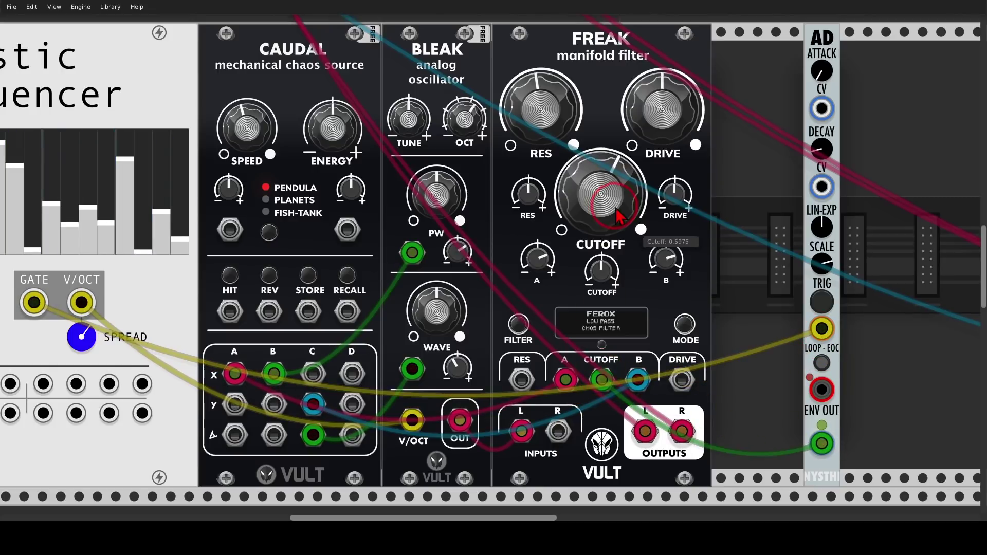
pyautogui.moveTo(617, 229)
pyautogui.mouseDown()
pyautogui.moveTo(618, 252)
pyautogui.moveTo(606, 217)
pyautogui.mouseUp()
pyautogui.moveTo(493, 259); pyautogui.dragTo(494, 259)
pyautogui.moveTo(588, 213); pyautogui.dragTo(588, 213)
pyautogui.moveTo(602, 270); pyautogui.dragTo(493, 259)
pyautogui.moveTo(588, 218); pyautogui.dragTo(588, 219)
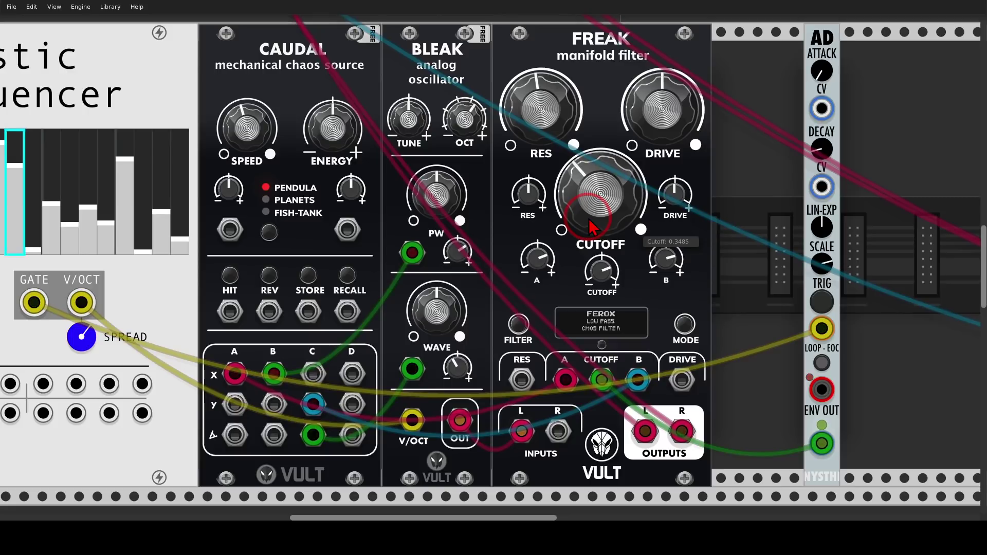
pyautogui.moveTo(612, 259); pyautogui.dragTo(493, 261)
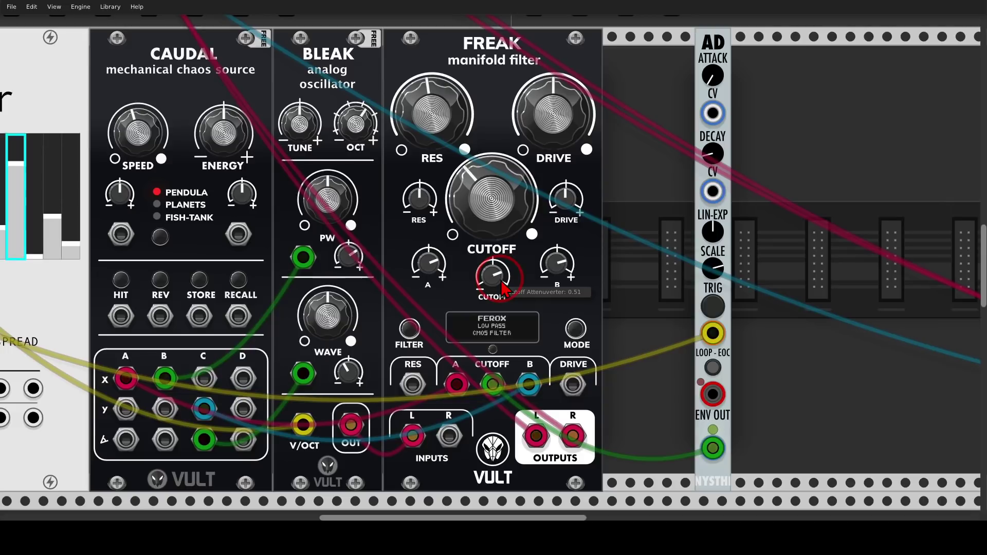
pyautogui.moveTo(706, 427)
pyautogui.mouseDown()
pyautogui.moveTo(743, 445)
pyautogui.moveTo(537, 393)
pyautogui.moveTo(535, 409)
pyautogui.mouseUp()
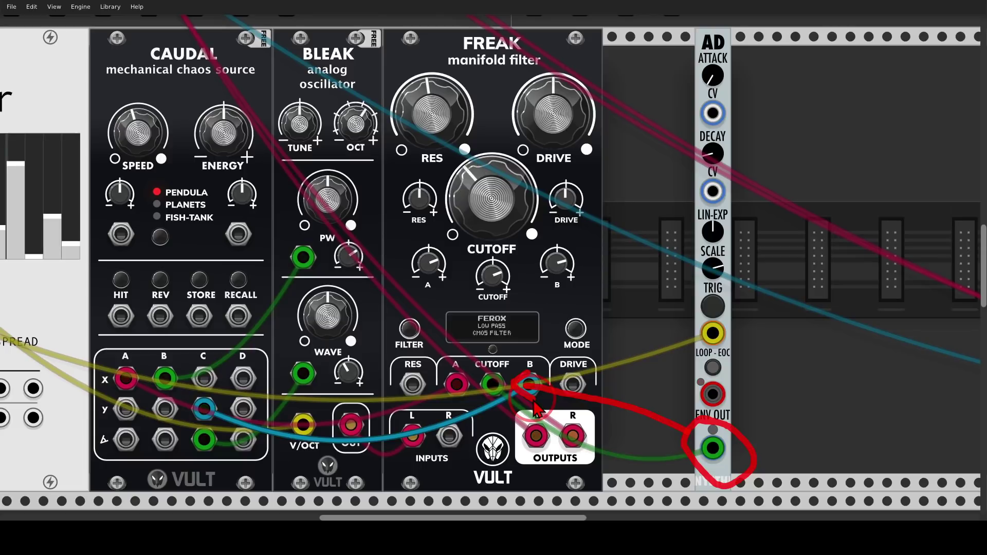
pyautogui.press('Escape')
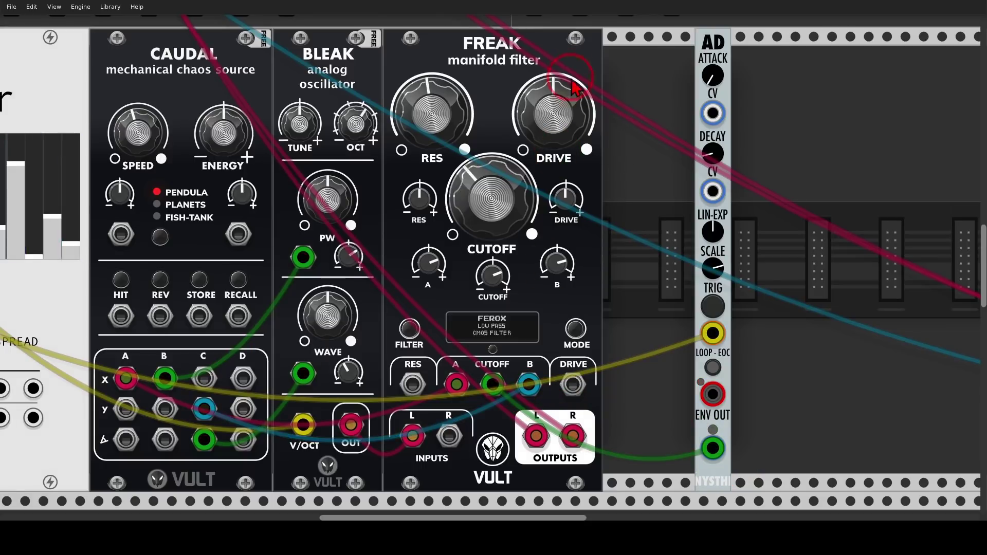
pyautogui.moveTo(578, 60)
pyautogui.mouseDown()
pyautogui.moveTo(506, 88)
pyautogui.moveTo(535, 183)
pyautogui.moveTo(622, 154)
pyautogui.mouseUp()
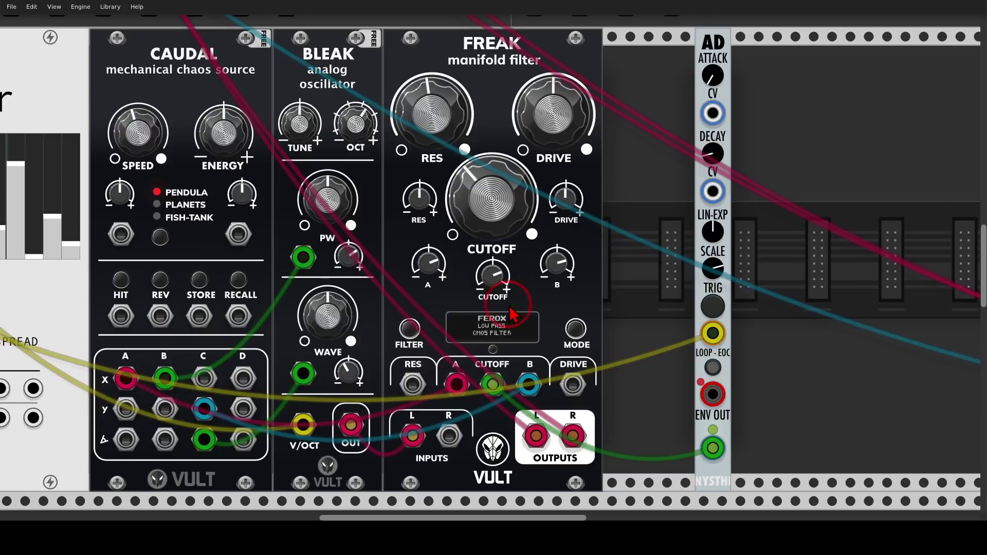
pyautogui.moveTo(532, 309)
pyautogui.mouseDown()
pyautogui.moveTo(455, 314)
pyautogui.moveTo(532, 345)
pyautogui.mouseUp()
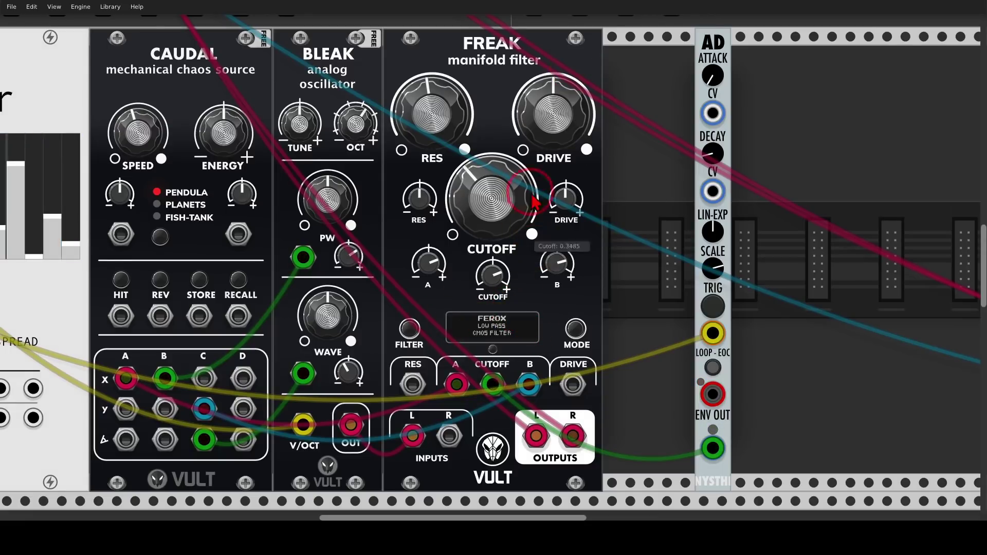
pyautogui.moveTo(563, 105)
pyautogui.mouseDown()
pyautogui.moveTo(549, 129)
pyautogui.moveTo(553, 88)
pyautogui.moveTo(530, 267)
pyautogui.mouseUp()
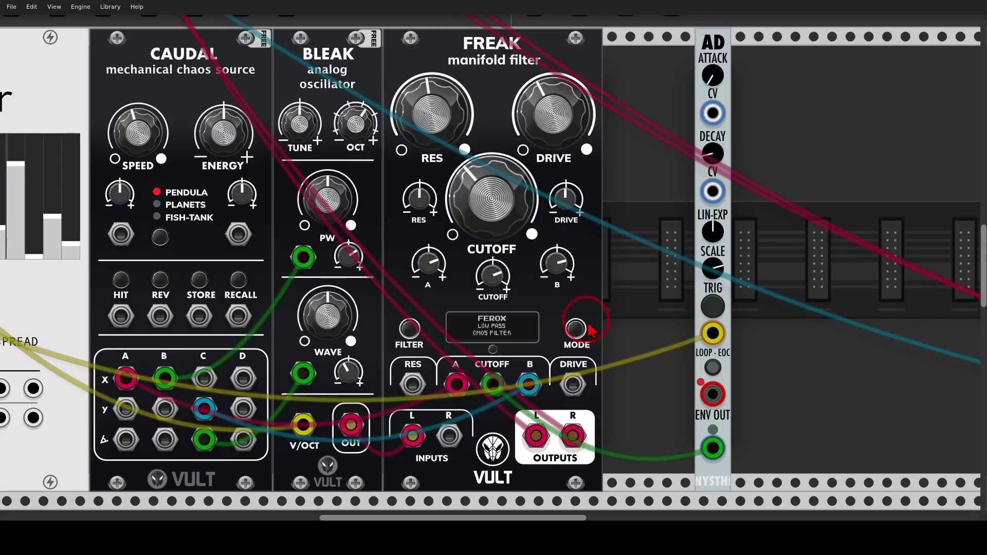
pyautogui.moveTo(523, 307)
pyautogui.mouseDown()
pyautogui.moveTo(461, 324)
pyautogui.moveTo(468, 359)
pyautogui.moveTo(532, 355)
pyautogui.moveTo(540, 322)
pyautogui.moveTo(523, 304)
pyautogui.mouseUp()
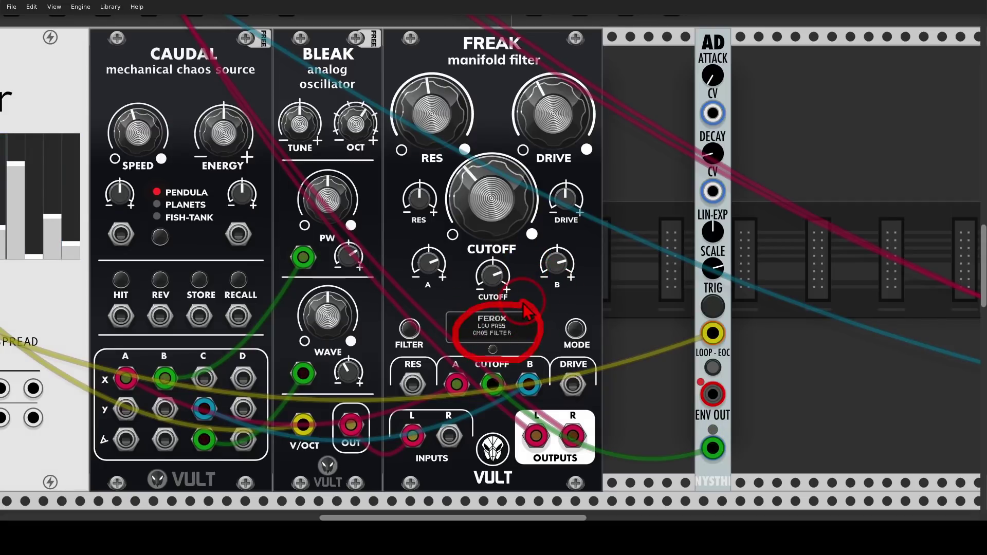
pyautogui.moveTo(448, 209)
pyautogui.mouseDown()
pyautogui.moveTo(441, 234)
pyautogui.moveTo(421, 190)
pyautogui.moveTo(420, 200)
pyautogui.mouseUp()
pyautogui.moveTo(565, 200); pyautogui.dragTo(565, 196)
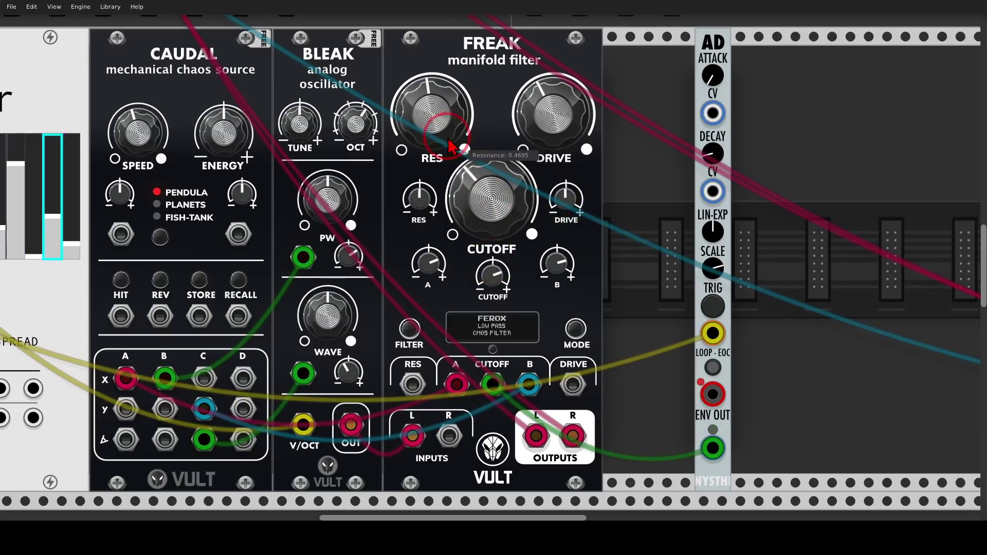
# Step: Lower Freak's resonance slightly and, after trying drive at about 0.66, set the drive to about 0.40
pyautogui.moveTo(431, 113); pyautogui.dragTo(432, 109)
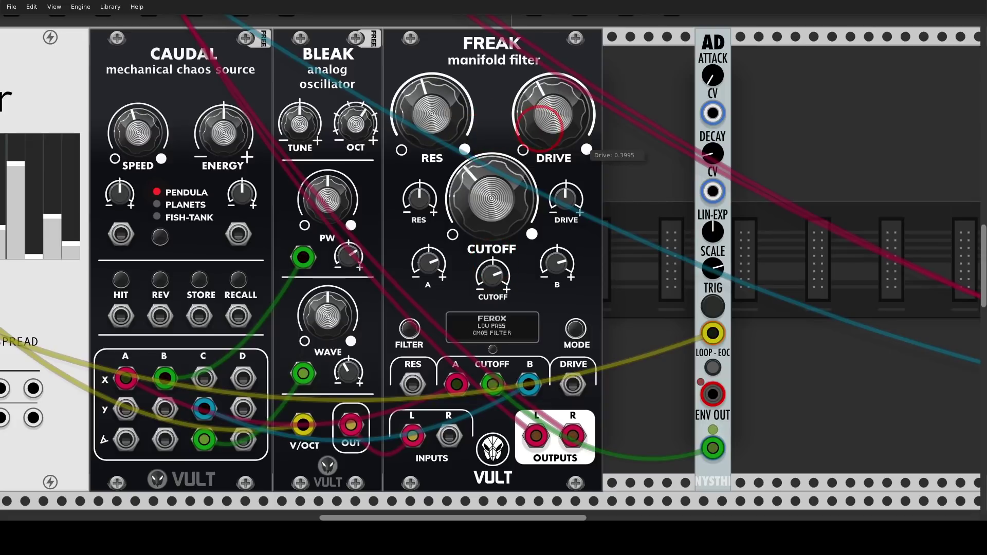
pyautogui.moveTo(540, 127); pyautogui.dragTo(540, 103)
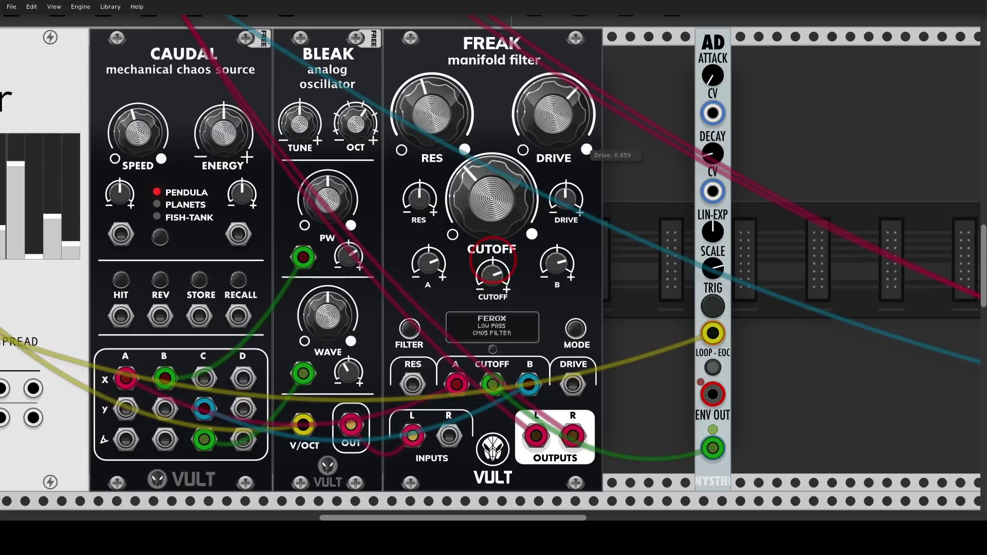
pyautogui.moveTo(553, 114)
pyautogui.mouseDown()
pyautogui.moveTo(554, 96)
pyautogui.moveTo(554, 131)
pyautogui.mouseUp()
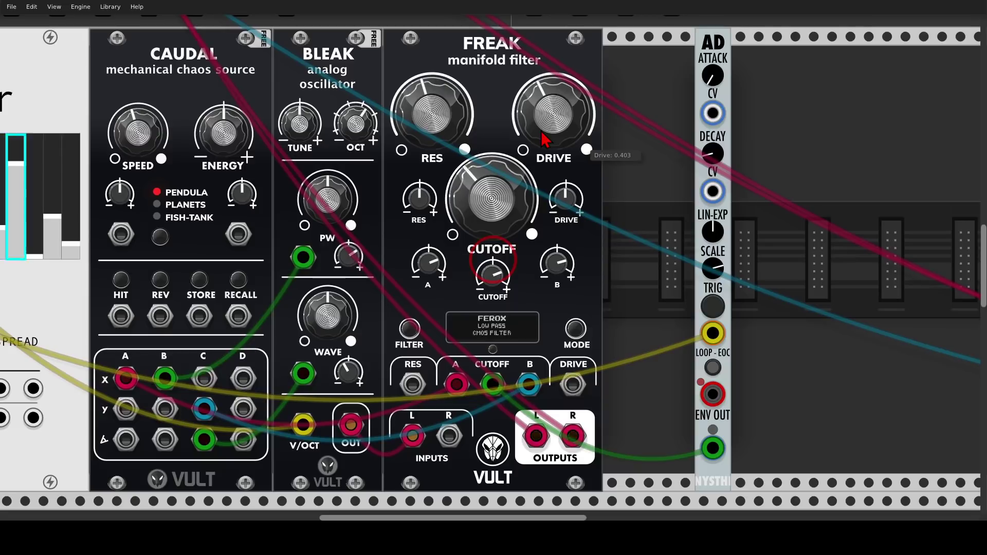
pyautogui.scroll(-2, 506, 324)
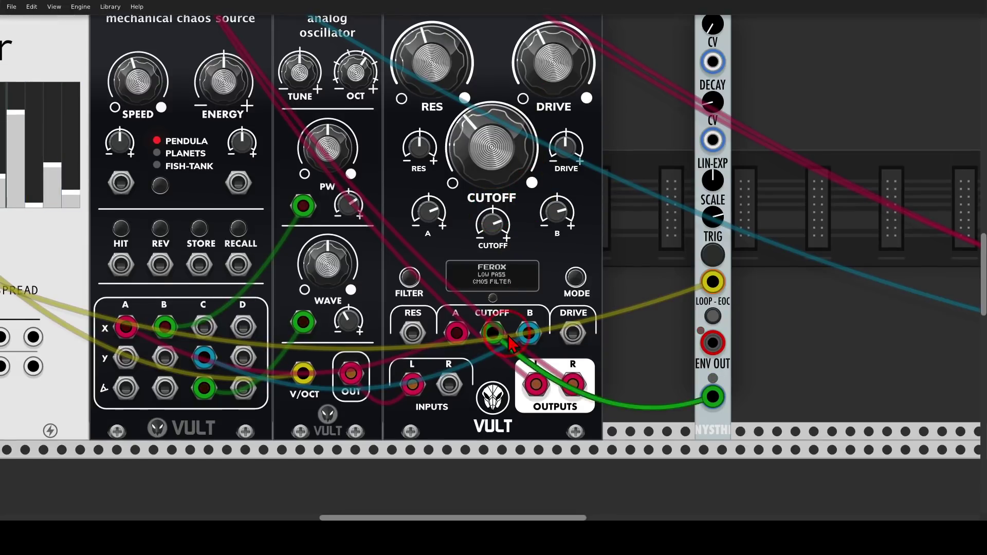
pyautogui.scroll(2, 509, 306)
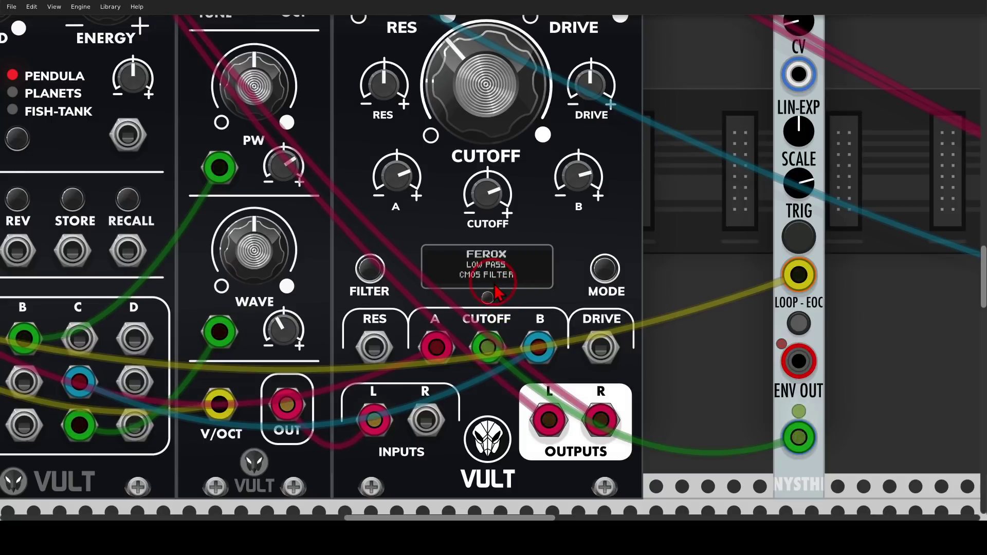
pyautogui.moveTo(494, 284)
pyautogui.mouseDown()
pyautogui.moveTo(477, 309)
pyautogui.moveTo(497, 319)
pyautogui.moveTo(497, 284)
pyautogui.mouseUp()
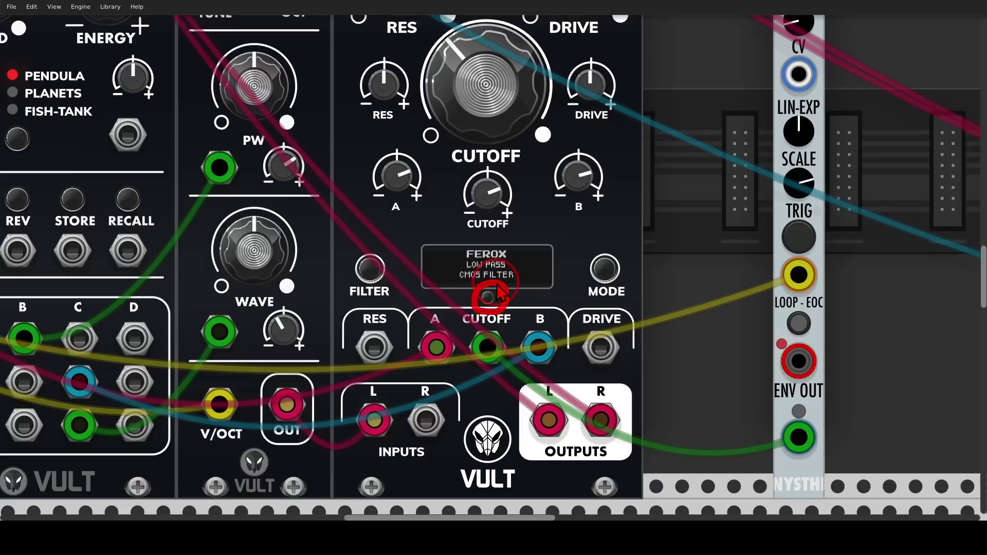
pyautogui.moveTo(498, 288); pyautogui.dragTo(499, 288)
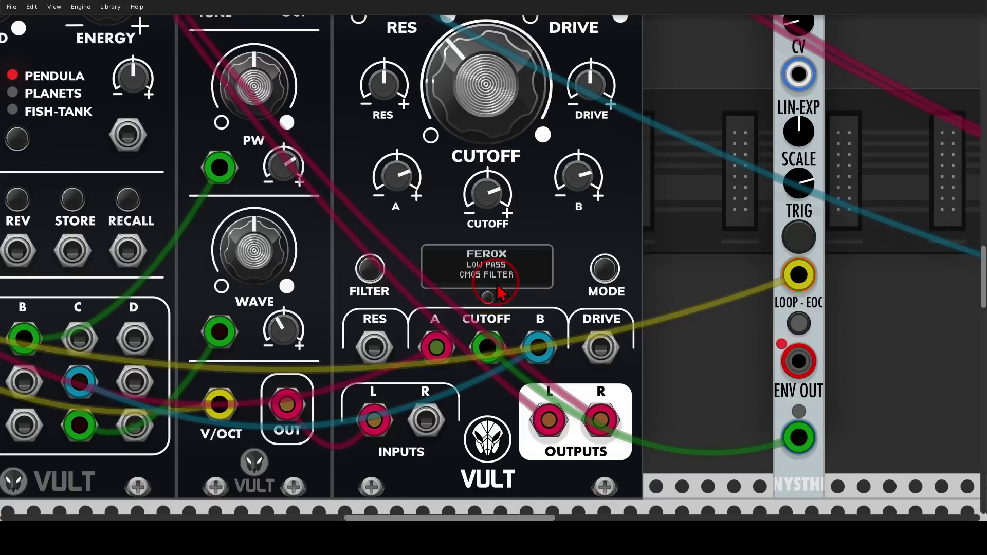
pyautogui.click(598, 273)
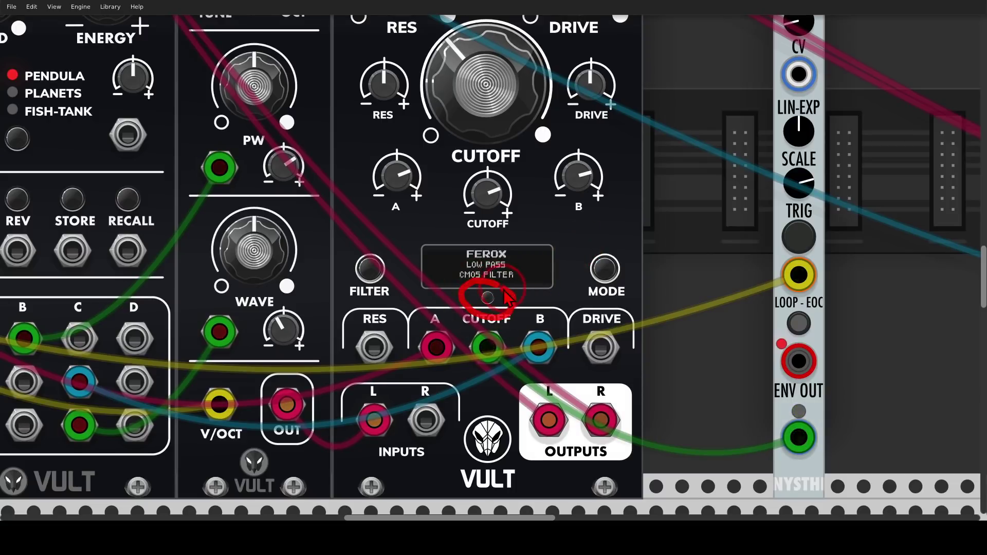
# Step: Go to the OUT RANGE entry in the SETTINGS of Freak's display menu
pyautogui.click(486, 298)
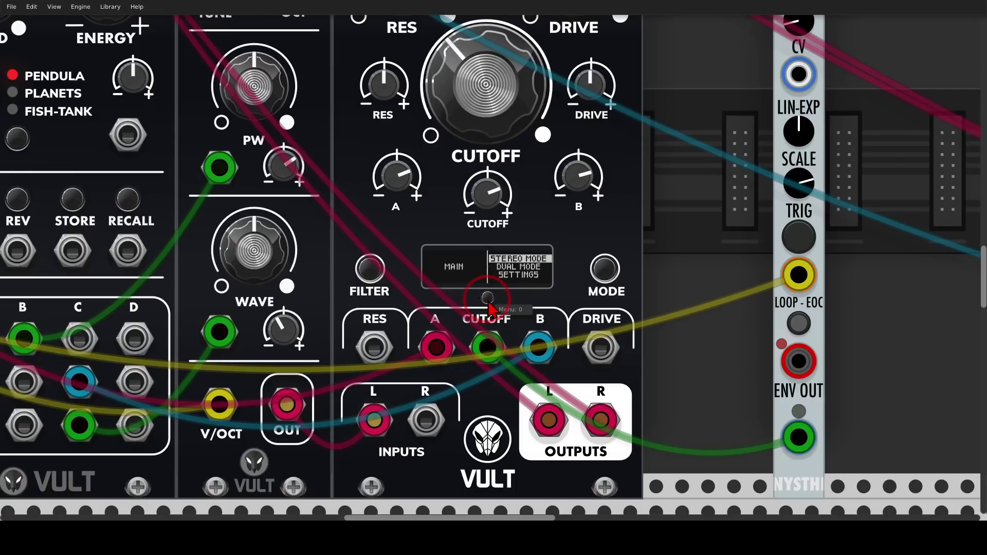
pyautogui.click(368, 276)
pyautogui.click(366, 272)
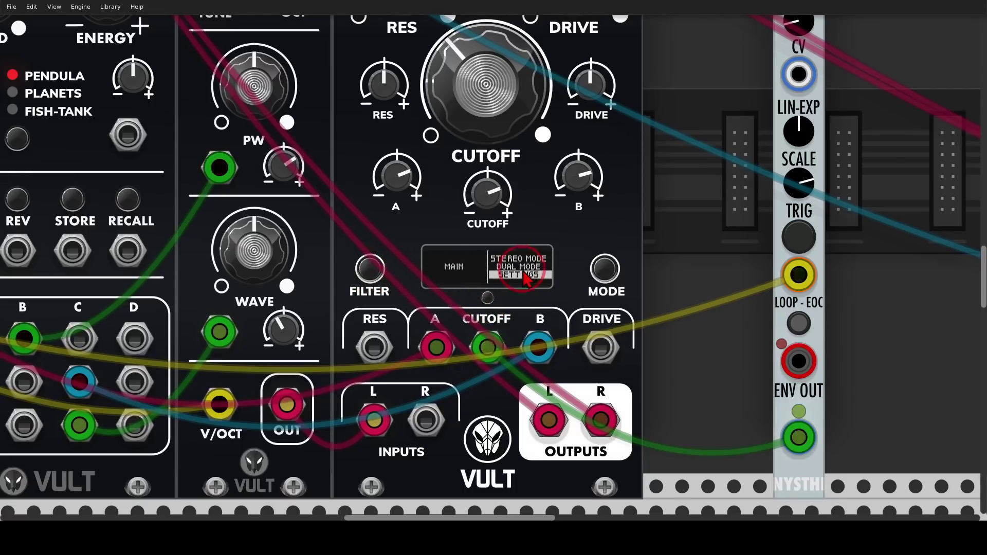
pyautogui.click(605, 273)
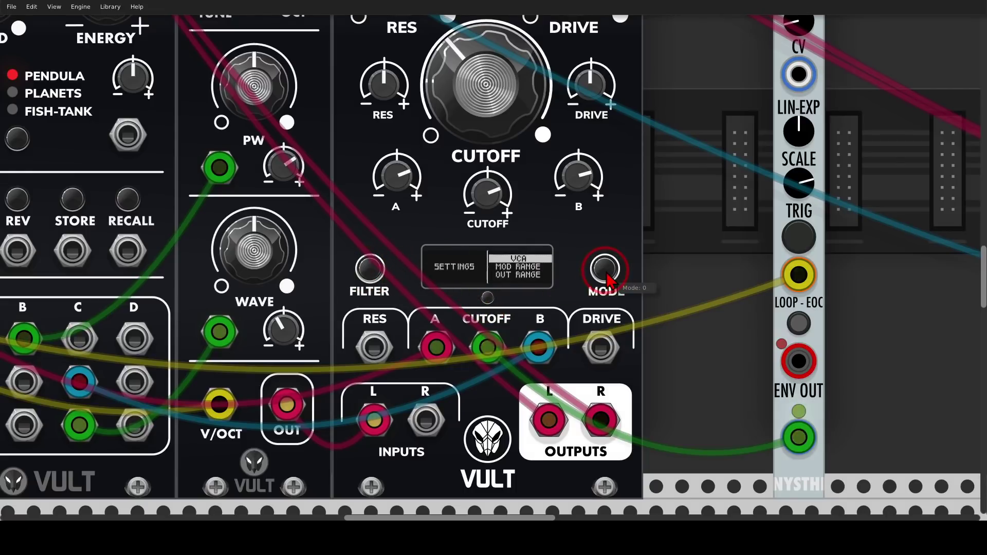
pyautogui.click(368, 269)
pyautogui.click(368, 269)
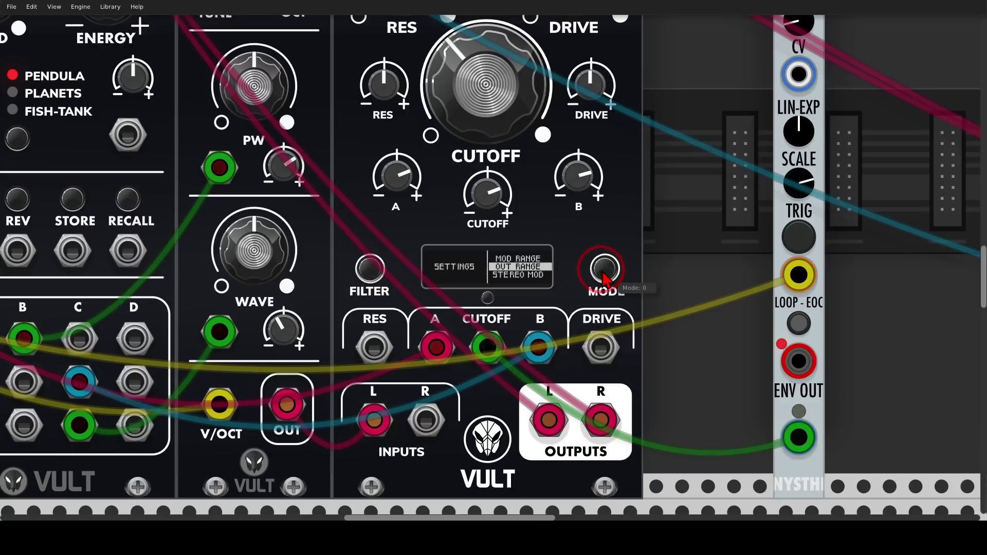
# Step: Raise Freak's drive to its maximum
pyautogui.scroll(1, 558, 239)
pyautogui.scroll(3, 557, 235)
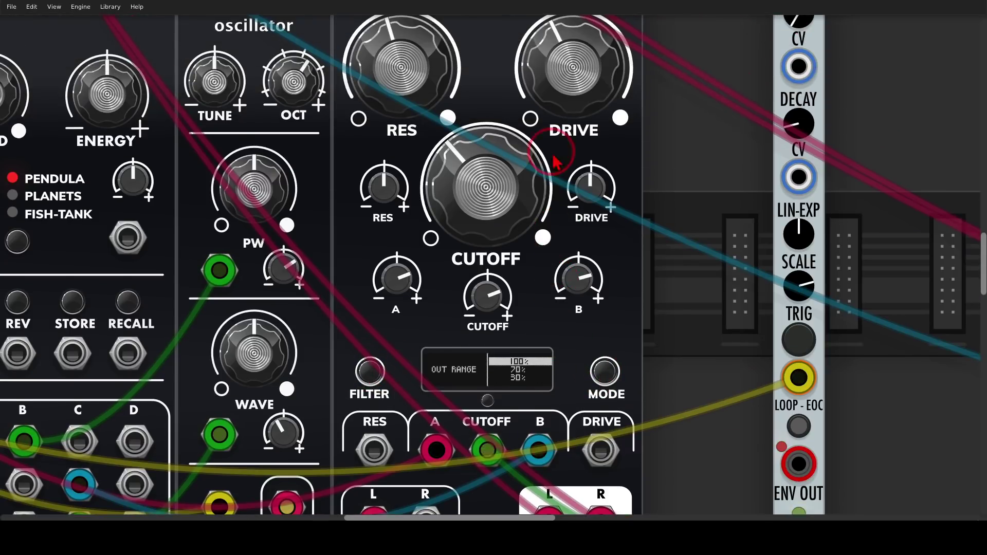
pyautogui.moveTo(568, 77); pyautogui.dragTo(568, 20)
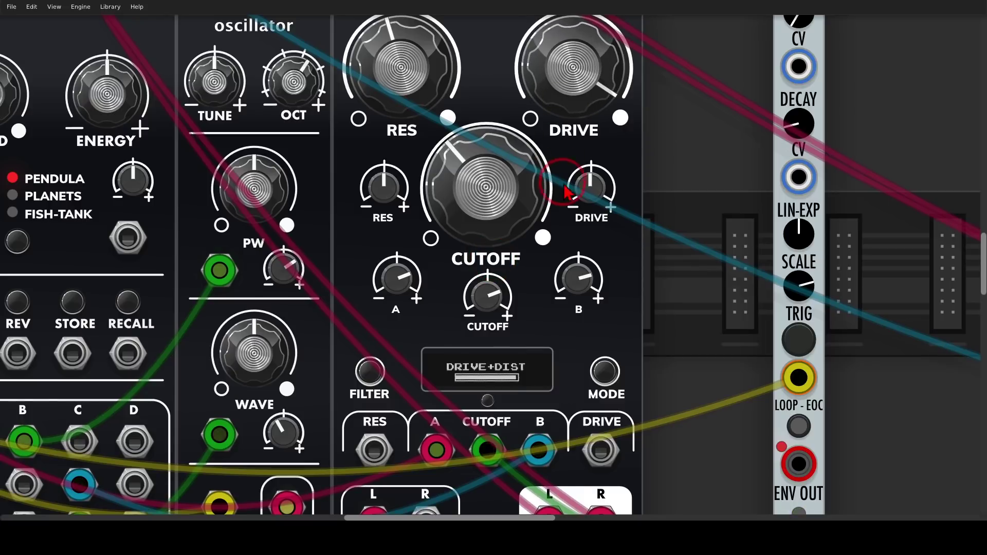
pyautogui.scroll(-4, 514, 252)
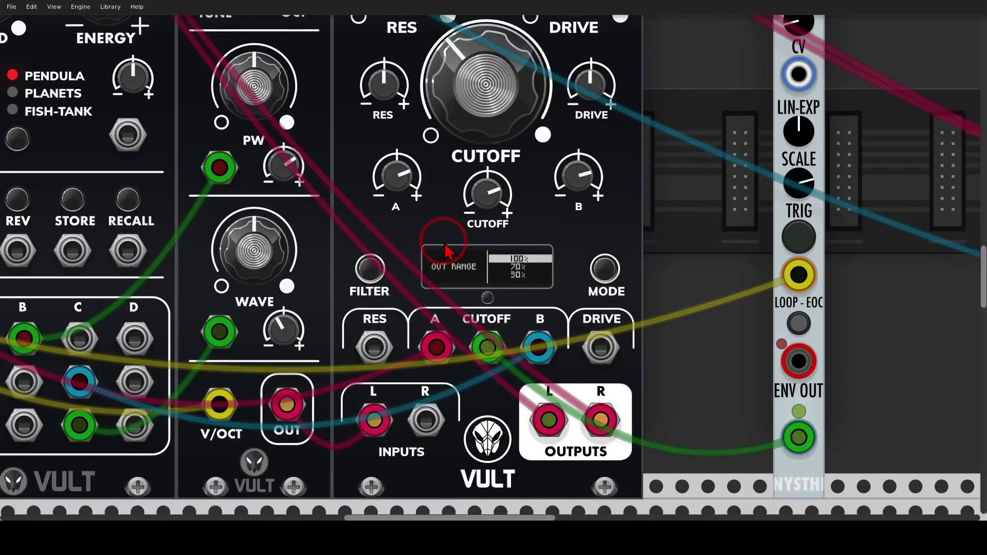
# Step: Set Freak's OUT RANGE to the lowest percentage option and return to the filter display
pyautogui.click(379, 274)
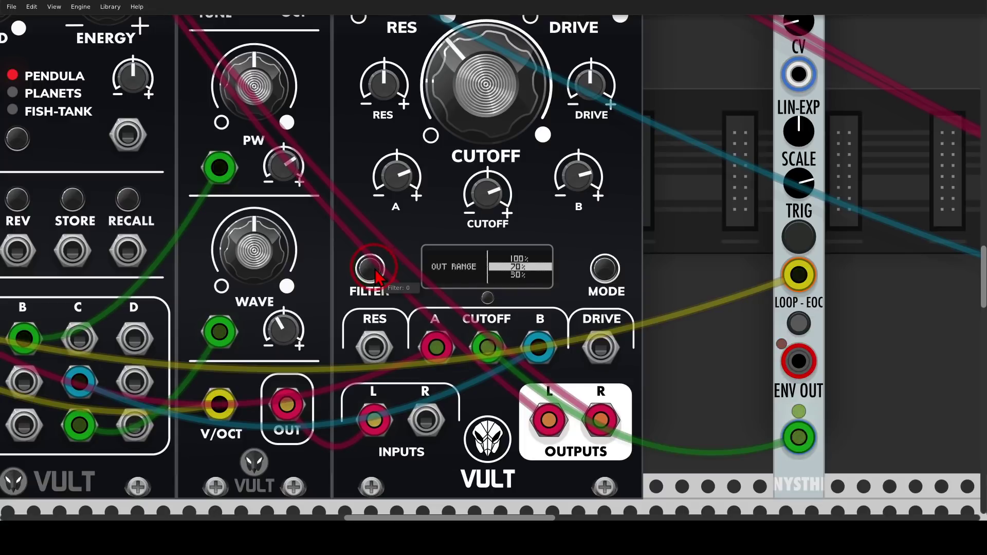
pyautogui.click(379, 273)
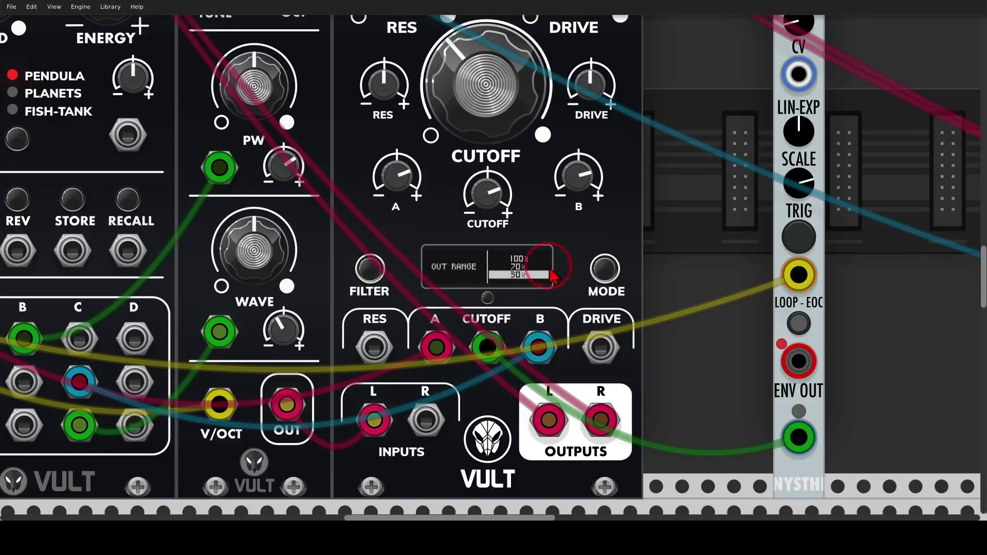
pyautogui.click(612, 270)
pyautogui.click(487, 299)
pyautogui.click(487, 300)
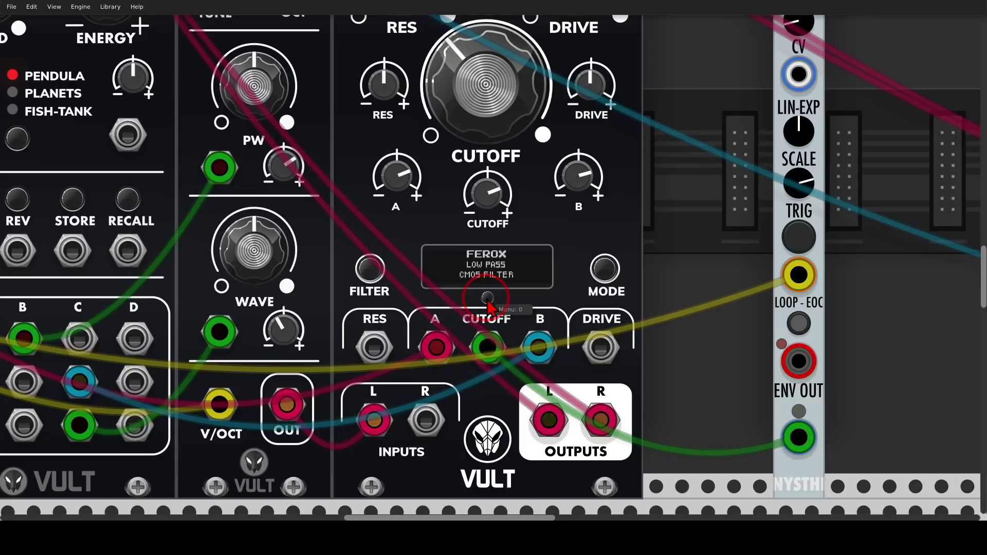
# Step: Lower the FEROX filter's main cutoff to about 0.13
pyautogui.scroll(-4, 487, 307)
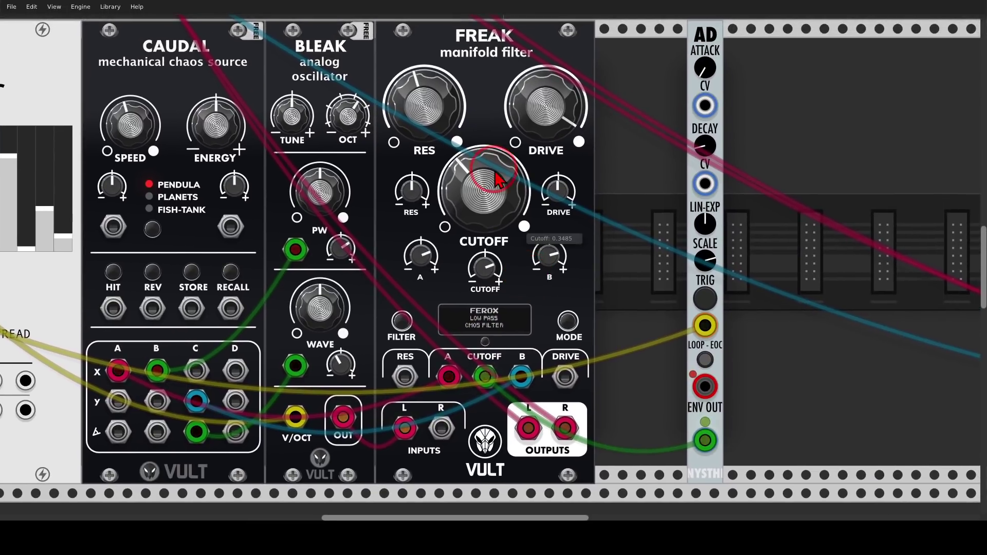
pyautogui.moveTo(497, 175); pyautogui.dragTo(492, 260)
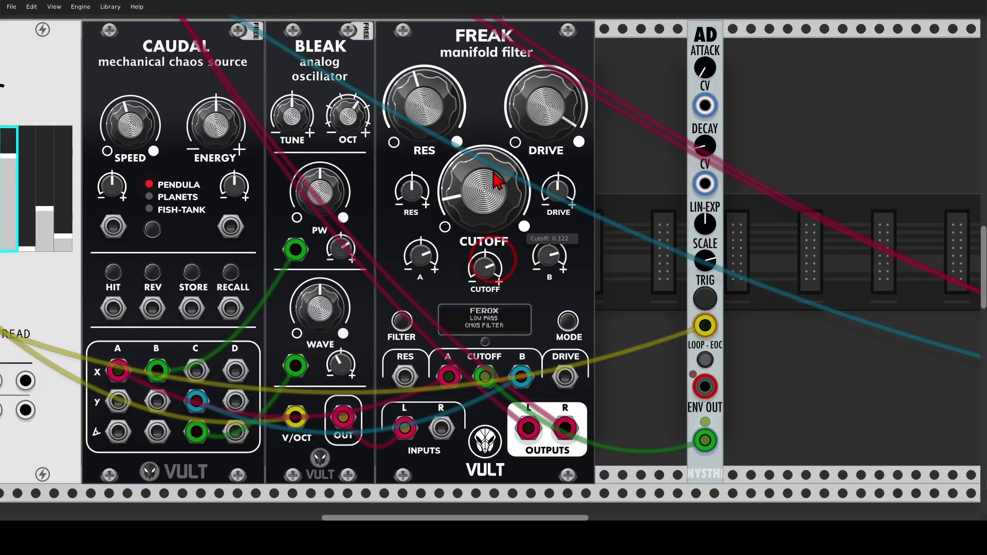
pyautogui.moveTo(491, 181); pyautogui.dragTo(491, 178)
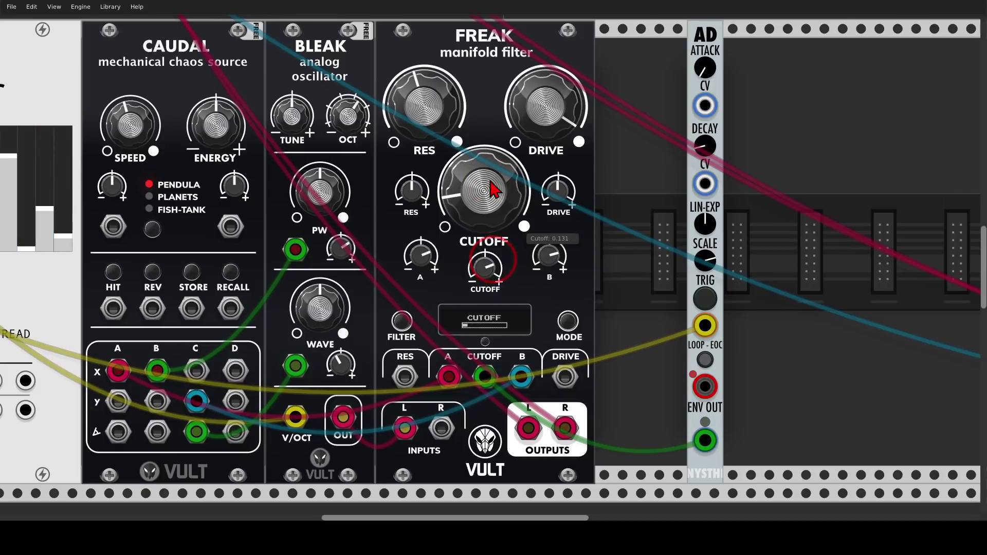
# Step: Patch the FEROX Freak's L output to the L input of the second Freak, the TANGENTS high-pass filter beside Chronoblob
pyautogui.scroll(-2, 491, 181)
pyautogui.moveTo(760, 227); pyautogui.dragTo(316, 227)
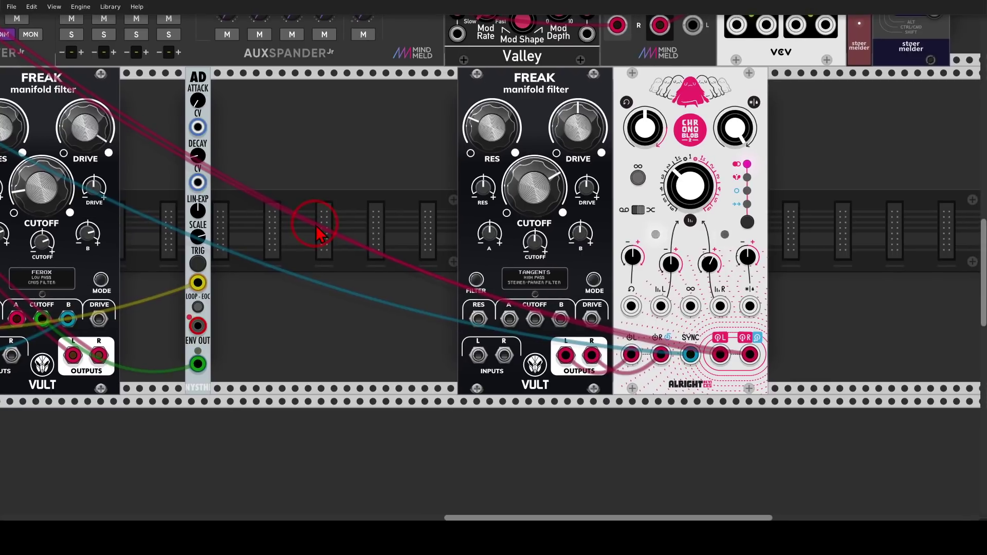
pyautogui.moveTo(560, 262)
pyautogui.mouseDown()
pyautogui.moveTo(515, 266)
pyautogui.moveTo(502, 287)
pyautogui.moveTo(547, 309)
pyautogui.moveTo(572, 290)
pyautogui.moveTo(562, 256)
pyautogui.mouseUp()
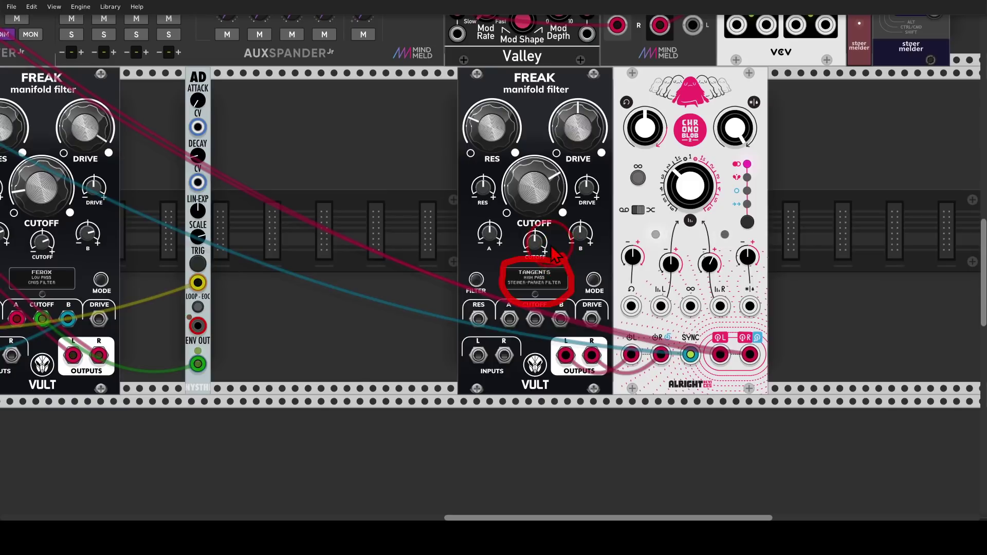
pyautogui.moveTo(569, 281)
pyautogui.mouseDown()
pyautogui.moveTo(635, 294)
pyautogui.moveTo(627, 284)
pyautogui.moveTo(643, 304)
pyautogui.mouseUp()
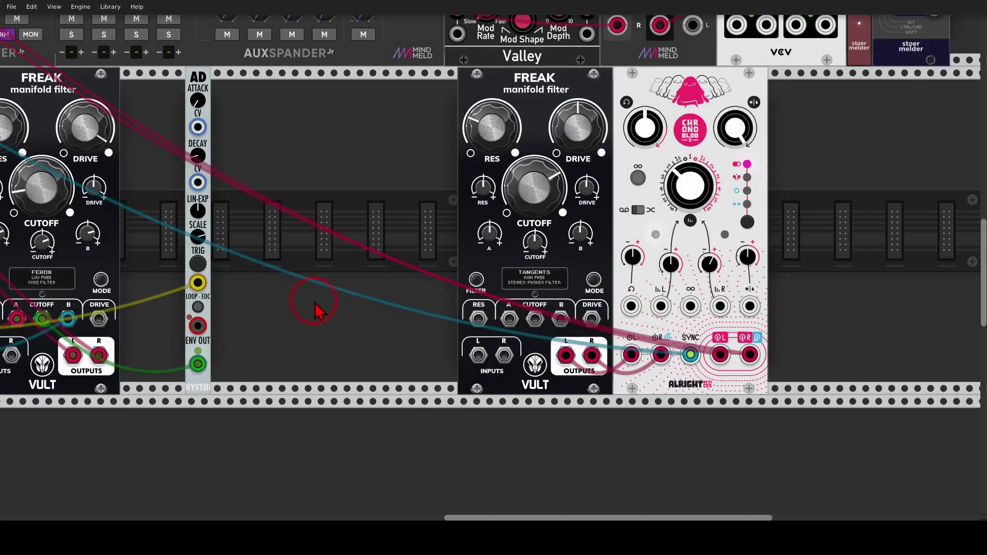
pyautogui.moveTo(315, 304); pyautogui.dragTo(386, 309)
pyautogui.moveTo(548, 360); pyautogui.dragTo(143, 359)
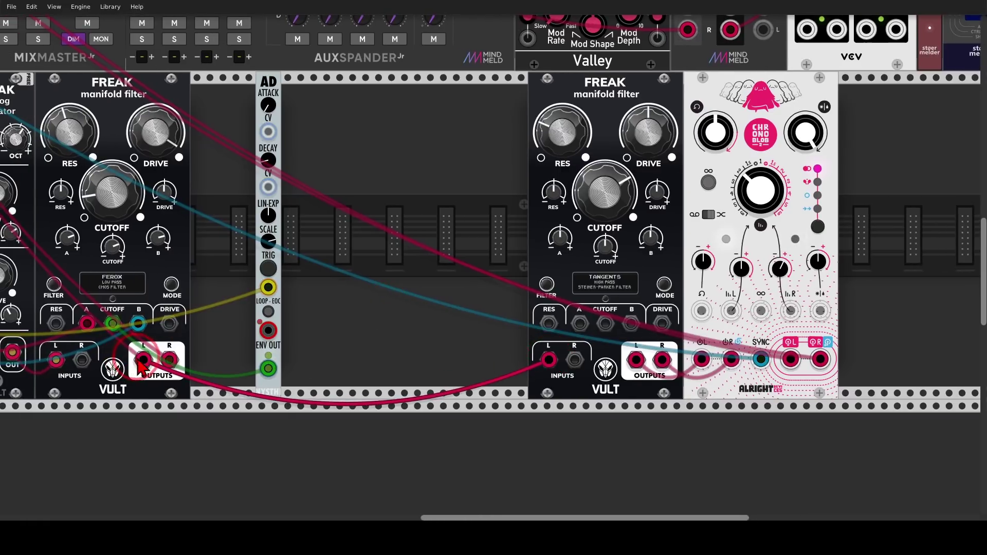
# Step: Patch the FEROX Freak's R output to the second Freak's R input and set the FEROX Freak's main cutoff to about 0.10
pyautogui.moveTo(574, 360); pyautogui.dragTo(170, 359)
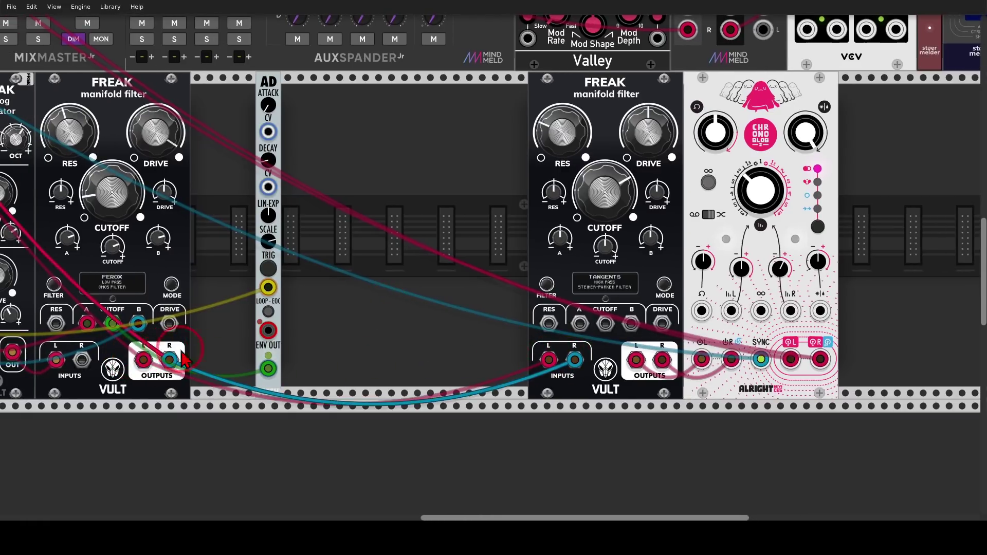
pyautogui.moveTo(341, 231); pyautogui.dragTo(682, 231)
pyautogui.moveTo(462, 197); pyautogui.dragTo(493, 258)
pyautogui.moveTo(462, 197); pyautogui.dragTo(493, 259)
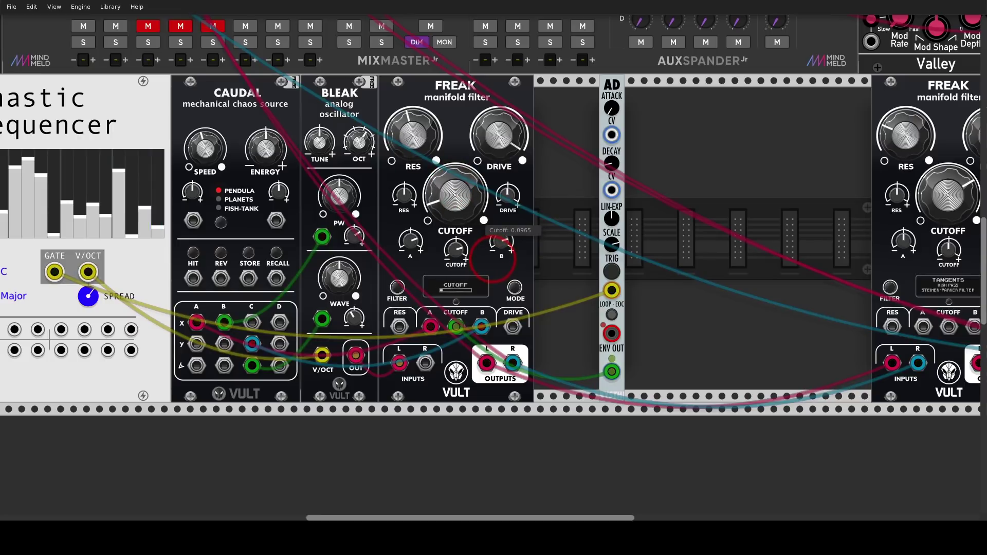
# Step: Bring up the GATE-SEQ-64 and TRUMMOR drum voice and unmute the KICK and SNAR channels in the mixer
pyautogui.scroll(-3, 457, 203)
pyautogui.scroll(5, 436, 210)
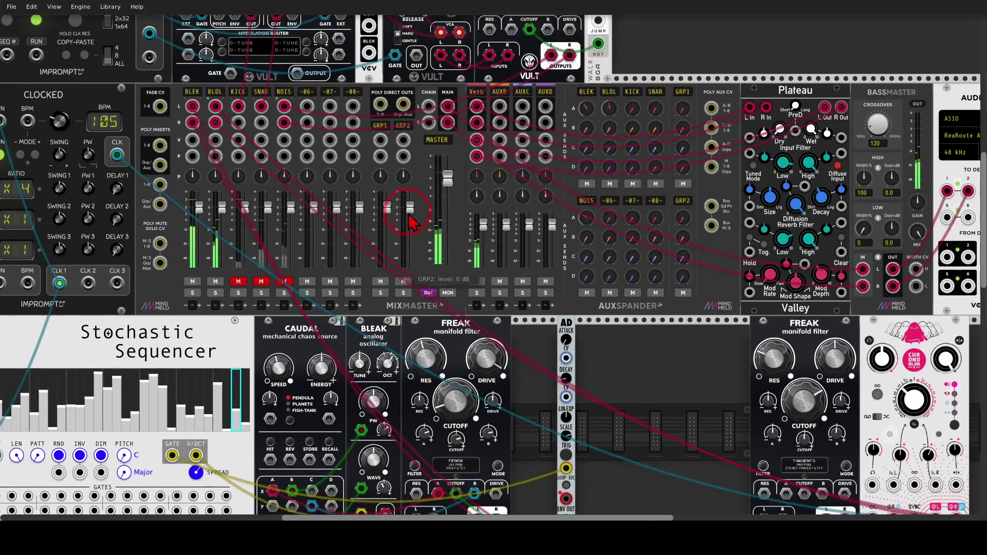
pyautogui.scroll(2, 411, 221)
pyautogui.scroll(3, 463, 56)
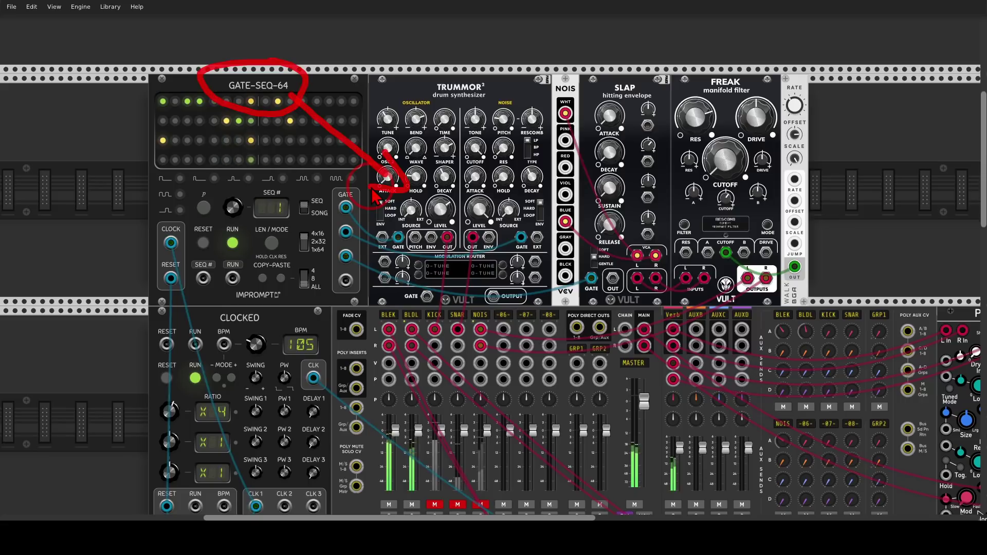
pyautogui.click(346, 208)
pyautogui.moveTo(360, 222)
pyautogui.mouseDown()
pyautogui.moveTo(476, 205)
pyautogui.moveTo(468, 189)
pyautogui.moveTo(483, 218)
pyautogui.mouseUp()
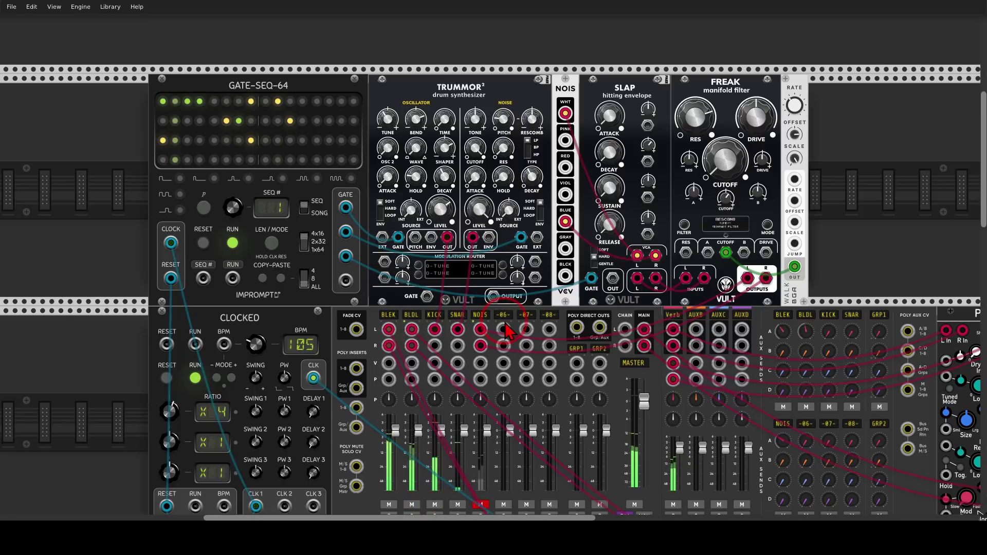
# Step: Review the noise source, SLAP envelope and RESCOMB Freak chain and unmute the NOIS mixer channel
pyautogui.moveTo(553, 90); pyautogui.dragTo(443, 82)
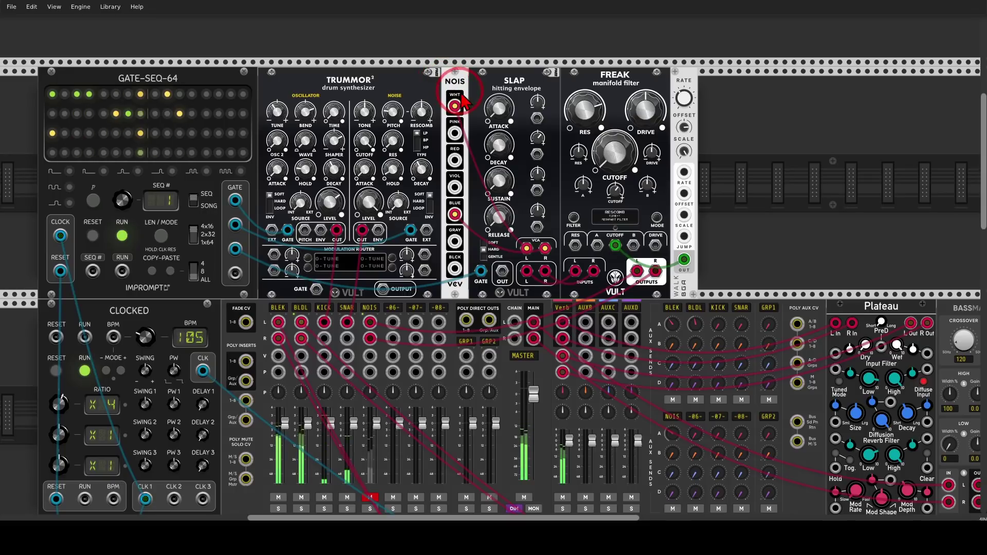
pyautogui.moveTo(464, 101)
pyautogui.mouseDown()
pyautogui.moveTo(436, 190)
pyautogui.moveTo(451, 231)
pyautogui.moveTo(471, 217)
pyautogui.moveTo(471, 108)
pyautogui.mouseUp()
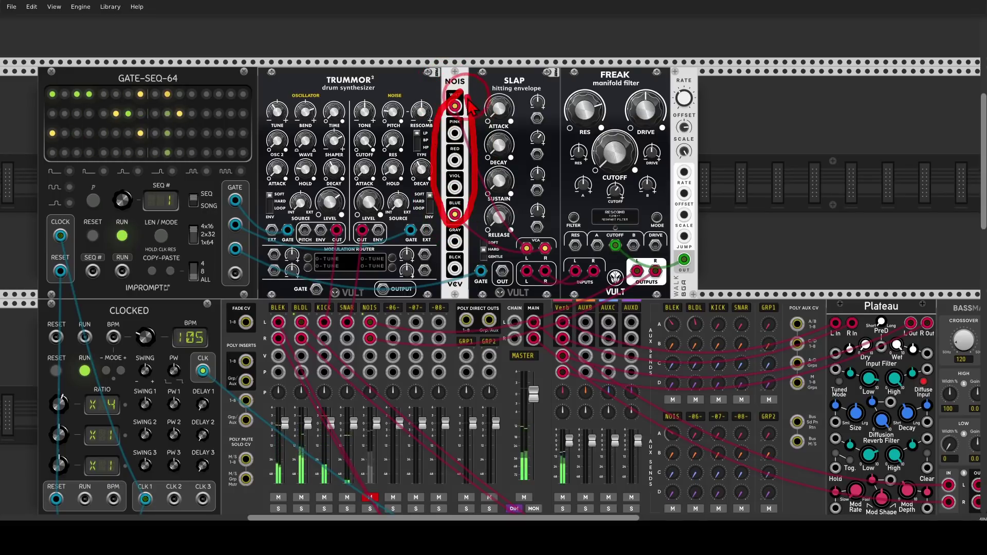
pyautogui.moveTo(467, 219)
pyautogui.mouseDown()
pyautogui.moveTo(501, 216)
pyautogui.moveTo(482, 237)
pyautogui.mouseUp()
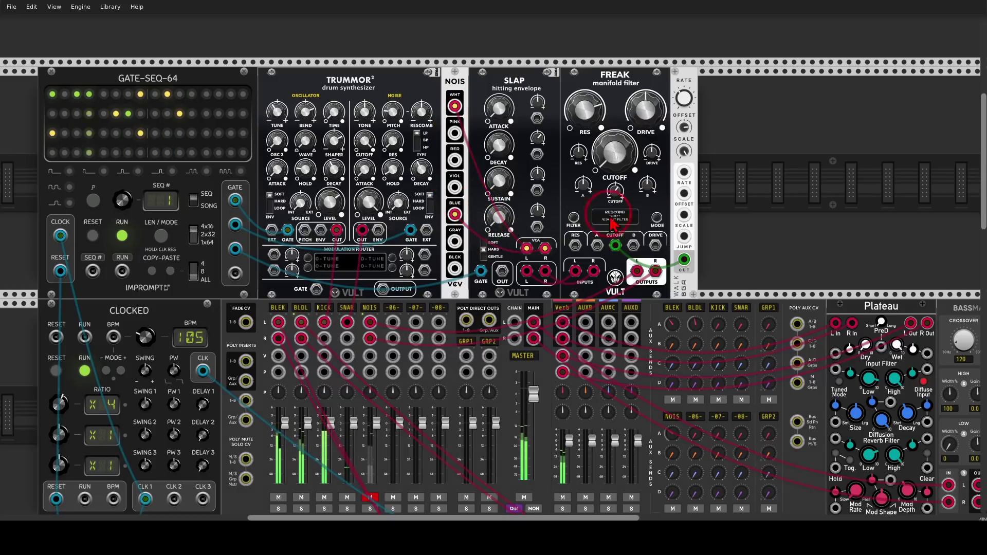
pyautogui.scroll(5, 690, 194)
pyautogui.scroll(2, 631, 216)
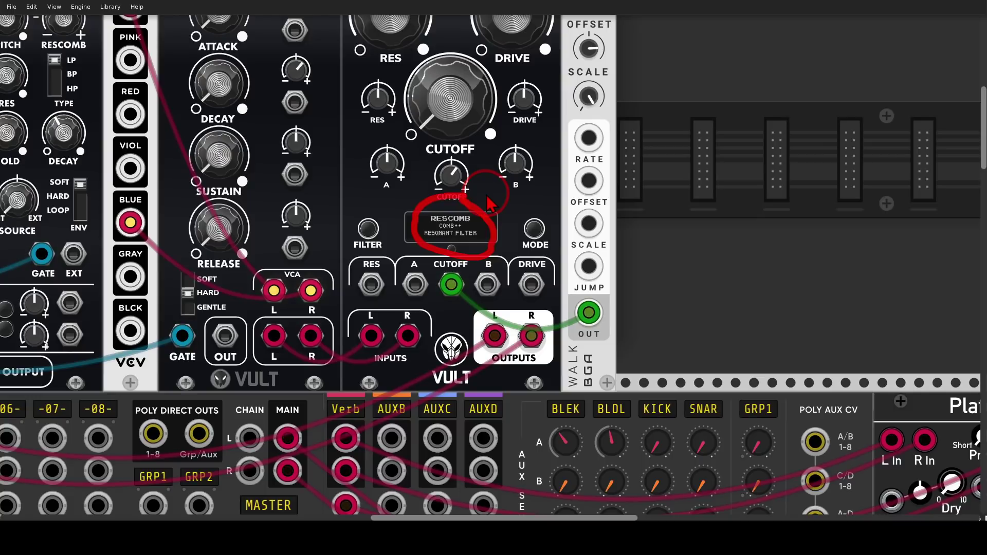
pyautogui.scroll(-2, 487, 203)
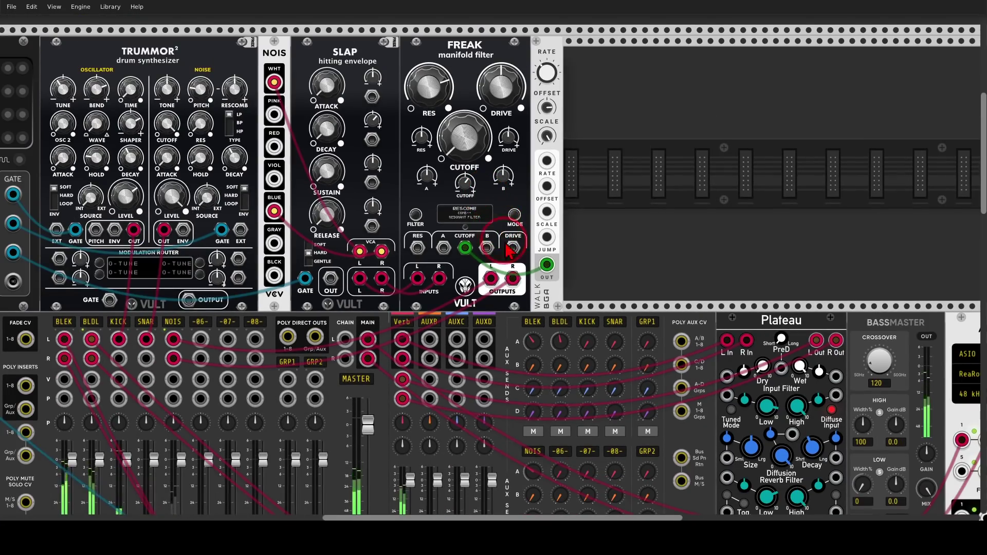
pyautogui.moveTo(681, 250); pyautogui.dragTo(810, 121)
pyautogui.click(307, 422)
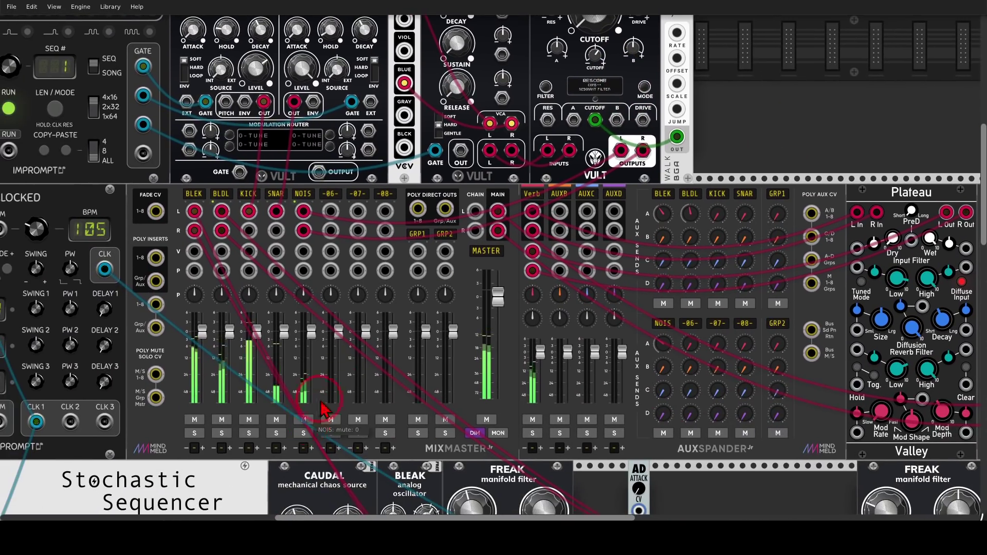
# Step: Set the FEROX Freak's cutoff attenuverter to about 0.51 with the whole patch in view
pyautogui.scroll(-3, 309, 431)
pyautogui.scroll(-2, 546, 425)
pyautogui.scroll(-2, 548, 425)
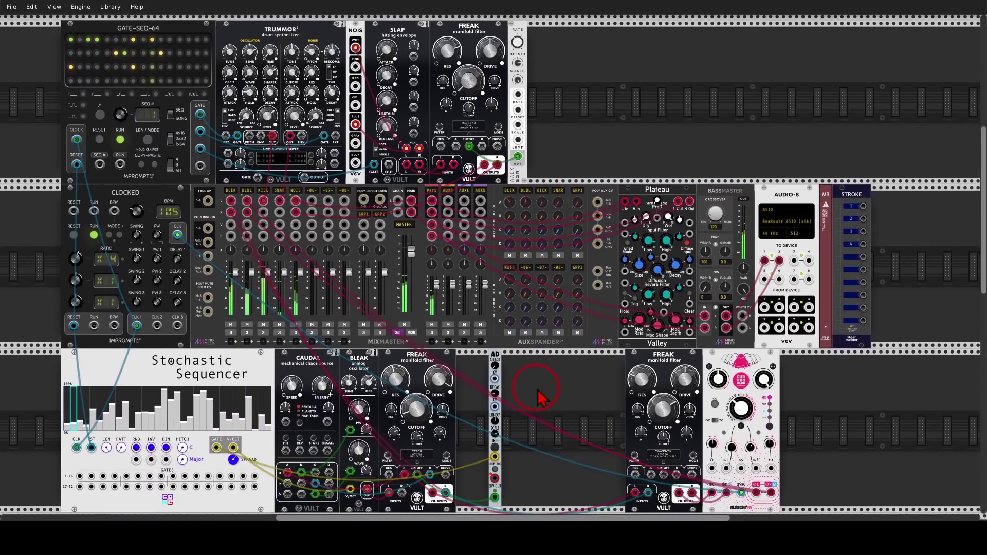
pyautogui.scroll(-2, 535, 401)
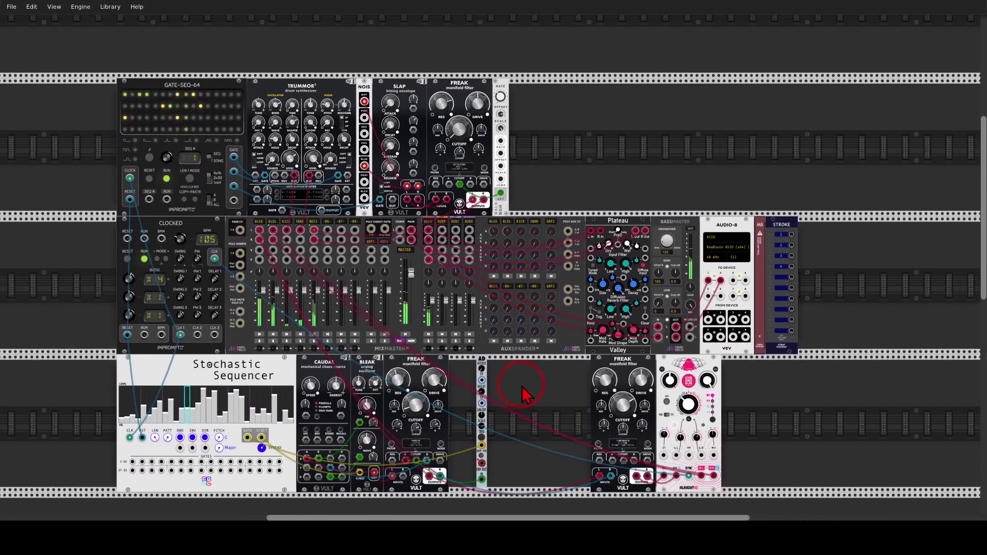
pyautogui.moveTo(525, 395); pyautogui.dragTo(537, 381)
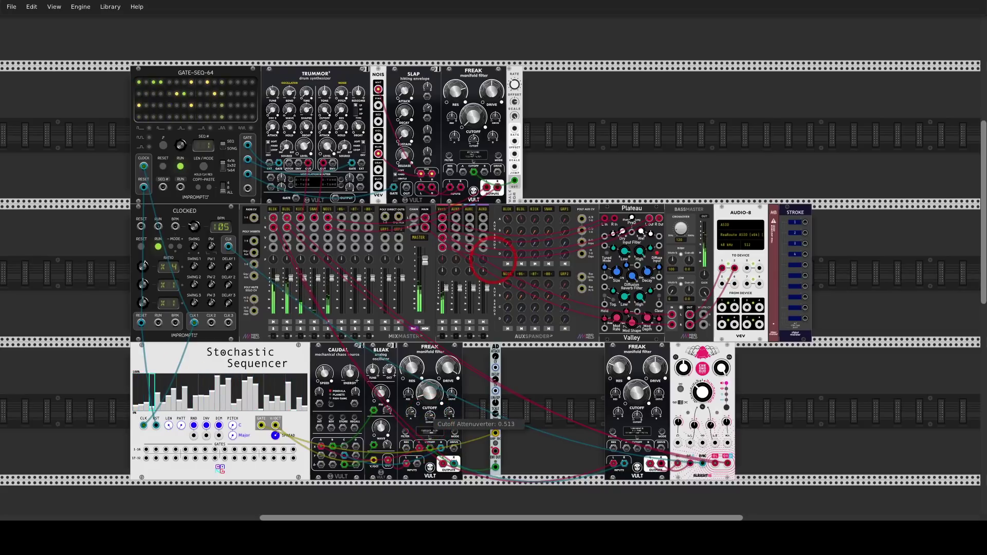
# Step: Examine how the random sampler, two BLEAK oscillators, TANGENTS Freak, VCAs and Chronoblob 2 are patched together
pyautogui.scroll(5, 569, 154)
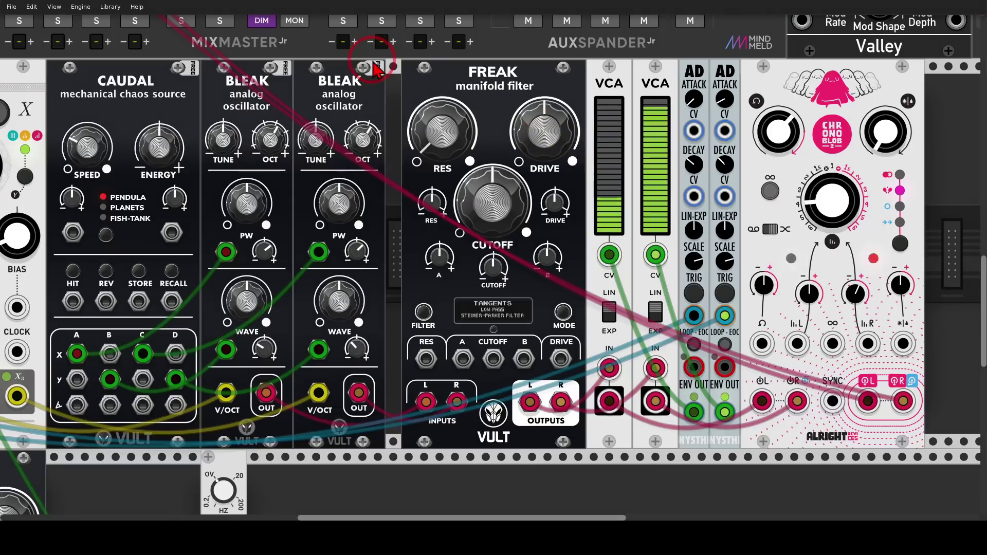
pyautogui.moveTo(374, 60)
pyautogui.mouseDown()
pyautogui.moveTo(186, 111)
pyautogui.moveTo(377, 80)
pyautogui.mouseUp()
pyautogui.moveTo(355, 135)
pyautogui.mouseDown()
pyautogui.moveTo(393, 275)
pyautogui.moveTo(427, 355)
pyautogui.moveTo(442, 355)
pyautogui.moveTo(422, 389)
pyautogui.mouseUp()
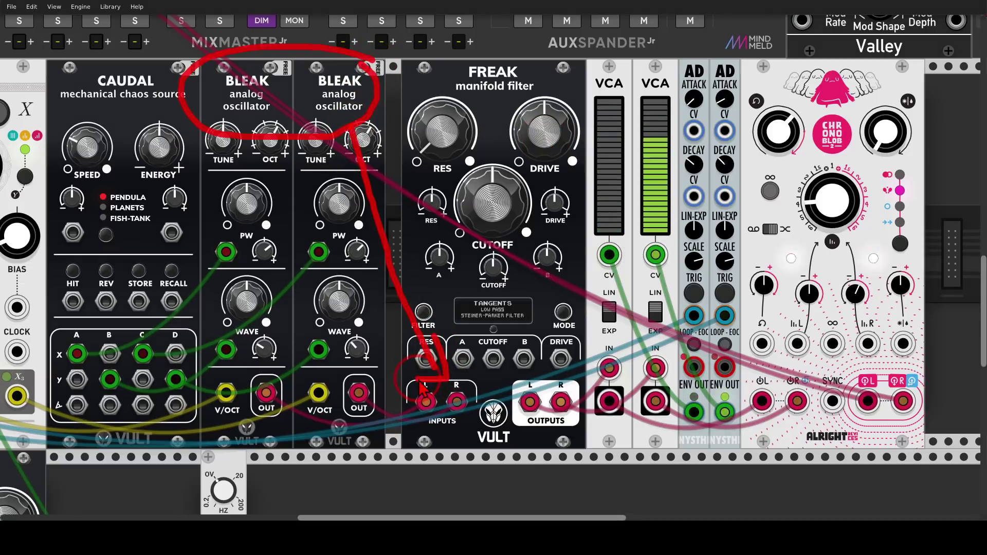
pyautogui.press('Escape')
pyautogui.moveTo(394, 298); pyautogui.dragTo(626, 291)
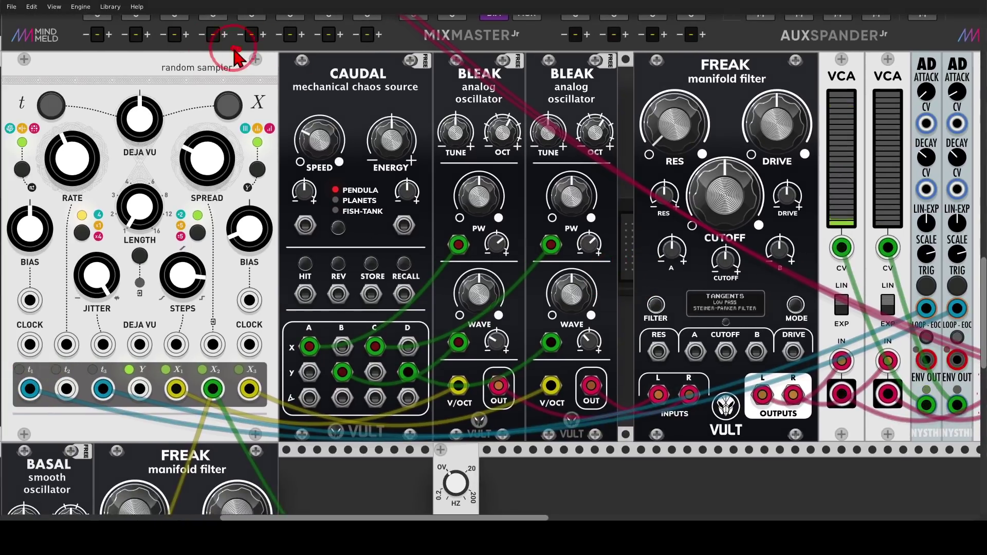
pyautogui.moveTo(234, 44)
pyautogui.mouseDown()
pyautogui.moveTo(221, 122)
pyautogui.moveTo(255, 56)
pyautogui.mouseUp()
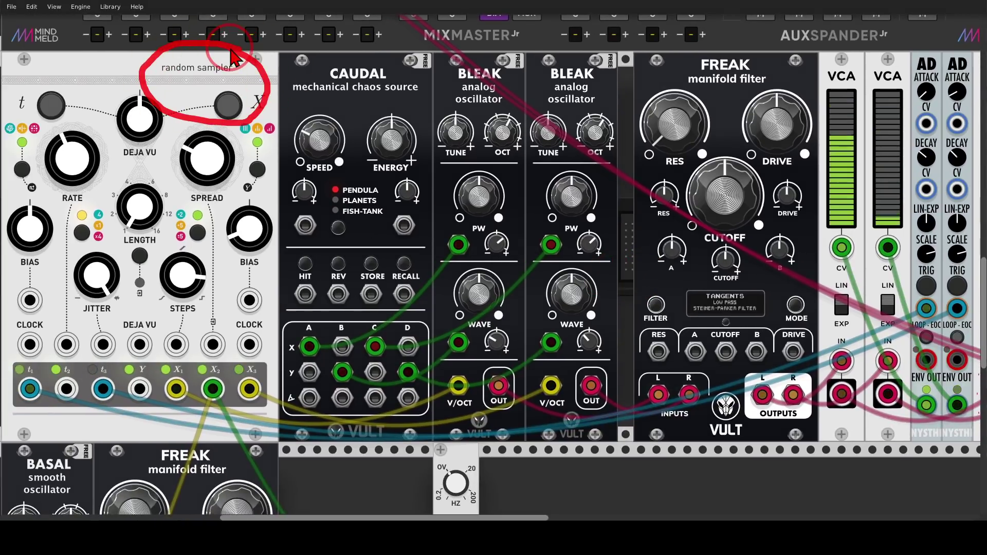
pyautogui.moveTo(662, 223)
pyautogui.mouseDown()
pyautogui.moveTo(383, 224)
pyautogui.moveTo(361, 236)
pyautogui.mouseUp()
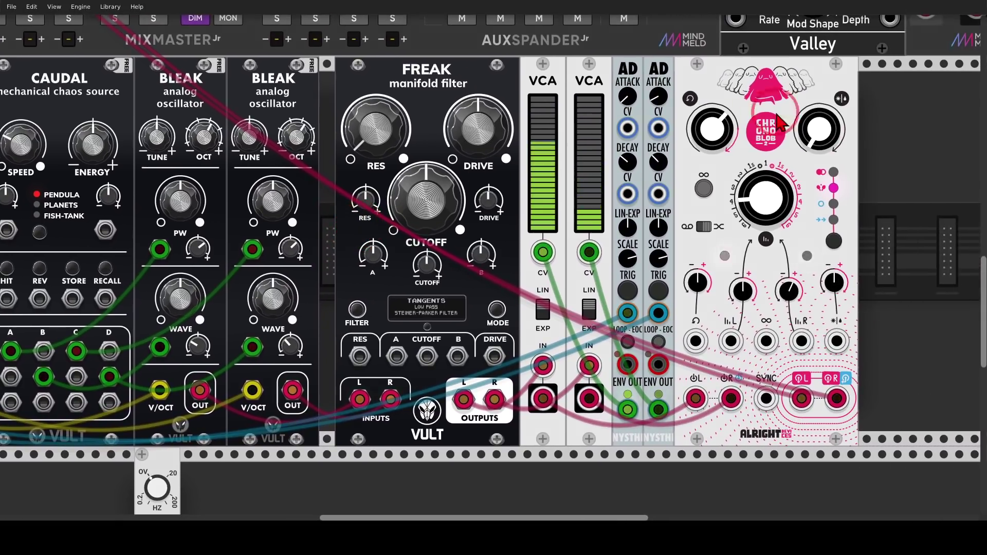
pyautogui.moveTo(833, 83)
pyautogui.mouseDown()
pyautogui.moveTo(782, 109)
pyautogui.moveTo(825, 191)
pyautogui.mouseUp()
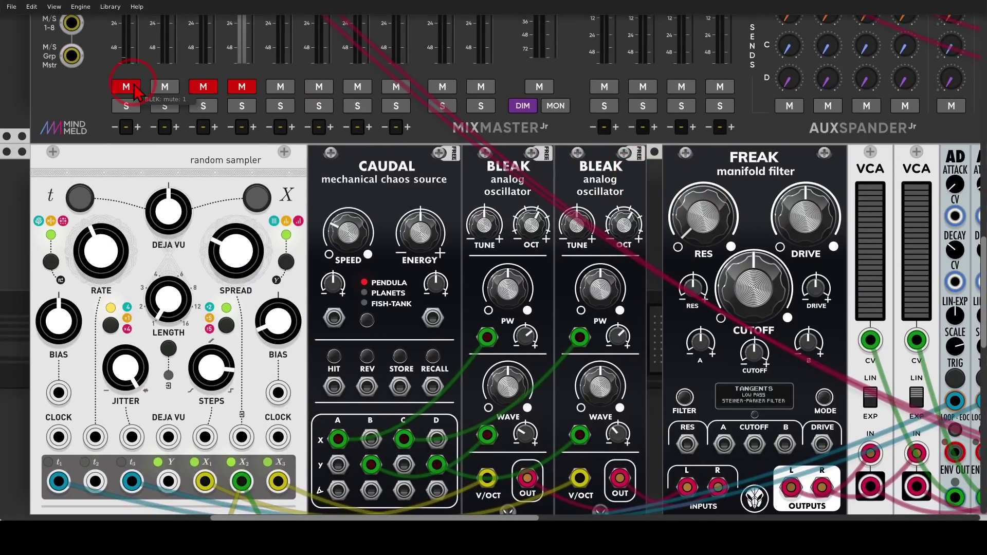
# Step: Sweep the TANGENTS low-pass Freak's main cutoff and reset it to 0.5
pyautogui.moveTo(655, 365); pyautogui.dragTo(341, 288)
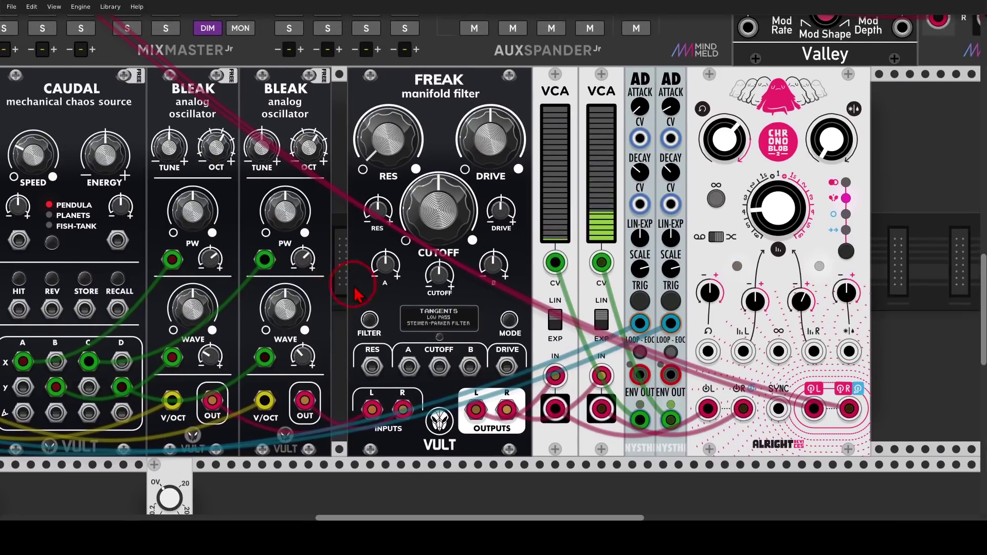
pyautogui.moveTo(434, 238)
pyautogui.mouseDown()
pyautogui.moveTo(493, 260)
pyautogui.moveTo(438, 220)
pyautogui.mouseUp()
pyautogui.doubleClick(441, 228)
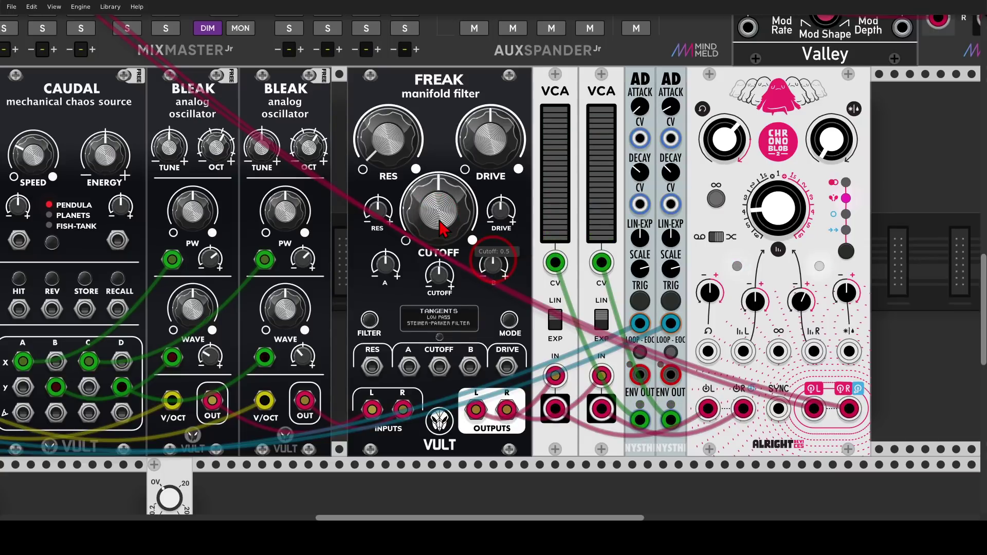
# Step: Switch the TANGENTS Freak from stereo operation to DUAL MODE through its main settings display
pyautogui.scroll(2, 429, 350)
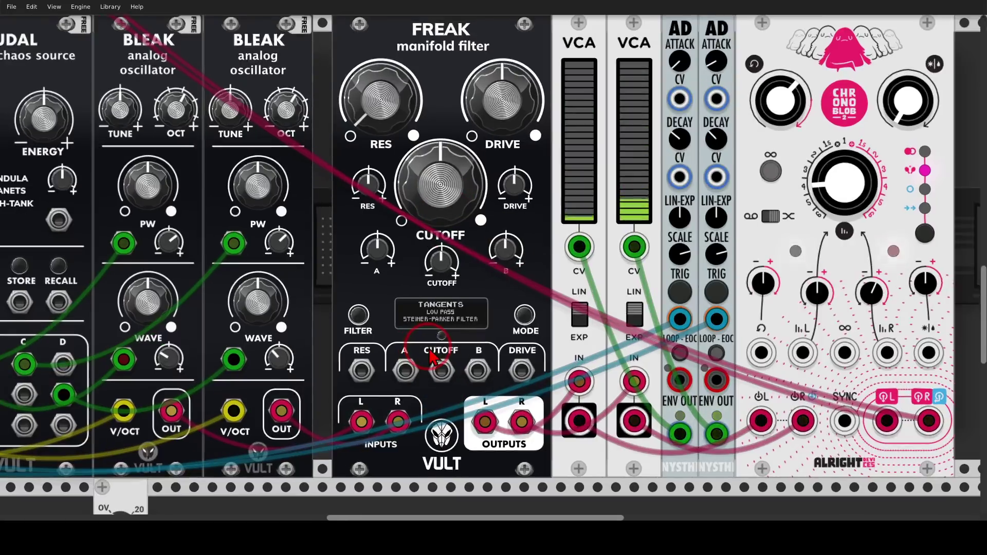
pyautogui.scroll(2, 430, 355)
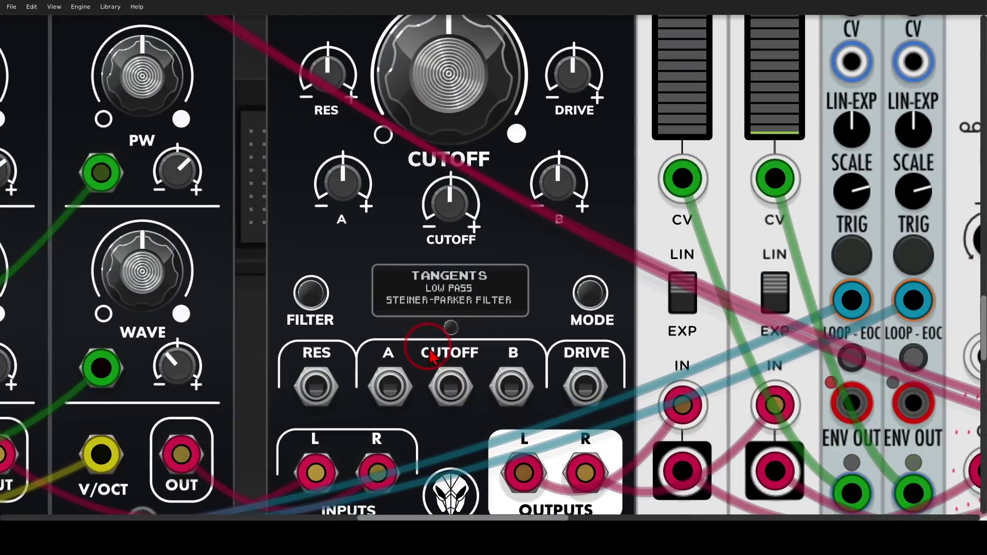
pyautogui.click(450, 327)
pyautogui.moveTo(511, 251)
pyautogui.mouseDown()
pyautogui.moveTo(428, 313)
pyautogui.moveTo(519, 255)
pyautogui.moveTo(496, 242)
pyautogui.mouseUp()
pyautogui.press('Escape')
pyautogui.click(317, 294)
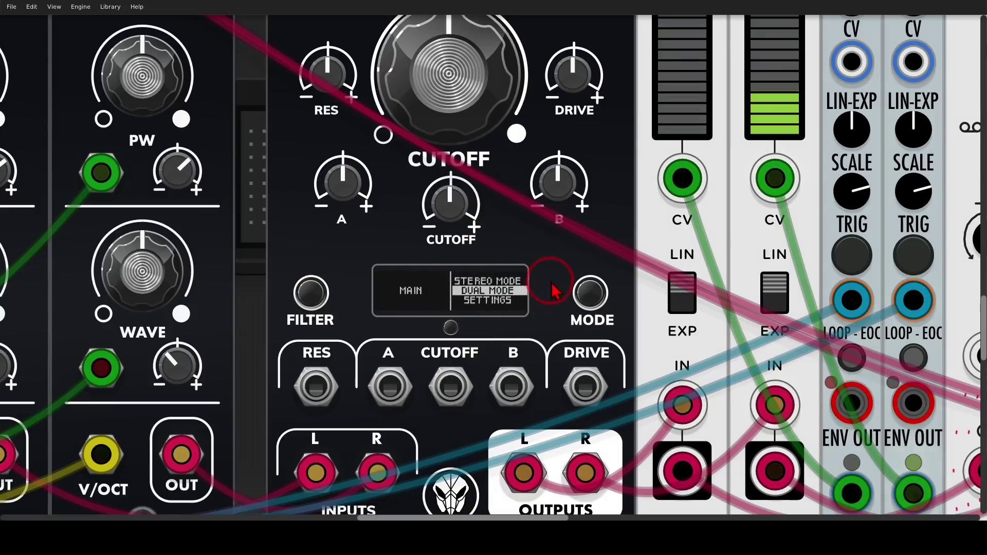
pyautogui.click(589, 292)
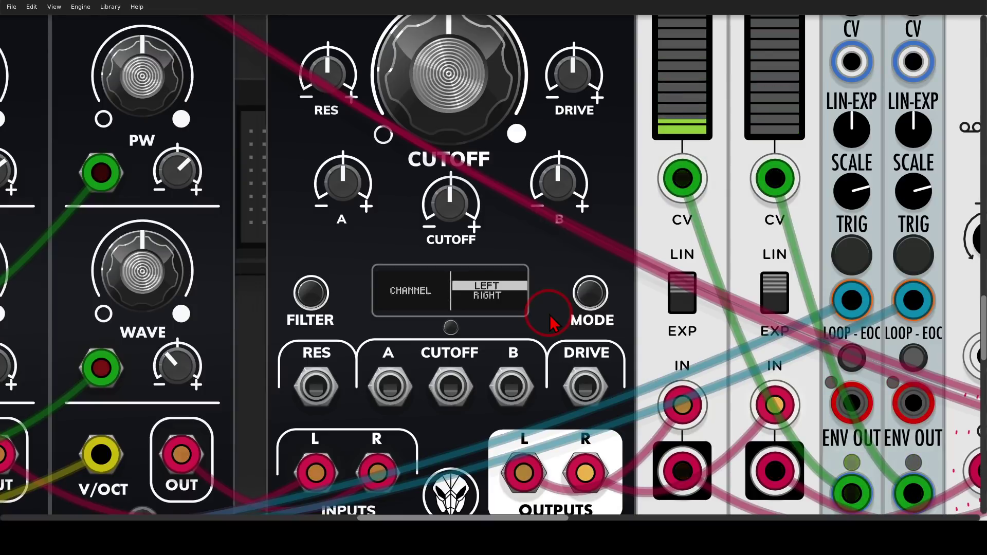
# Step: Select the LEFT channel for editing and cycle its filter model to VORTEX low pass
pyautogui.click(591, 293)
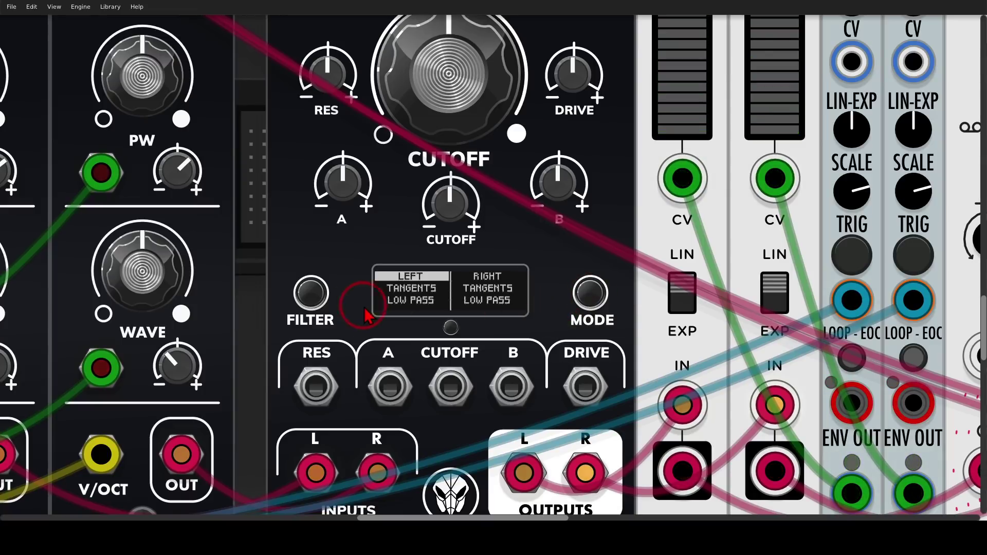
pyautogui.click(317, 301)
pyautogui.click(317, 300)
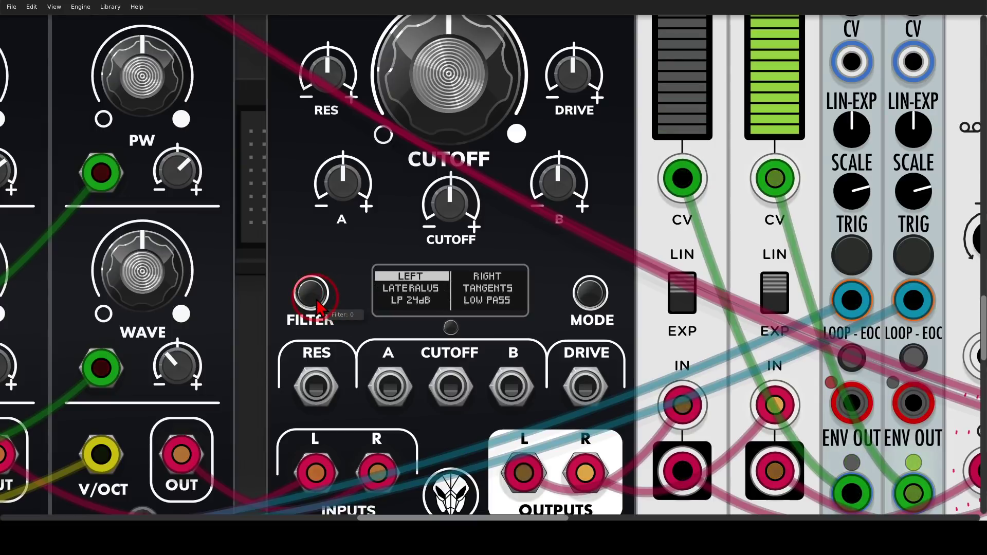
pyautogui.click(317, 300)
pyautogui.click(317, 301)
pyautogui.moveTo(317, 307); pyautogui.dragTo(317, 306)
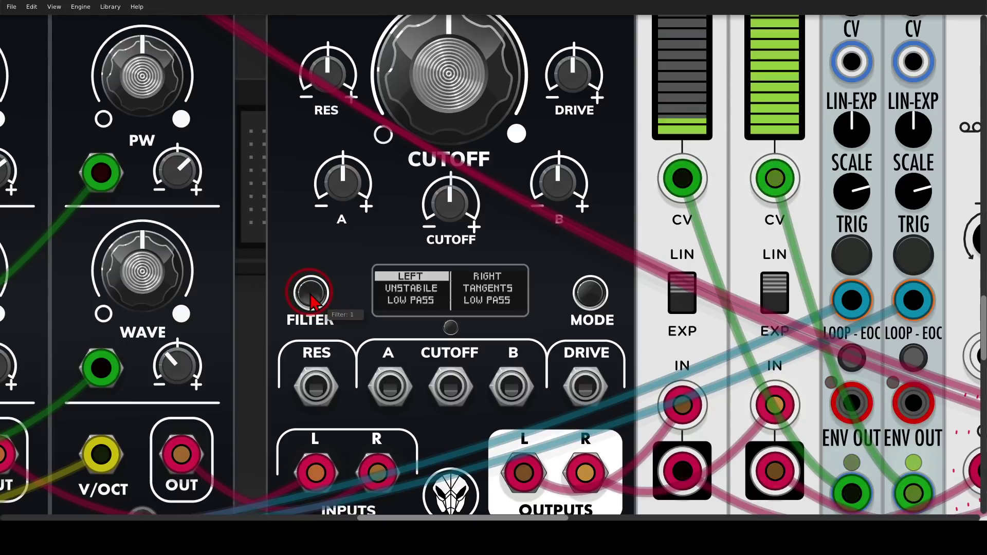
pyautogui.moveTo(314, 300); pyautogui.dragTo(315, 294)
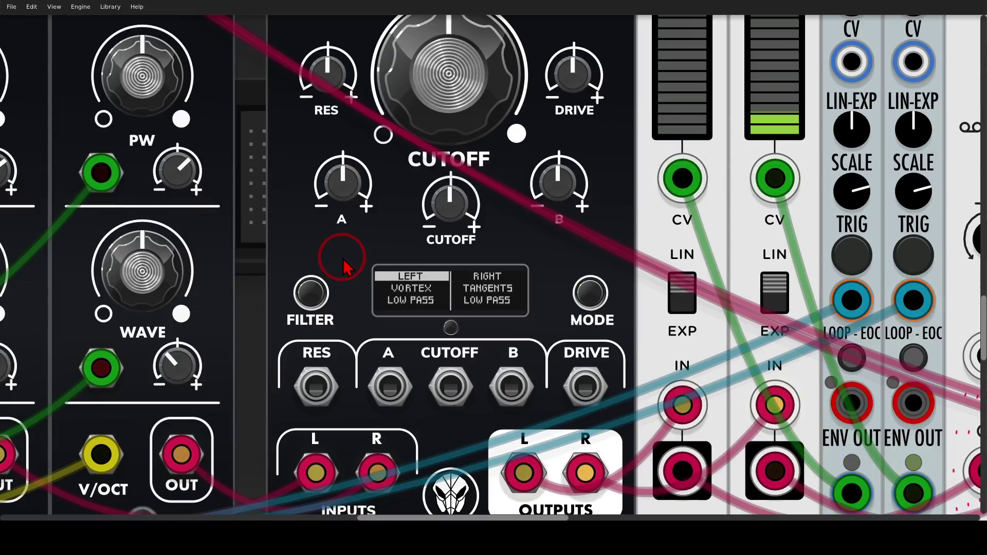
# Step: Select the RIGHT channel for editing and cycle its filter model to VORG low pass
pyautogui.click(588, 297)
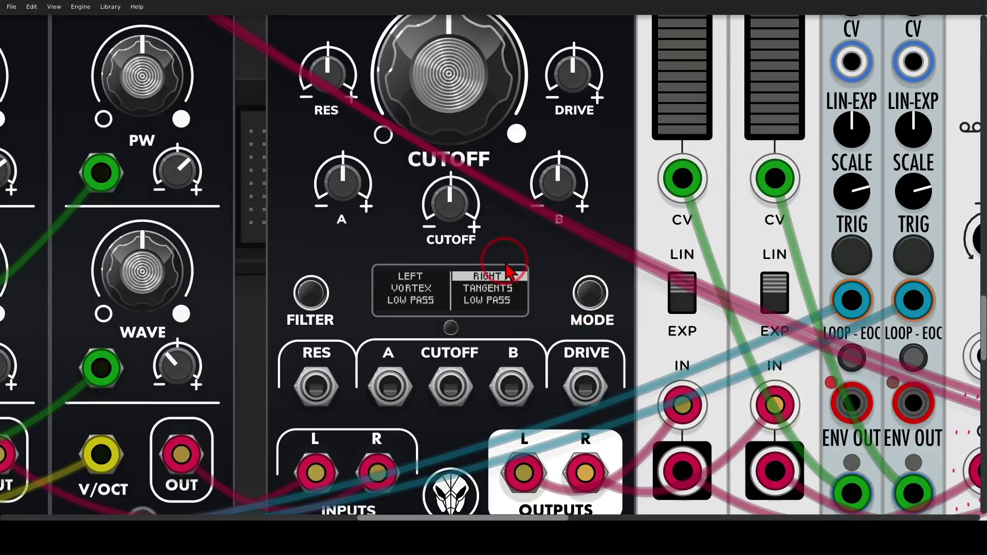
pyautogui.moveTo(506, 314); pyautogui.dragTo(532, 273)
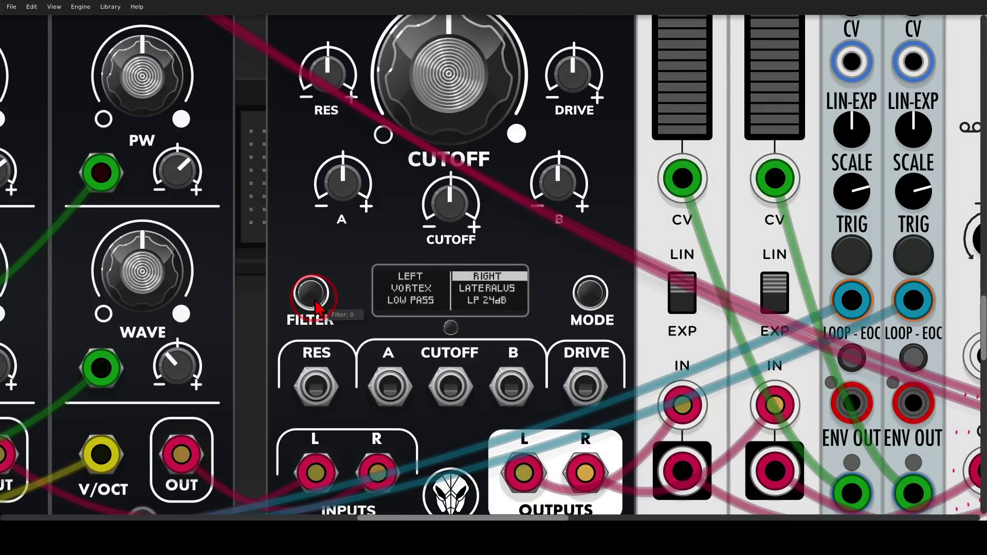
pyautogui.scroll(-4, 311, 293)
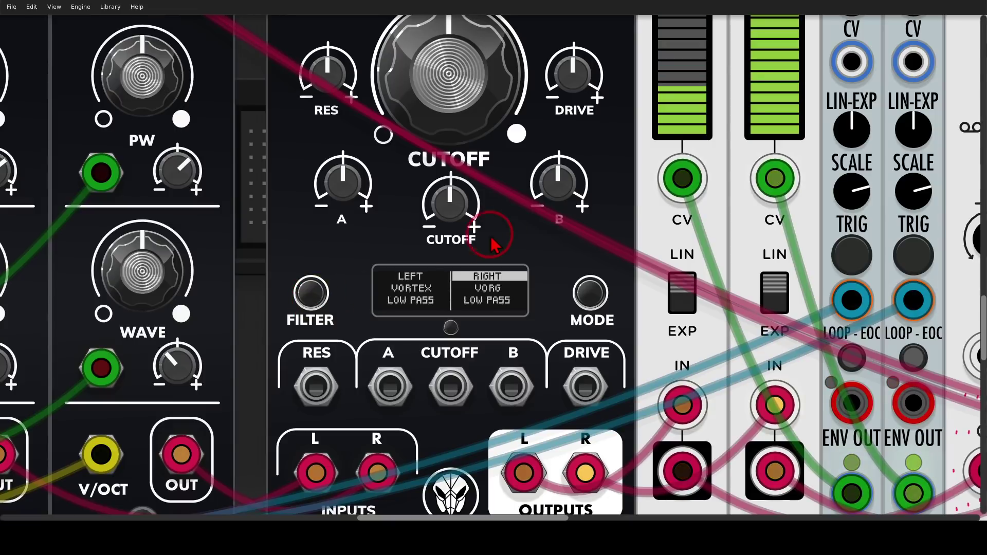
# Step: Keep the dual-mode Freak's resonance at minimum, lower its main cutoff, and set drive to about 0.44
pyautogui.scroll(-5, 503, 235)
pyautogui.scroll(3, 498, 251)
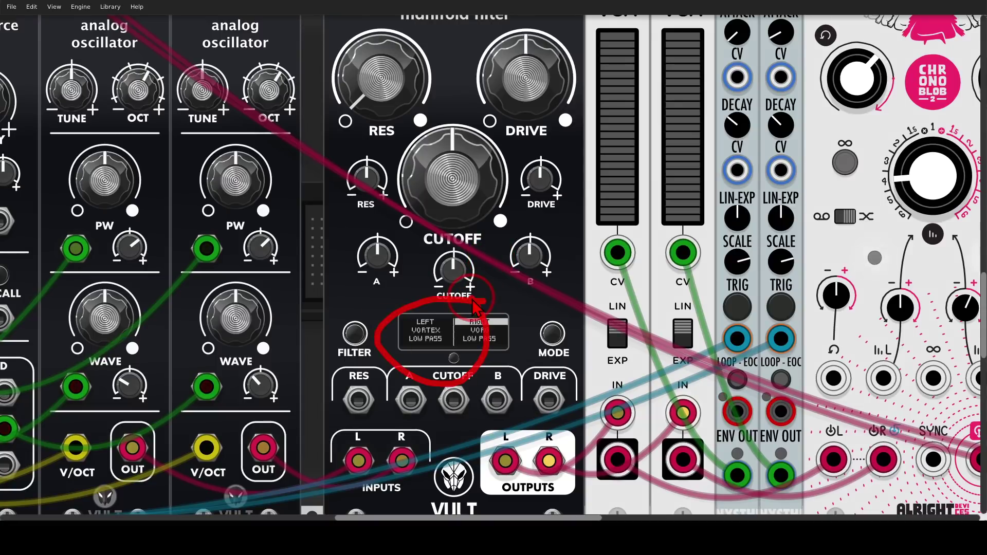
pyautogui.moveTo(379, 84); pyautogui.dragTo(379, 101)
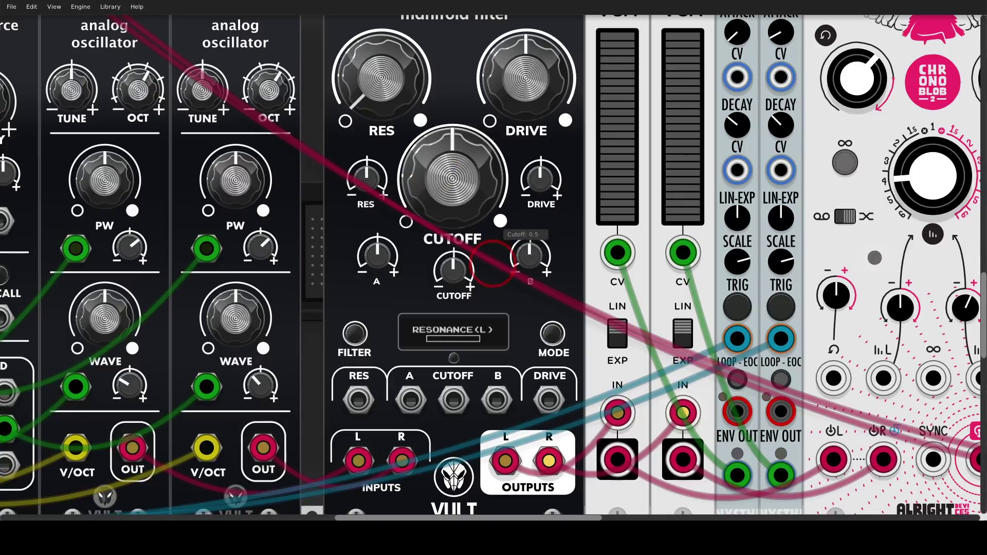
pyautogui.moveTo(492, 267); pyautogui.dragTo(492, 284)
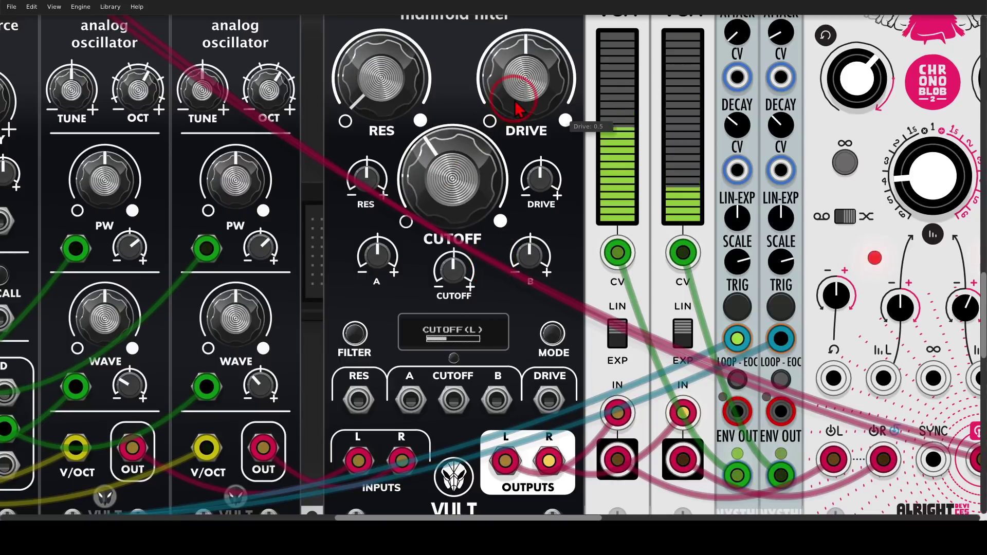
pyautogui.moveTo(518, 109)
pyautogui.mouseDown()
pyautogui.moveTo(519, 100)
pyautogui.moveTo(518, 111)
pyautogui.mouseUp()
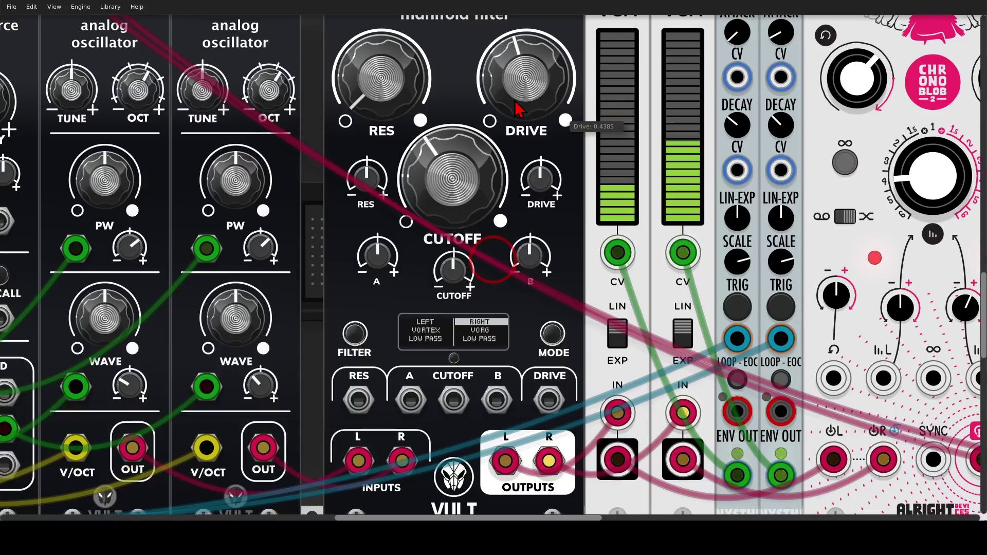
# Step: Set the Freak's drive attenuverter to about -0.11, turn the resonance attenuverter slightly negative, and sweep the cutoff attenuverter back near zero
pyautogui.moveTo(366, 175); pyautogui.dragTo(367, 187)
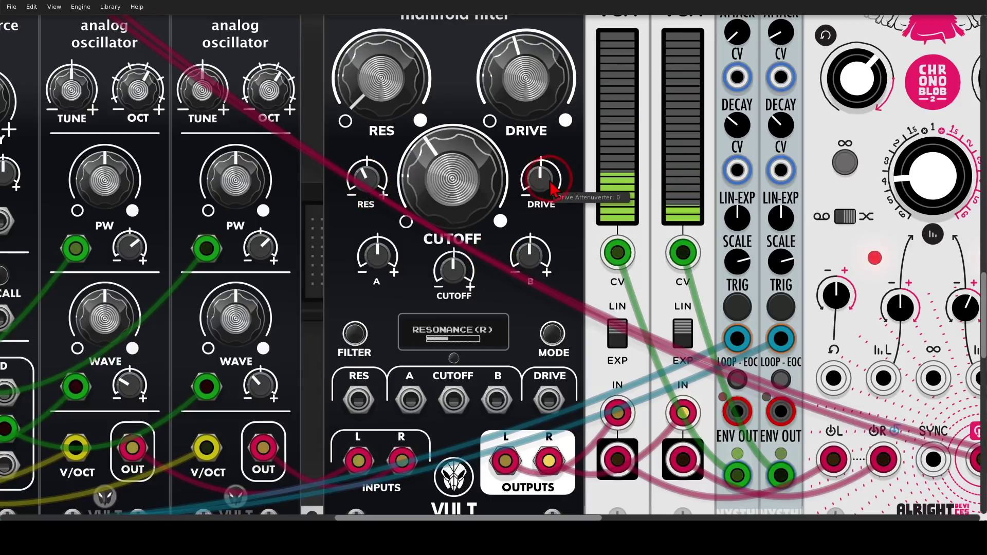
pyautogui.moveTo(539, 175); pyautogui.dragTo(540, 188)
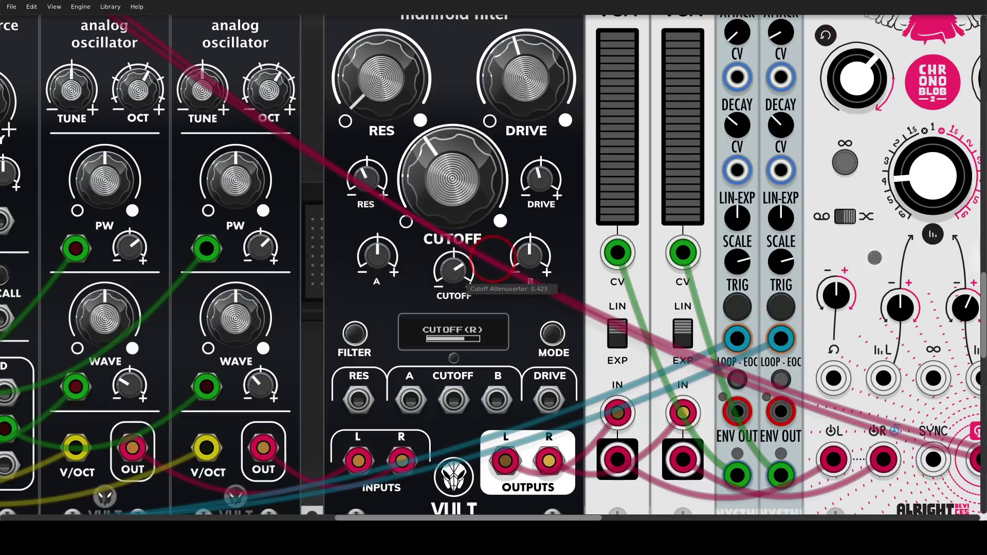
pyautogui.moveTo(492, 256); pyautogui.dragTo(493, 256)
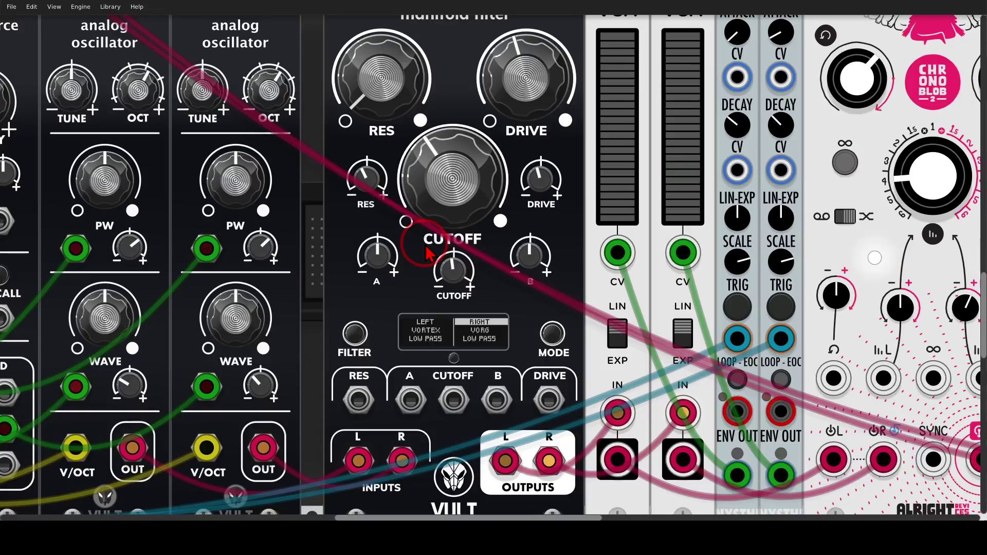
# Step: Patch CAUDAL's X-row B output to the Freak's A modulation input and its Y-row A output to the B input
pyautogui.scroll(-5, 426, 252)
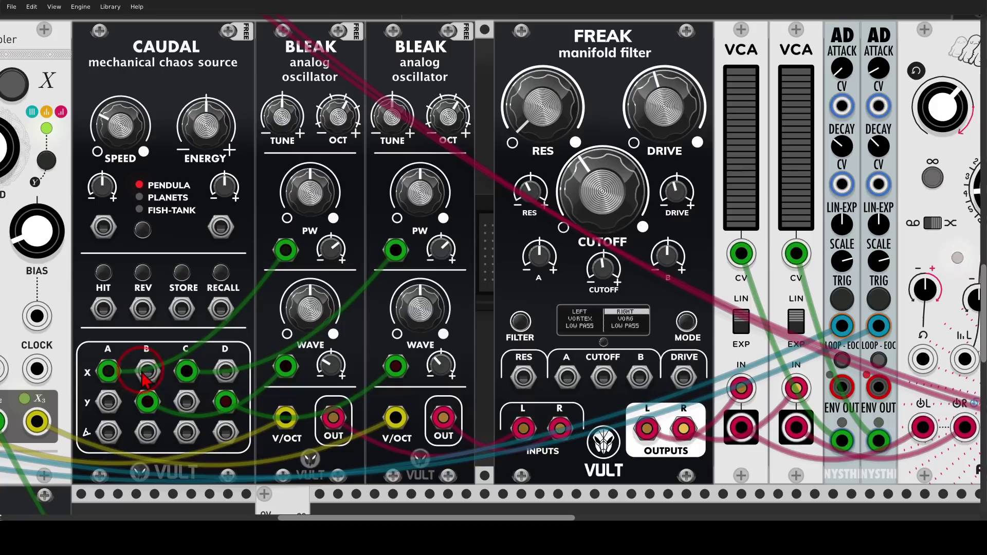
pyautogui.moveTo(145, 380); pyautogui.dragTo(567, 377)
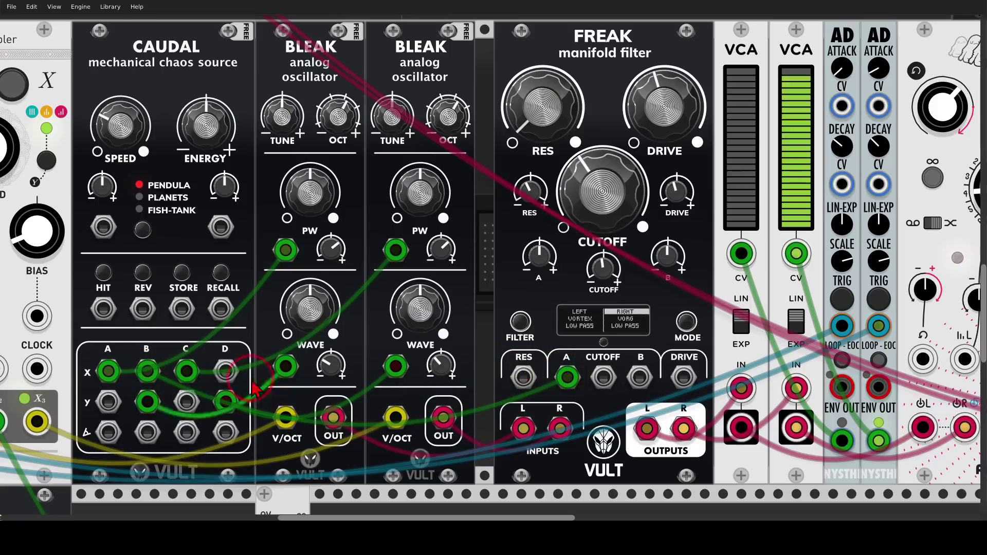
pyautogui.moveTo(108, 401); pyautogui.dragTo(638, 380)
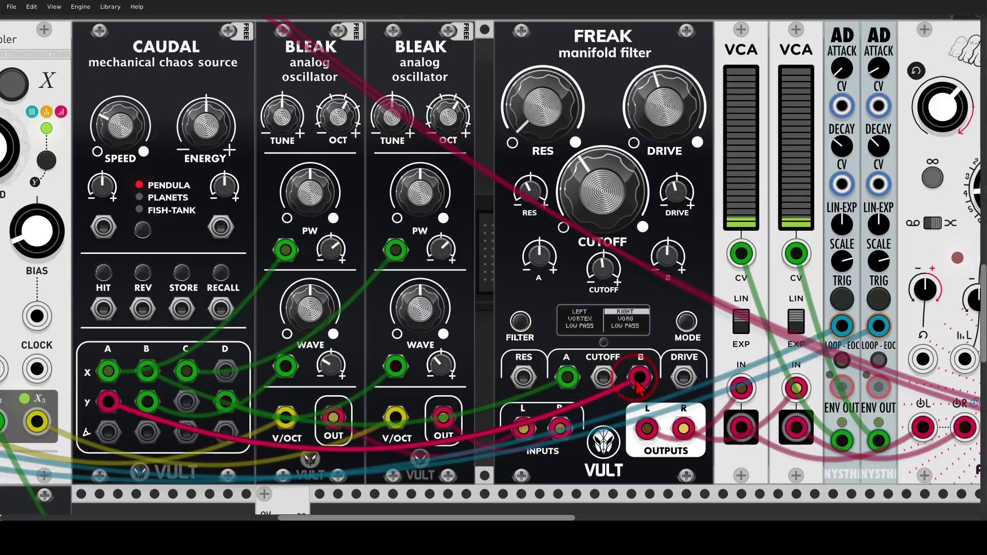
# Step: Set the Freak's A attenuverter to about 0.47, raise the B and cutoff attenuverters, and set main cutoff to about 0.54
pyautogui.moveTo(588, 303); pyautogui.dragTo(481, 283)
pyautogui.moveTo(430, 235); pyautogui.dragTo(495, 260)
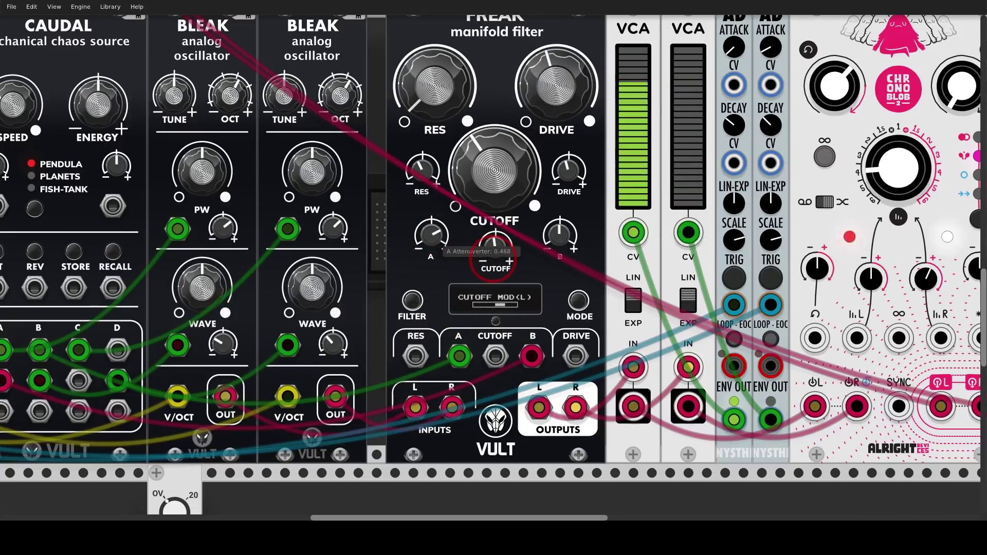
pyautogui.moveTo(559, 235)
pyautogui.mouseDown()
pyautogui.moveTo(572, 250)
pyautogui.moveTo(572, 233)
pyautogui.moveTo(559, 232)
pyautogui.mouseUp()
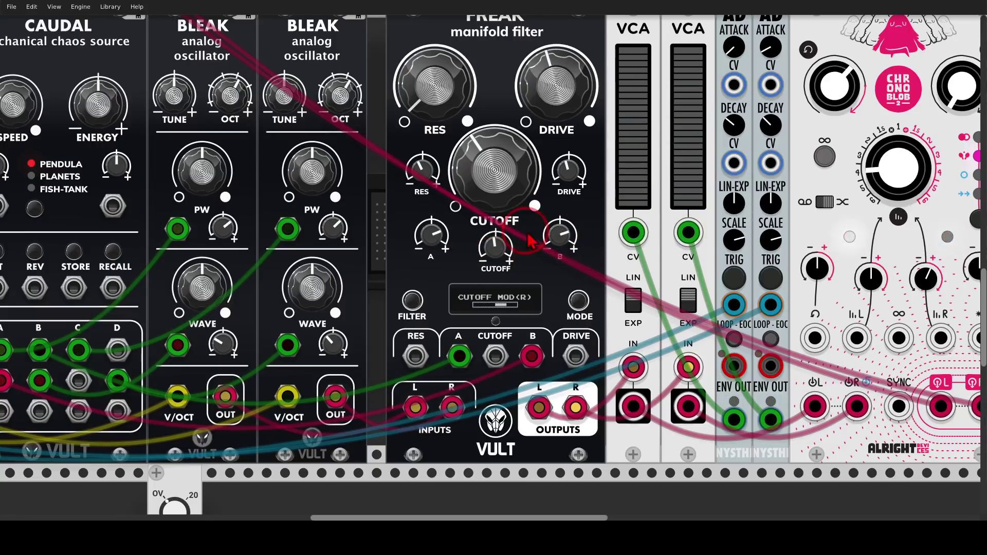
pyautogui.moveTo(495, 249); pyautogui.dragTo(495, 242)
pyautogui.moveTo(486, 191); pyautogui.dragTo(486, 170)
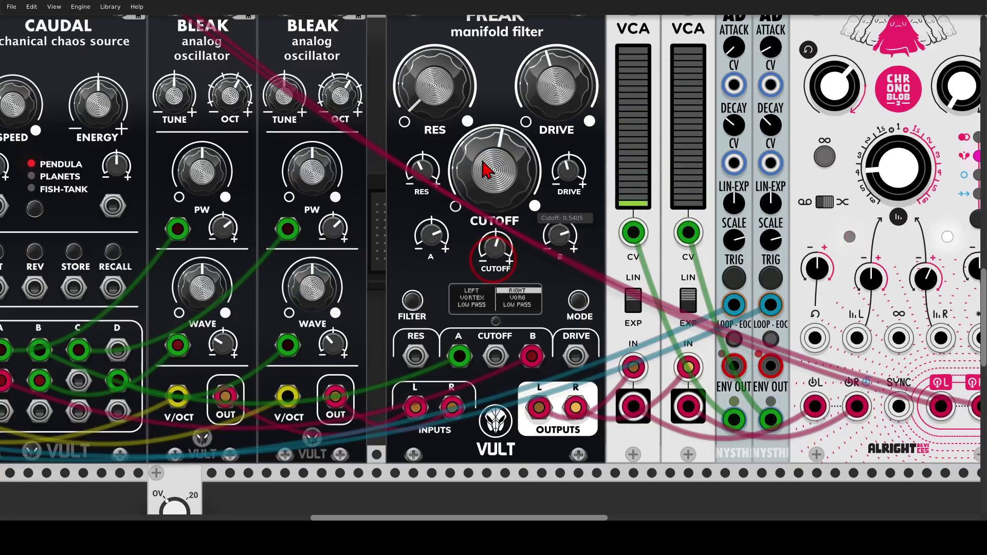
# Step: Raise the dry/wet mix on the Chronoblob 2 delay
pyautogui.moveTo(527, 269); pyautogui.dragTo(433, 292)
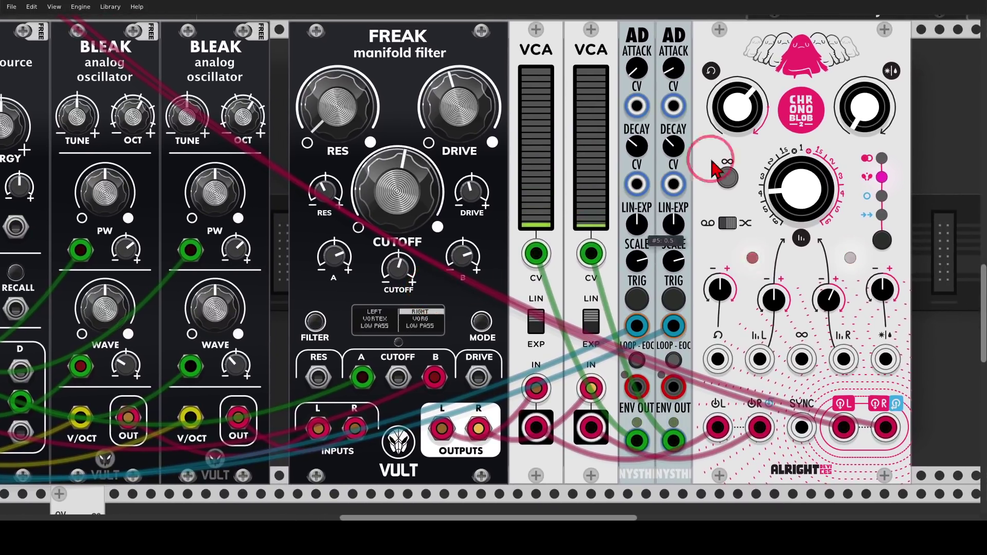
pyautogui.moveTo(867, 109); pyautogui.dragTo(867, 95)
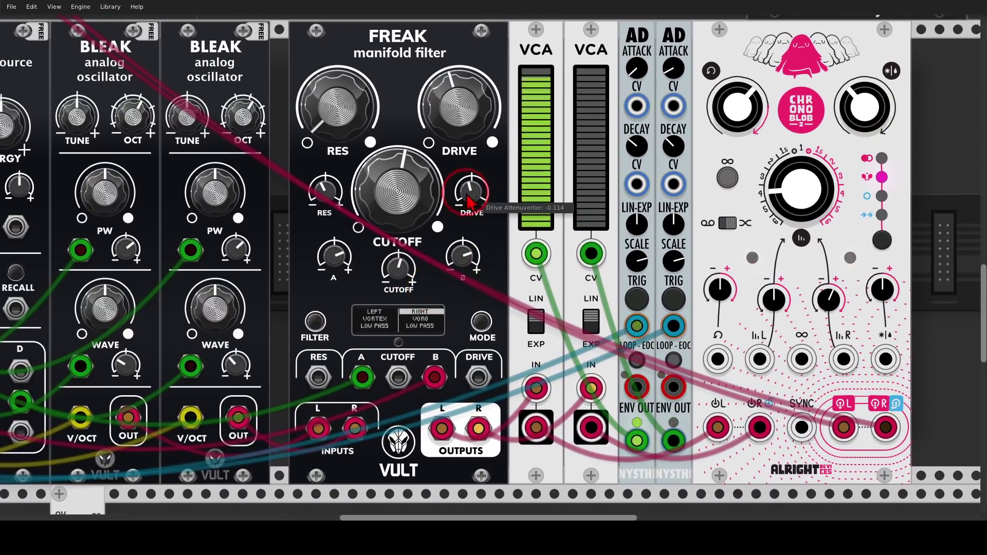
# Step: Raise the dual-mode Freak's main cutoff slightly and fine-tune its cutoff, A and B attenuverters
pyautogui.moveTo(464, 223); pyautogui.dragTo(519, 198)
pyautogui.moveTo(485, 281); pyautogui.dragTo(485, 274)
pyautogui.moveTo(415, 265); pyautogui.dragTo(414, 262)
pyautogui.moveTo(548, 268); pyautogui.dragTo(538, 261)
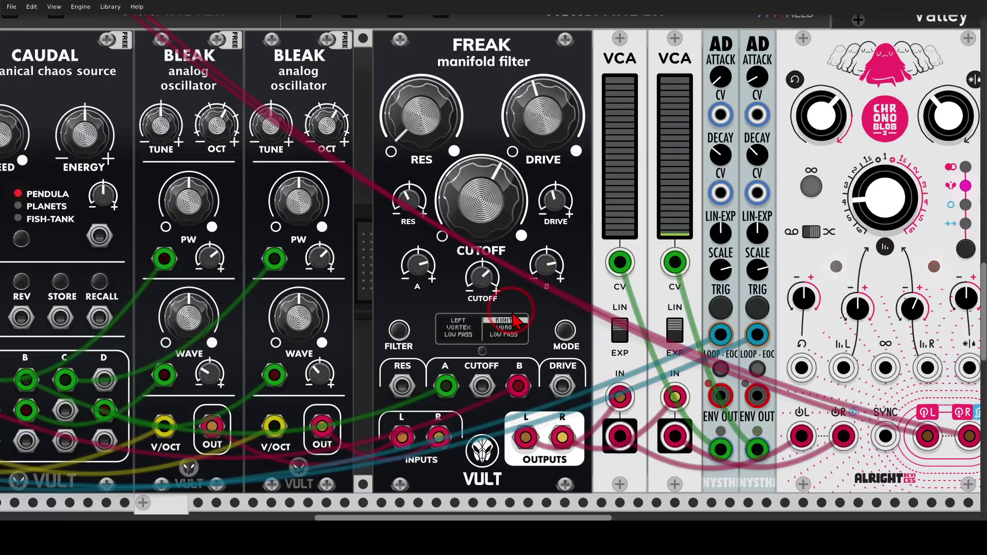
pyautogui.moveTo(514, 310)
pyautogui.mouseDown()
pyautogui.moveTo(460, 311)
pyautogui.moveTo(434, 332)
pyautogui.moveTo(458, 362)
pyautogui.moveTo(511, 368)
pyautogui.moveTo(544, 343)
pyautogui.moveTo(532, 311)
pyautogui.mouseUp()
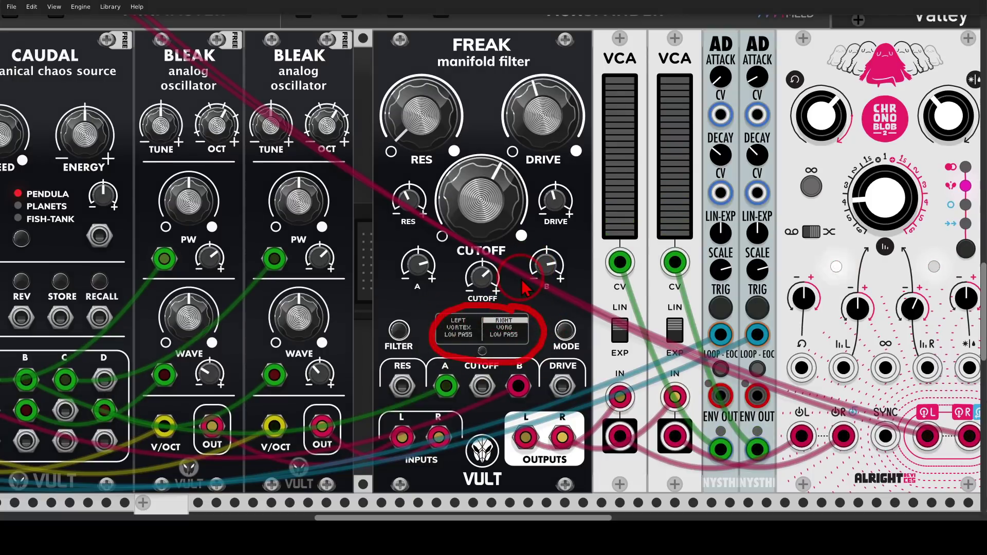
pyautogui.moveTo(560, 237)
pyautogui.mouseDown()
pyautogui.moveTo(435, 238)
pyautogui.moveTo(396, 277)
pyautogui.moveTo(565, 304)
pyautogui.moveTo(522, 272)
pyautogui.mouseUp()
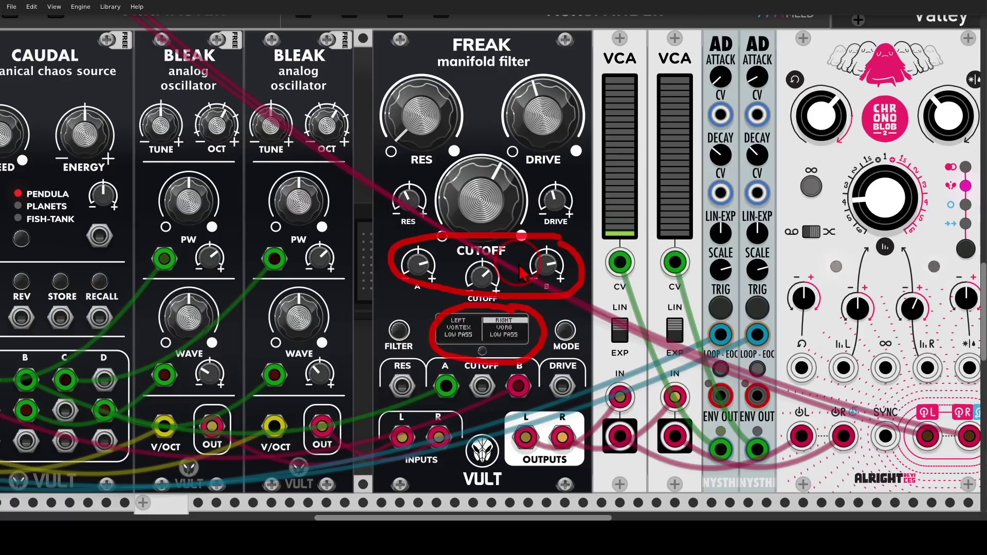
pyautogui.press('Escape')
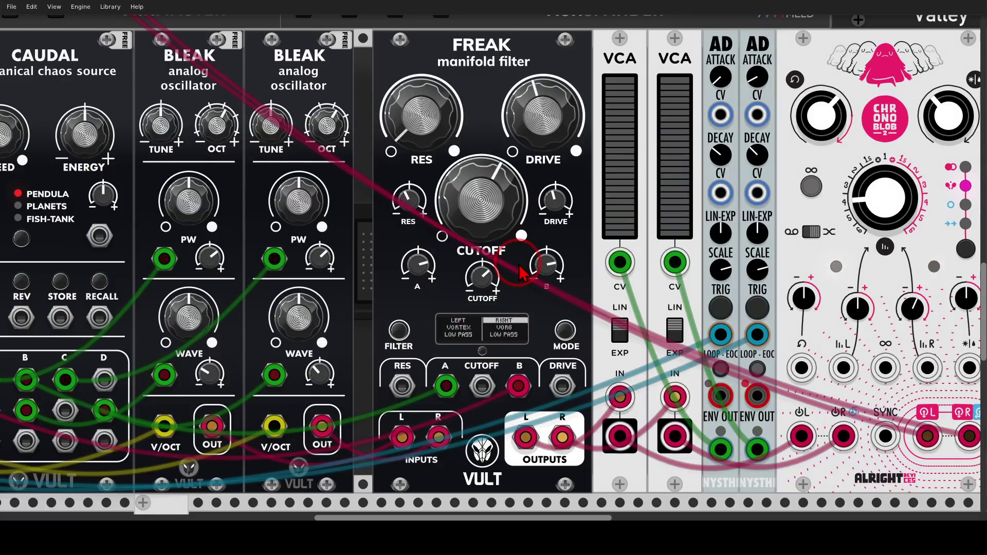
# Step: On the lower Freak beside BASAL, switch the left DEBRIATUS filter's mode to C+F+S and back to D+F+S
pyautogui.moveTo(333, 390); pyautogui.dragTo(636, 175)
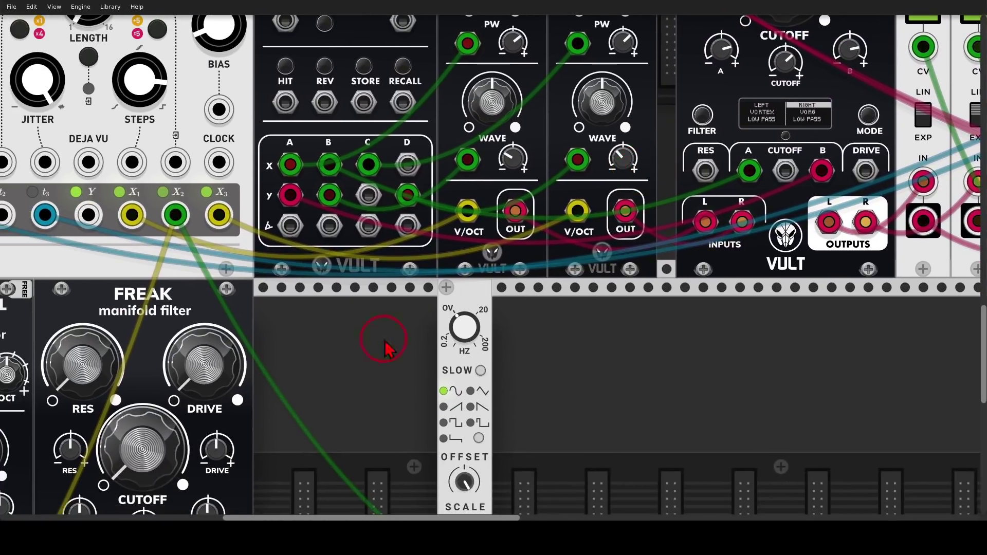
pyautogui.moveTo(354, 397); pyautogui.dragTo(631, 154)
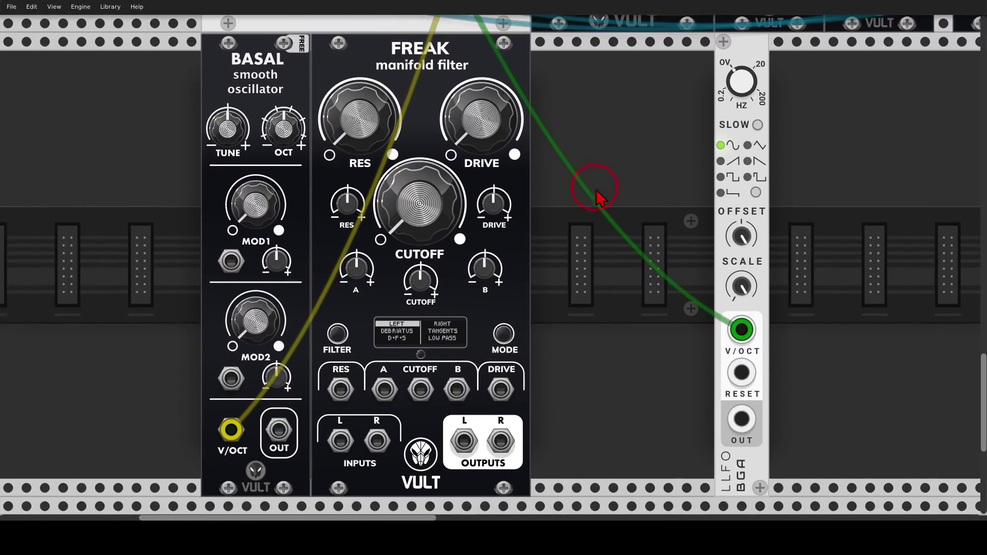
pyautogui.moveTo(596, 197); pyautogui.dragTo(630, 204)
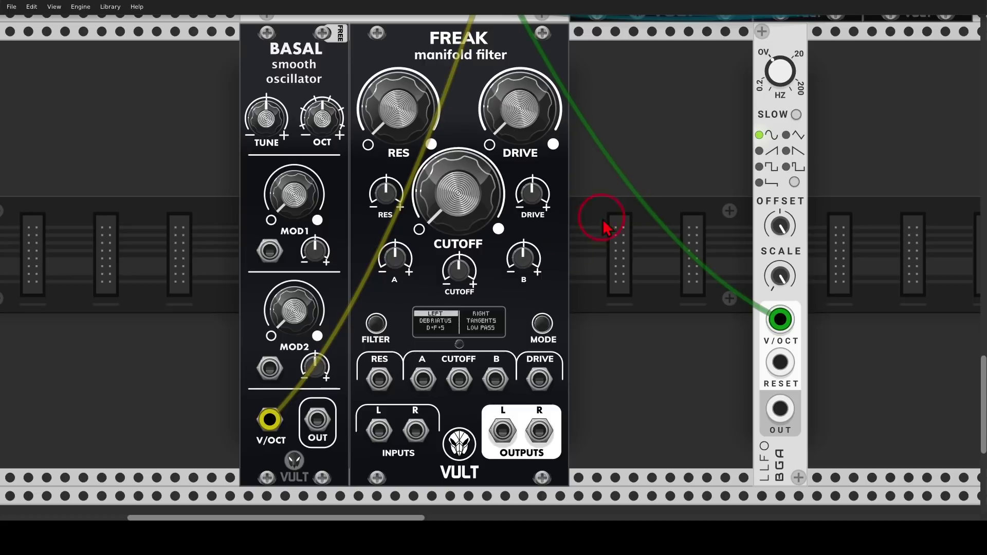
pyautogui.moveTo(491, 290)
pyautogui.mouseDown()
pyautogui.moveTo(398, 307)
pyautogui.moveTo(503, 363)
pyautogui.moveTo(488, 295)
pyautogui.mouseUp()
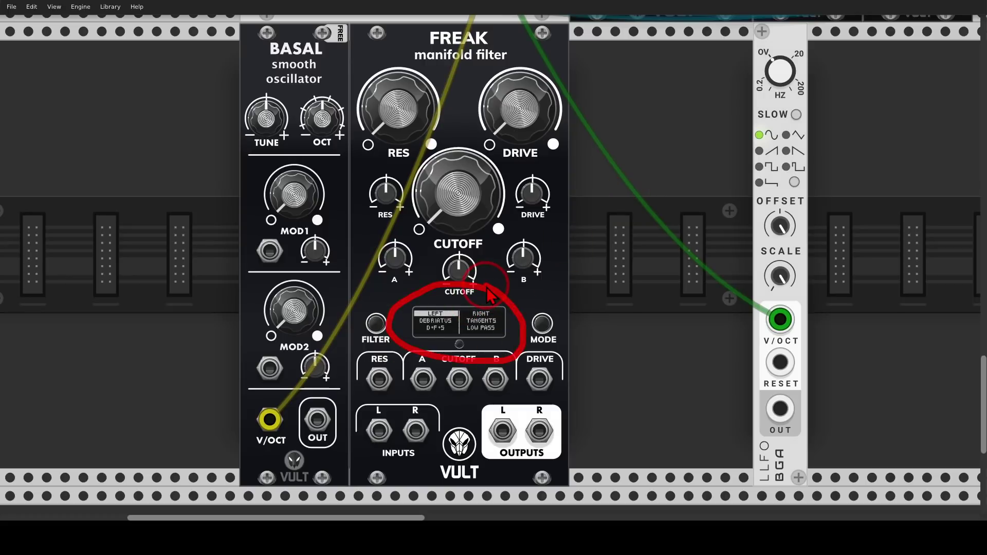
pyautogui.scroll(5, 463, 344)
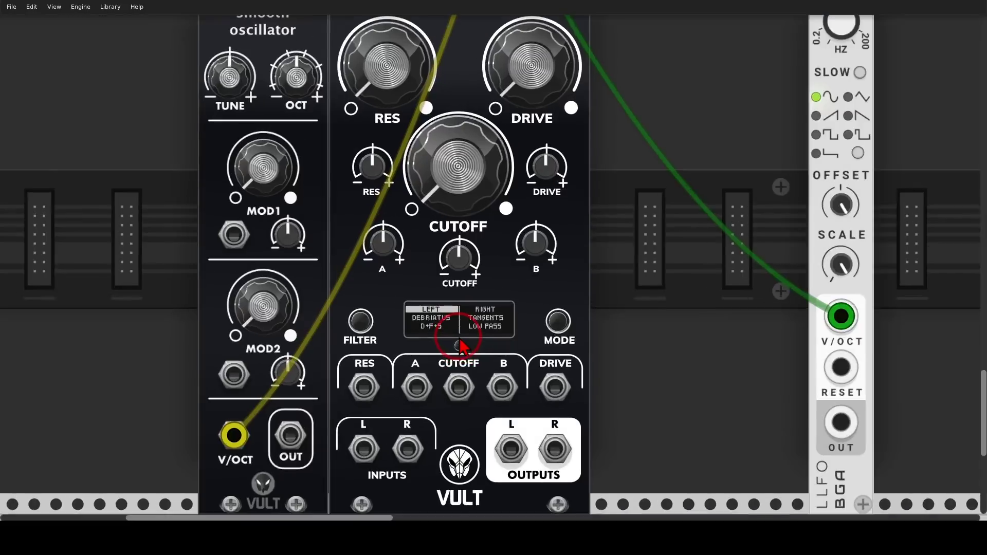
pyautogui.moveTo(435, 280)
pyautogui.mouseDown()
pyautogui.moveTo(387, 303)
pyautogui.moveTo(420, 349)
pyautogui.moveTo(439, 298)
pyautogui.mouseUp()
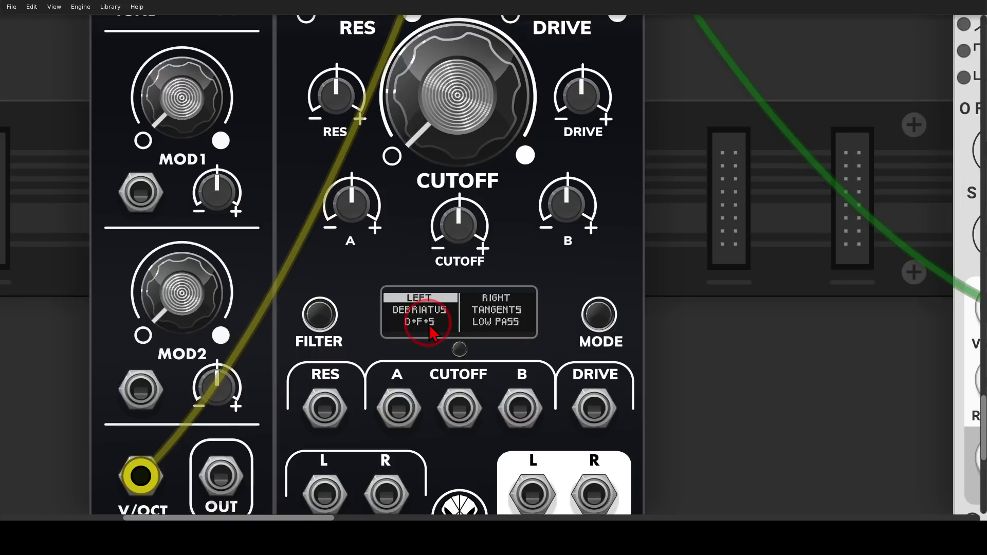
pyautogui.click(599, 315)
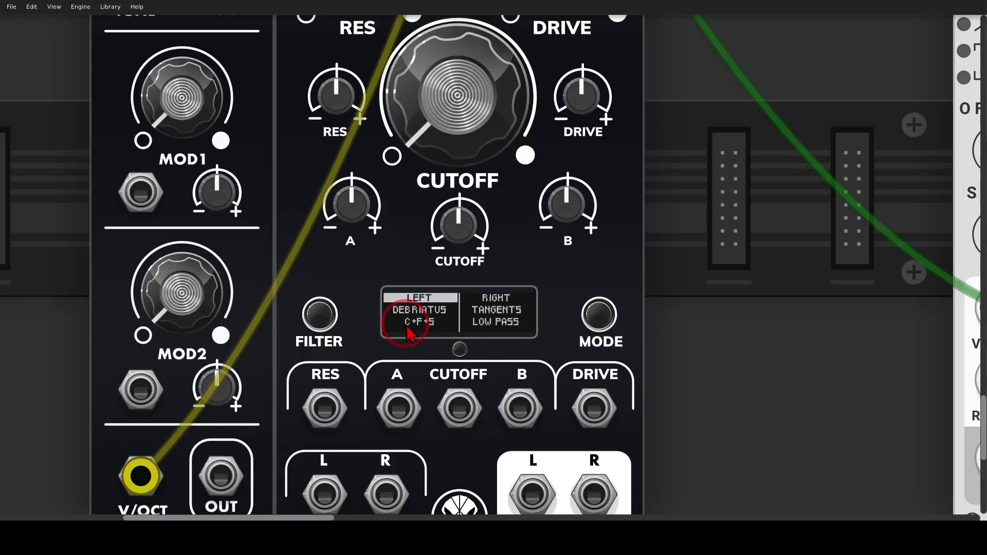
pyautogui.click(594, 320)
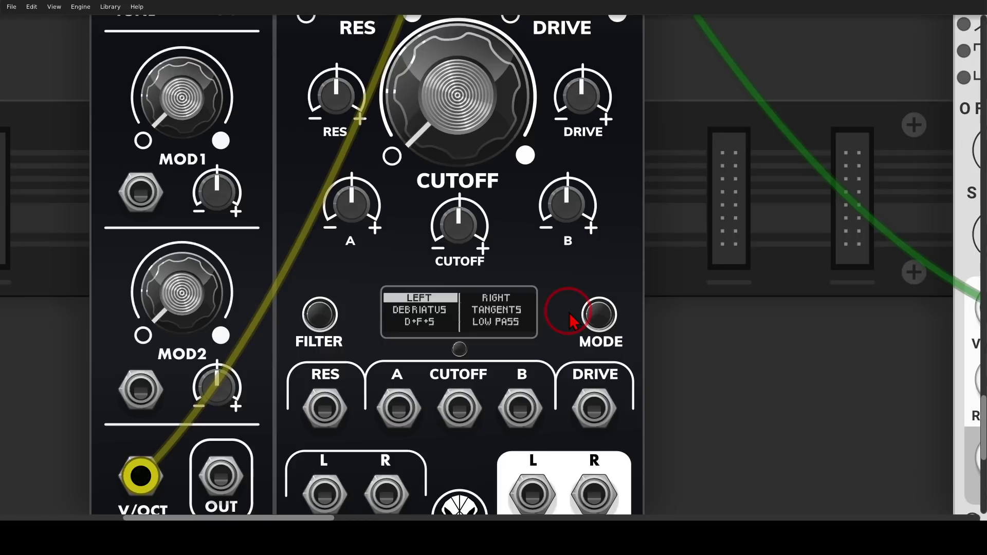
pyautogui.moveTo(529, 303)
pyautogui.mouseDown()
pyautogui.moveTo(466, 312)
pyautogui.moveTo(526, 352)
pyautogui.moveTo(532, 323)
pyautogui.mouseUp()
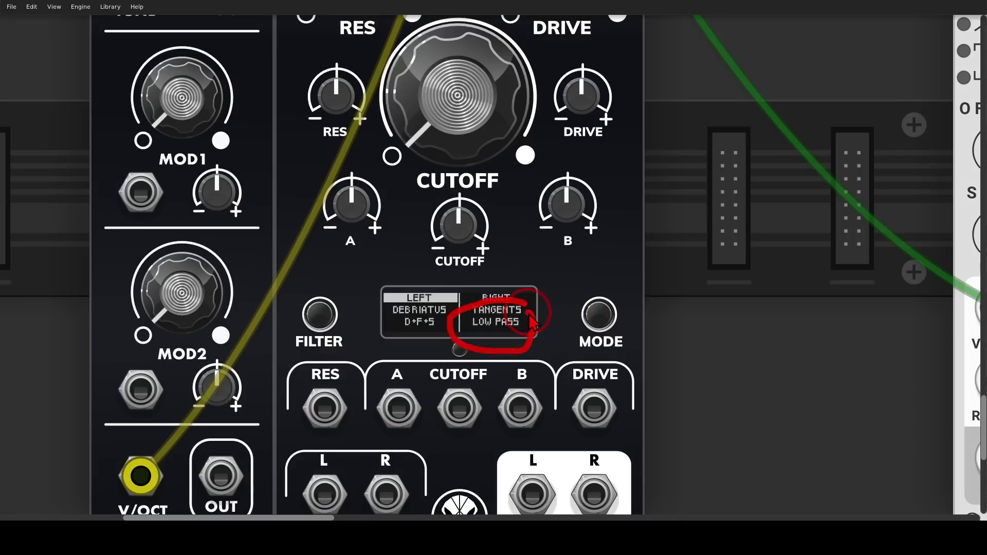
# Step: Patch BASAL's output into the lower Freak's left input and chain the Freak's left output into its right input
pyautogui.scroll(-5, 532, 323)
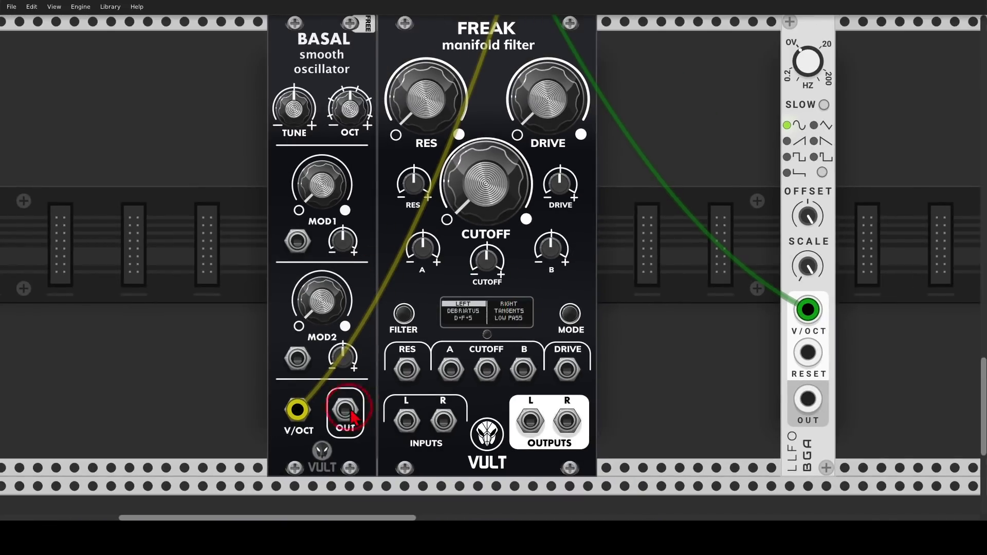
pyautogui.moveTo(344, 410); pyautogui.dragTo(405, 423)
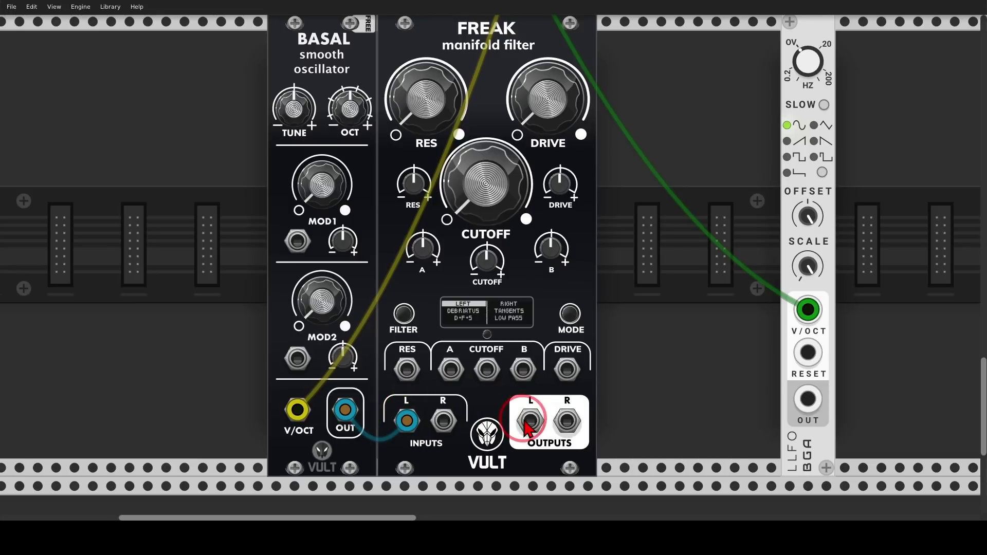
pyautogui.moveTo(529, 420); pyautogui.dragTo(451, 439)
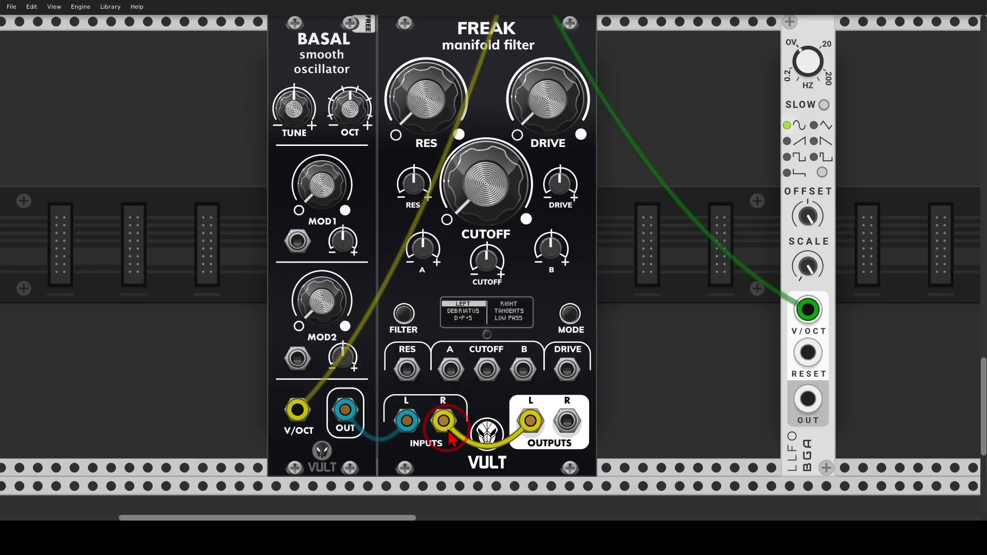
# Step: Patch the lower Freak's right output up to the MixMaster Jr mixer
pyautogui.scroll(-3, 525, 350)
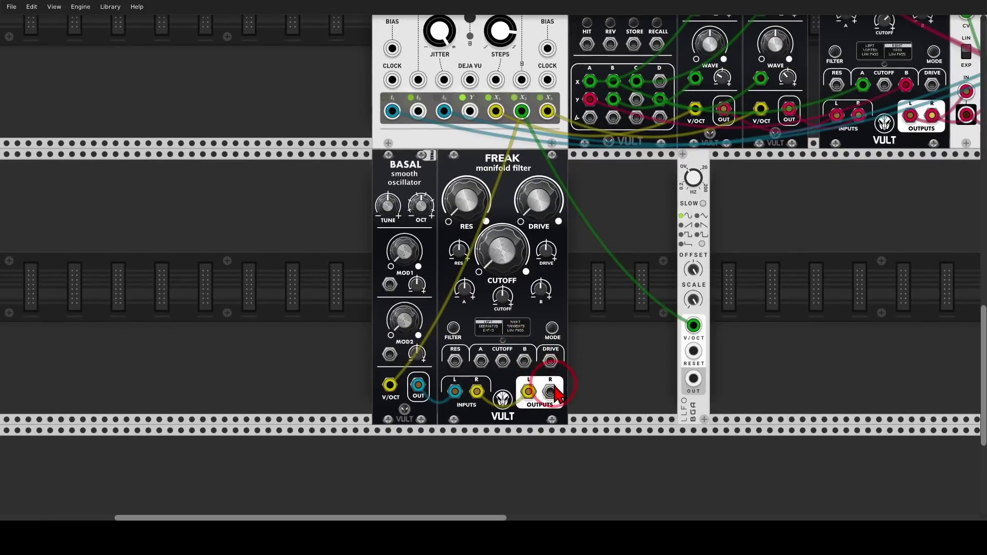
pyautogui.moveTo(550, 392); pyautogui.dragTo(473, 64)
pyautogui.scroll(-8, 491, 288)
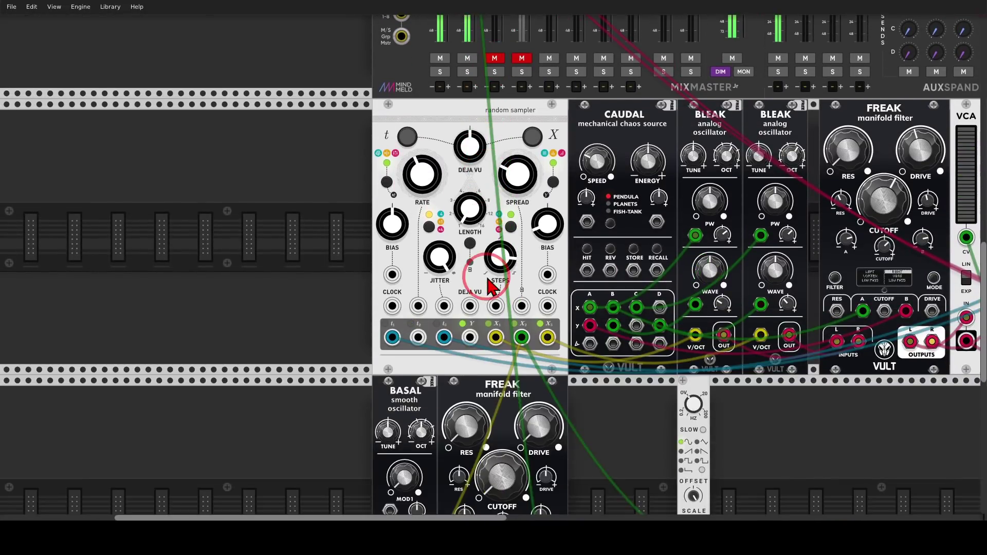
pyautogui.scroll(2, 498, 331)
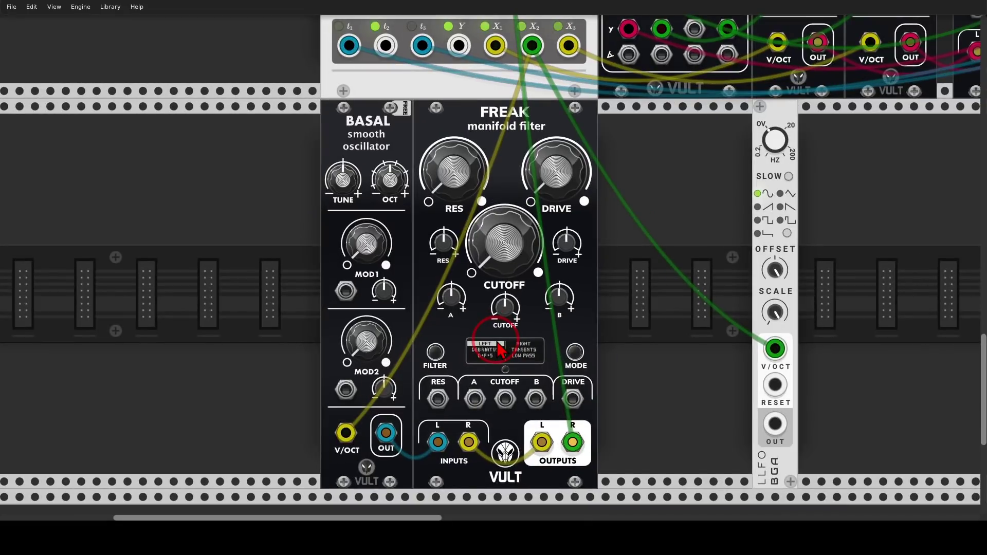
pyautogui.scroll(-1, 499, 349)
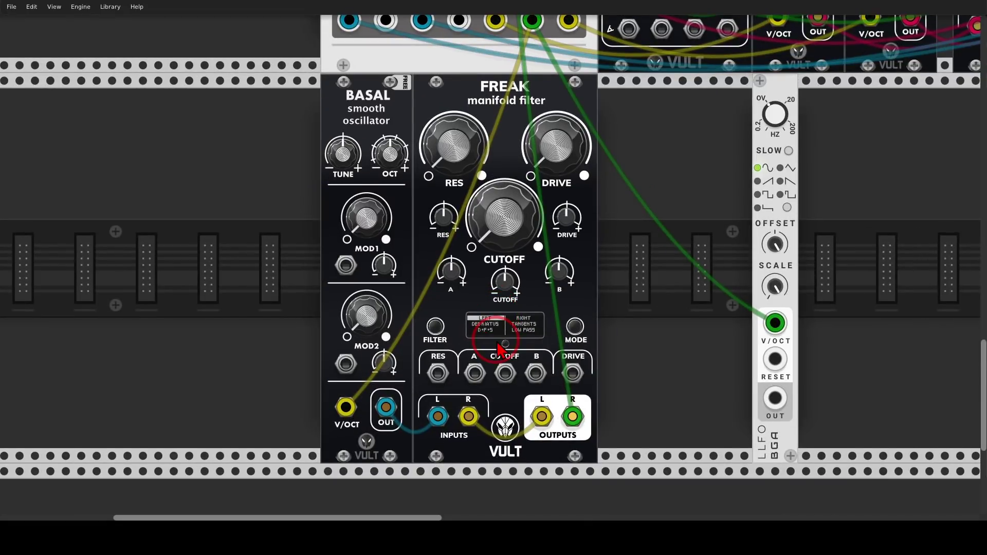
# Step: On the lower Freak beside BASAL, try a mid-range resonance with the cutoff attenuverter raised
pyautogui.scroll(1, 498, 348)
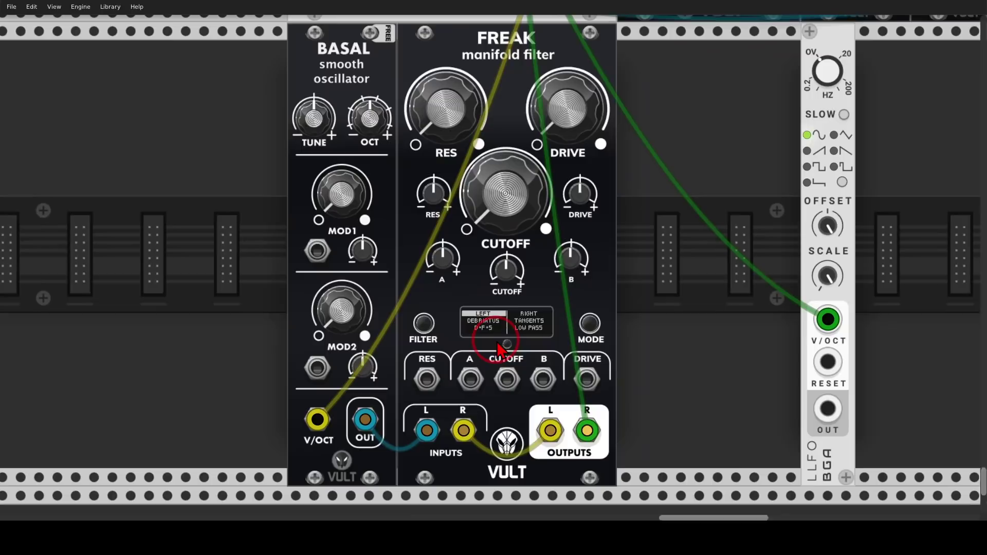
pyautogui.moveTo(524, 294)
pyautogui.mouseDown()
pyautogui.moveTo(453, 306)
pyautogui.moveTo(517, 359)
pyautogui.moveTo(537, 297)
pyautogui.moveTo(522, 292)
pyautogui.moveTo(540, 318)
pyautogui.moveTo(520, 300)
pyautogui.mouseUp()
pyautogui.press('Escape')
pyautogui.moveTo(417, 129); pyautogui.dragTo(417, 36)
pyautogui.moveTo(486, 270); pyautogui.dragTo(492, 258)
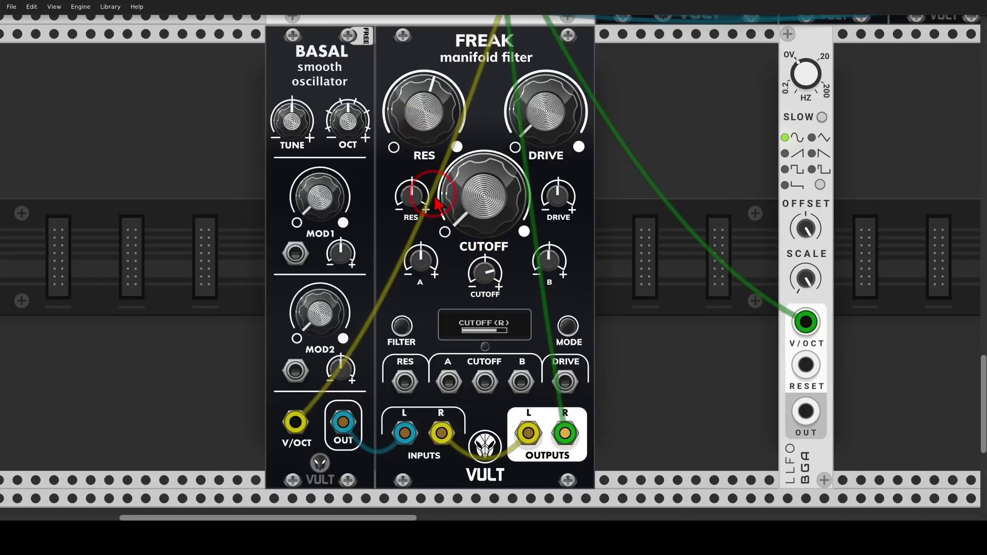
# Step: Set the lower Freak's resonance to minimum and its drive to about 0.2, turning the RES and DRIVE attenuverters slightly negative
pyautogui.moveTo(429, 106); pyautogui.dragTo(484, 247)
pyautogui.moveTo(546, 129); pyautogui.dragTo(492, 262)
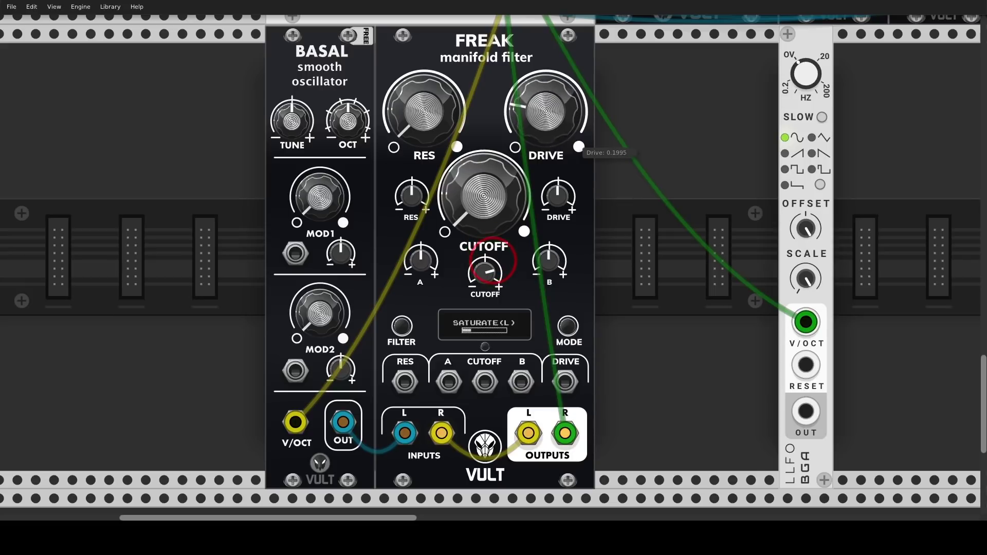
pyautogui.moveTo(410, 199); pyautogui.dragTo(493, 260)
pyautogui.moveTo(552, 193); pyautogui.dragTo(491, 253)
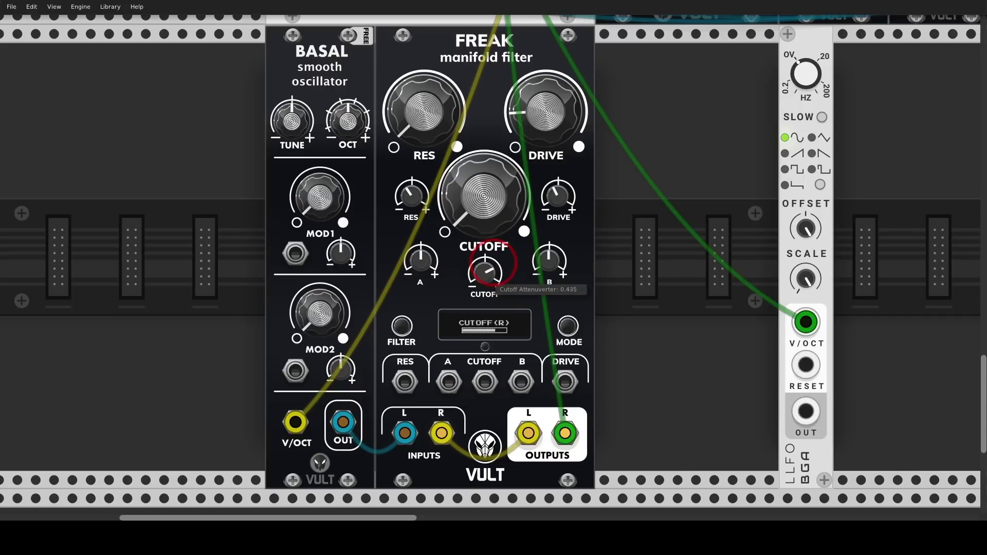
# Step: Reset the lower Freak's cutoff attenuverter to its centred default
pyautogui.moveTo(493, 260); pyautogui.dragTo(493, 260)
pyautogui.doubleClick(487, 273)
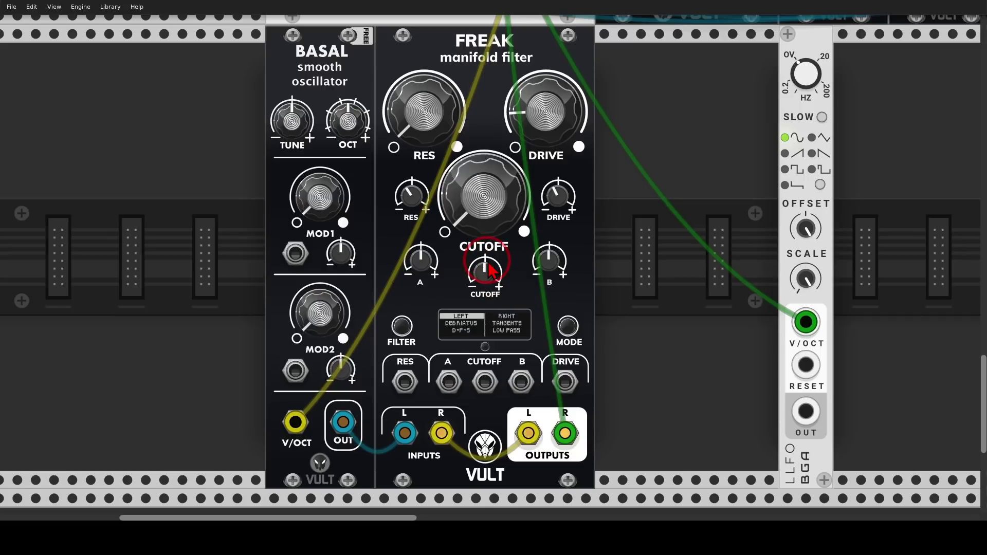
pyautogui.moveTo(397, 355); pyautogui.dragTo(406, 363)
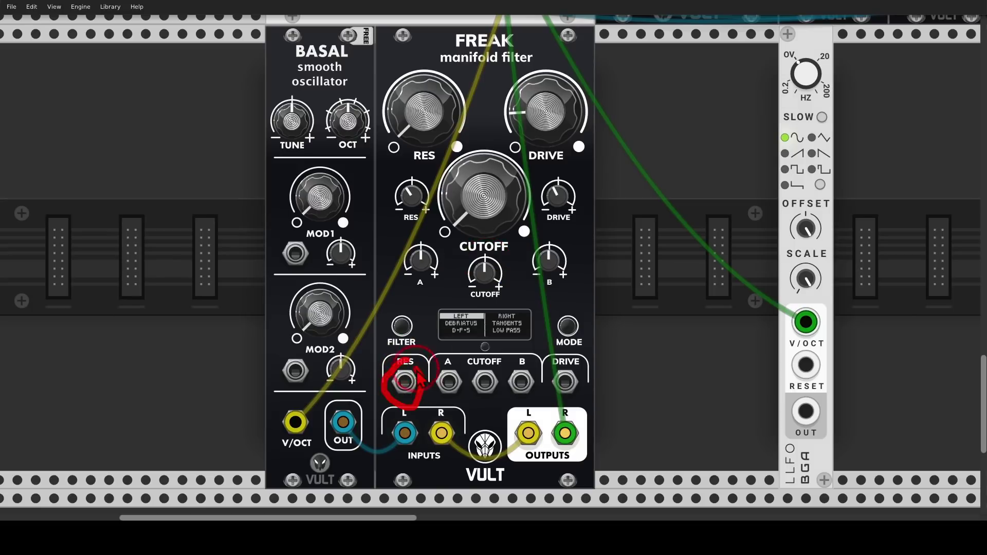
pyautogui.moveTo(561, 370)
pyautogui.mouseDown()
pyautogui.moveTo(577, 353)
pyautogui.moveTo(544, 368)
pyautogui.moveTo(574, 415)
pyautogui.moveTo(591, 370)
pyautogui.mouseUp()
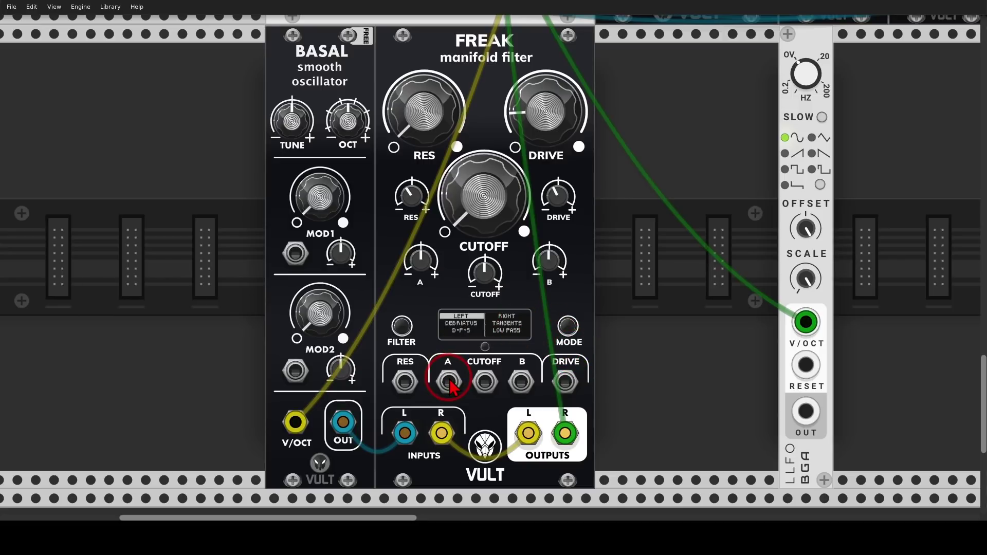
pyautogui.moveTo(537, 362)
pyautogui.mouseDown()
pyautogui.moveTo(513, 388)
pyautogui.moveTo(541, 369)
pyautogui.mouseUp()
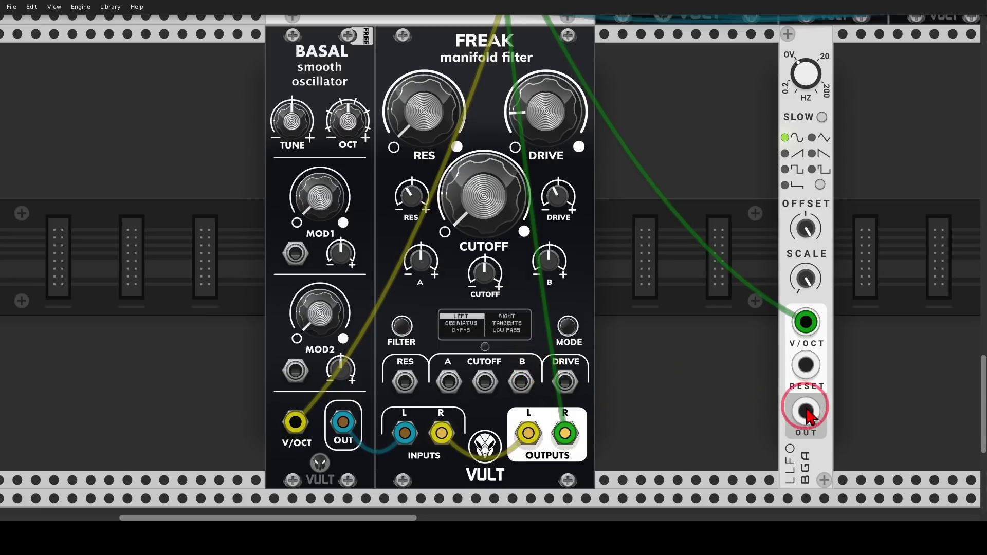
# Step: Patch the LLFO's output into the lower Freak's cutoff B input and turn the B attenuverter well up
pyautogui.moveTo(805, 411); pyautogui.dragTo(521, 382)
pyautogui.moveTo(496, 299); pyautogui.dragTo(549, 256)
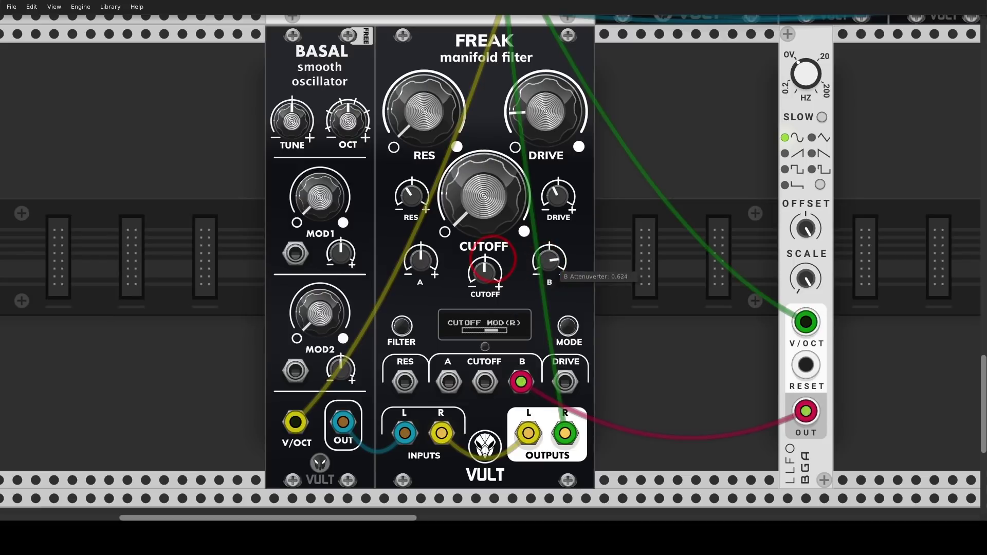
pyautogui.moveTo(548, 271); pyautogui.dragTo(548, 256)
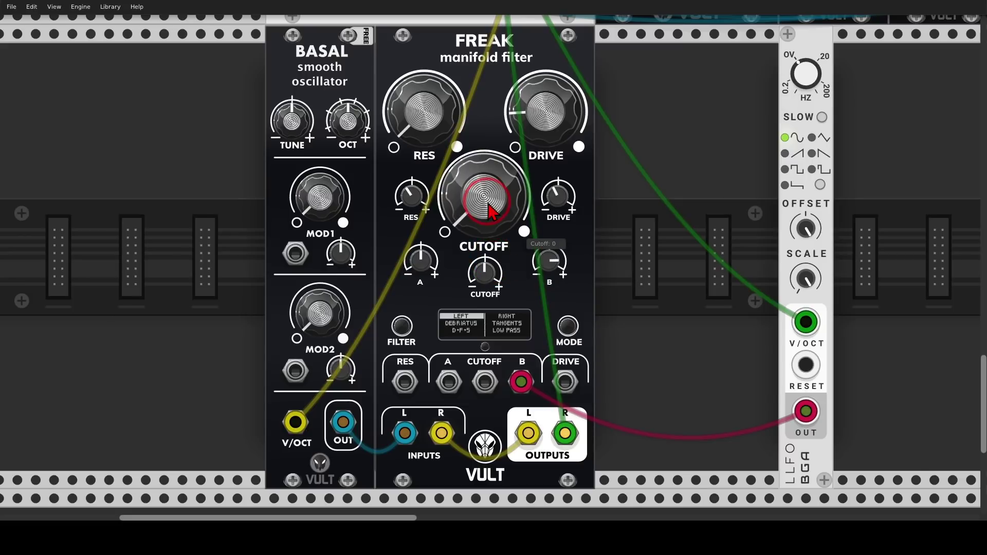
# Step: Set the lower Freak's main cutoff to about 0.2 and raise its resonance slightly and its drive to just below mid-range
pyautogui.moveTo(514, 229)
pyautogui.mouseDown()
pyautogui.moveTo(514, 201)
pyautogui.moveTo(514, 211)
pyautogui.mouseUp()
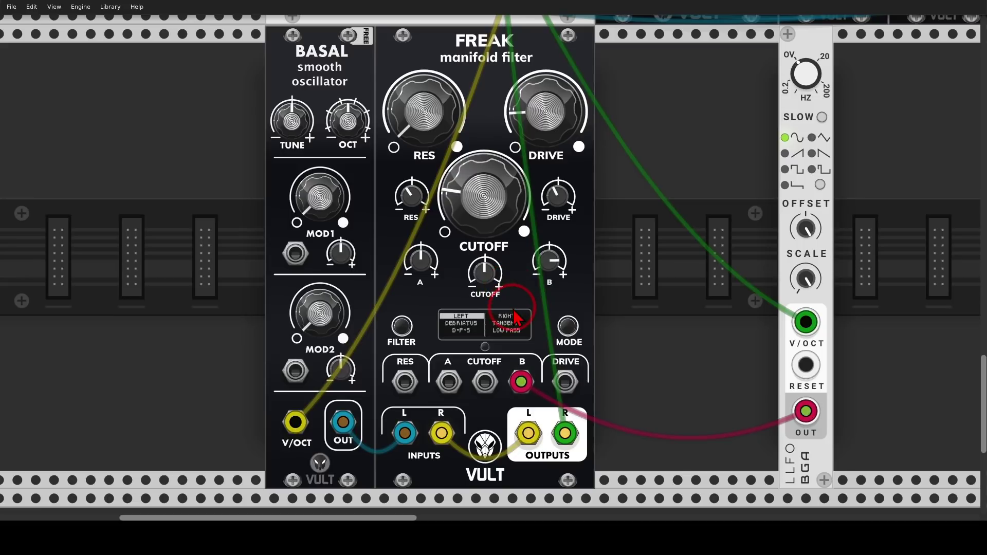
pyautogui.moveTo(514, 306)
pyautogui.mouseDown()
pyautogui.moveTo(485, 327)
pyautogui.moveTo(528, 341)
pyautogui.moveTo(519, 314)
pyautogui.mouseUp()
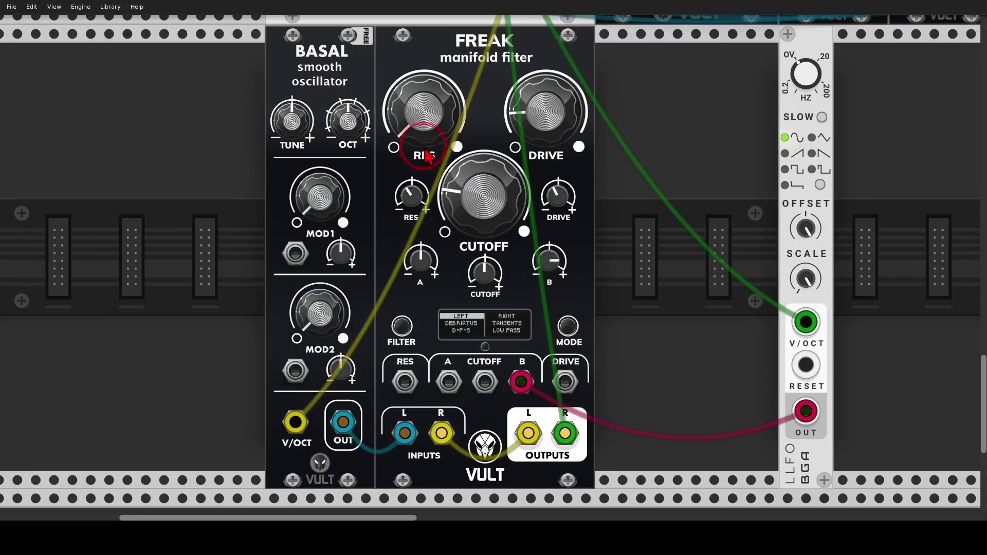
pyautogui.moveTo(457, 135); pyautogui.dragTo(457, 125)
pyautogui.moveTo(535, 128); pyautogui.dragTo(536, 41)
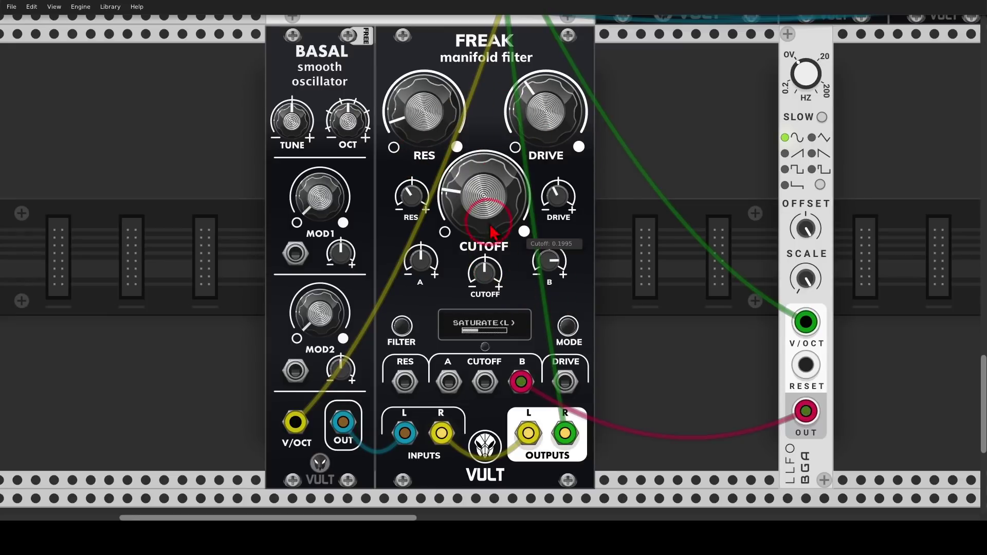
# Step: Sweep the lower Freak's cutoff attenuverter down to a negative setting and set its B attenuverter to about 0.82
pyautogui.moveTo(488, 277); pyautogui.dragTo(494, 258)
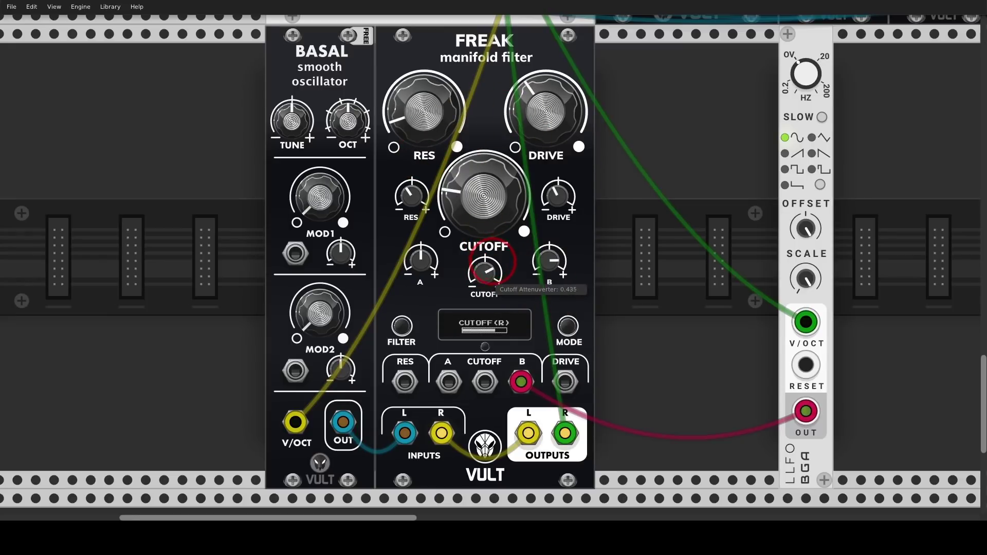
pyautogui.moveTo(554, 259); pyautogui.dragTo(555, 234)
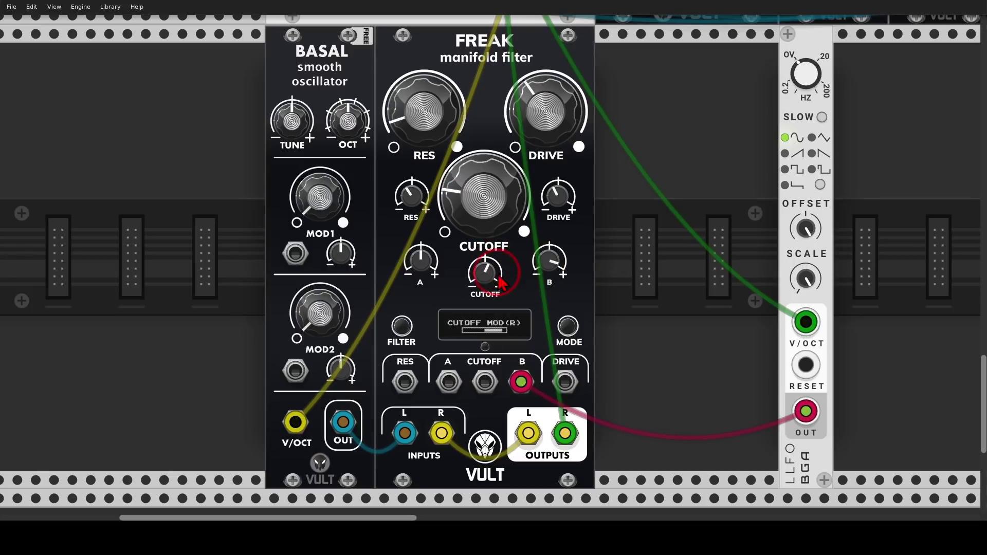
pyautogui.moveTo(486, 273); pyautogui.dragTo(487, 285)
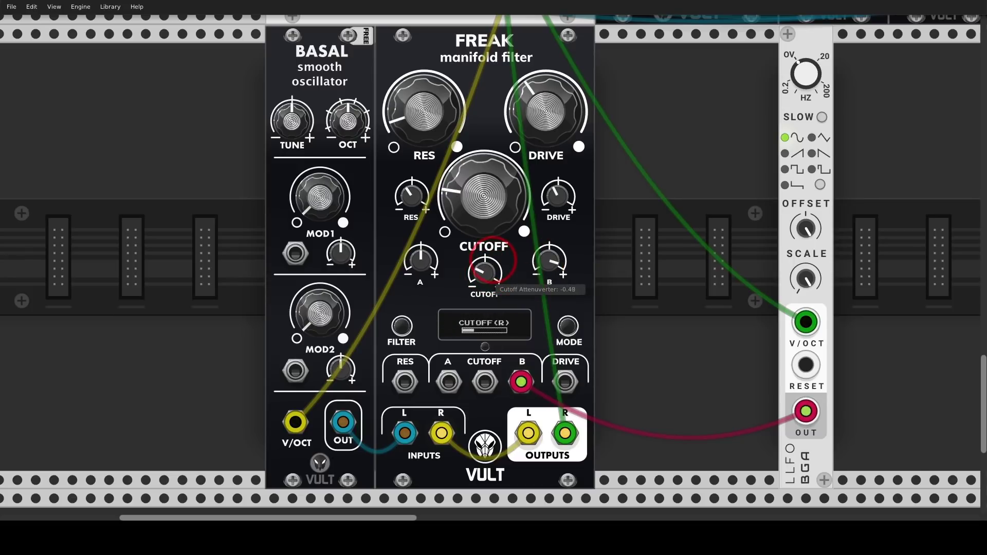
pyautogui.moveTo(488, 277); pyautogui.dragTo(489, 272)
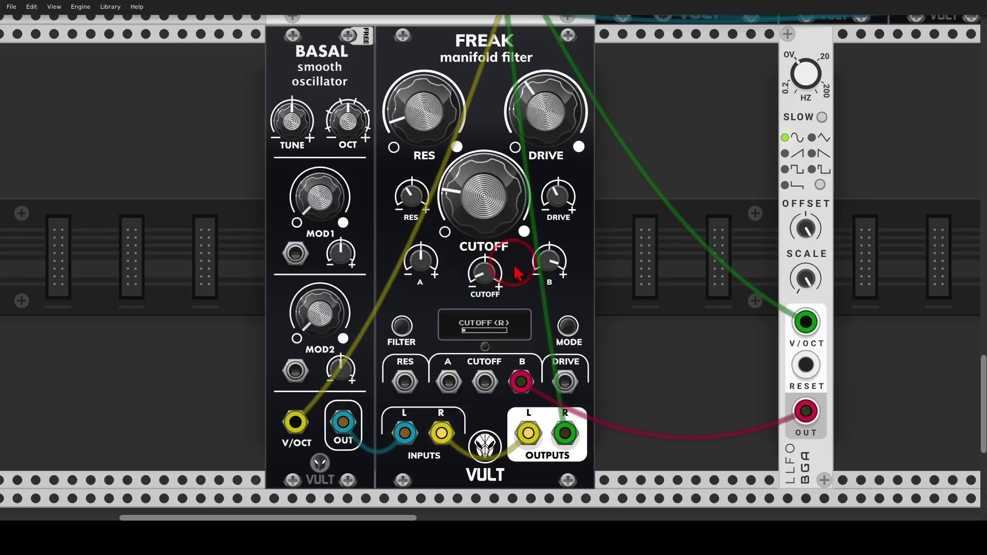
pyautogui.moveTo(553, 263); pyautogui.dragTo(549, 258)
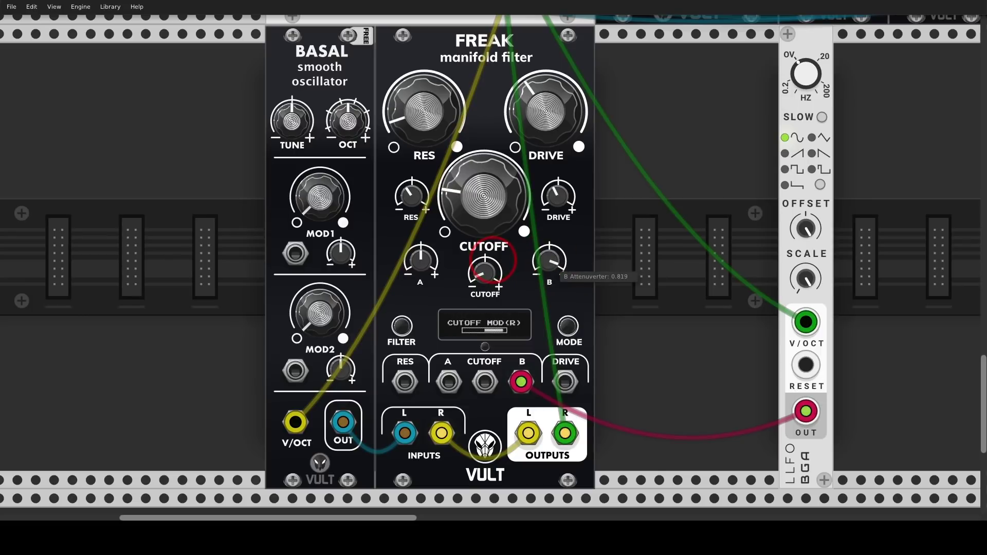
# Step: Load a WAV sample into the Complex Simpler module above the mixer
pyautogui.scroll(-4, 555, 232)
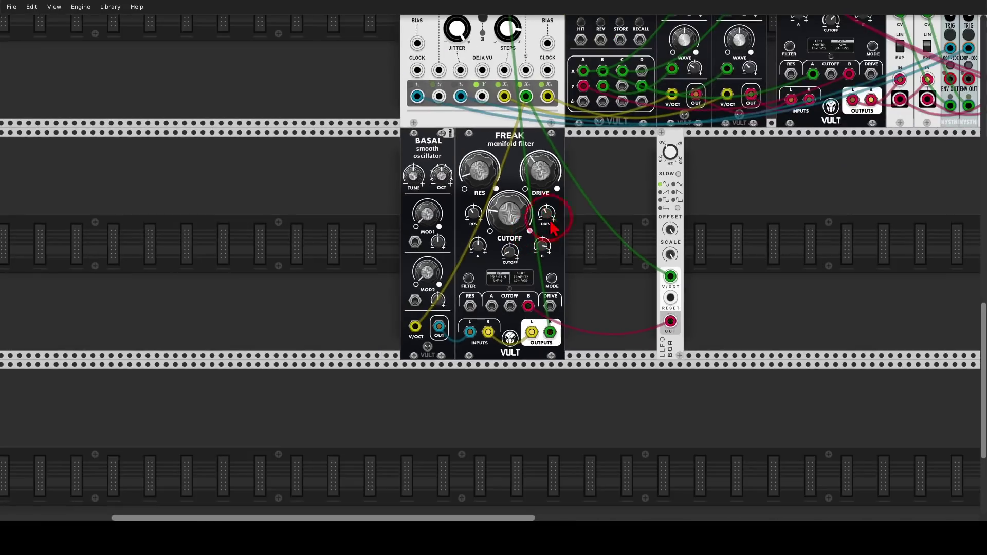
pyautogui.moveTo(558, 229); pyautogui.dragTo(419, 492)
pyautogui.scroll(7, 459, 299)
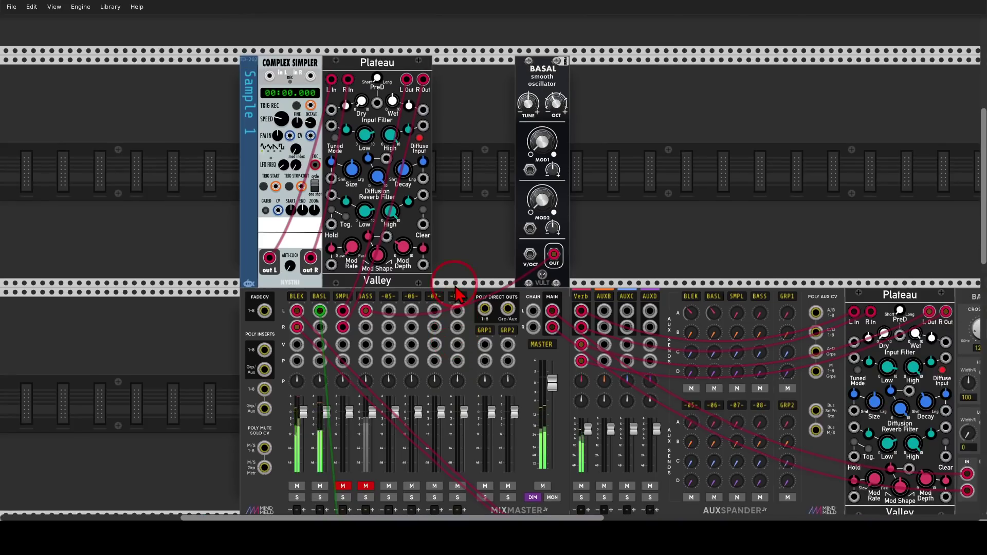
pyautogui.rightClick(281, 82)
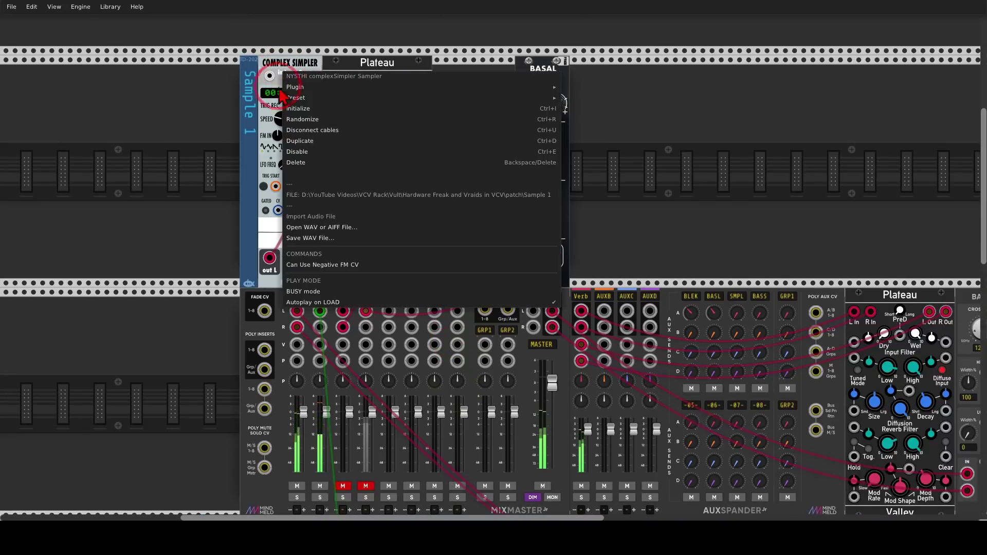
pyautogui.click(298, 227)
pyautogui.click(294, 267)
pyautogui.doubleClick(296, 271)
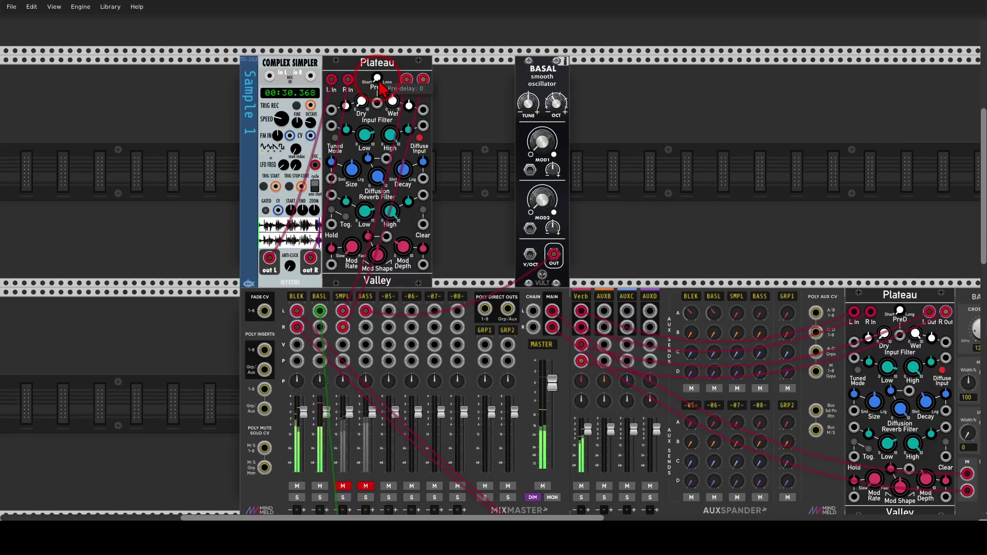
# Step: Unmute the mixer's SMPL and BASS channels and lower the BASL fader slightly
pyautogui.click(343, 486)
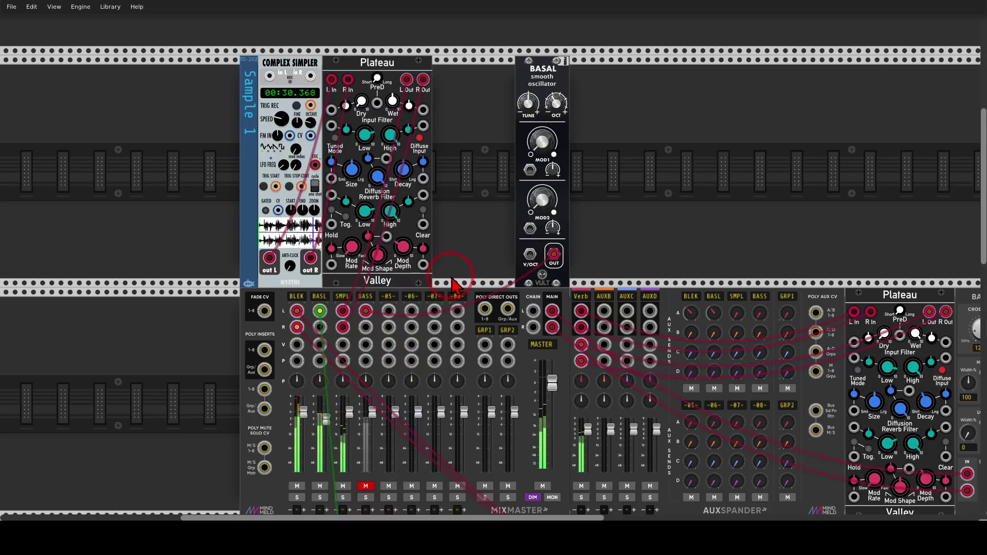
pyautogui.scroll(-2, 465, 275)
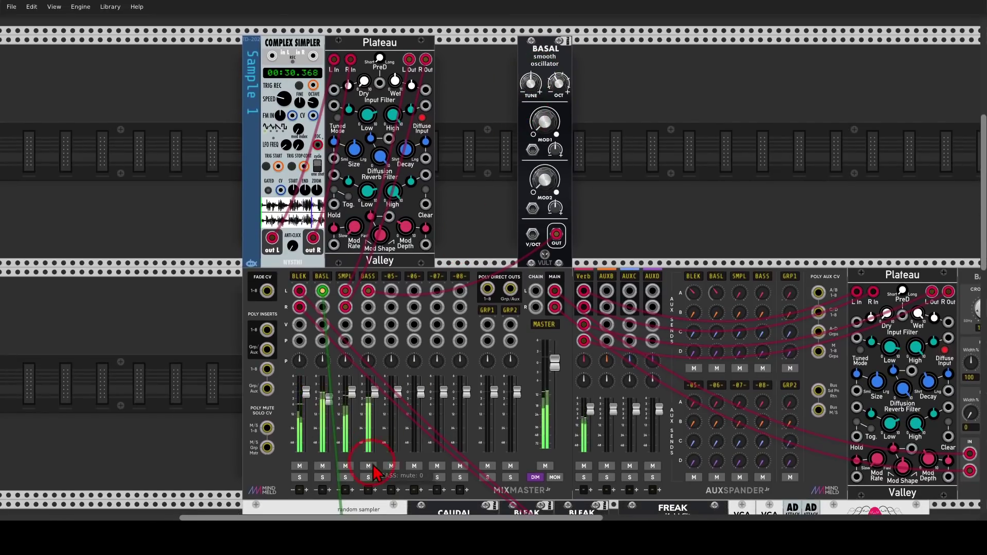
# Step: Raise the lower Freak's cutoff attenuverter to about -0.355 while the whole mix plays
pyautogui.scroll(-10, 396, 437)
pyautogui.scroll(-2, 424, 404)
pyautogui.scroll(-5, 422, 403)
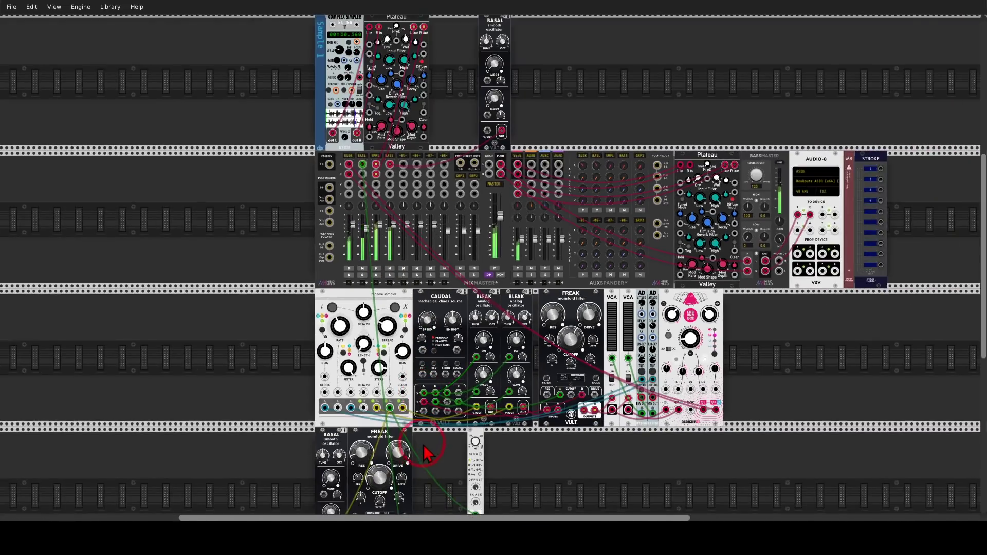
pyautogui.scroll(-1, 420, 409)
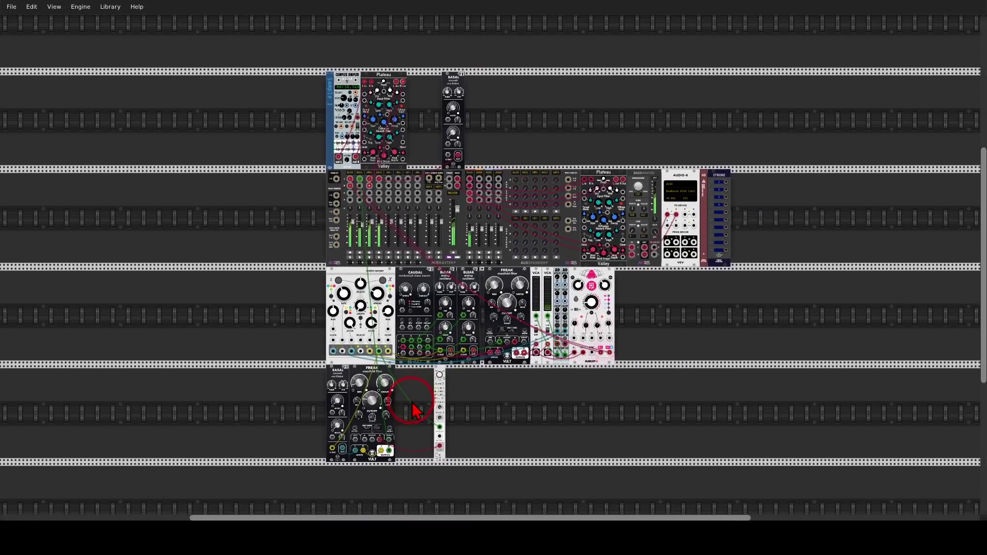
pyautogui.scroll(4, 414, 417)
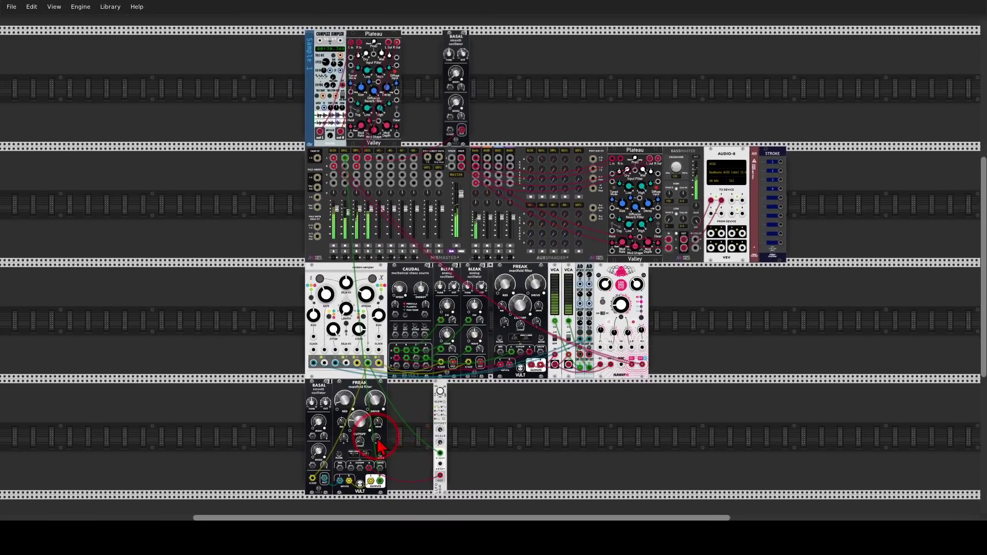
pyautogui.moveTo(364, 448)
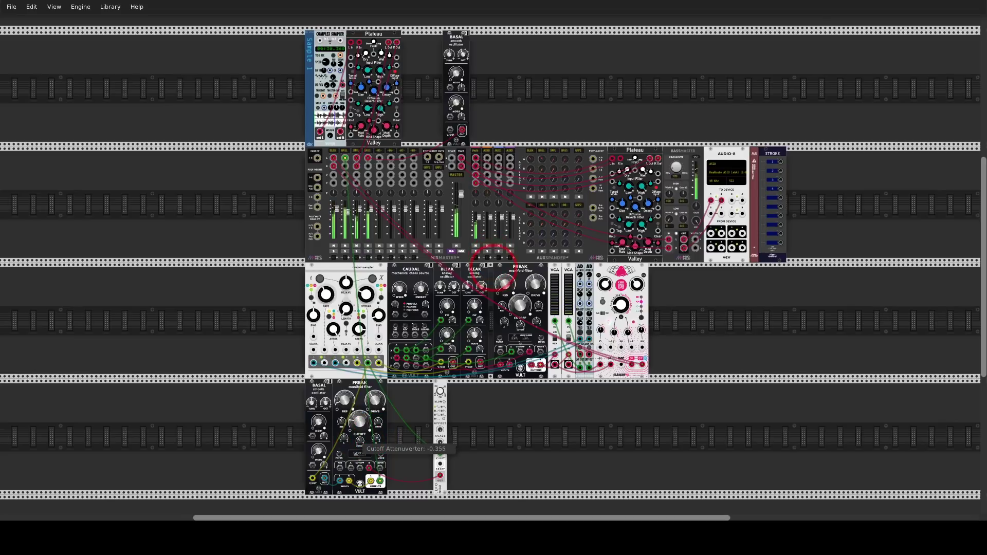
pyautogui.moveTo(360, 441); pyautogui.dragTo(377, 429)
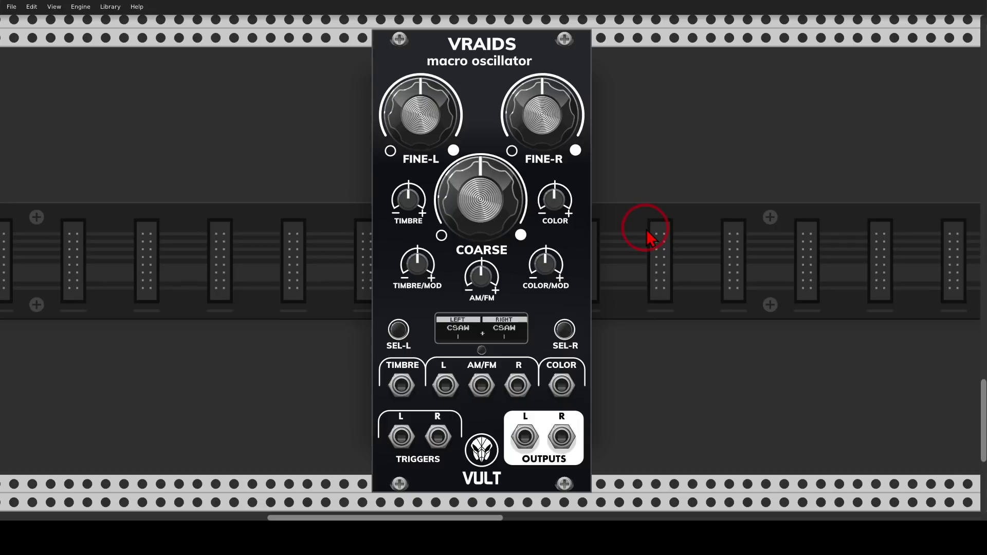
# Step: On the VRAIDS macro oscillator, choose the 3X-SQR model for the left side and 3X-SIN for the right
pyautogui.click(397, 336)
pyautogui.click(397, 336)
pyautogui.click(397, 336)
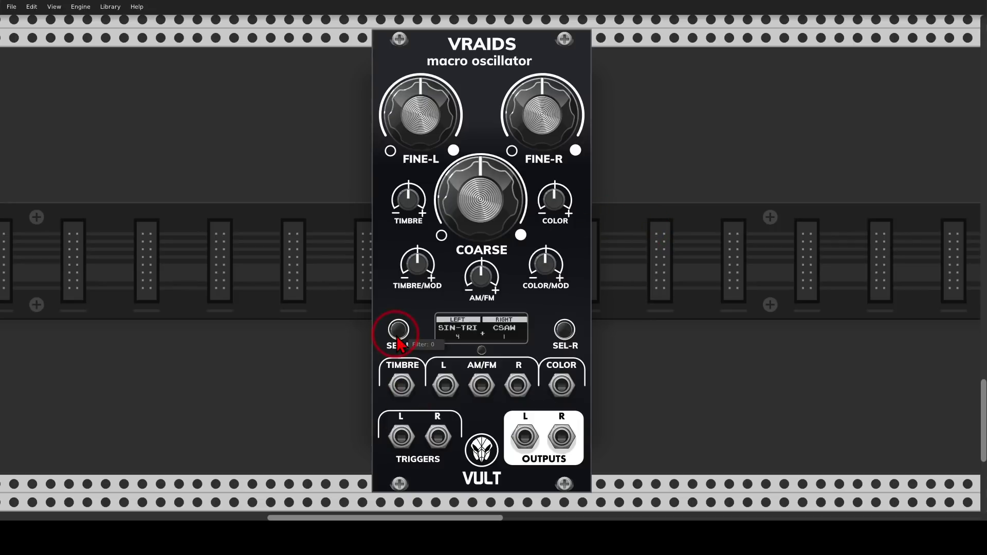
pyautogui.moveTo(398, 342); pyautogui.dragTo(399, 343)
pyautogui.click(564, 329)
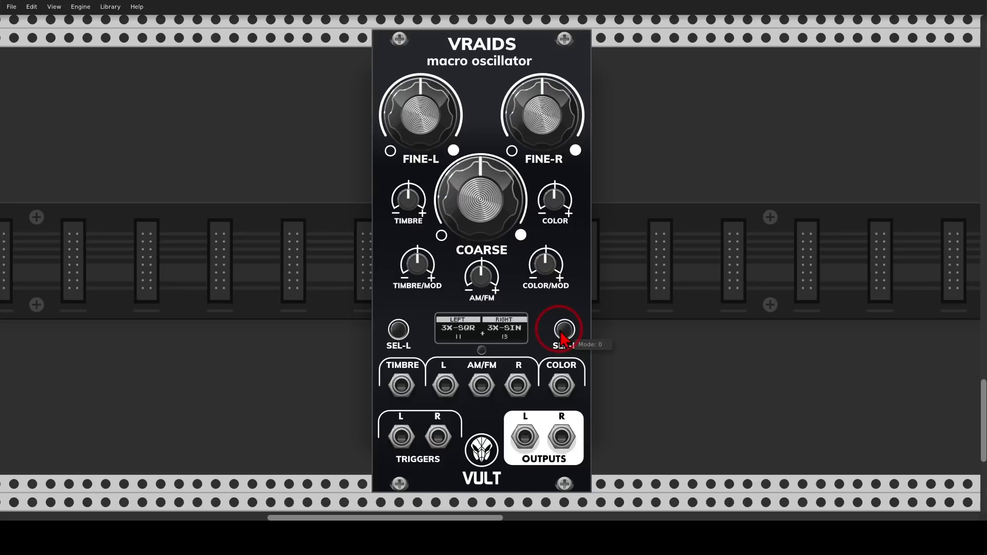
# Step: Open the VRAIDS main menu and examine its mixed mode, dual mode and settings entries
pyautogui.click(481, 350)
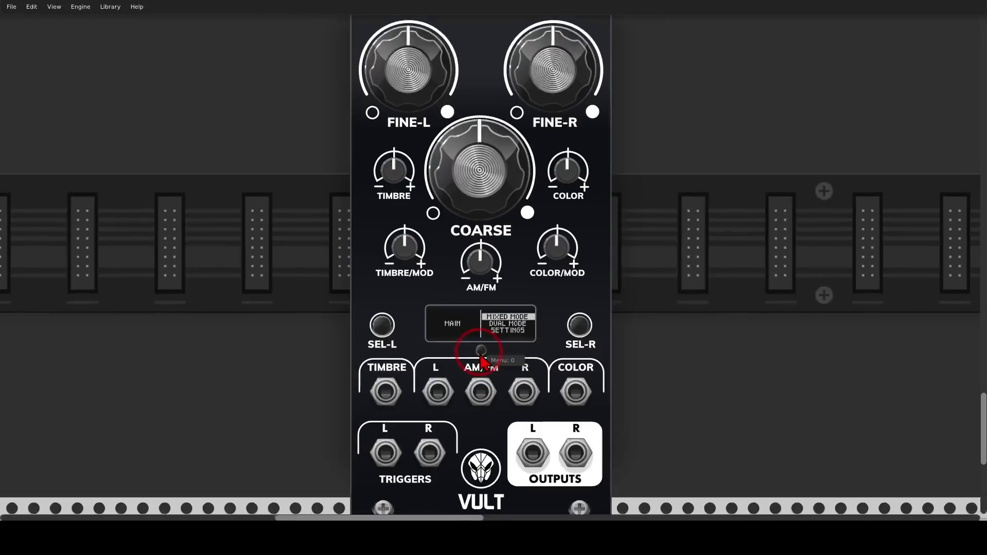
pyautogui.scroll(2, 482, 358)
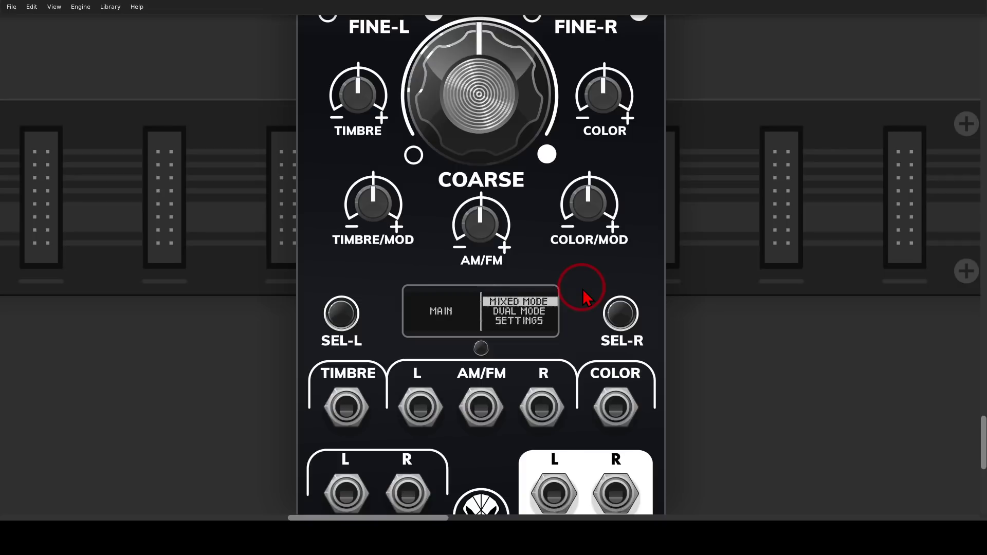
pyautogui.scroll(-5, 586, 298)
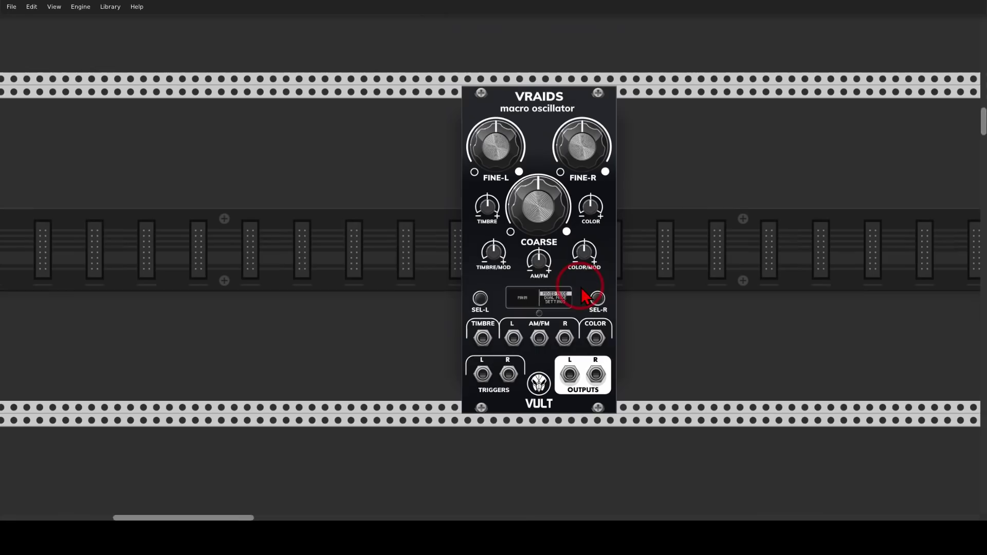
# Step: Examine the patched VRAIDS between the AD envelope and the TANGENTS filter
pyautogui.scroll(10, 326, 257)
pyautogui.moveTo(303, 148); pyautogui.dragTo(492, 498)
pyautogui.scroll(3, 472, 372)
pyautogui.moveTo(473, 234); pyautogui.dragTo(505, 335)
pyautogui.scroll(-1, 505, 335)
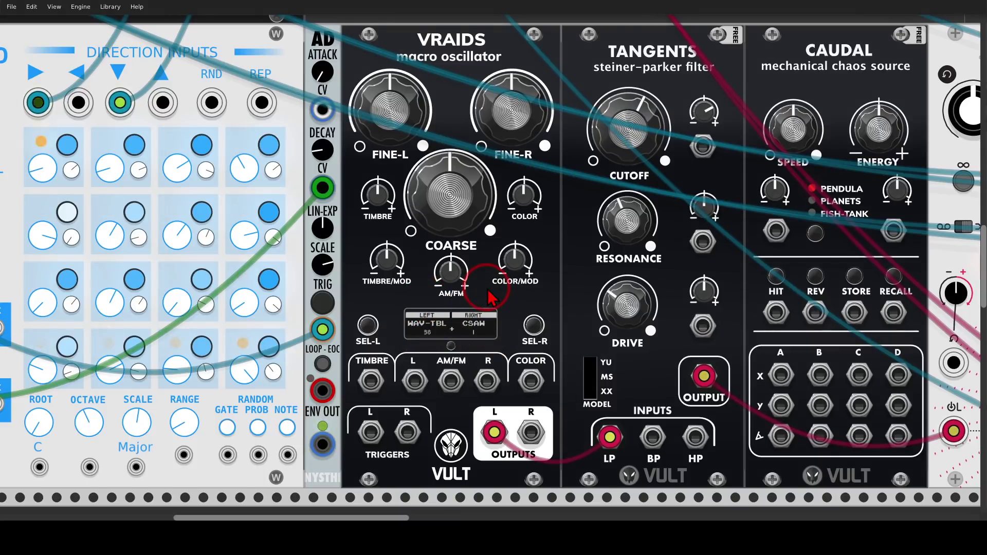
# Step: Trace the signal path from the VRAIDS left output through the TANGENTS LP input to the Chronoblob 2 delay
pyautogui.moveTo(502, 406)
pyautogui.mouseDown()
pyautogui.moveTo(469, 440)
pyautogui.moveTo(508, 456)
pyautogui.moveTo(505, 420)
pyautogui.moveTo(507, 438)
pyautogui.moveTo(588, 442)
pyautogui.moveTo(569, 423)
pyautogui.moveTo(587, 465)
pyautogui.mouseUp()
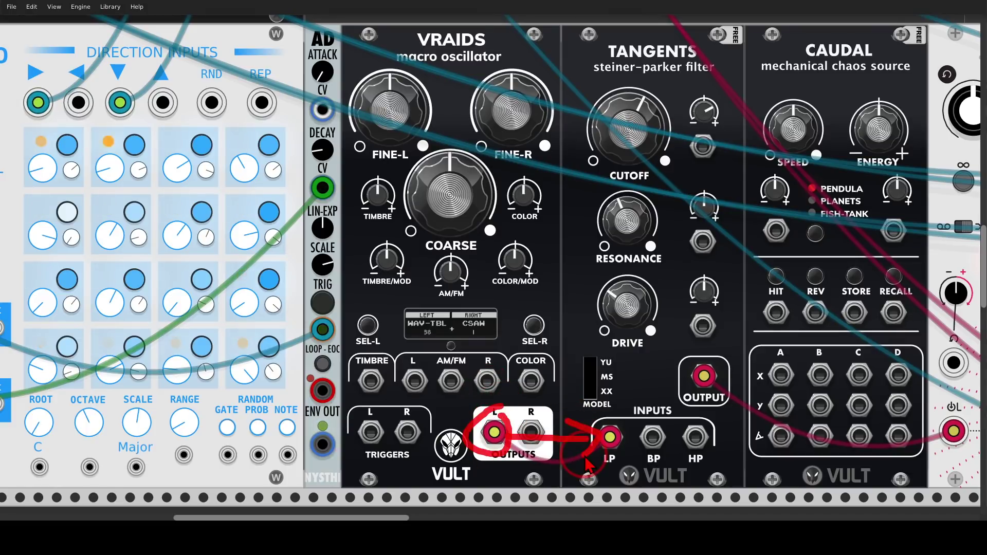
pyautogui.moveTo(673, 334); pyautogui.dragTo(381, 344)
pyautogui.moveTo(826, 77)
pyautogui.mouseDown()
pyautogui.moveTo(780, 87)
pyautogui.moveTo(814, 172)
pyautogui.moveTo(848, 100)
pyautogui.moveTo(825, 84)
pyautogui.mouseUp()
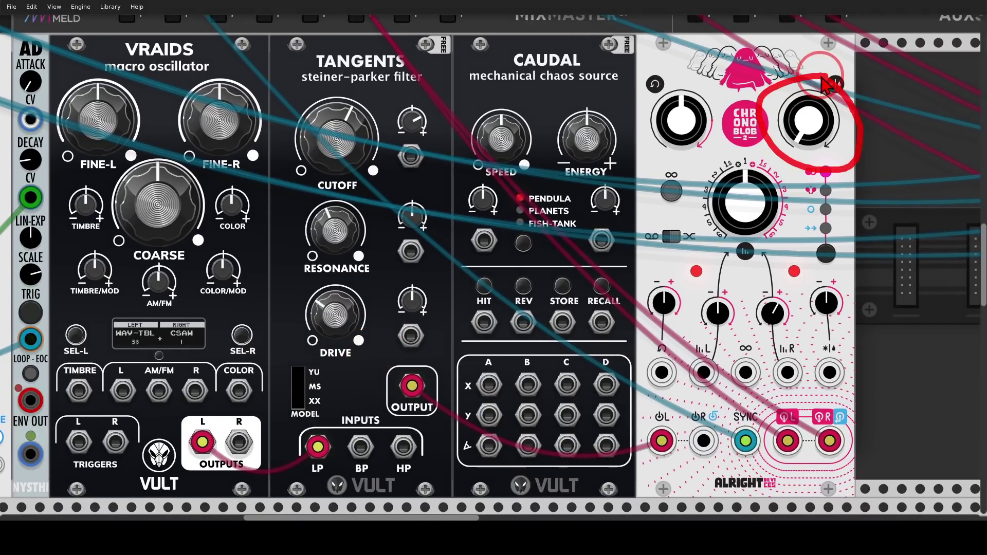
pyautogui.press('Escape')
pyautogui.scroll(-2, 307, 212)
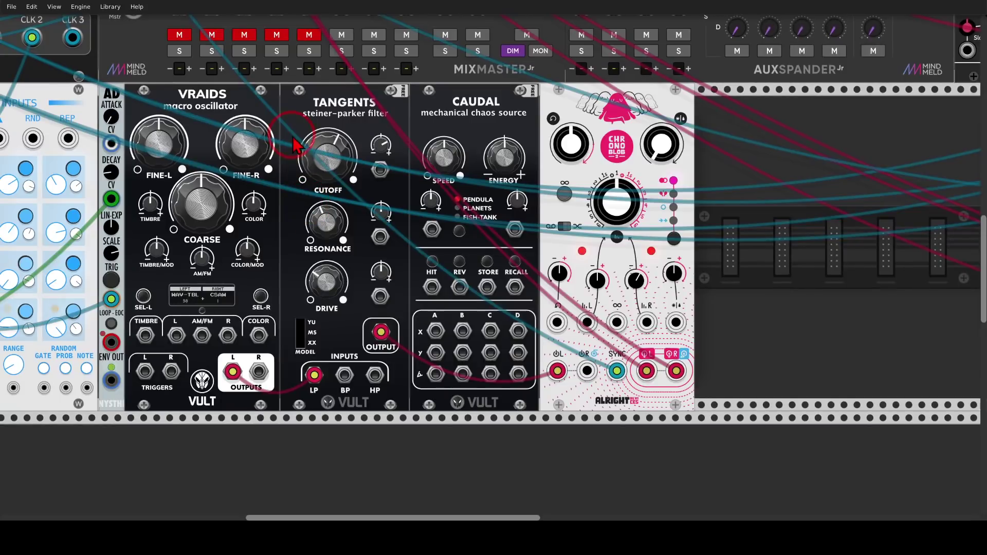
pyautogui.moveTo(190, 52); pyautogui.dragTo(276, 97)
pyautogui.scroll(3, 432, 262)
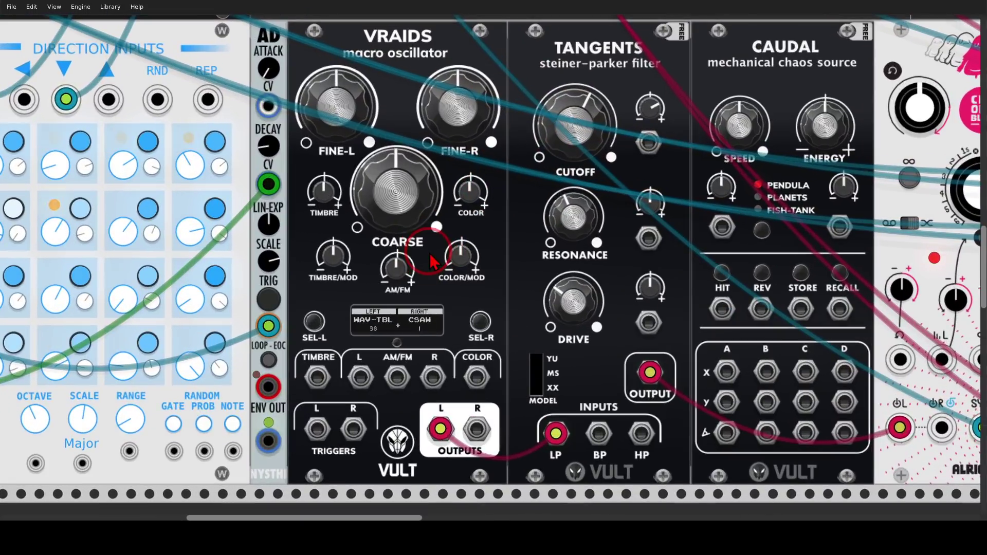
pyautogui.moveTo(506, 214); pyautogui.dragTo(547, 215)
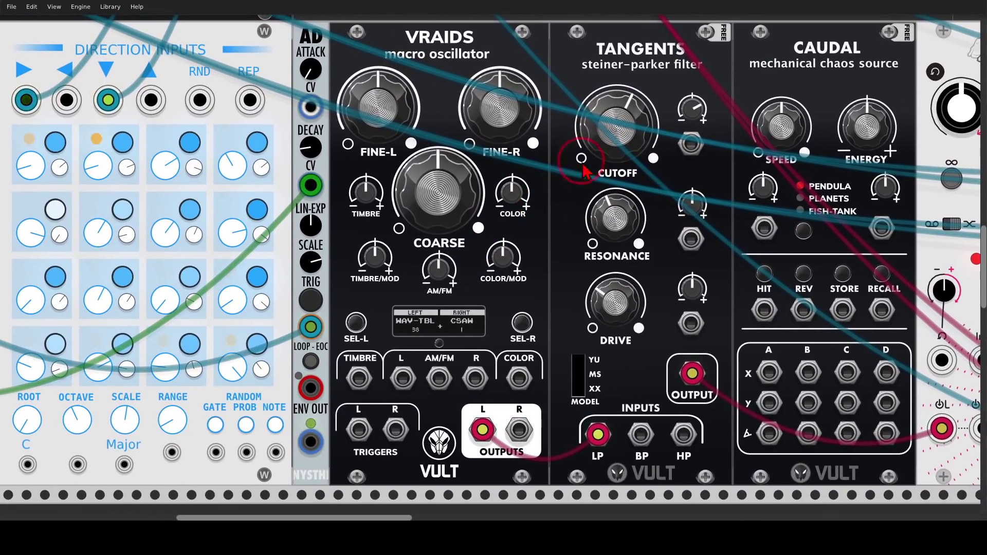
# Step: Sweep the VRAIDS TIMBRE knob and bring it back to centre, and raise the COLOR knob above its centre position
pyautogui.moveTo(612, 131)
pyautogui.mouseDown()
pyautogui.moveTo(612, 78)
pyautogui.moveTo(616, 124)
pyautogui.mouseUp()
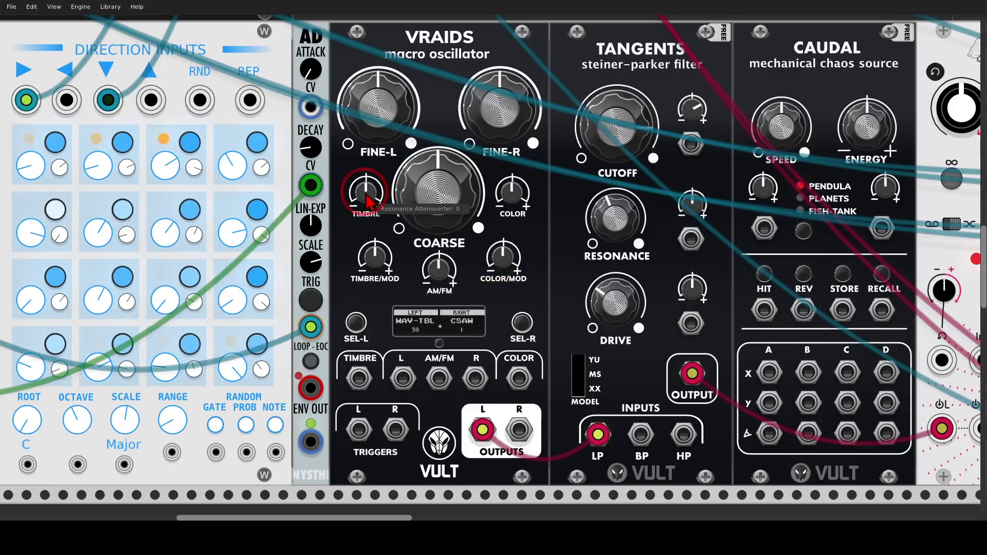
pyautogui.moveTo(365, 198); pyautogui.dragTo(503, 256)
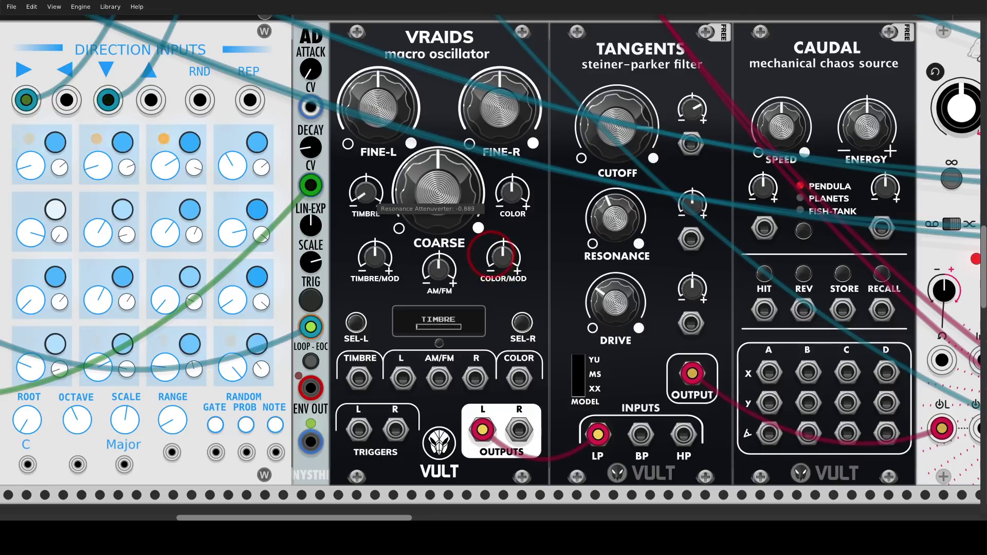
pyautogui.moveTo(512, 194); pyautogui.dragTo(512, 188)
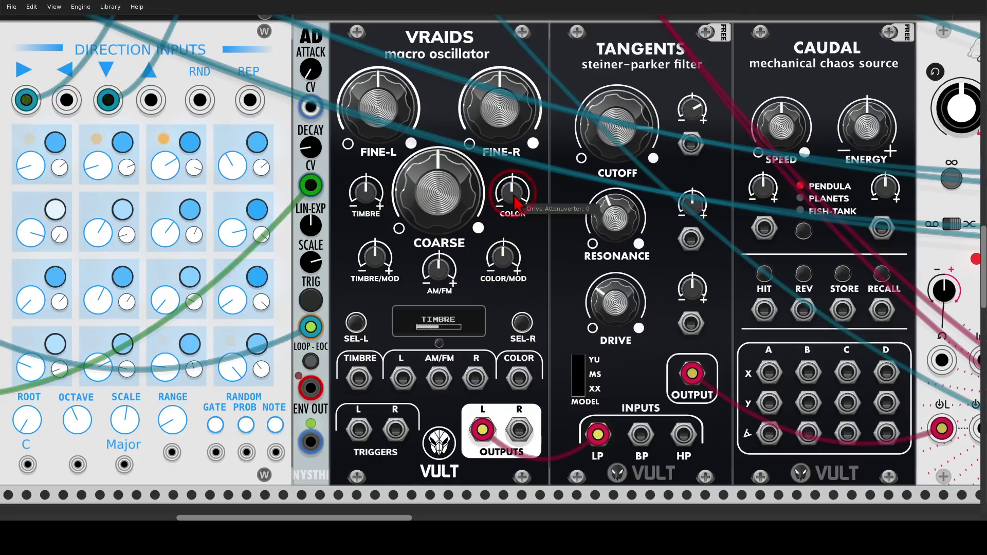
pyautogui.moveTo(366, 193); pyautogui.dragTo(366, 185)
pyautogui.moveTo(491, 255); pyautogui.dragTo(494, 263)
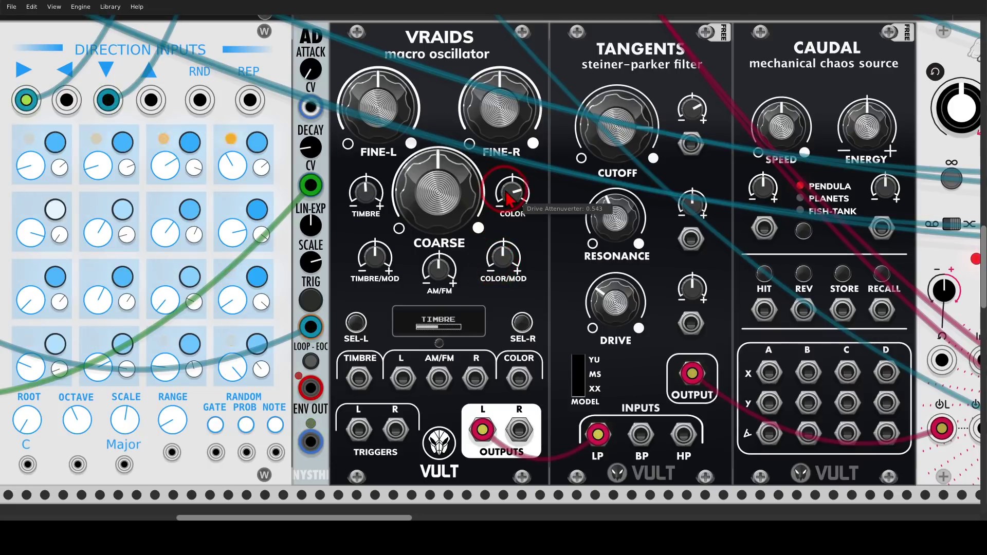
pyautogui.moveTo(511, 194); pyautogui.dragTo(511, 202)
pyautogui.moveTo(366, 193); pyautogui.dragTo(366, 197)
pyautogui.moveTo(492, 258)
pyautogui.mouseDown()
pyautogui.moveTo(489, 251)
pyautogui.moveTo(494, 262)
pyautogui.mouseUp()
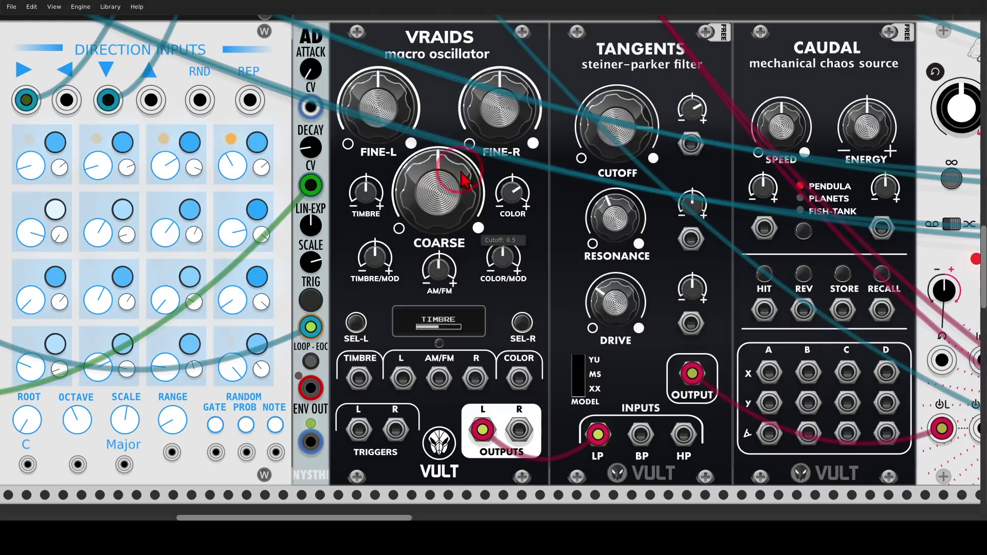
# Step: Try out the VRAIDS coarse, left fine and right fine tuning, returning each knob to its 0.5 default
pyautogui.moveTo(462, 178)
pyautogui.mouseDown()
pyautogui.moveTo(435, 201)
pyautogui.moveTo(452, 187)
pyautogui.mouseUp()
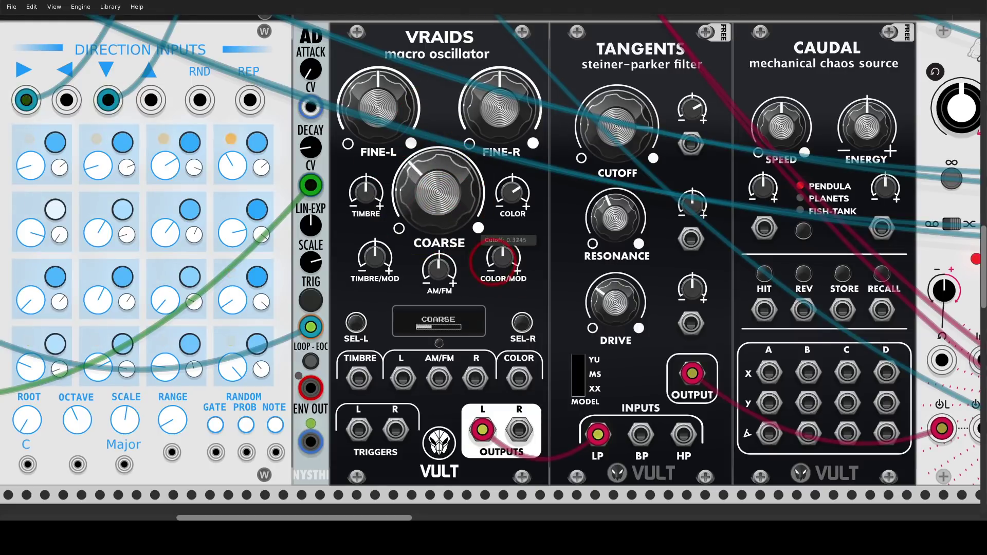
pyautogui.moveTo(493, 263); pyautogui.dragTo(494, 261)
pyautogui.moveTo(390, 107); pyautogui.dragTo(494, 261)
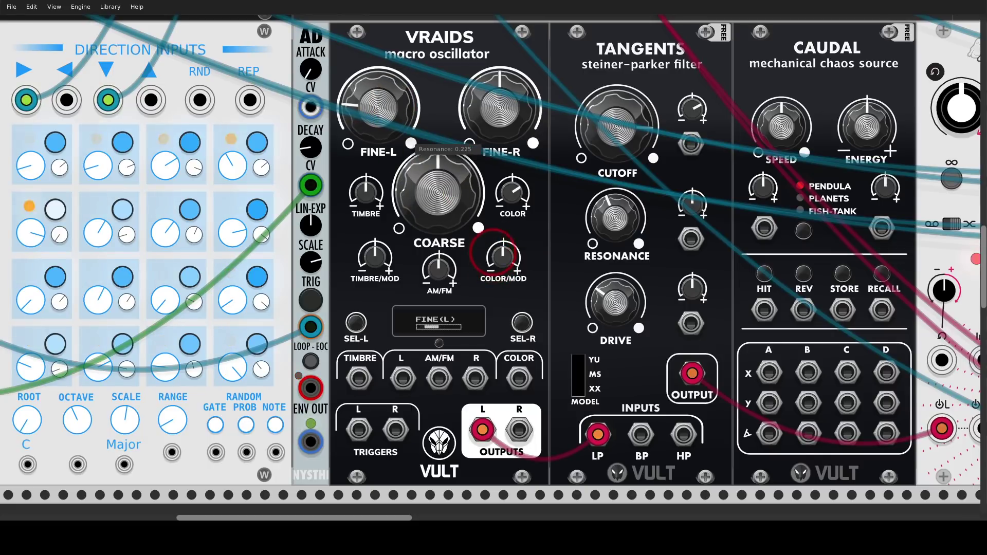
pyautogui.moveTo(502, 109)
pyautogui.mouseDown()
pyautogui.moveTo(502, 66)
pyautogui.moveTo(503, 97)
pyautogui.mouseUp()
pyautogui.doubleClick(503, 109)
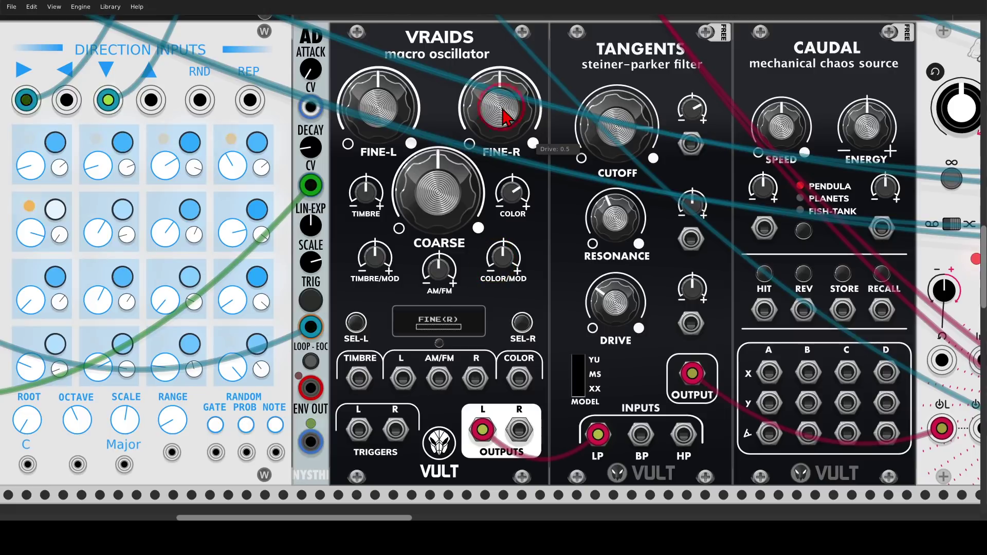
# Step: Patch the GRID SEQ OUT into both the L and R pitch inputs of VRAIDS
pyautogui.moveTo(432, 139); pyautogui.dragTo(501, 143)
pyautogui.click(218, 65)
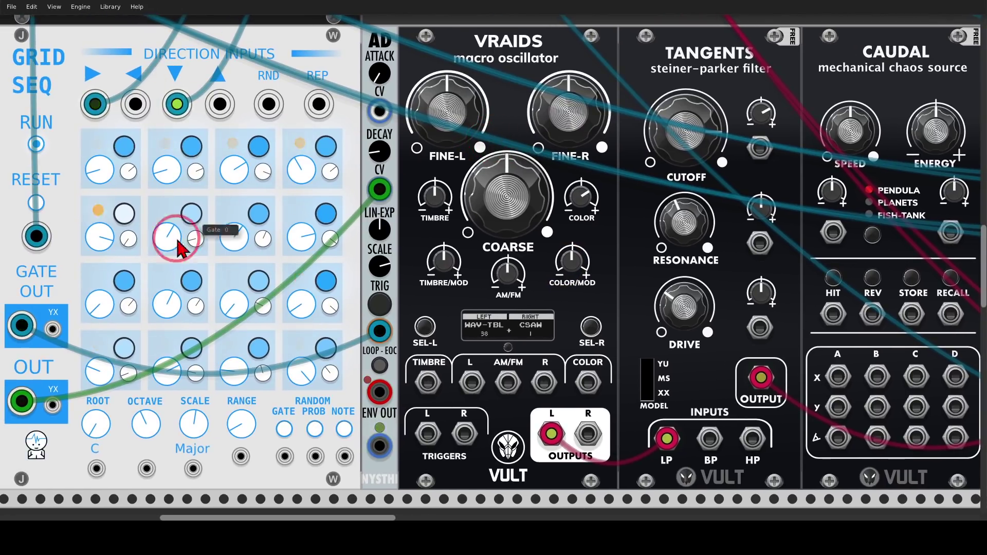
pyautogui.moveTo(470, 383); pyautogui.dragTo(22, 401)
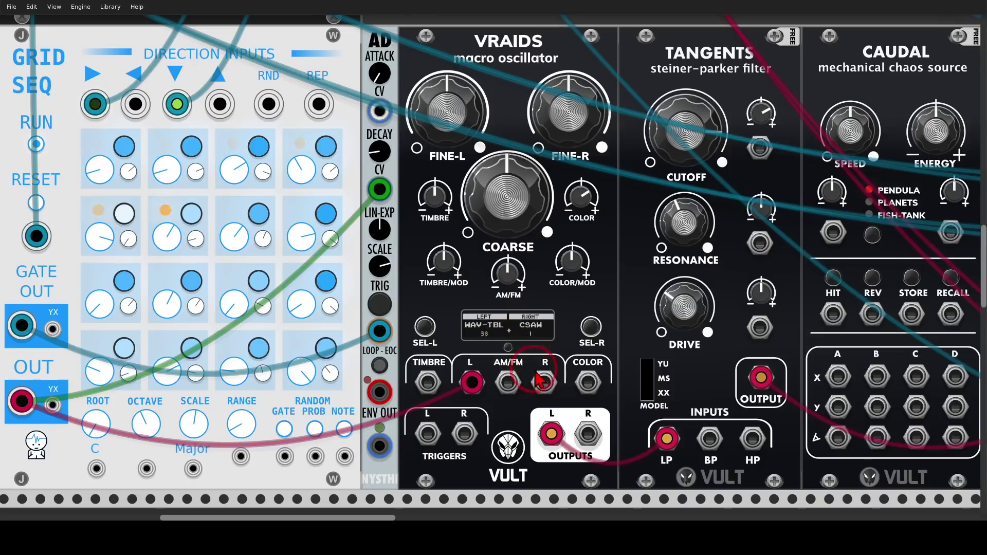
pyautogui.moveTo(544, 382); pyautogui.dragTo(19, 403)
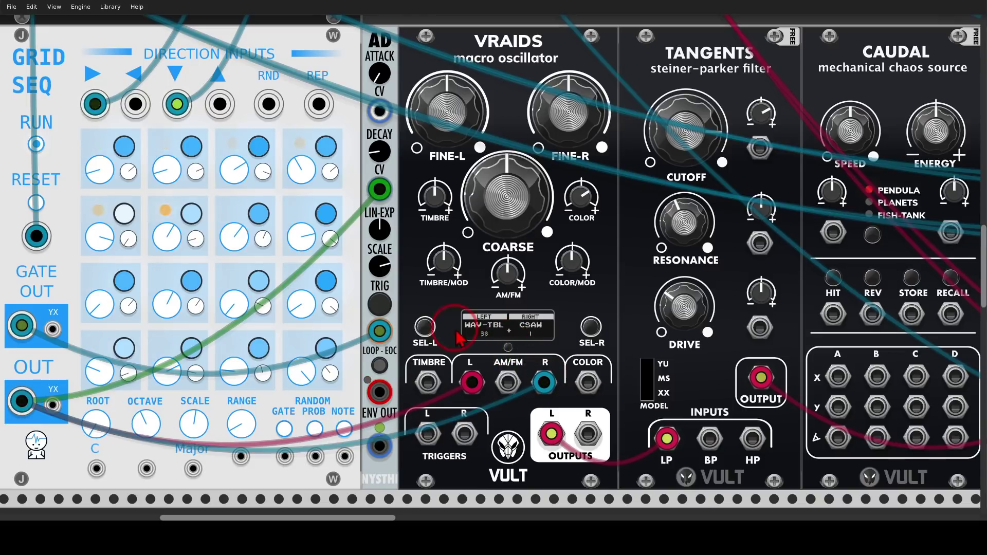
# Step: Raise the TANGENTS cutoff to about 0.691, then sweep the VRAIDS TIMBRE knob and reset it to centre
pyautogui.moveTo(466, 291); pyautogui.dragTo(420, 286)
pyautogui.moveTo(648, 135); pyautogui.dragTo(648, 164)
pyautogui.moveTo(685, 105)
pyautogui.mouseDown()
pyautogui.moveTo(685, 84)
pyautogui.moveTo(686, 105)
pyautogui.mouseUp()
pyautogui.moveTo(381, 202); pyautogui.dragTo(494, 241)
pyautogui.doubleClick(384, 202)
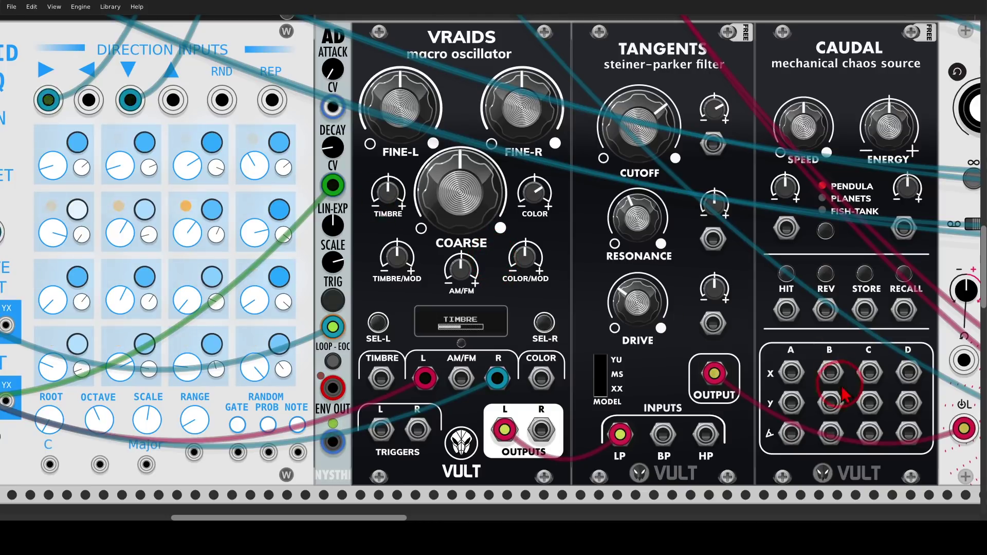
# Step: Modulate the VRAIDS timbre from CAUDAL's A-X output with TIMBRE/MOD raised, and the TANGENTS cutoff, set to about 0.607, from its C-Y output
pyautogui.moveTo(794, 371); pyautogui.dragTo(381, 378)
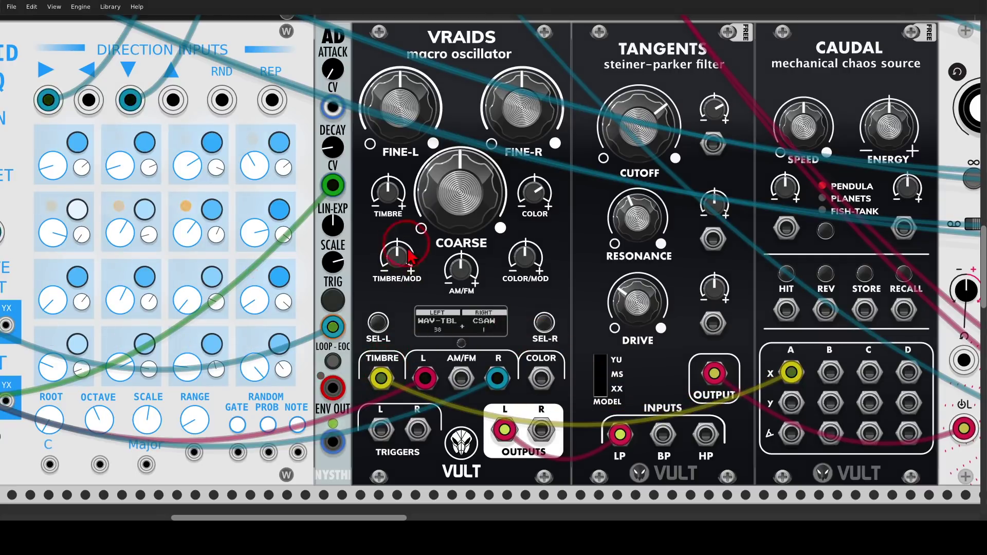
pyautogui.moveTo(398, 255); pyautogui.dragTo(492, 257)
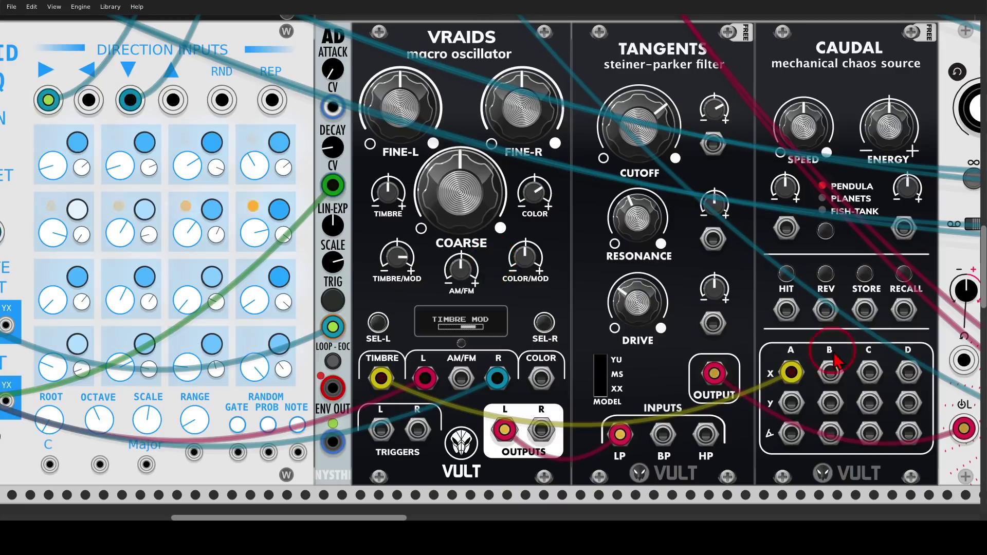
pyautogui.moveTo(868, 403); pyautogui.dragTo(713, 143)
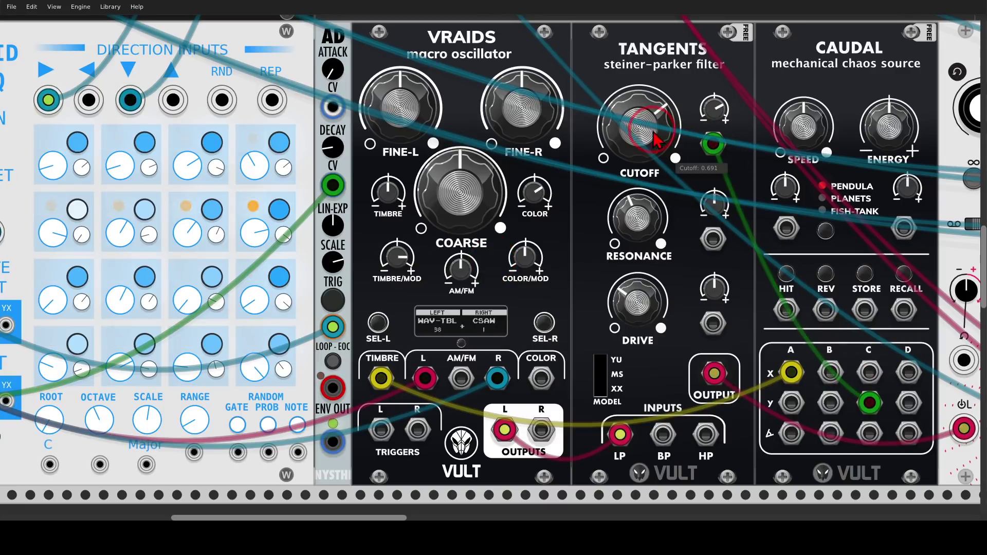
pyautogui.moveTo(653, 127); pyautogui.dragTo(493, 259)
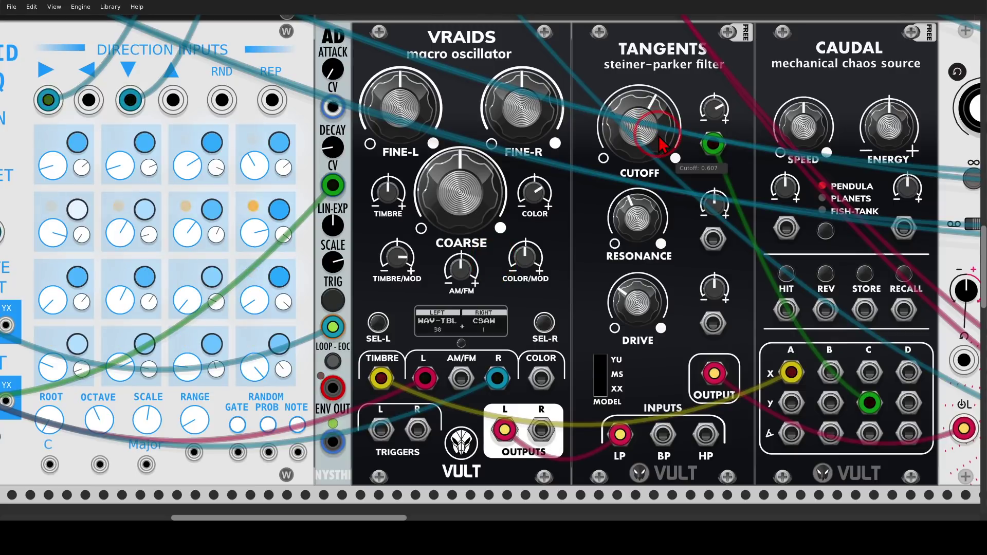
# Step: Turn the VRAIDS AM/FM attenuverter down to -1
pyautogui.click(584, 242)
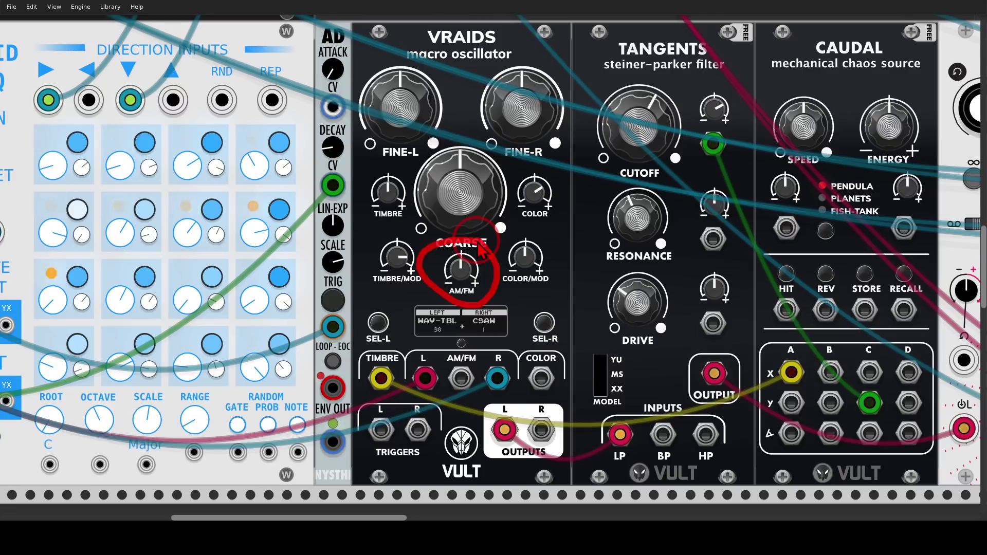
pyautogui.hotkey('shift', 'F9')
pyautogui.moveTo(462, 264)
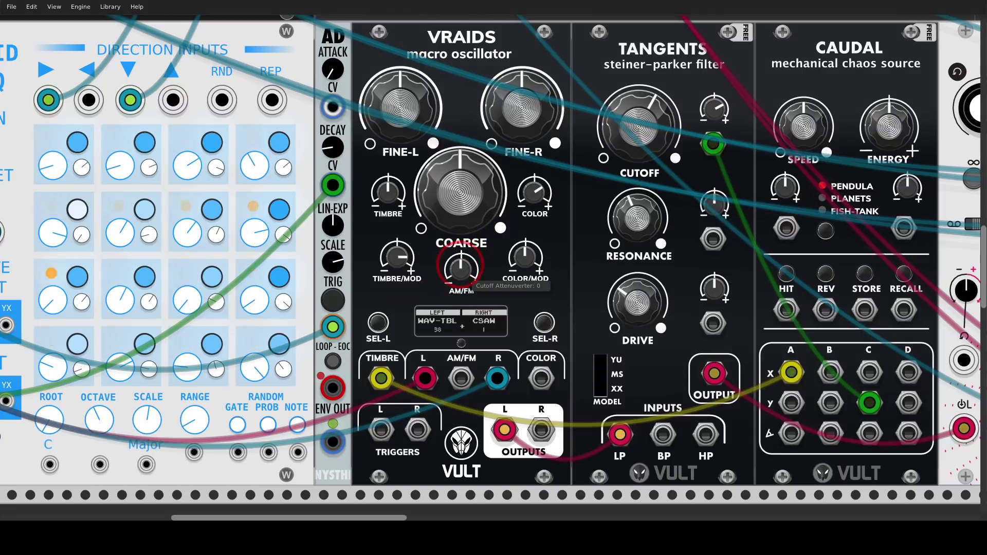
pyautogui.moveTo(463, 267); pyautogui.dragTo(493, 263)
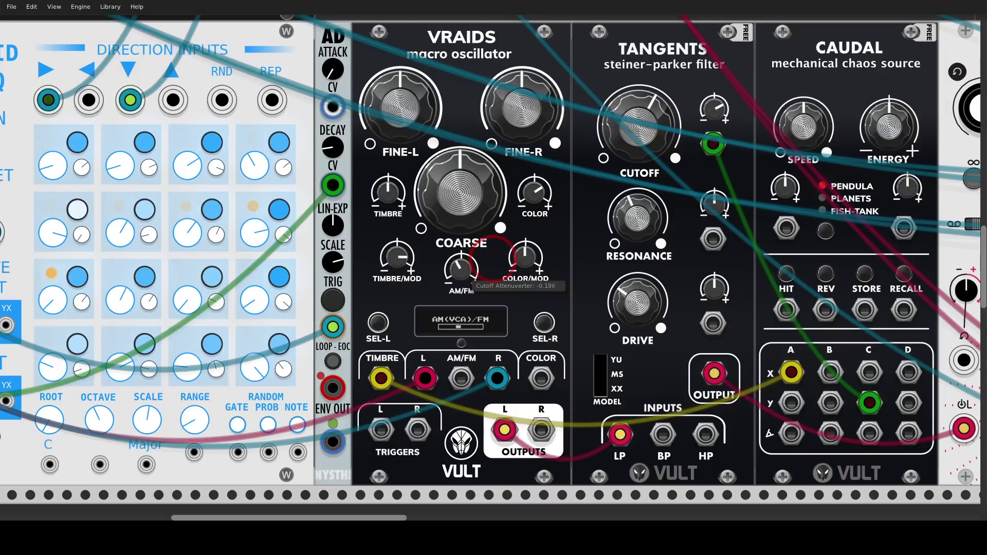
pyautogui.moveTo(490, 259); pyautogui.dragTo(462, 269)
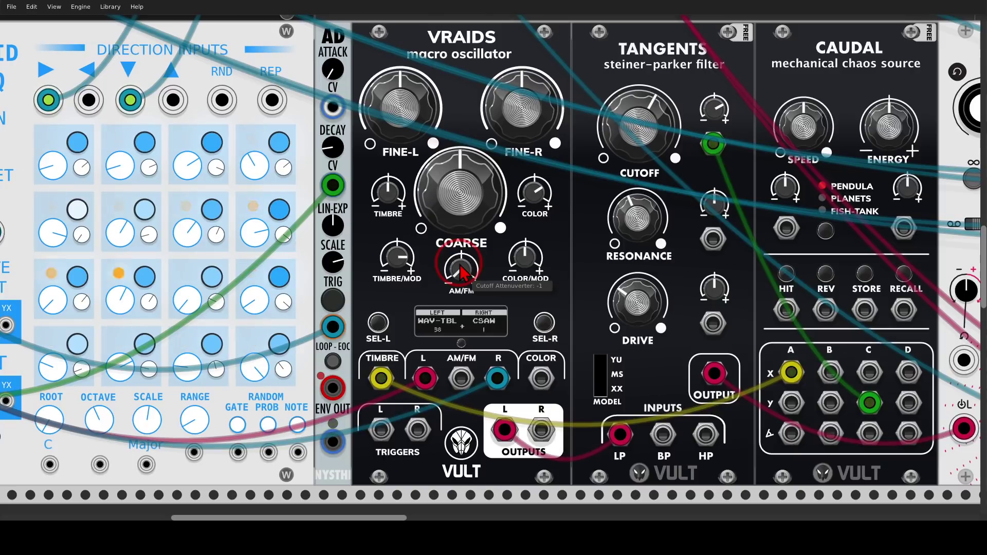
# Step: Patch the AD envelope output into the VRAIDS AM/FM input and sweep its attenuverter up to about 0.671 and back to fully negative
pyautogui.moveTo(345, 31)
pyautogui.mouseDown()
pyautogui.moveTo(342, 89)
pyautogui.moveTo(354, 38)
pyautogui.mouseUp()
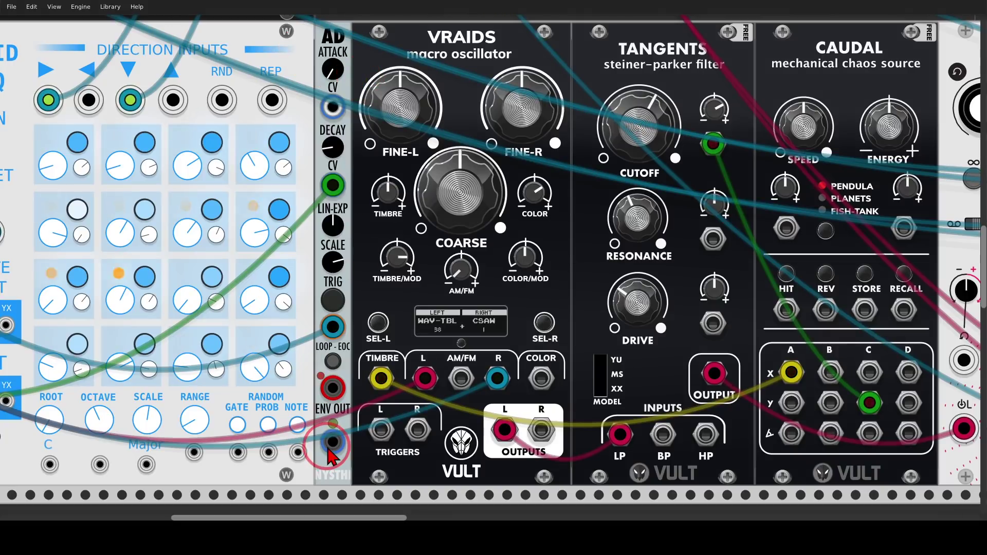
pyautogui.moveTo(333, 442); pyautogui.dragTo(462, 379)
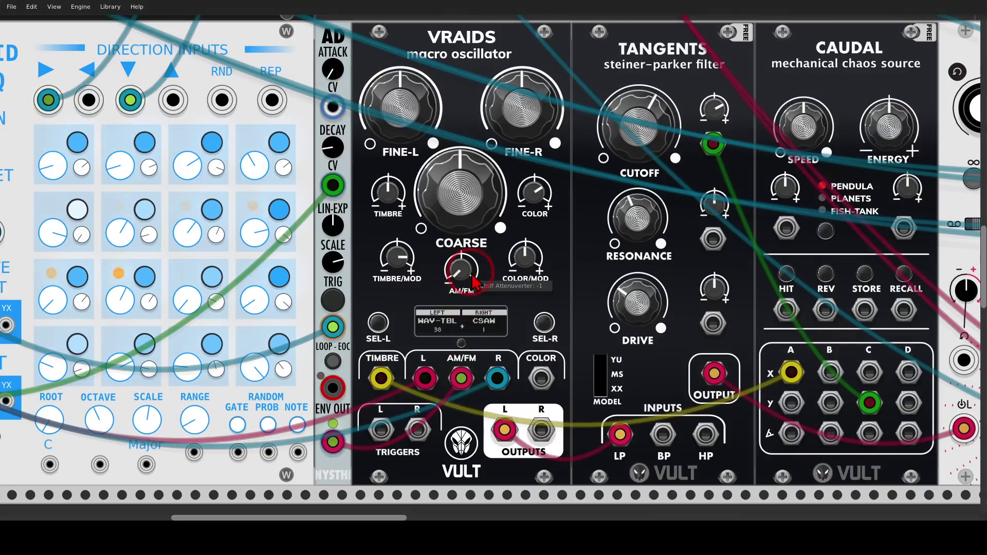
pyautogui.moveTo(464, 272); pyautogui.dragTo(464, 269)
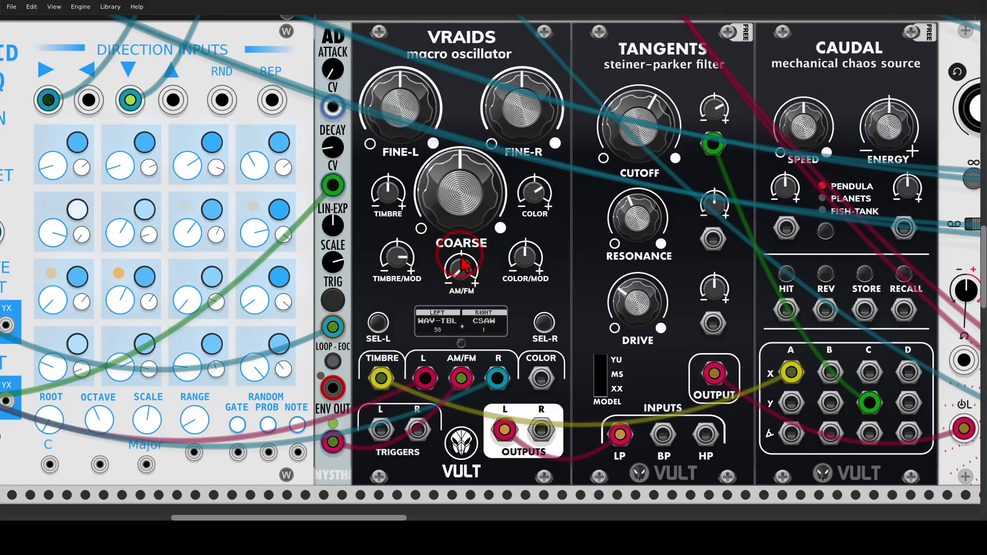
pyautogui.moveTo(461, 269); pyautogui.dragTo(492, 259)
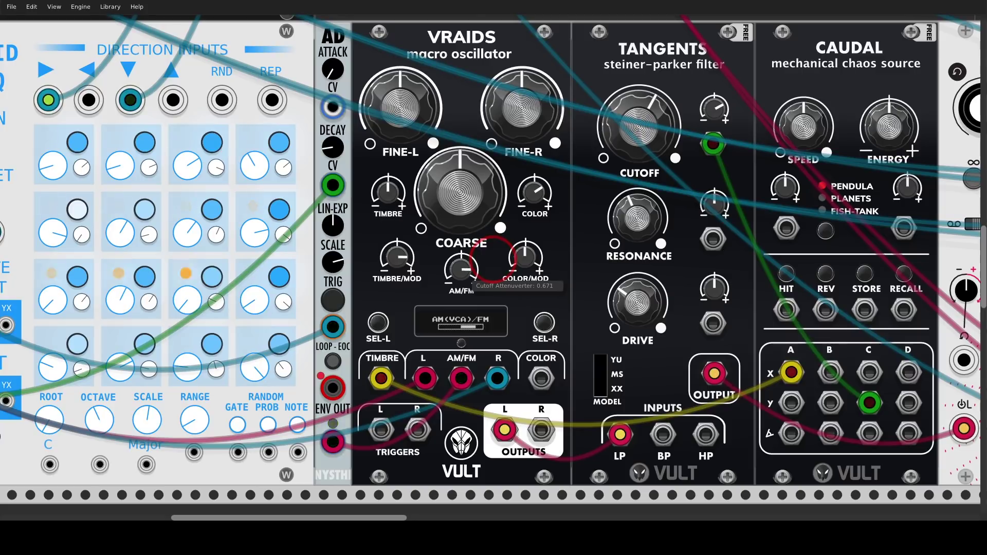
pyautogui.moveTo(491, 252); pyautogui.dragTo(477, 269)
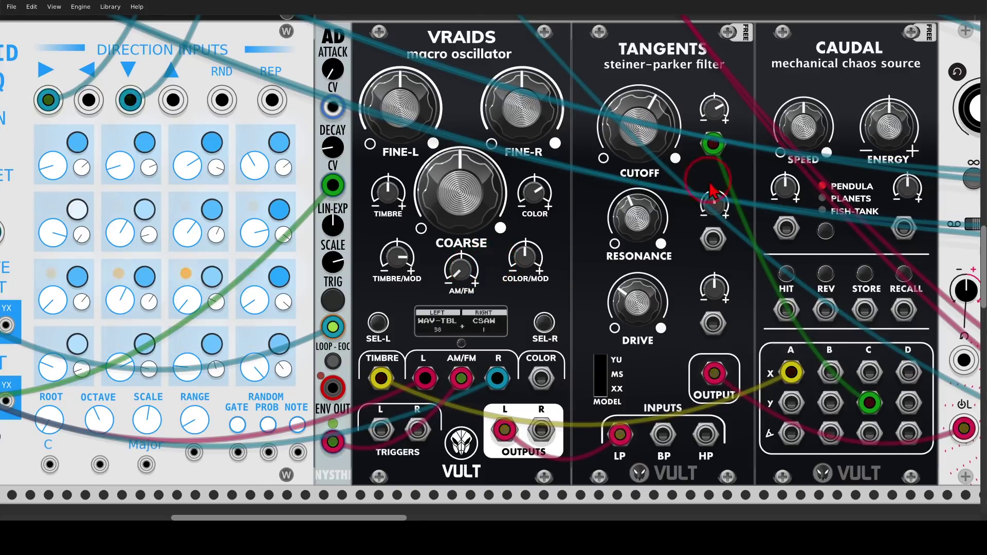
# Step: Set the Chronoblob 2 dry/wet mix to about 0.33 and the TANGENTS cutoff to about 0.70
pyautogui.hscroll(10, 478, 272)
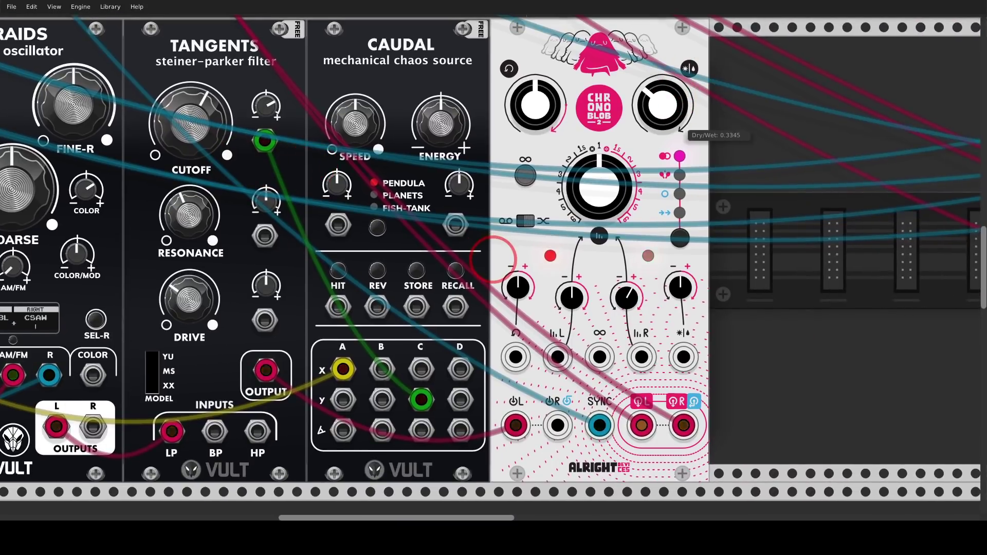
pyautogui.scroll(-3, 644, 119)
pyautogui.scroll(2, 617, 126)
pyautogui.hscroll(-3, 622, 123)
pyautogui.scroll(1, 622, 122)
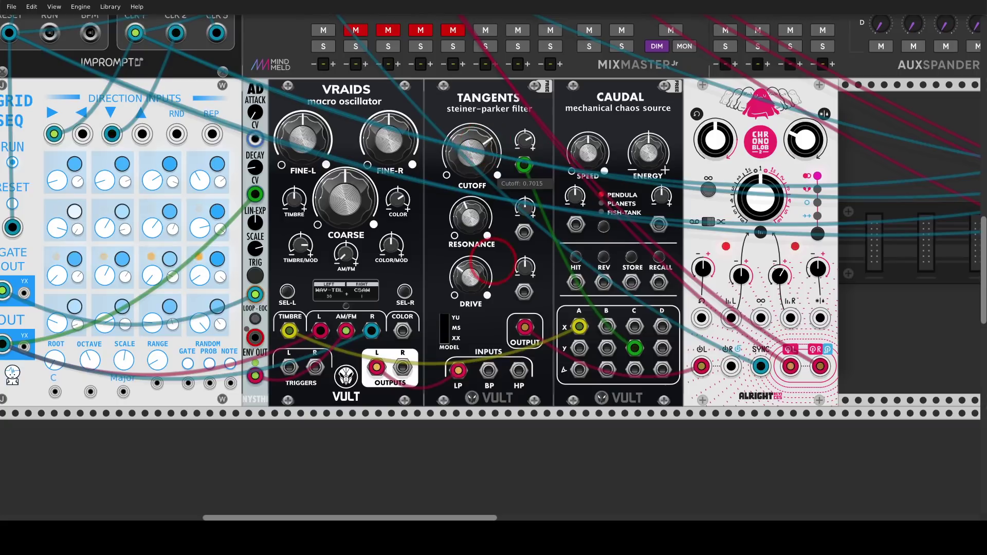
# Step: Examine the drum voice: the VRAIDS KICK and SNAR models, the EUGENE sequencers feeding its triggers, and the Tap Dancer delay
pyautogui.moveTo(441, 109); pyautogui.dragTo(481, 111)
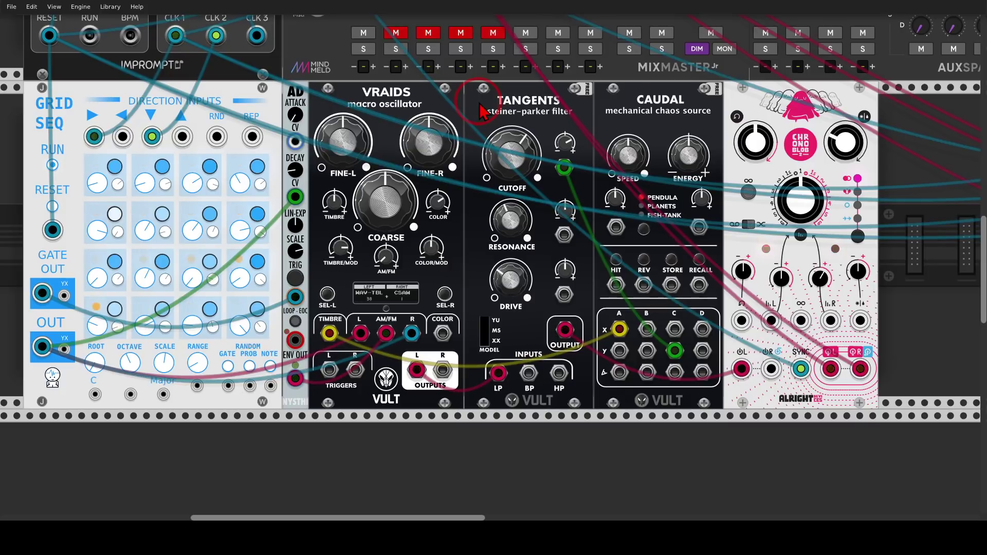
pyautogui.moveTo(778, 114); pyautogui.dragTo(1, 88)
pyautogui.hscroll(5, 659, 422)
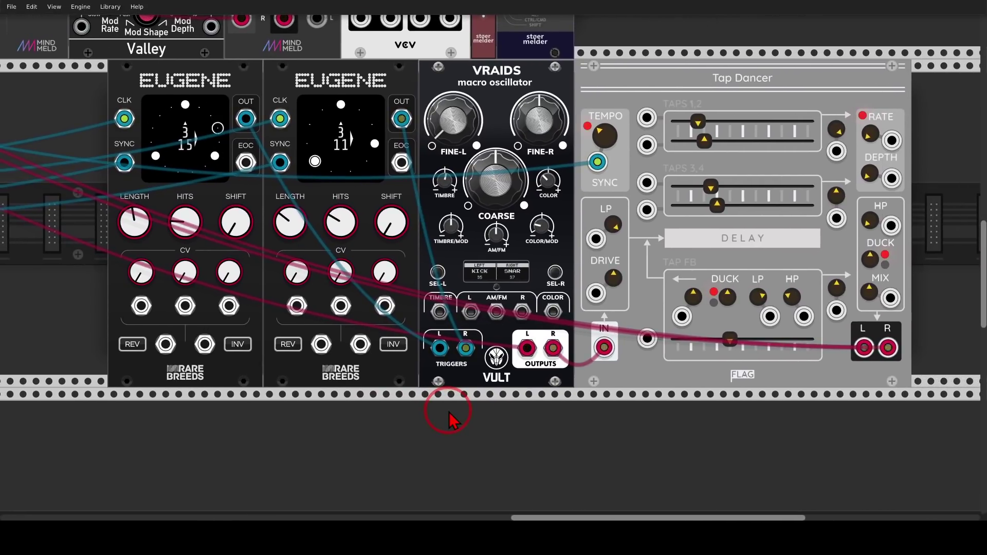
pyautogui.scroll(5, 509, 272)
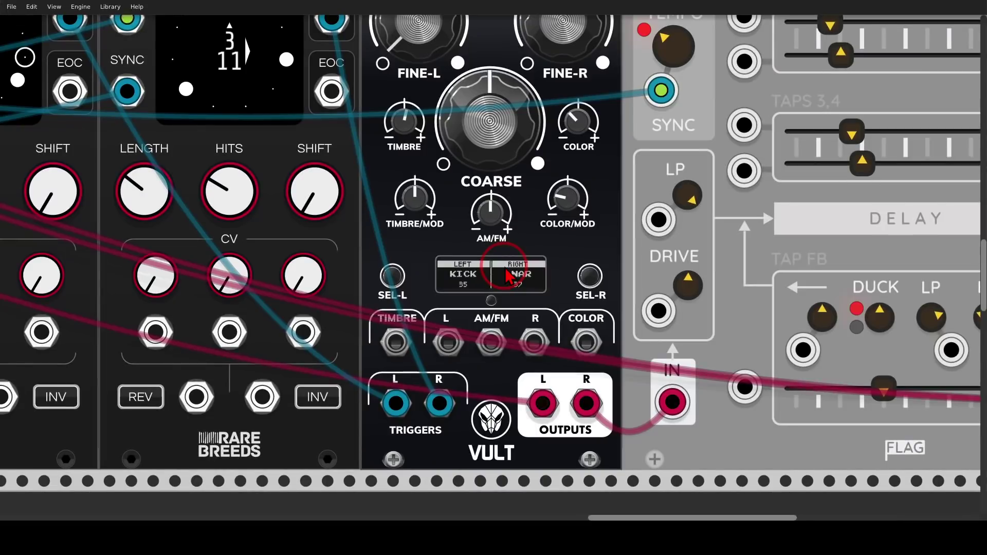
pyautogui.moveTo(529, 235)
pyautogui.mouseDown()
pyautogui.moveTo(405, 259)
pyautogui.moveTo(548, 258)
pyautogui.moveTo(515, 232)
pyautogui.moveTo(428, 249)
pyautogui.moveTo(481, 332)
pyautogui.mouseUp()
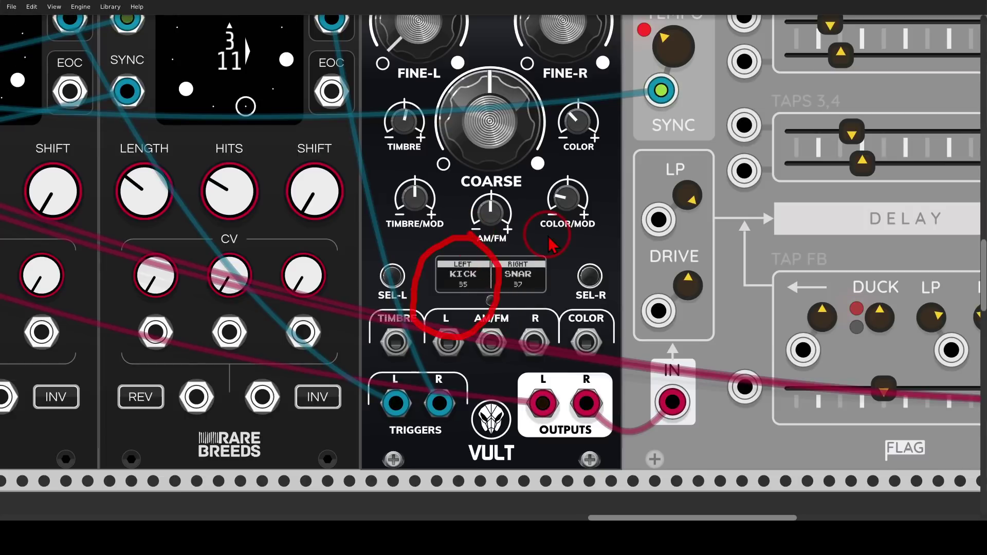
pyautogui.moveTo(549, 236)
pyautogui.mouseDown()
pyautogui.moveTo(490, 269)
pyautogui.moveTo(536, 311)
pyautogui.moveTo(567, 257)
pyautogui.moveTo(546, 241)
pyautogui.mouseUp()
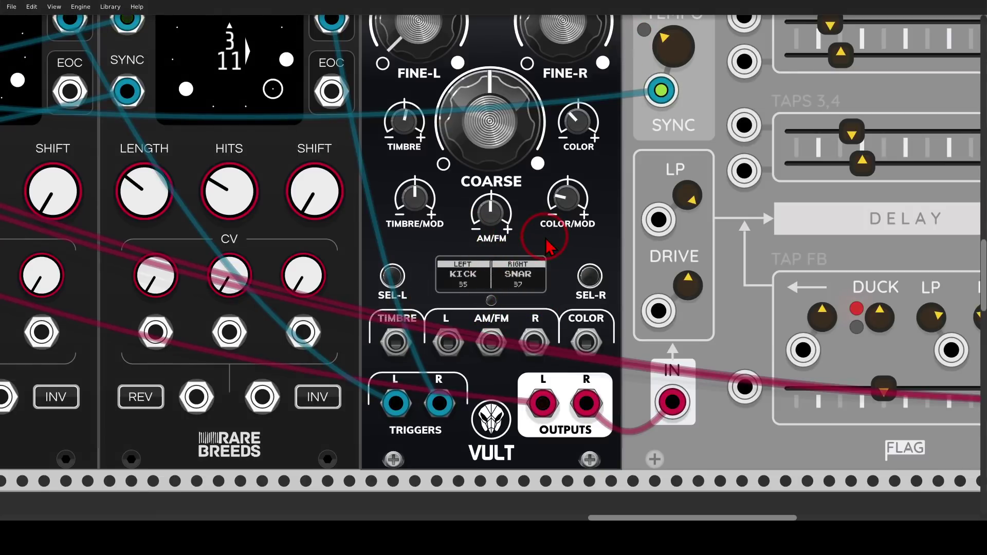
pyautogui.scroll(-3, 545, 245)
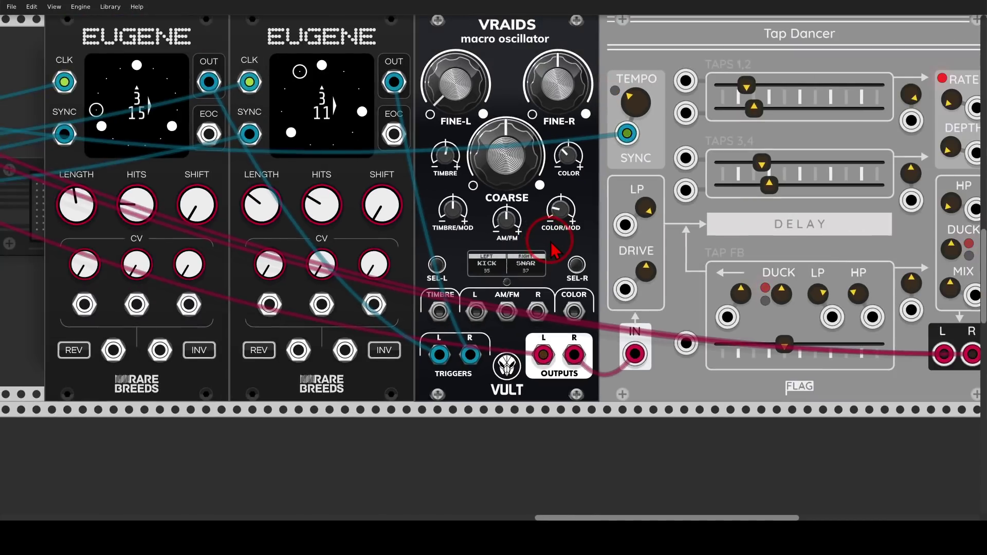
pyautogui.scroll(1, 553, 250)
pyautogui.moveTo(360, 39)
pyautogui.mouseDown()
pyautogui.moveTo(174, 52)
pyautogui.moveTo(278, 125)
pyautogui.moveTo(297, 44)
pyautogui.moveTo(403, 341)
pyautogui.moveTo(457, 361)
pyautogui.moveTo(476, 355)
pyautogui.moveTo(399, 382)
pyautogui.moveTo(460, 427)
pyautogui.moveTo(499, 395)
pyautogui.moveTo(487, 357)
pyautogui.mouseUp()
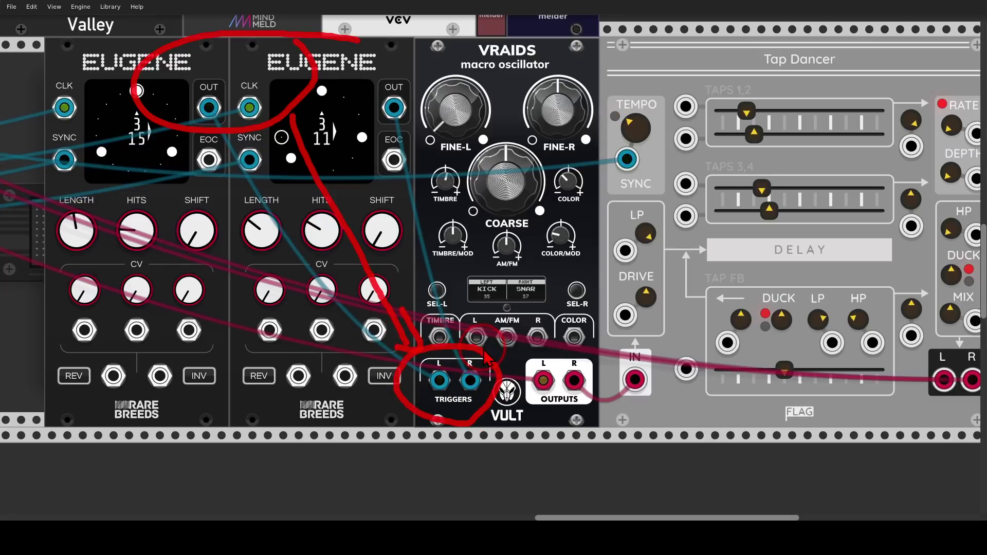
pyautogui.moveTo(485, 357); pyautogui.dragTo(478, 354)
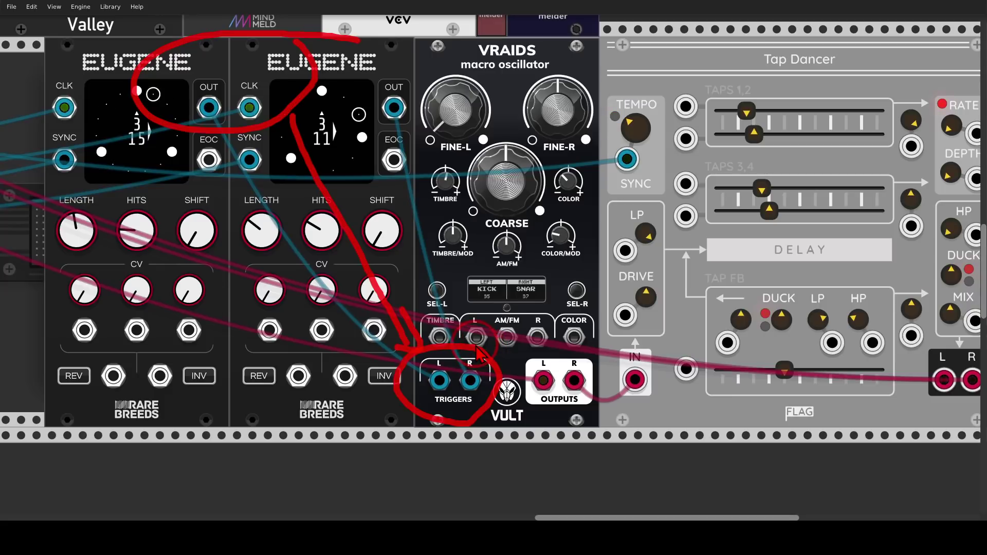
pyautogui.moveTo(843, 41)
pyautogui.mouseDown()
pyautogui.moveTo(770, 43)
pyautogui.moveTo(764, 106)
pyautogui.moveTo(847, 57)
pyautogui.mouseUp()
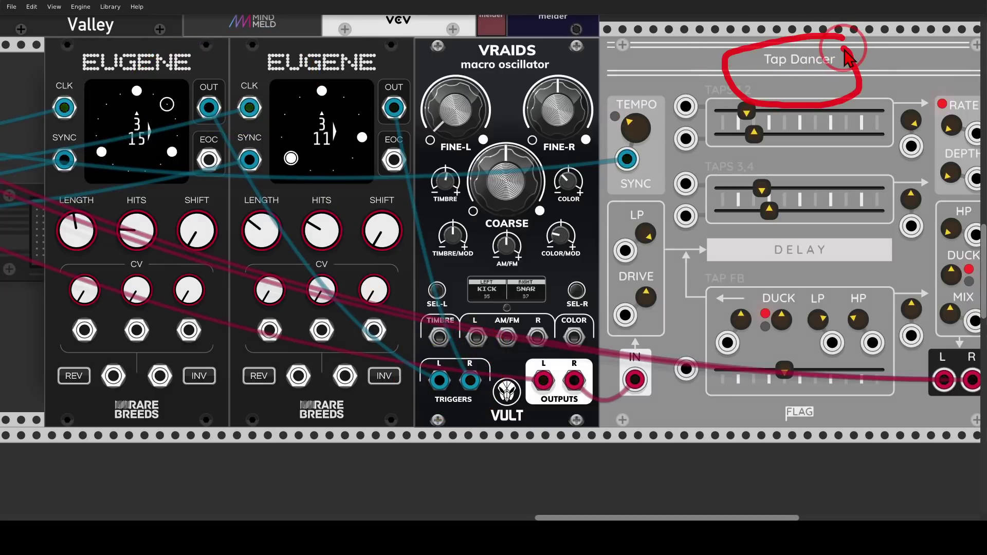
# Step: Unmute the KICK and SNAR channels in the mixer and return to the drum VRAIDS to audition its two models
pyautogui.scroll(-4, 594, 101)
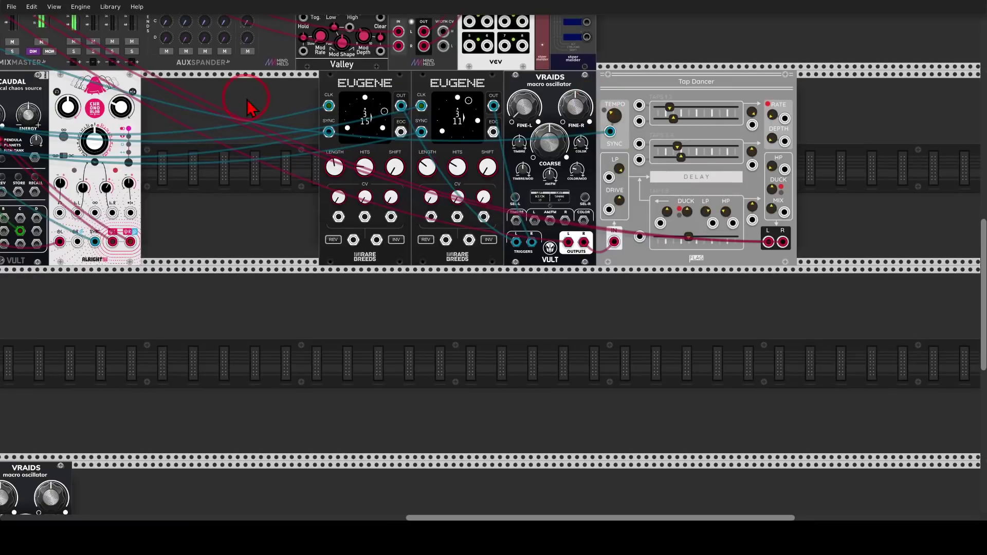
pyautogui.moveTo(253, 106); pyautogui.dragTo(565, 255)
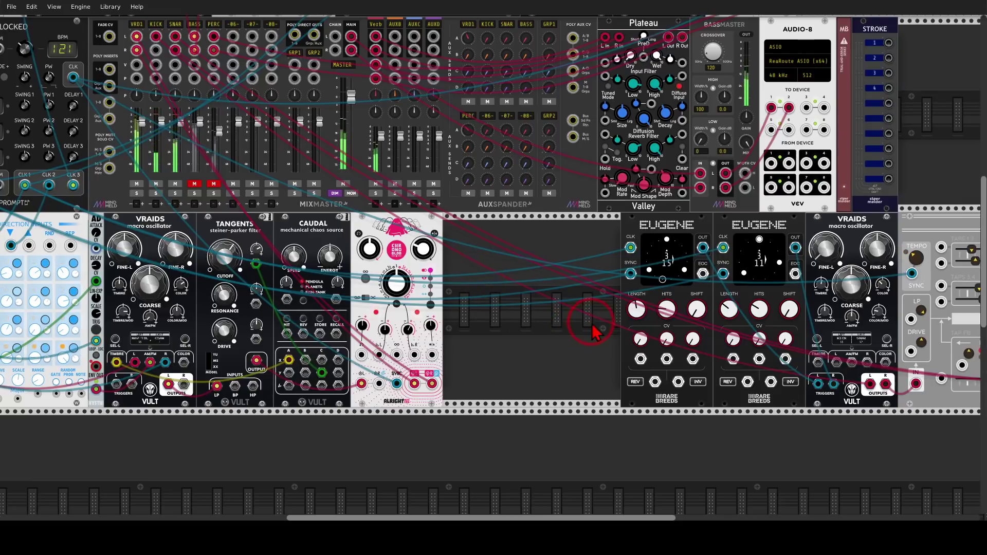
pyautogui.moveTo(592, 336); pyautogui.dragTo(388, 301)
pyautogui.scroll(5, 652, 315)
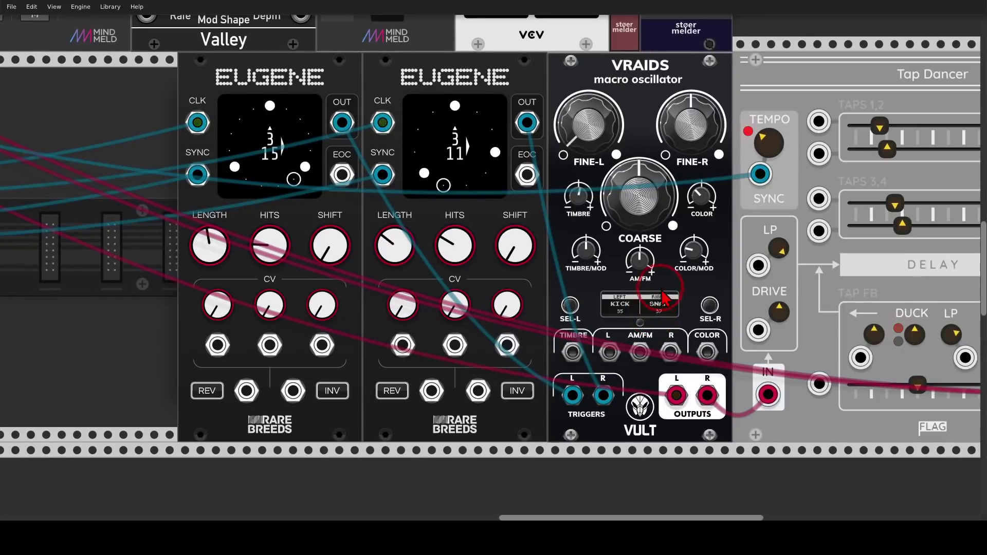
pyautogui.moveTo(660, 279)
pyautogui.mouseDown()
pyautogui.moveTo(576, 296)
pyautogui.moveTo(678, 310)
pyautogui.moveTo(668, 283)
pyautogui.mouseUp()
pyautogui.moveTo(669, 366)
pyautogui.mouseDown()
pyautogui.moveTo(669, 420)
pyautogui.moveTo(685, 416)
pyautogui.moveTo(674, 375)
pyautogui.moveTo(703, 379)
pyautogui.moveTo(686, 408)
pyautogui.moveTo(731, 422)
pyautogui.moveTo(711, 365)
pyautogui.mouseUp()
pyautogui.press('Escape')
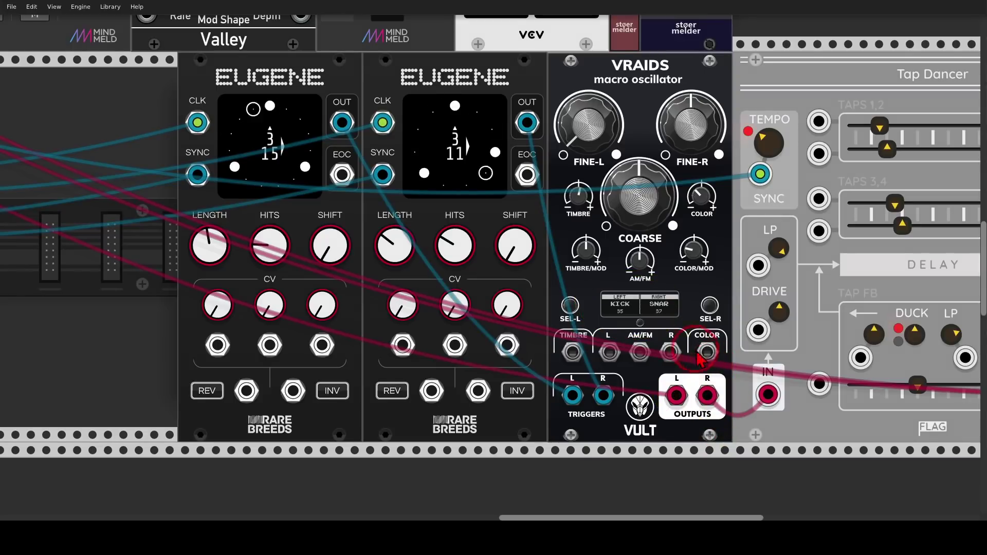
pyautogui.moveTo(655, 326); pyautogui.dragTo(636, 319)
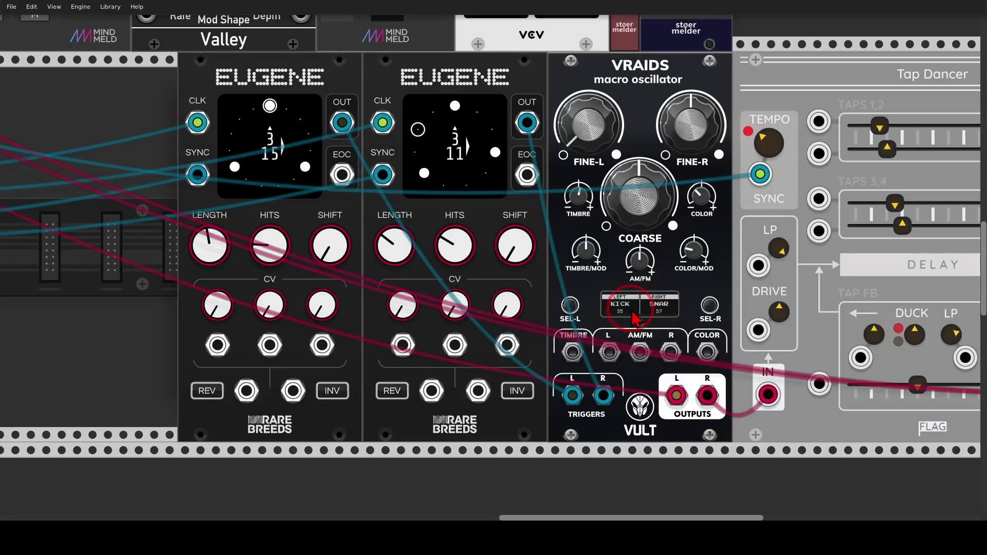
# Step: Examine the bass voice: the models loaded in its VRAIDS and the filter type selected in the FREAK module beside it
pyautogui.scroll(-1, 588, 165)
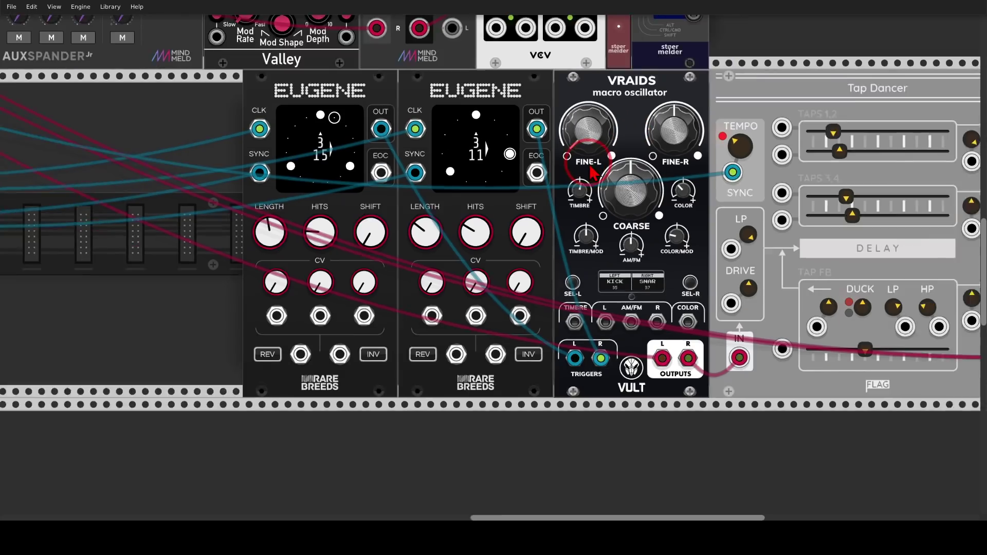
pyautogui.scroll(-2, 590, 164)
pyautogui.moveTo(337, 196); pyautogui.dragTo(499, 216)
pyautogui.scroll(-2, 486, 213)
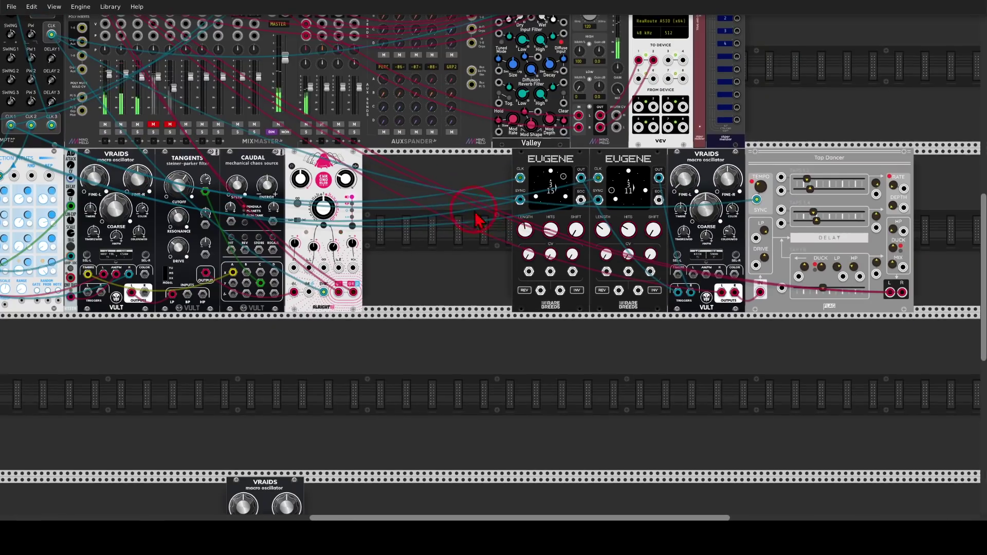
pyautogui.scroll(2, 458, 211)
pyautogui.hscroll(-4, 457, 211)
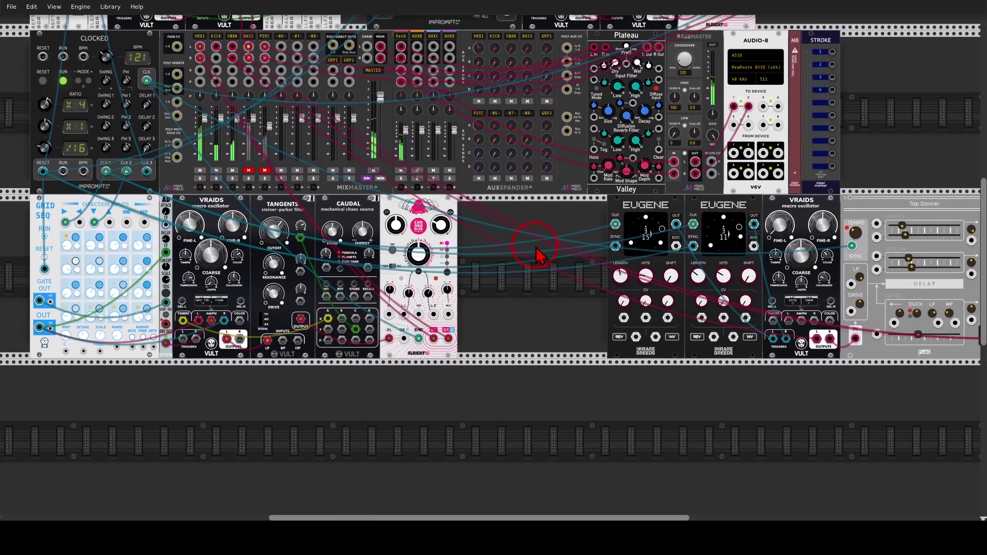
pyautogui.hscroll(2, 535, 247)
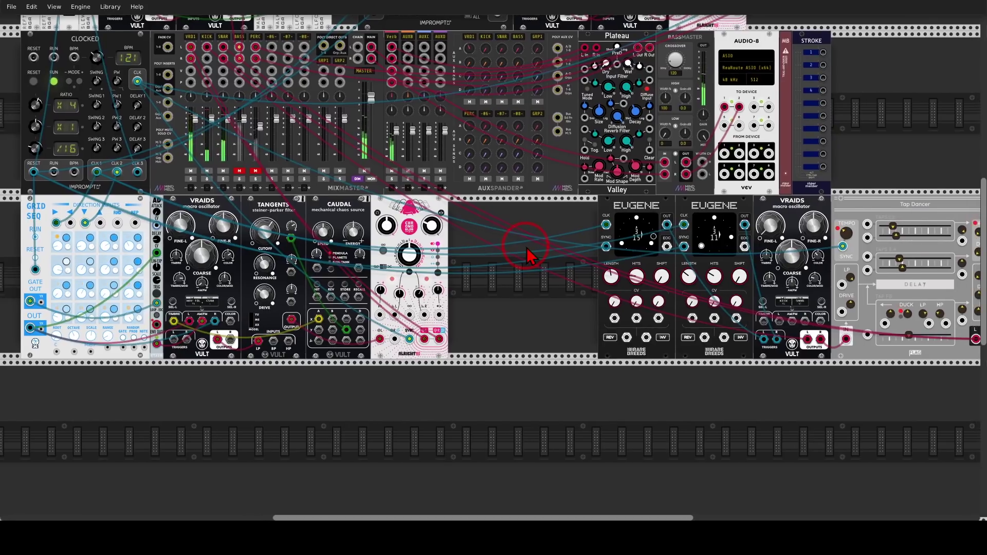
pyautogui.scroll(5, 526, 247)
pyautogui.hscroll(-4, 526, 248)
pyautogui.scroll(3, 343, 151)
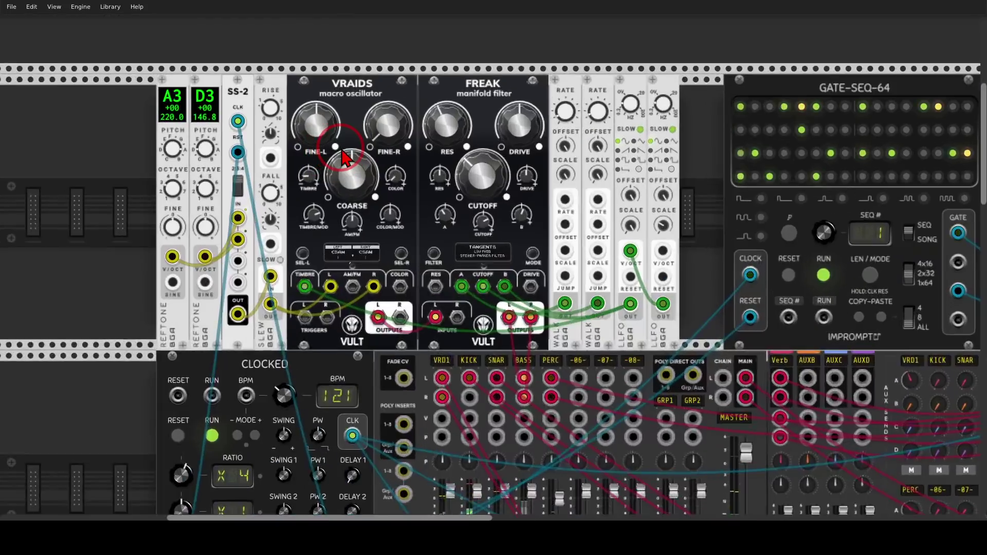
pyautogui.scroll(2, 342, 152)
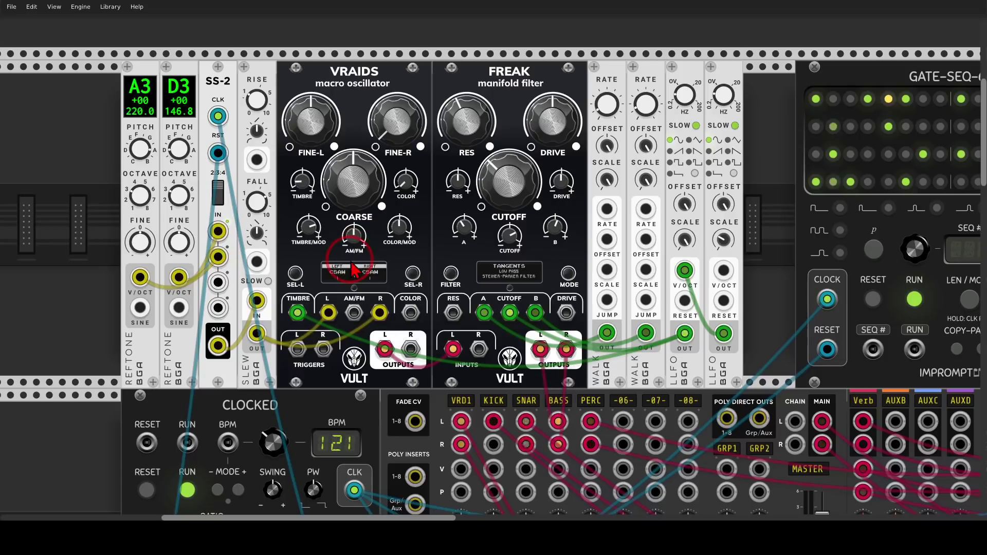
pyautogui.moveTo(373, 260)
pyautogui.mouseDown()
pyautogui.moveTo(311, 274)
pyautogui.moveTo(349, 308)
pyautogui.moveTo(396, 304)
pyautogui.mouseUp()
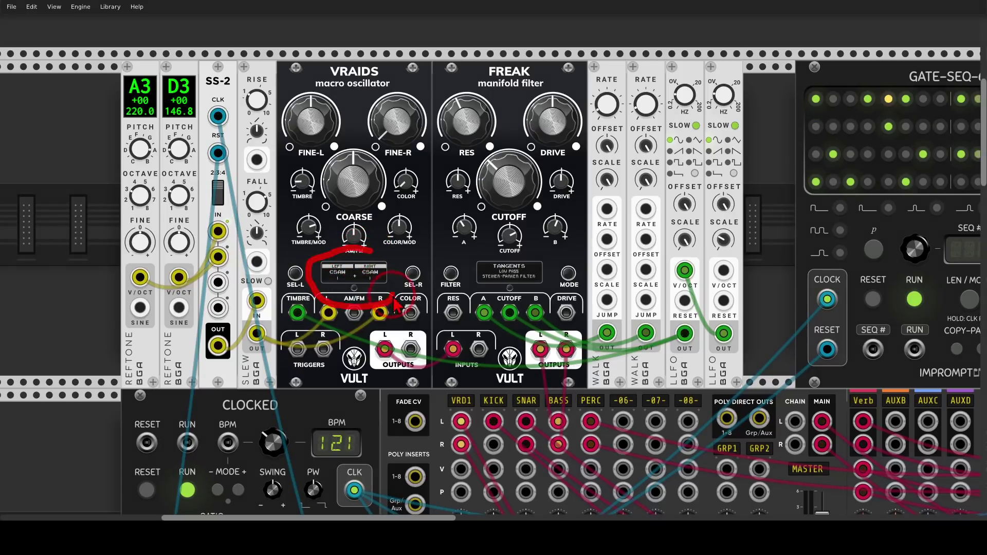
pyautogui.moveTo(408, 95)
pyautogui.mouseDown()
pyautogui.moveTo(383, 93)
pyautogui.moveTo(360, 135)
pyautogui.moveTo(401, 173)
pyautogui.moveTo(434, 149)
pyautogui.moveTo(416, 95)
pyautogui.mouseUp()
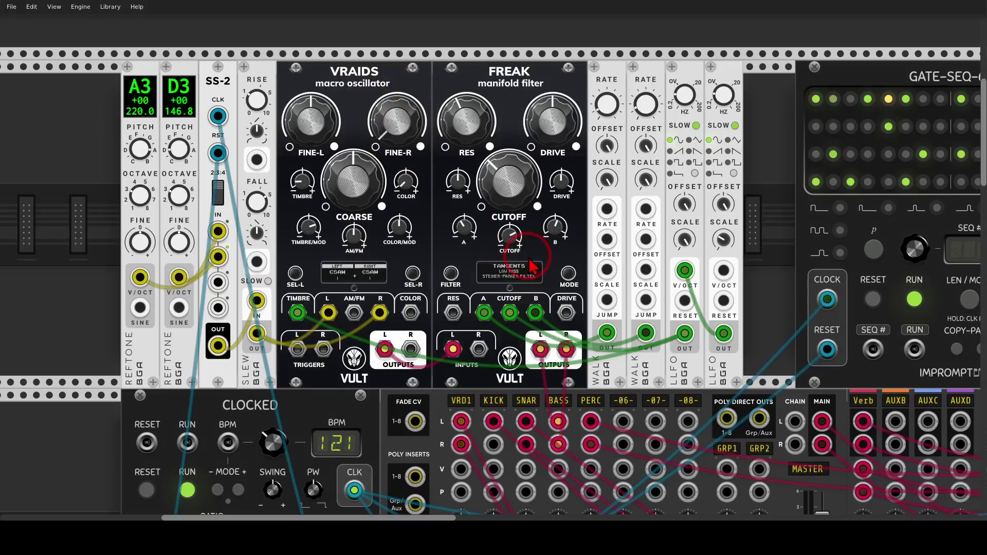
pyautogui.moveTo(513, 259)
pyautogui.mouseDown()
pyautogui.moveTo(484, 274)
pyautogui.moveTo(531, 301)
pyautogui.mouseUp()
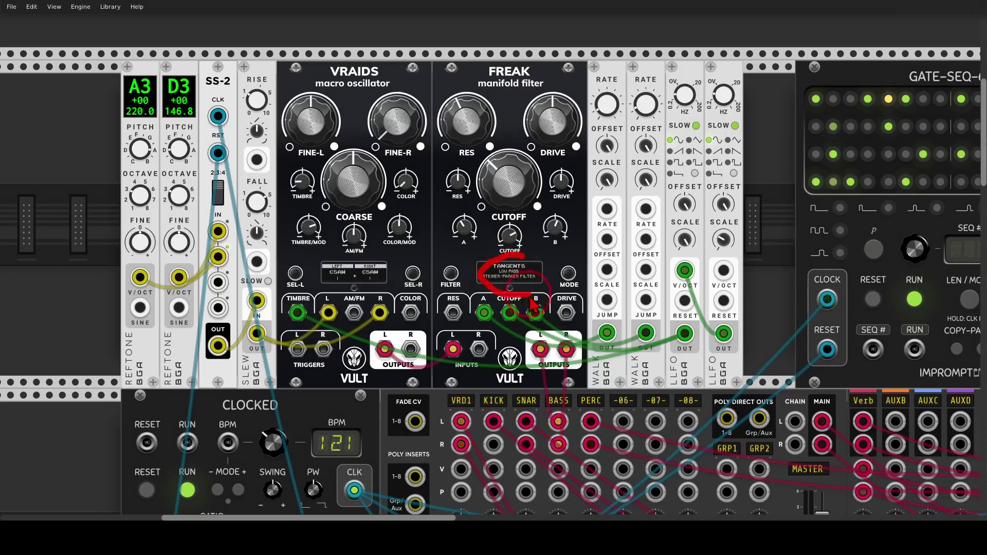
# Step: Unmute the BASS channel, set the bass FREAK's cutoff to about 0.413, and fine-tune its cutoff attenuverter
pyautogui.scroll(-9, 545, 360)
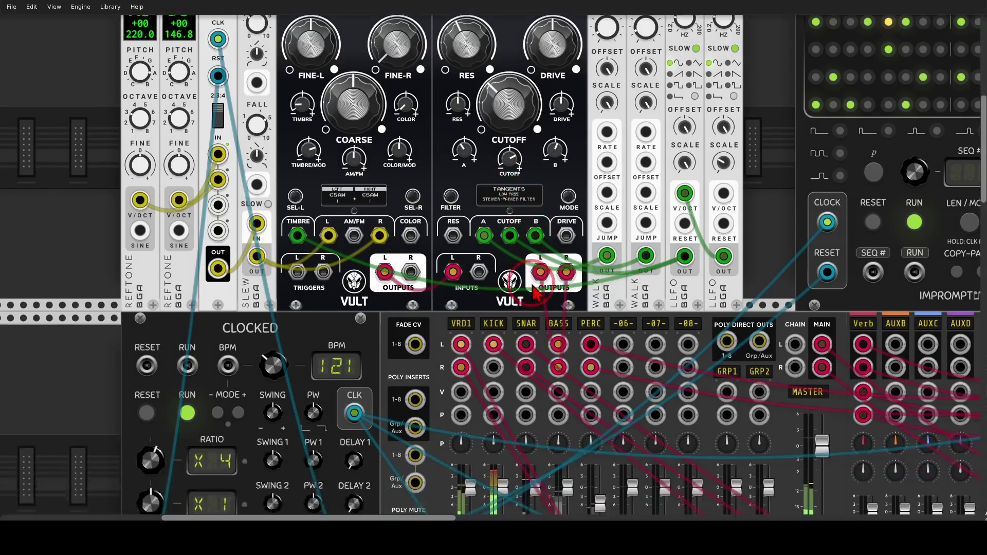
pyautogui.scroll(7, 508, 134)
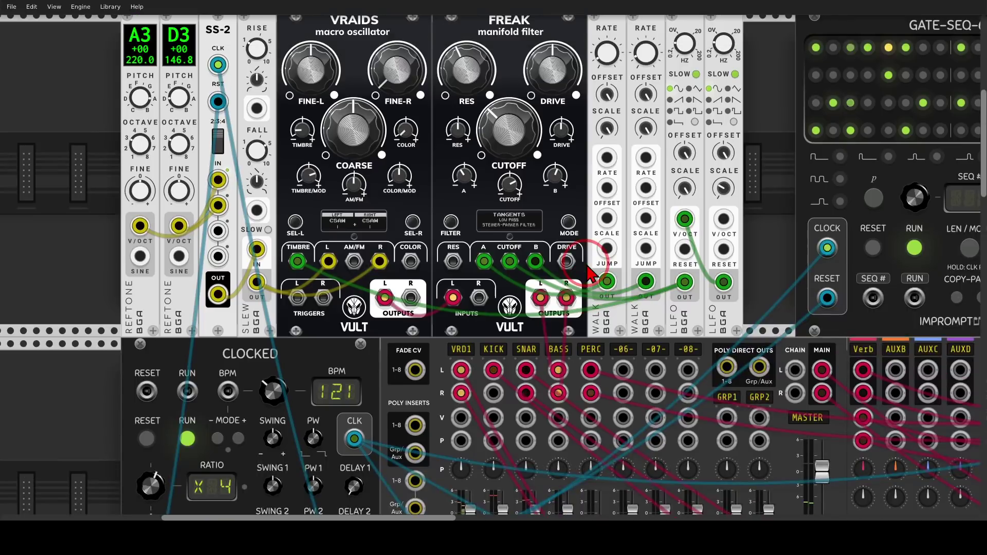
pyautogui.moveTo(511, 148); pyautogui.dragTo(510, 106)
pyautogui.scroll(-2, 512, 148)
pyautogui.scroll(-5, 566, 211)
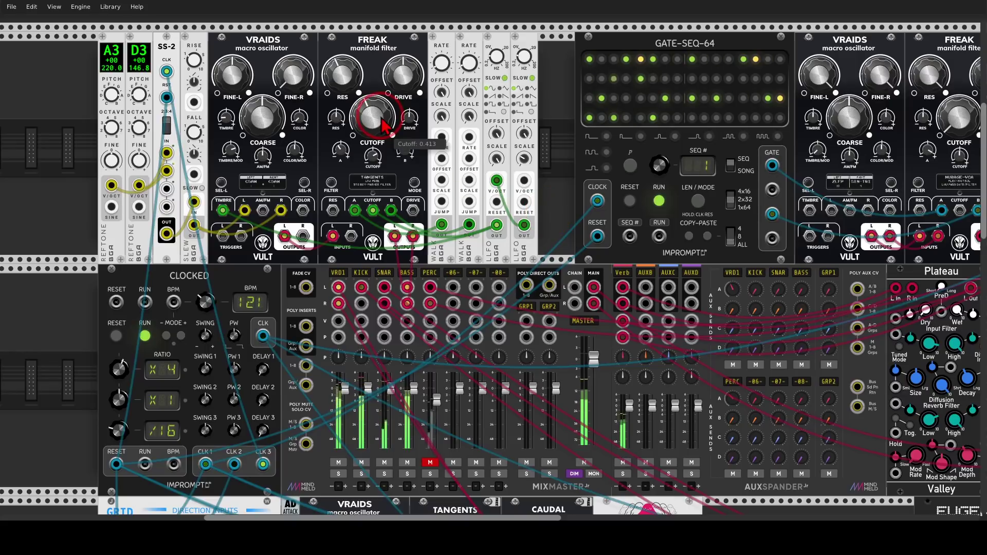
pyautogui.moveTo(371, 157); pyautogui.dragTo(371, 149)
pyautogui.moveTo(494, 256); pyautogui.dragTo(494, 253)
pyautogui.moveTo(372, 155); pyautogui.dragTo(371, 157)
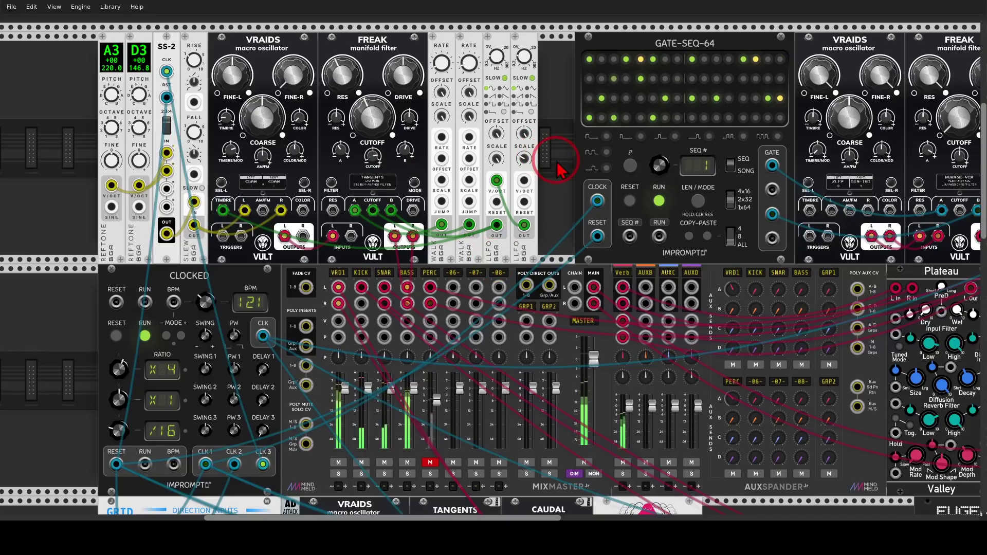
# Step: Examine the percussion voice: GATE-SEQ-64 gates opening the FREAK's A and B inputs and the VRAIDS outputs feeding the filter
pyautogui.moveTo(560, 170)
pyautogui.mouseDown()
pyautogui.moveTo(249, 159)
pyautogui.moveTo(147, 192)
pyautogui.mouseUp()
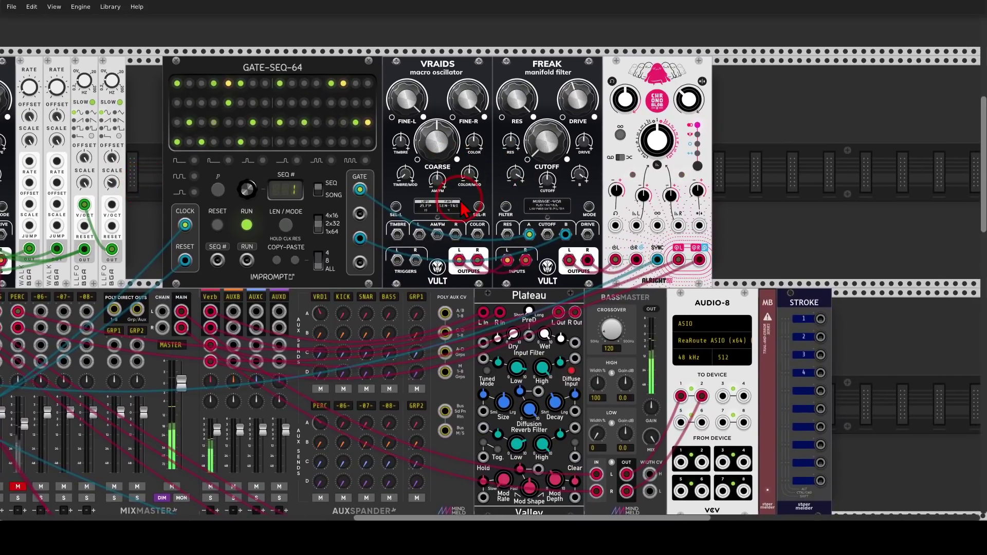
pyautogui.scroll(3, 464, 211)
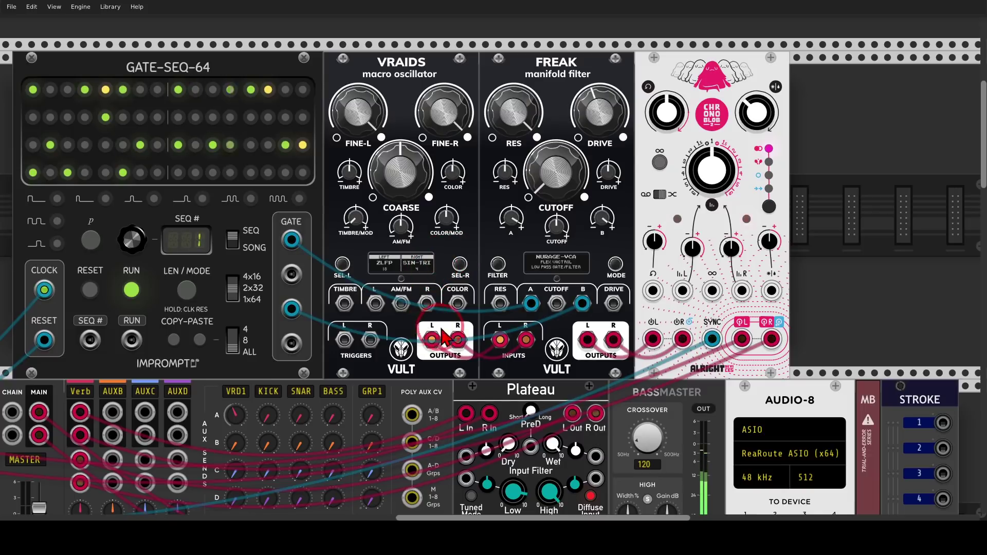
pyautogui.moveTo(419, 322)
pyautogui.mouseDown()
pyautogui.moveTo(466, 371)
pyautogui.moveTo(474, 328)
pyautogui.moveTo(461, 315)
pyautogui.moveTo(494, 332)
pyautogui.mouseUp()
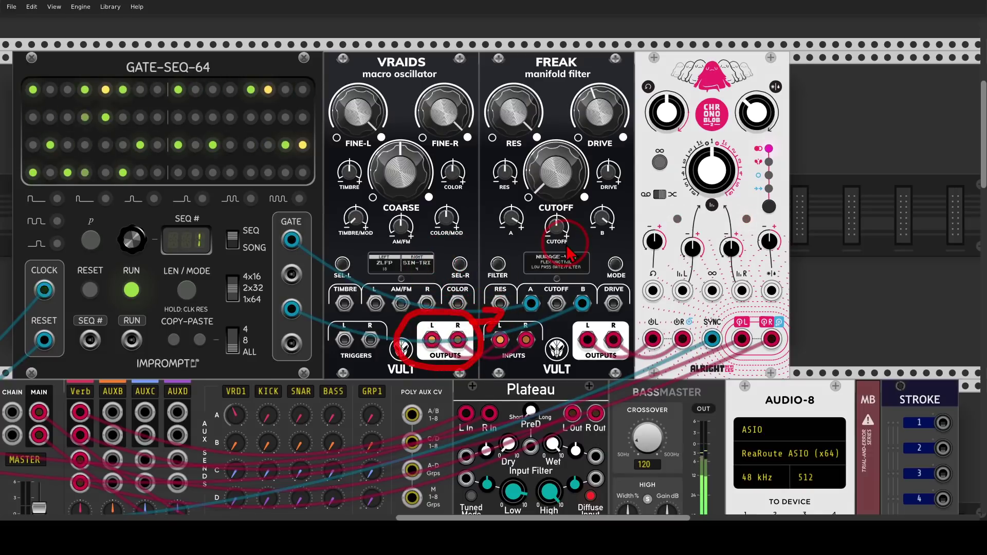
pyautogui.moveTo(586, 240)
pyautogui.mouseDown()
pyautogui.moveTo(537, 245)
pyautogui.moveTo(518, 282)
pyautogui.moveTo(581, 298)
pyautogui.moveTo(600, 272)
pyautogui.moveTo(585, 244)
pyautogui.mouseUp()
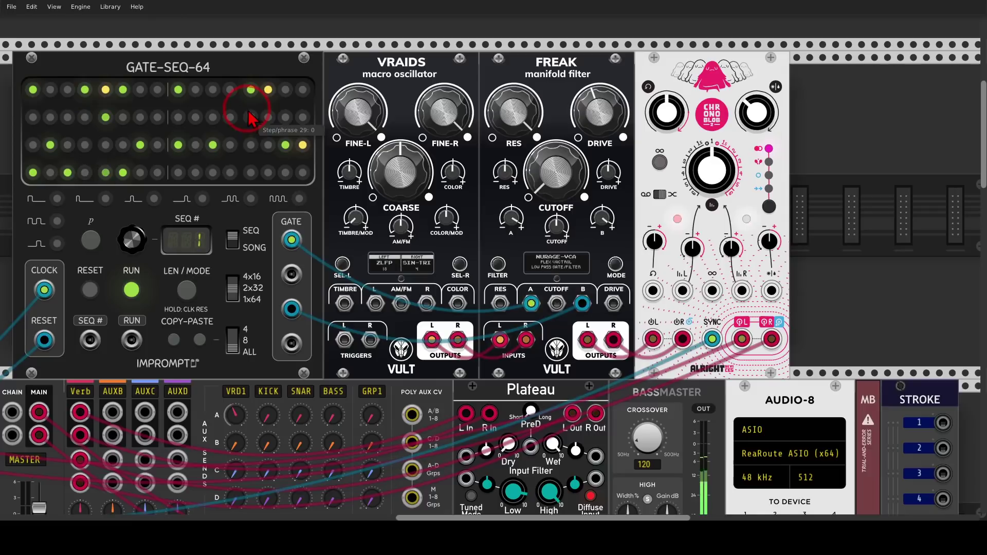
pyautogui.moveTo(262, 240)
pyautogui.mouseDown()
pyautogui.moveTo(295, 229)
pyautogui.moveTo(286, 254)
pyautogui.moveTo(307, 282)
pyautogui.moveTo(509, 316)
pyautogui.moveTo(500, 335)
pyautogui.mouseUp()
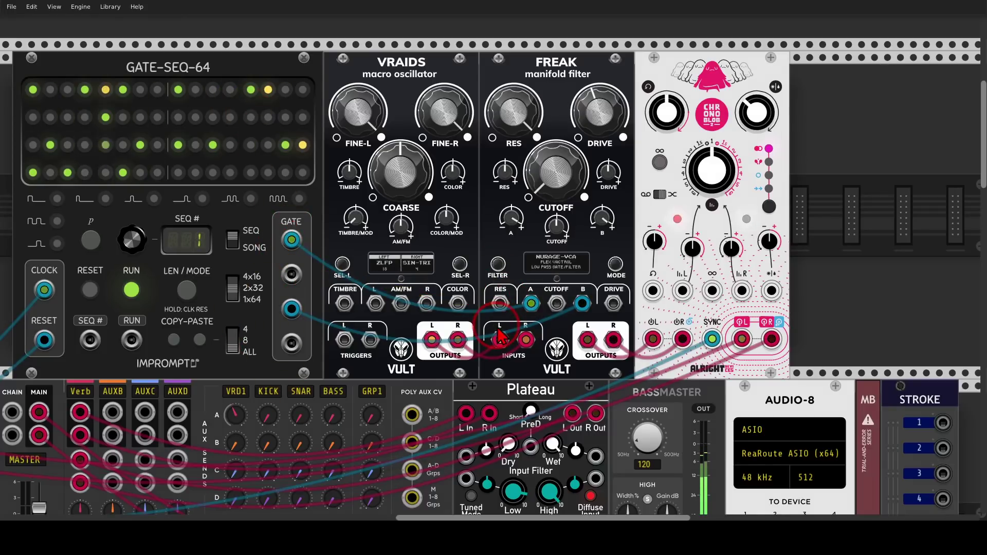
# Step: Unmute the PERC channel to play the whole patch and raise the TANGENTS cutoff to about 0.898
pyautogui.scroll(-3, 476, 308)
pyautogui.scroll(-3, 475, 308)
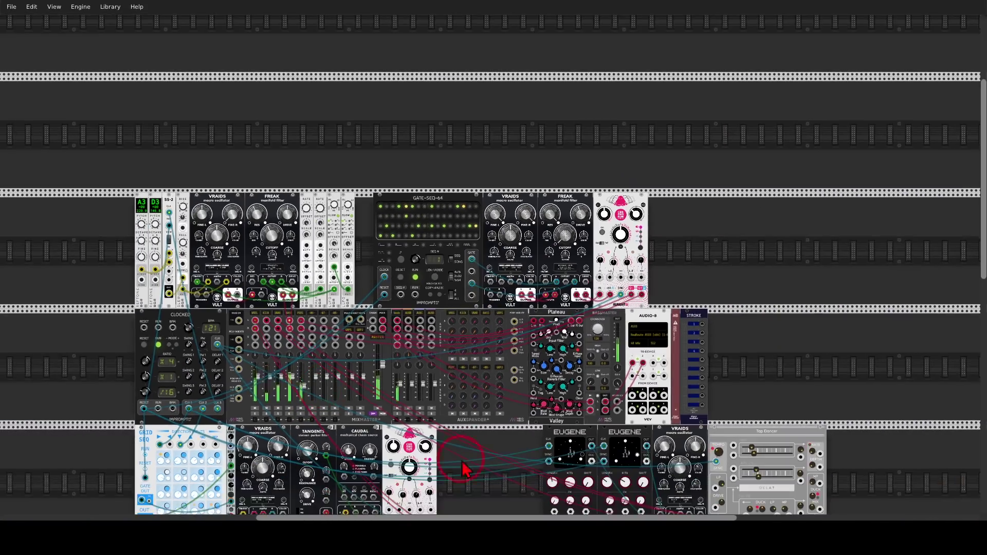
pyautogui.moveTo(493, 462); pyautogui.dragTo(523, 365)
pyautogui.scroll(3, 521, 353)
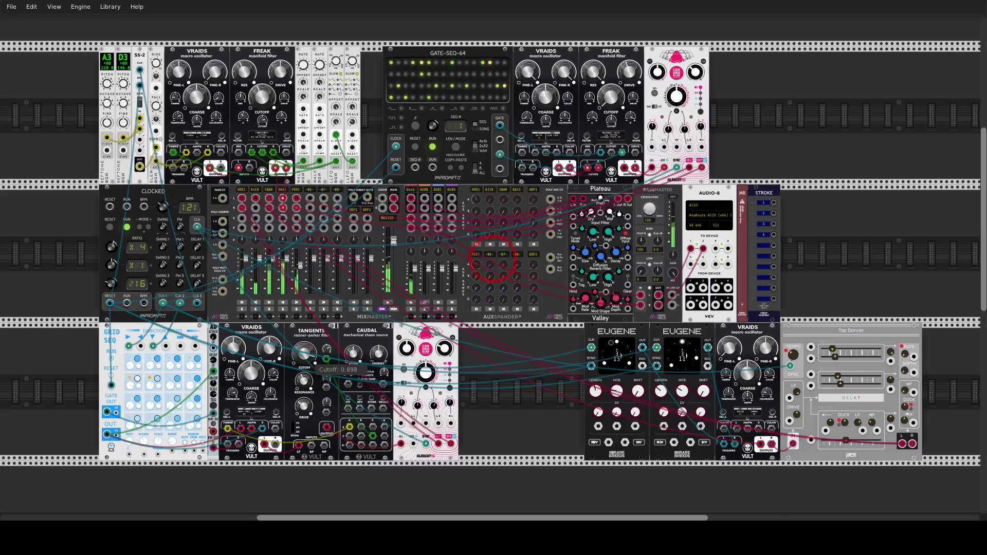
pyautogui.click(489, 359)
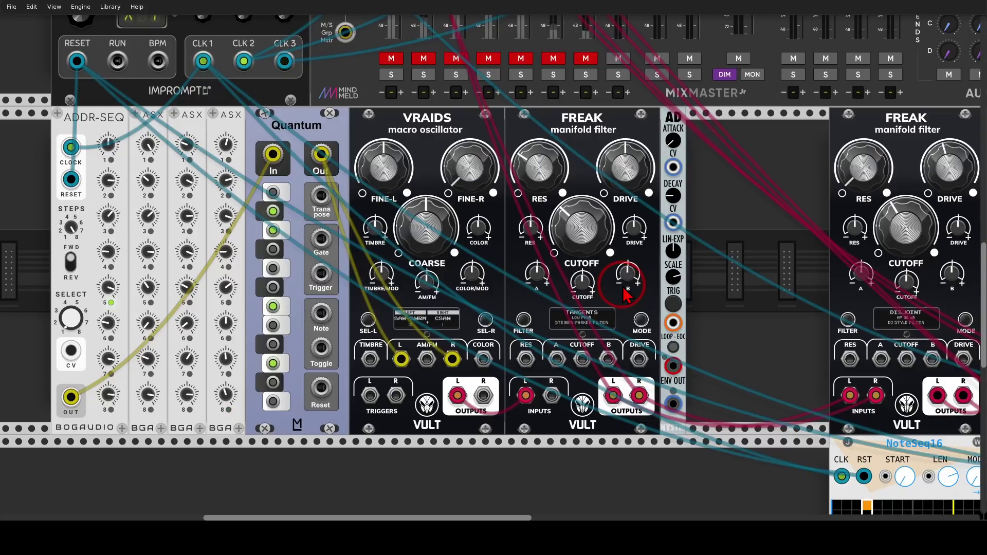
# Step: Examine the melodic voice: the ADDR-SEQ and Quantum sequencing chain and the VRAIDS oscillator feeding the FREAK filter beside it
pyautogui.moveTo(220, 90)
pyautogui.mouseDown()
pyautogui.moveTo(90, 90)
pyautogui.moveTo(21, 169)
pyautogui.moveTo(180, 233)
pyautogui.moveTo(230, 158)
pyautogui.moveTo(212, 117)
pyautogui.mouseUp()
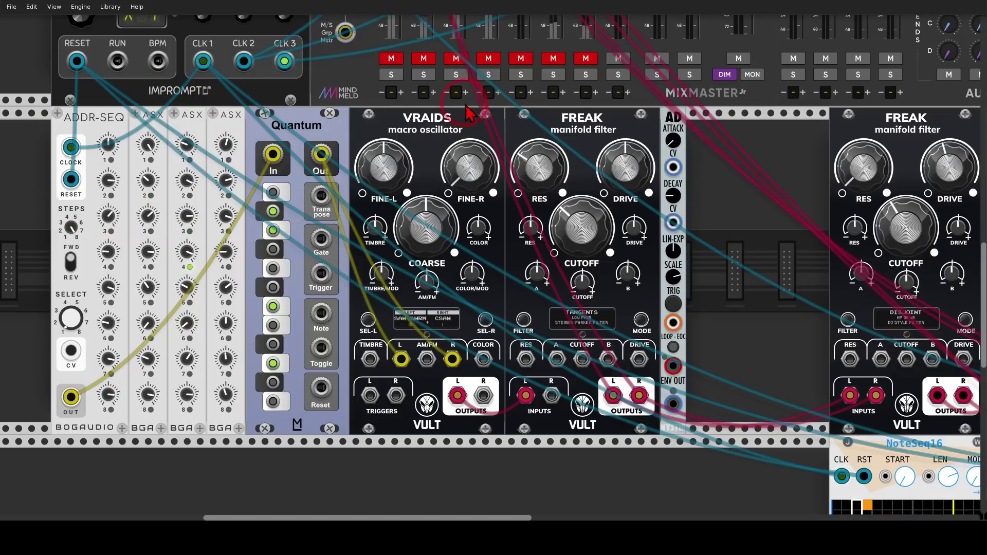
pyautogui.moveTo(468, 109)
pyautogui.mouseDown()
pyautogui.moveTo(377, 116)
pyautogui.moveTo(475, 156)
pyautogui.moveTo(469, 115)
pyautogui.mouseUp()
pyautogui.moveTo(459, 159)
pyautogui.mouseDown()
pyautogui.moveTo(506, 312)
pyautogui.moveTo(516, 307)
pyautogui.moveTo(539, 333)
pyautogui.moveTo(494, 347)
pyautogui.mouseUp()
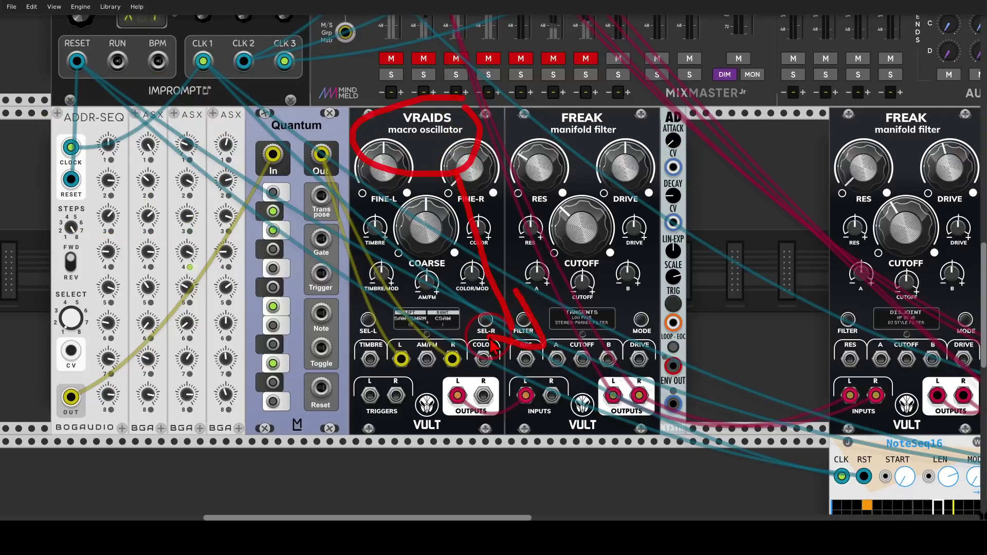
pyautogui.press('Escape')
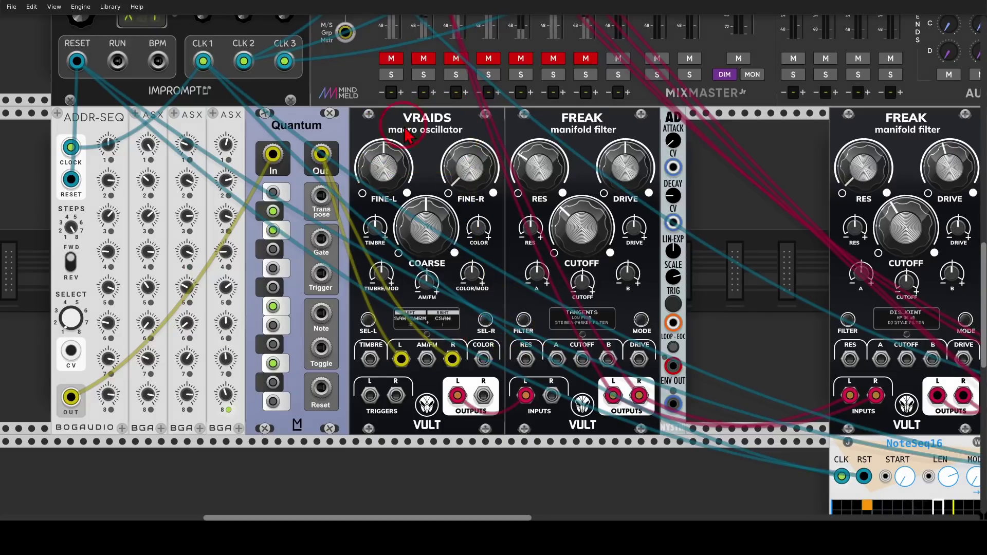
# Step: Unmute the first mixer channel and set the TANGENTS filter's cutoff to about 0.271
pyautogui.click(390, 60)
pyautogui.moveTo(580, 229)
pyautogui.mouseDown()
pyautogui.moveTo(581, 51)
pyautogui.moveTo(581, 236)
pyautogui.mouseUp()
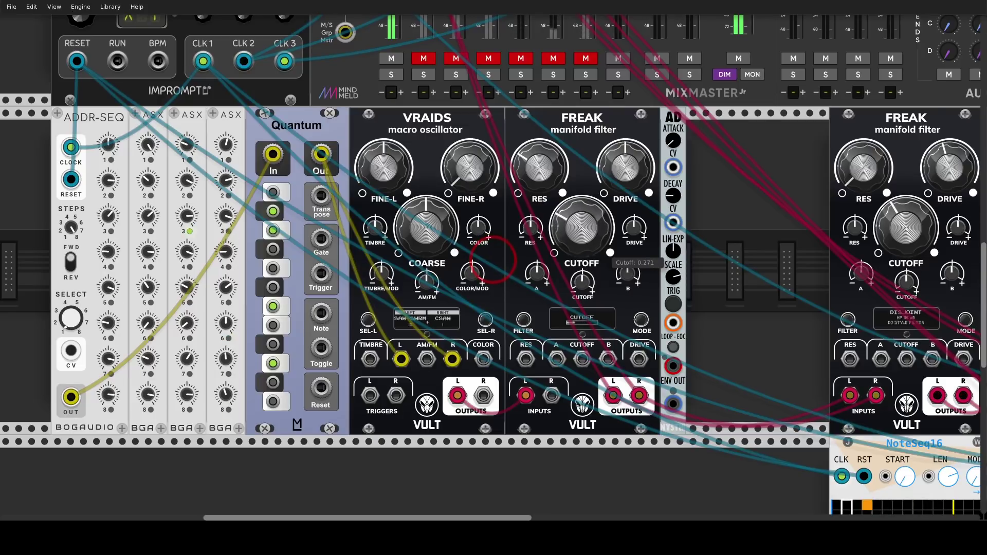
pyautogui.click(728, 299)
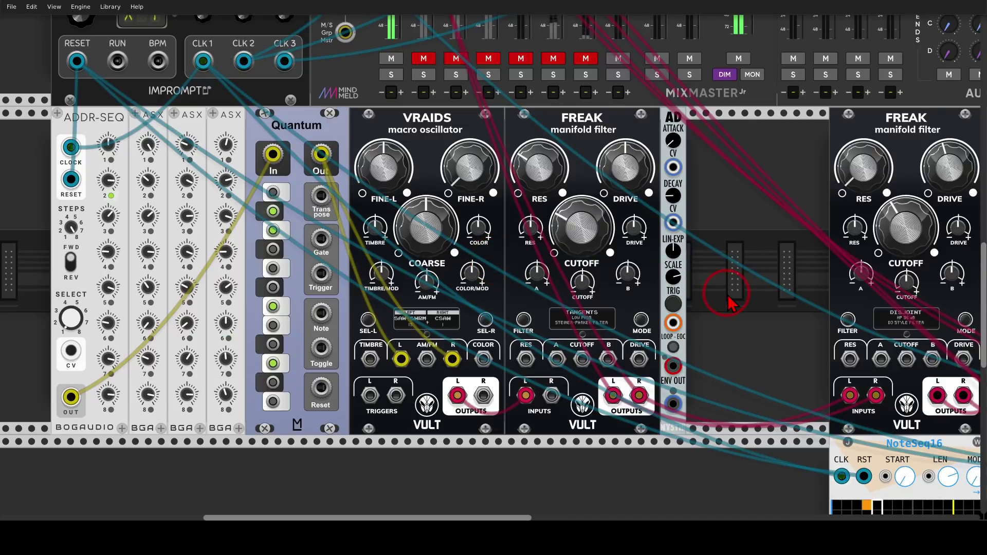
# Step: Examine the second FREAK in the chain: its selected filter type and mode, and its outputs feeding the Chronoblob delay
pyautogui.moveTo(768, 267); pyautogui.dragTo(359, 227)
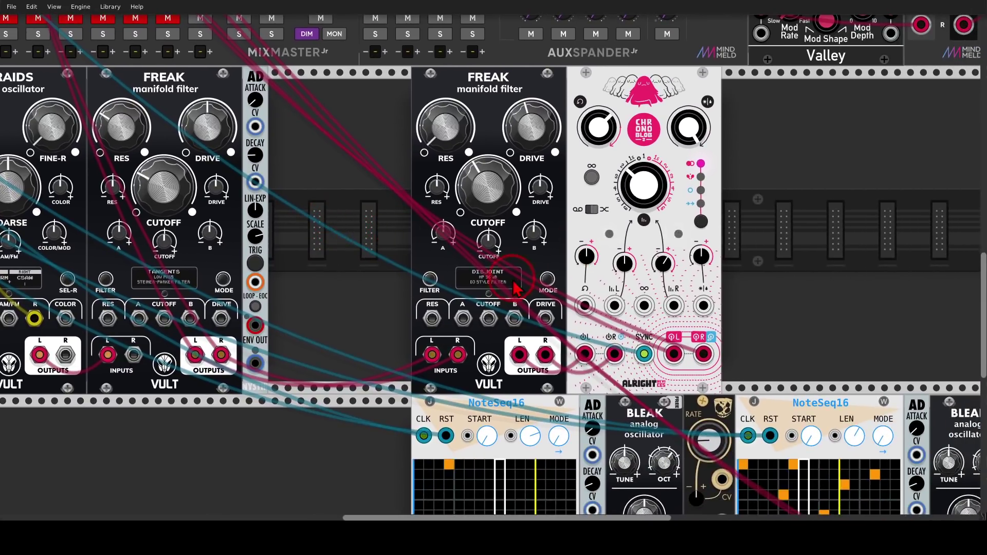
pyautogui.scroll(5, 514, 287)
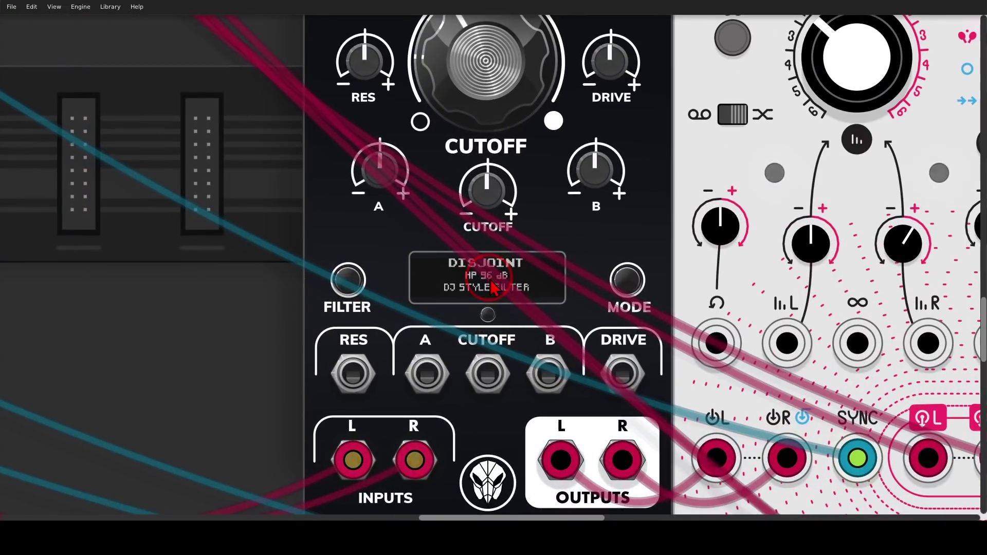
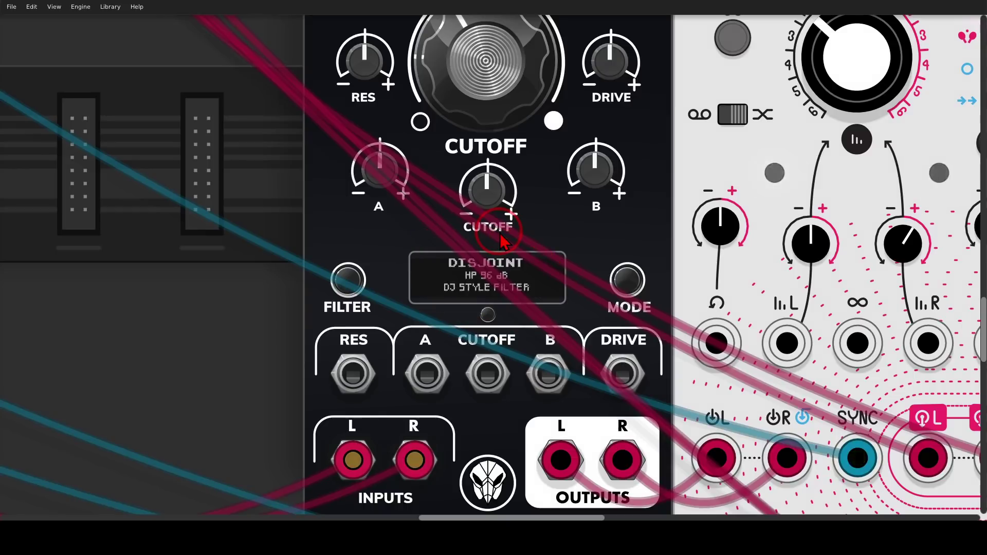
pyautogui.scroll(-3, 499, 232)
pyautogui.moveTo(539, 212); pyautogui.dragTo(462, 253)
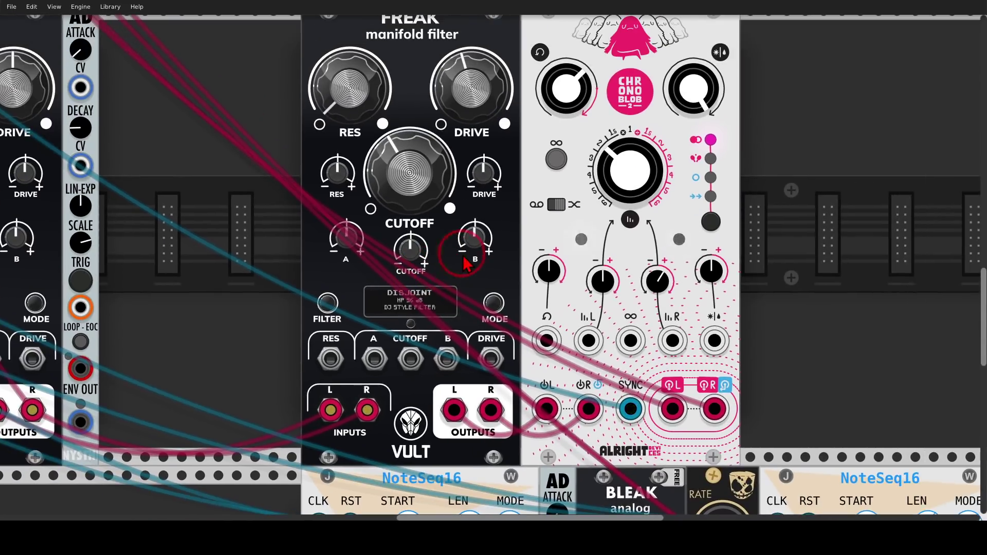
pyautogui.scroll(-5, 605, 169)
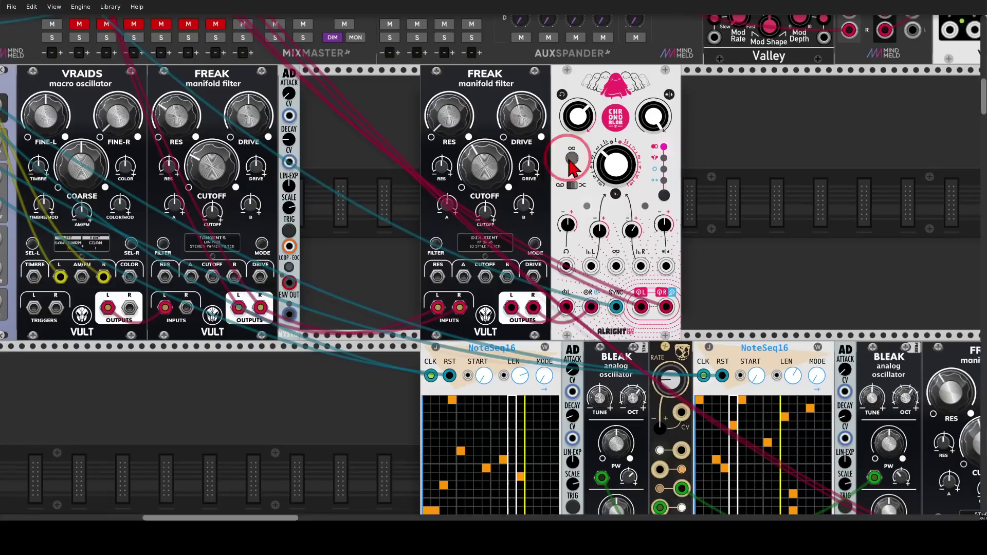
# Step: Unmute the second mixer channel and set the TANGENTS filter's cutoff to about 0.3175
pyautogui.scroll(5, 380, 158)
pyautogui.click(347, 172)
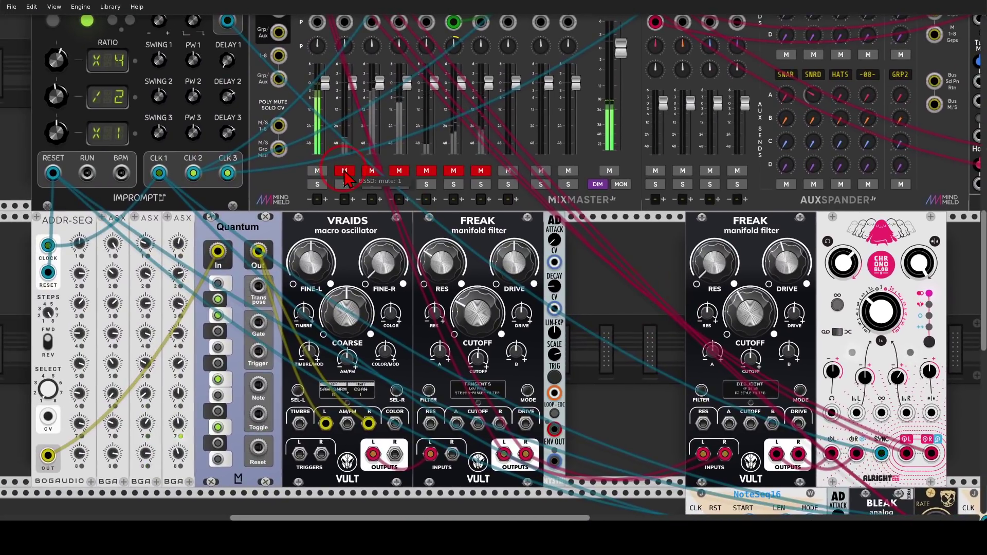
pyautogui.moveTo(469, 311)
pyautogui.mouseDown()
pyautogui.moveTo(492, 255)
pyautogui.moveTo(477, 316)
pyautogui.mouseUp()
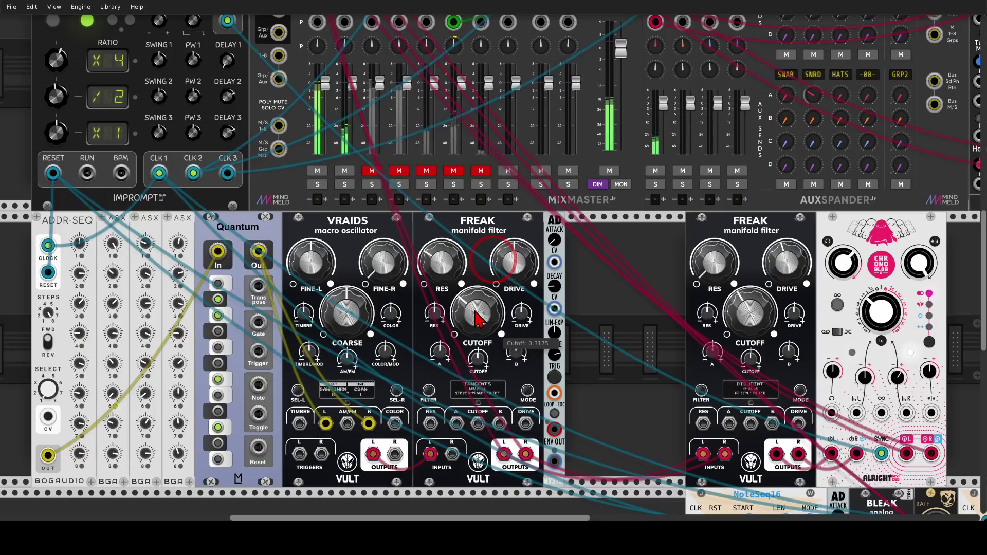
# Step: In the TANGENTS FREAK's settings, set the VCA option to DR->L&R and return to the filter display
pyautogui.scroll(-2, 487, 379)
pyautogui.scroll(5, 491, 382)
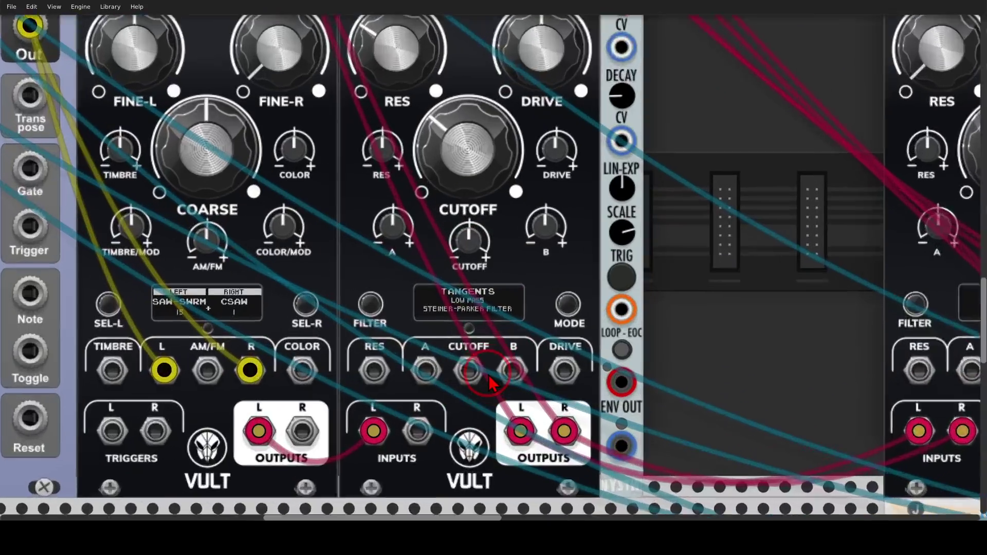
pyautogui.click(462, 309)
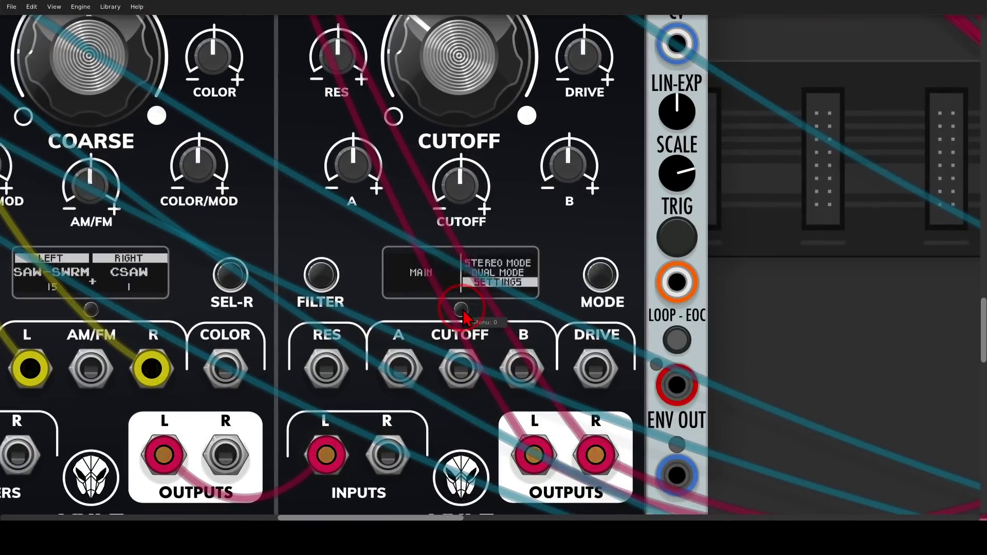
pyautogui.click(600, 276)
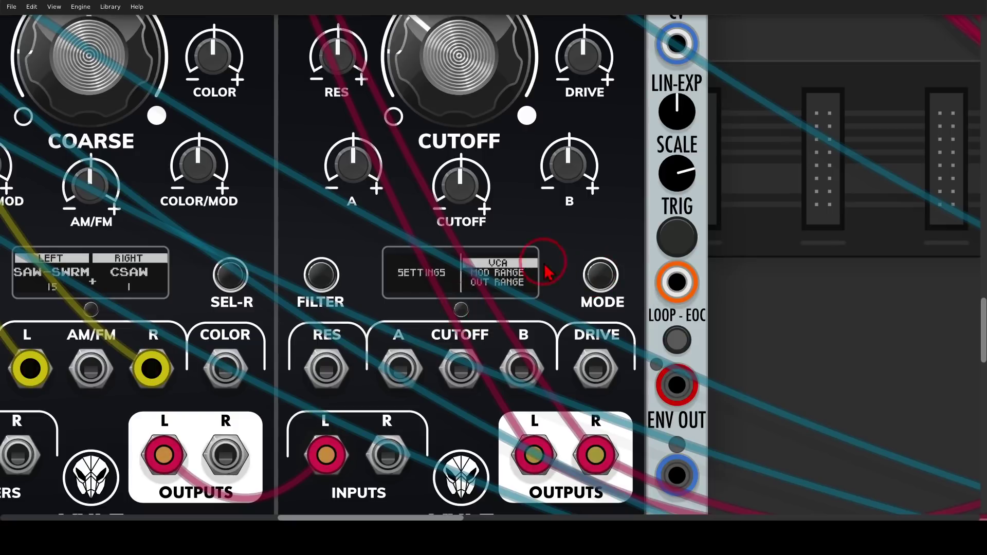
pyautogui.click(600, 276)
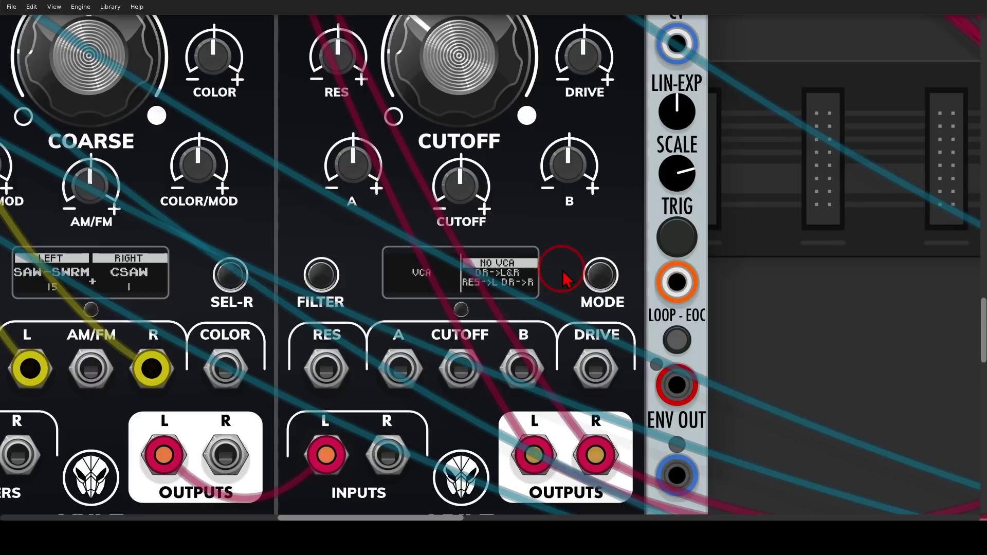
pyautogui.moveTo(543, 264); pyautogui.dragTo(555, 262)
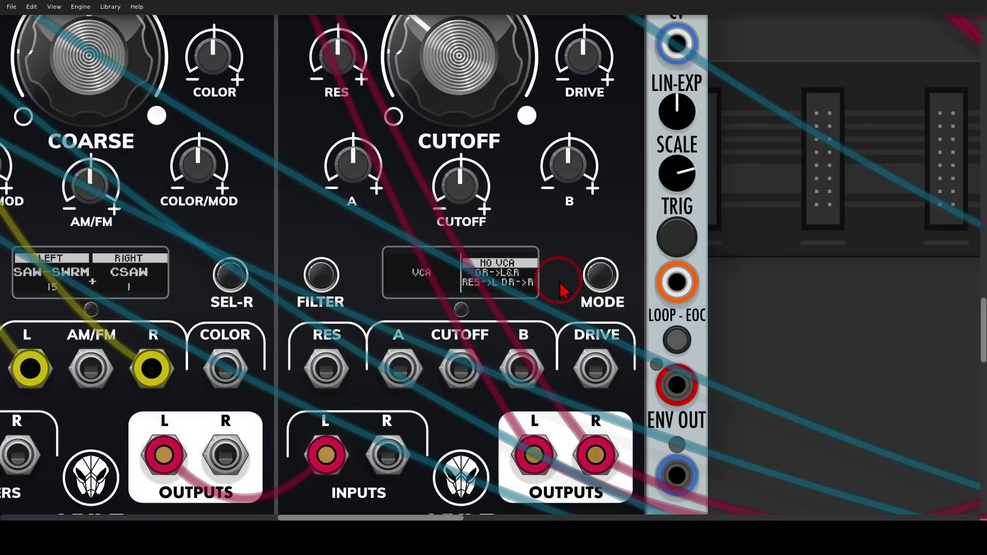
pyautogui.click(475, 275)
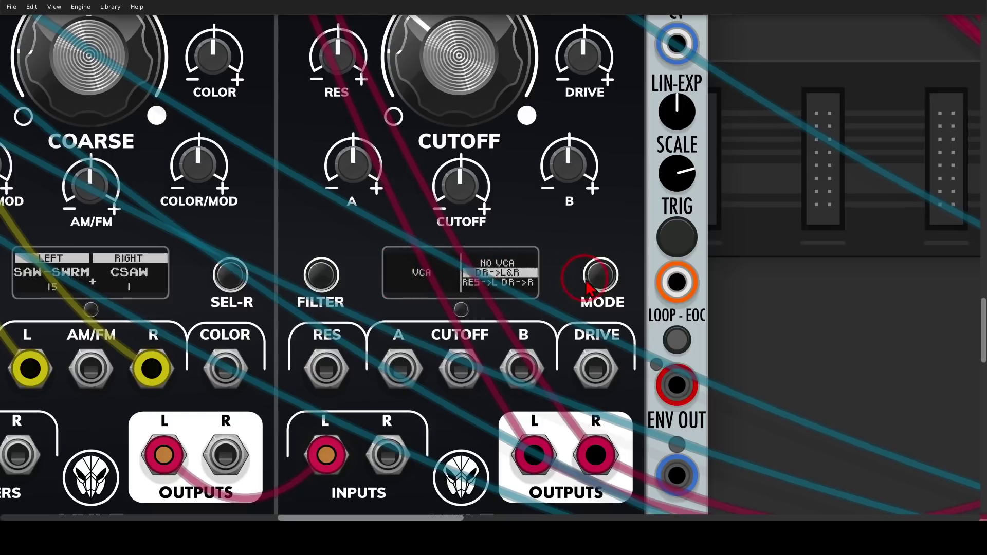
pyautogui.click(599, 274)
pyautogui.click(461, 310)
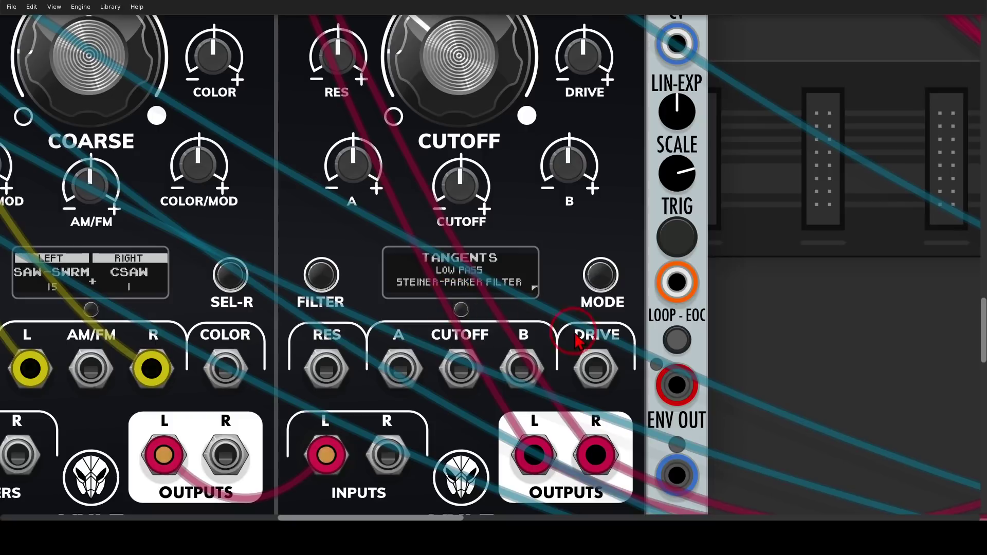
# Step: Patch the Quantum's Trigger output to the AD's trigger input and the AD's envelope output to the FREAK's DRIVE input
pyautogui.moveTo(624, 322)
pyautogui.mouseDown()
pyautogui.moveTo(548, 378)
pyautogui.moveTo(655, 375)
pyautogui.moveTo(621, 319)
pyautogui.mouseUp()
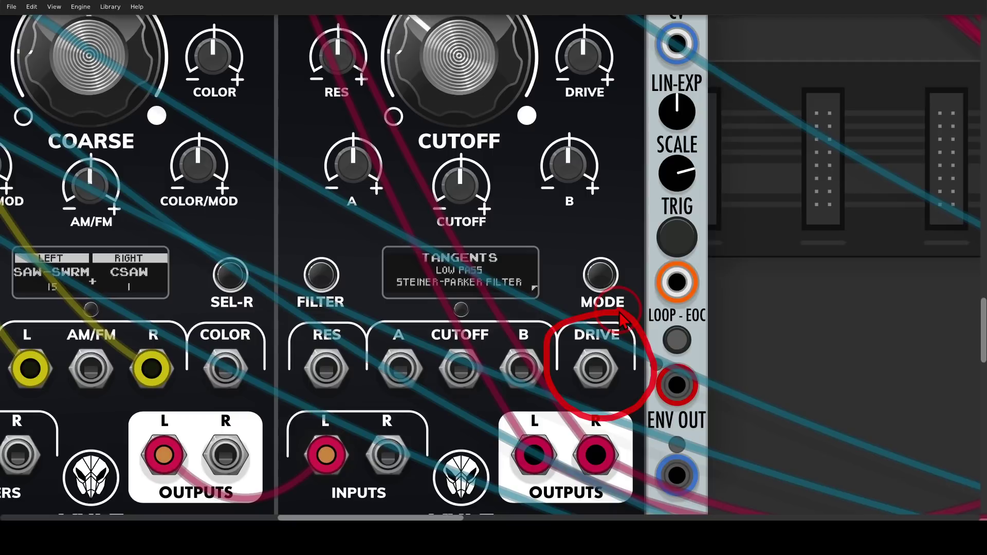
pyautogui.press('Escape')
pyautogui.scroll(-3, 596, 269)
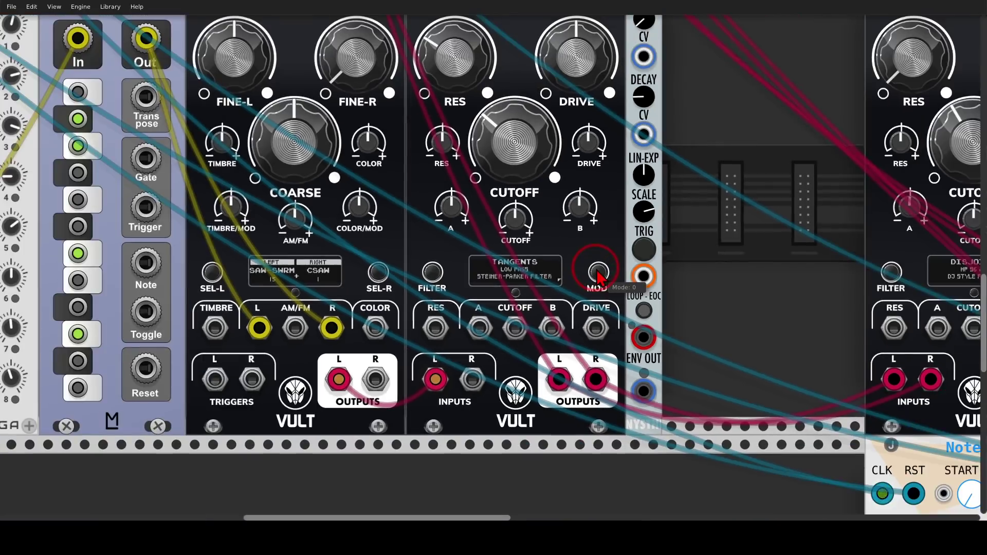
pyautogui.moveTo(573, 198); pyautogui.dragTo(579, 266)
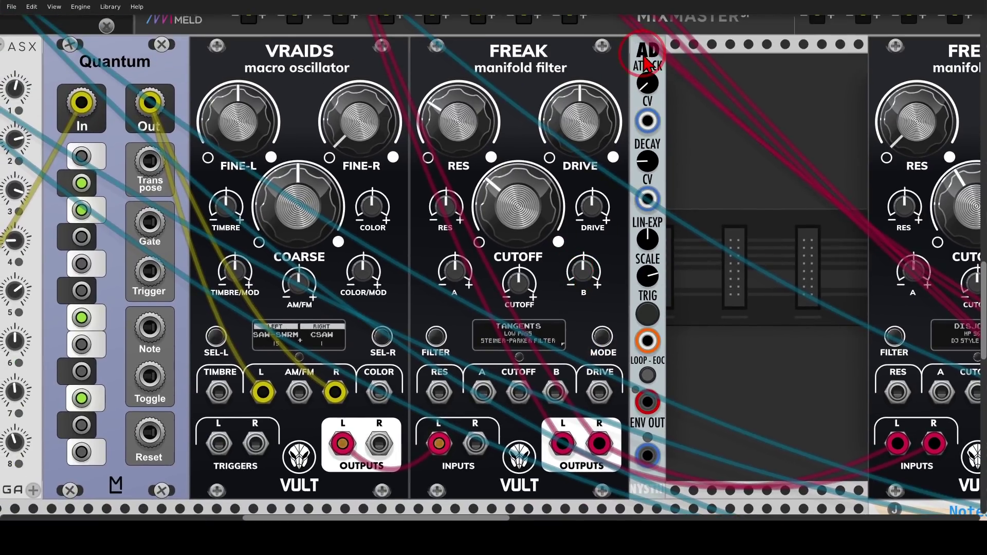
pyautogui.moveTo(150, 271); pyautogui.dragTo(645, 339)
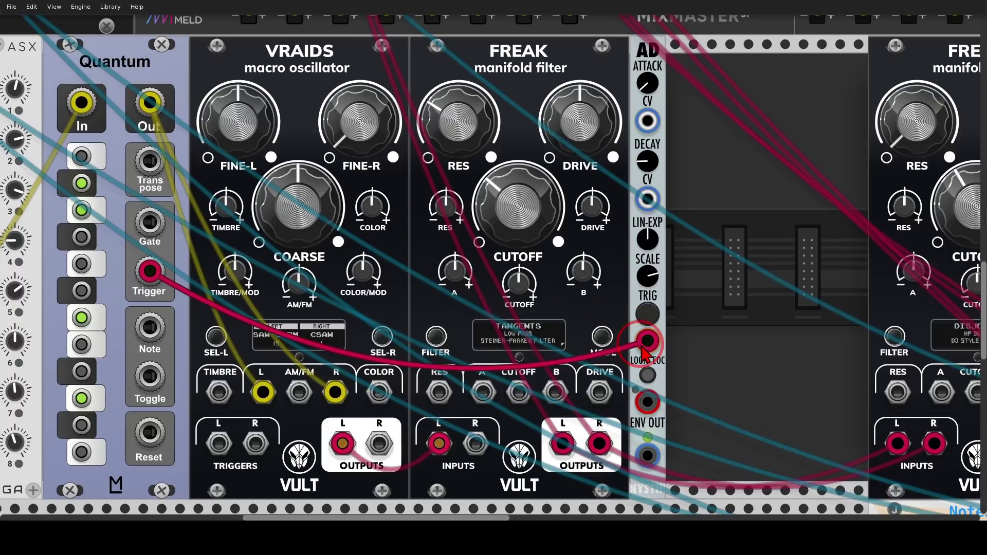
pyautogui.moveTo(647, 456); pyautogui.dragTo(609, 403)
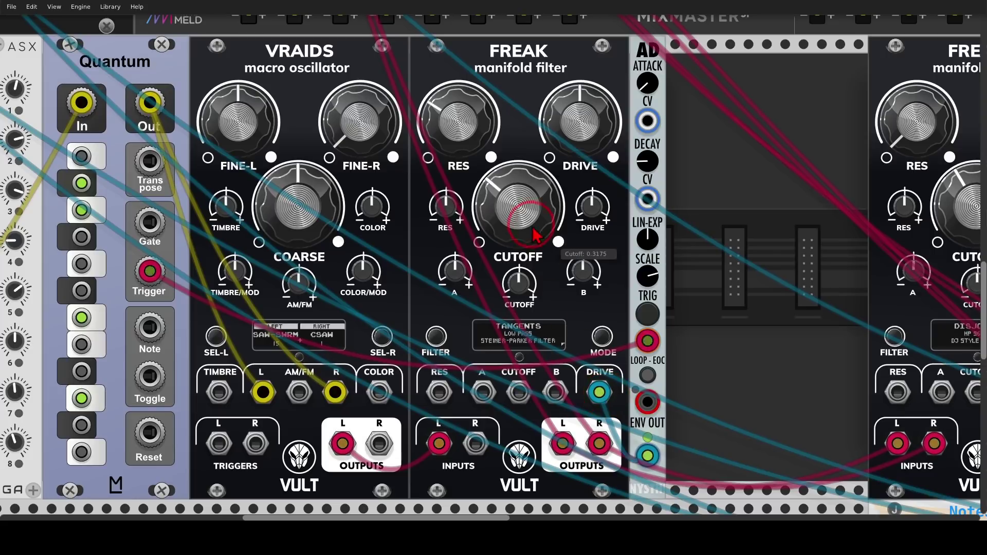
# Step: Open the TANGENTS cutoff to roughly its midpoint and patch the ADDR-SEQ output into the AD's decay CV
pyautogui.moveTo(535, 232); pyautogui.dragTo(534, 196)
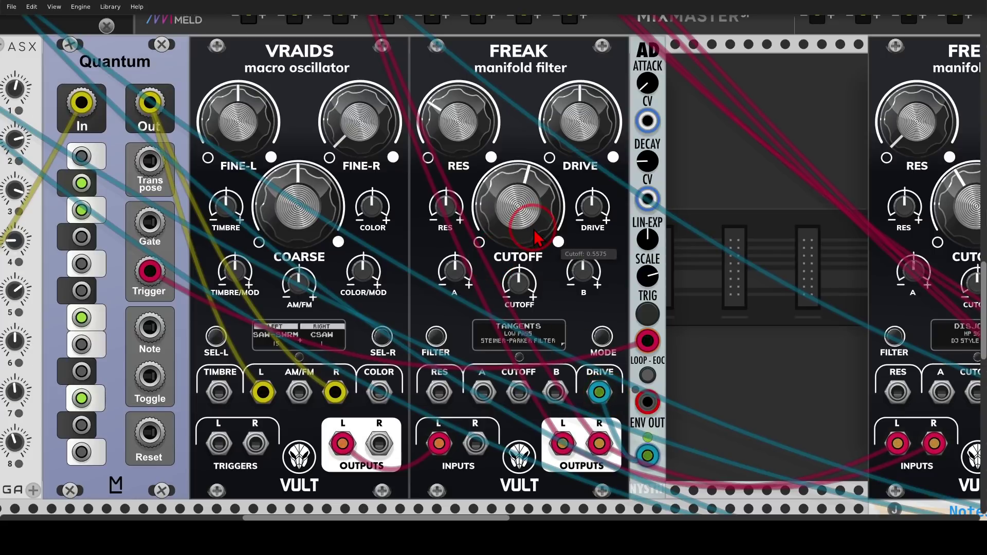
pyautogui.moveTo(534, 231); pyautogui.dragTo(534, 255)
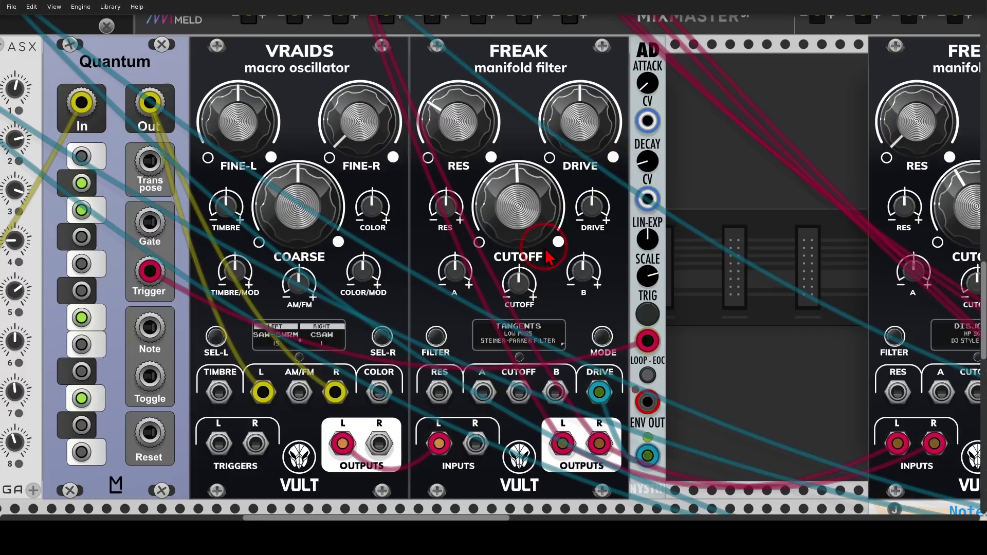
pyautogui.scroll(-3, 511, 280)
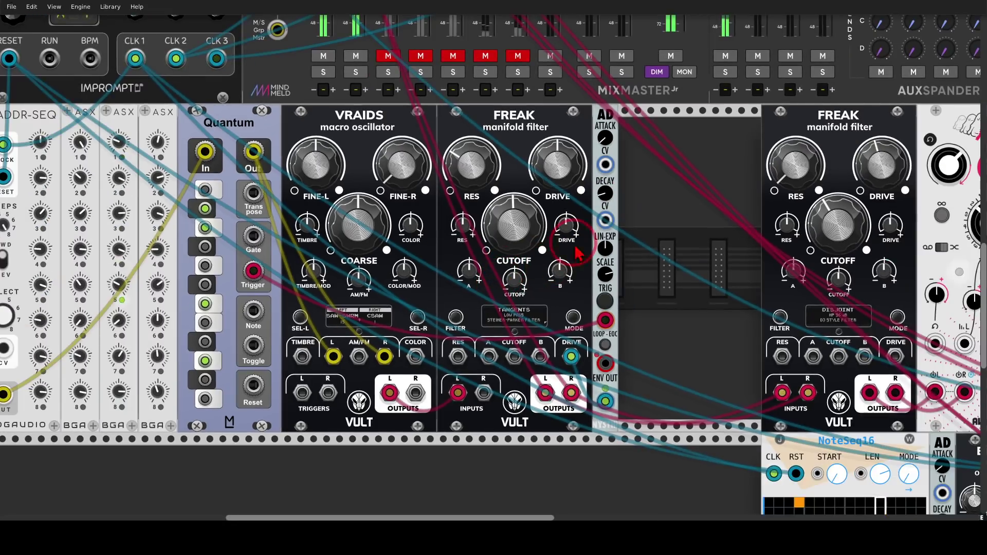
pyautogui.moveTo(607, 221); pyautogui.dragTo(111, 394)
pyautogui.moveTo(659, 290); pyautogui.dragTo(559, 271)
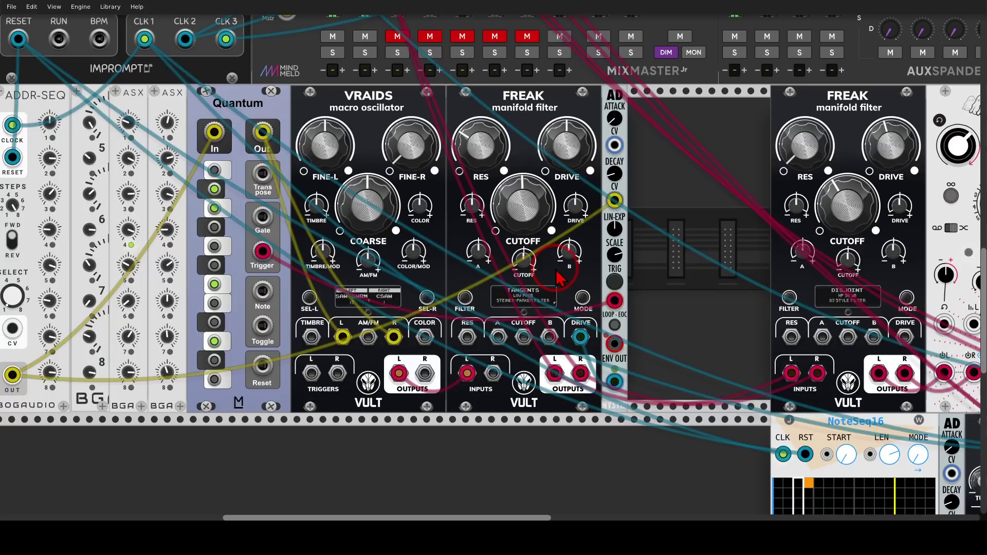
# Step: Set the TANGENTS filter's resonance to about 0.8655 and its cutoff to about 0.3565
pyautogui.moveTo(532, 228); pyautogui.dragTo(492, 264)
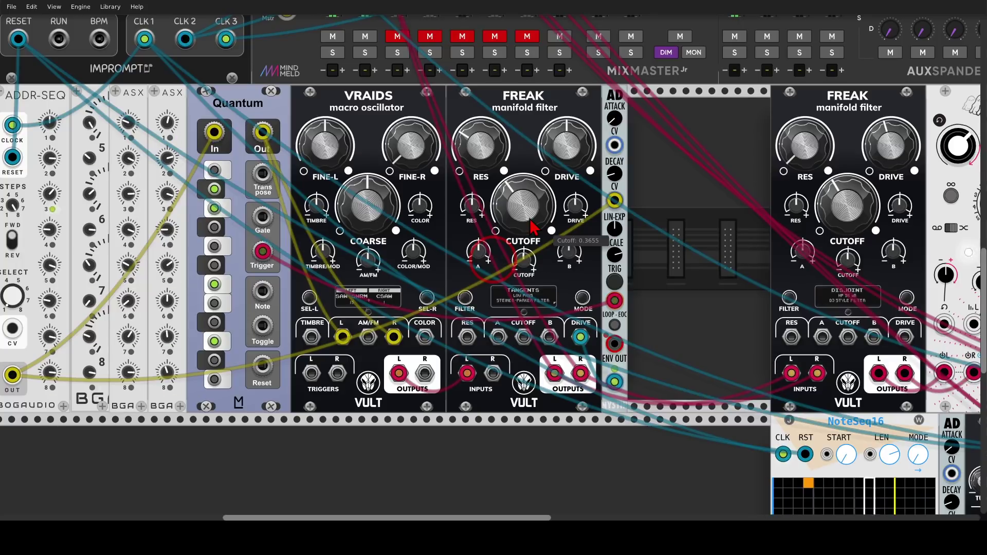
pyautogui.moveTo(480, 146); pyautogui.dragTo(480, 129)
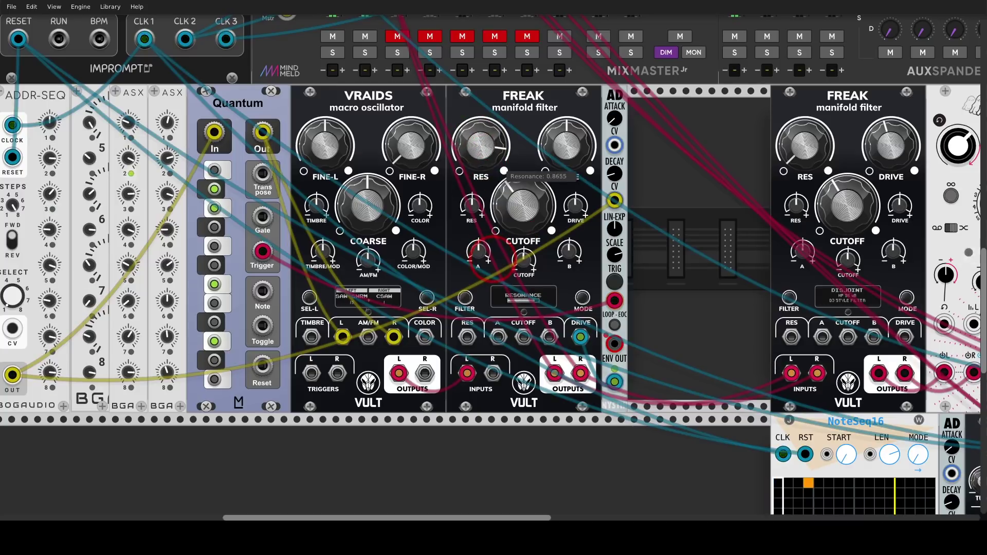
pyautogui.moveTo(522, 205)
pyautogui.mouseDown()
pyautogui.moveTo(522, 188)
pyautogui.moveTo(522, 197)
pyautogui.mouseUp()
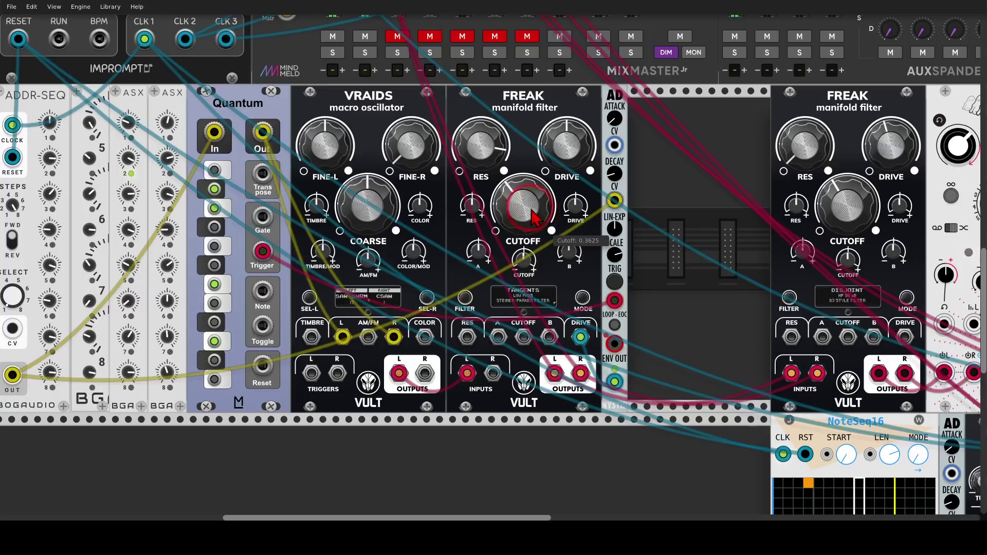
pyautogui.moveTo(520, 207)
pyautogui.mouseDown()
pyautogui.moveTo(521, 31)
pyautogui.moveTo(520, 210)
pyautogui.mouseUp()
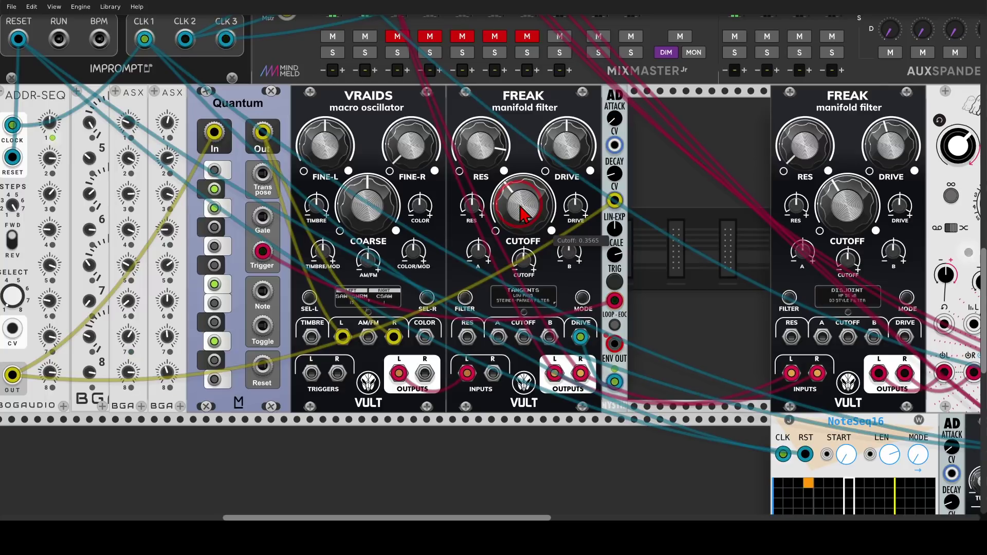
# Step: Examine the two NoteSeq16 and BLEAK oscillator voices that feed the STABILE FREAK filter
pyautogui.moveTo(688, 337); pyautogui.dragTo(157, 103)
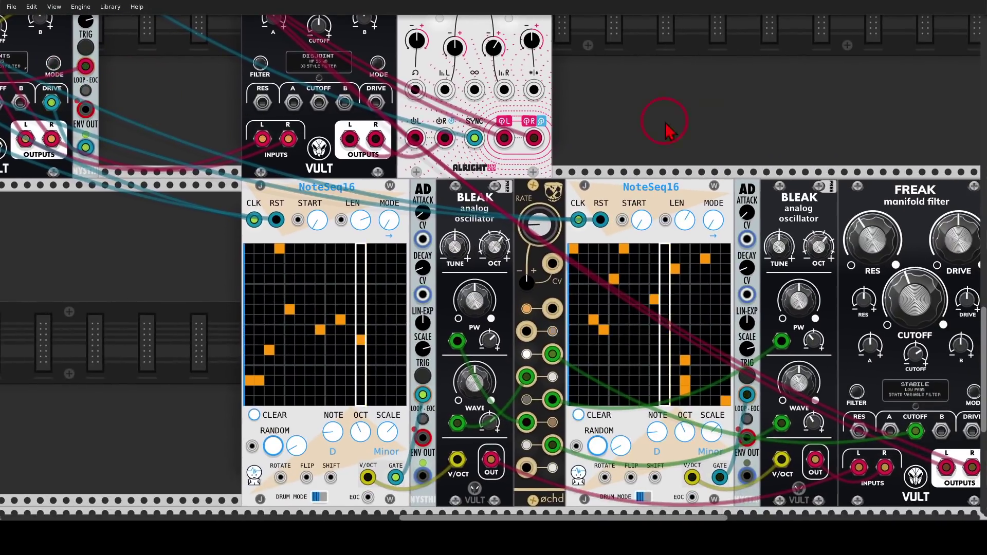
pyautogui.moveTo(731, 134); pyautogui.dragTo(658, 108)
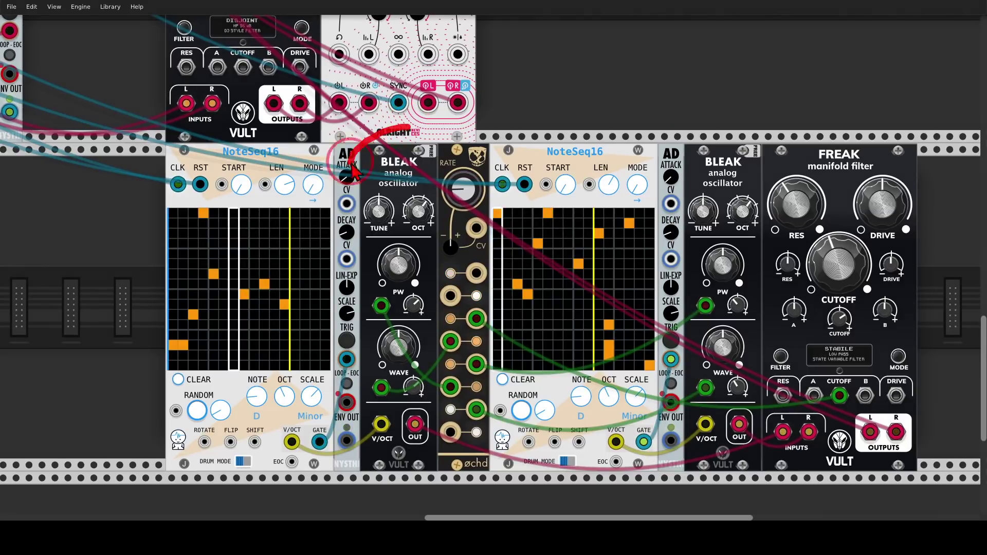
pyautogui.moveTo(353, 164); pyautogui.dragTo(407, 129)
pyautogui.moveTo(719, 132)
pyautogui.mouseDown()
pyautogui.moveTo(721, 197)
pyautogui.moveTo(715, 136)
pyautogui.mouseUp()
pyautogui.moveTo(286, 131)
pyautogui.mouseDown()
pyautogui.moveTo(204, 147)
pyautogui.moveTo(309, 146)
pyautogui.moveTo(275, 127)
pyautogui.mouseUp()
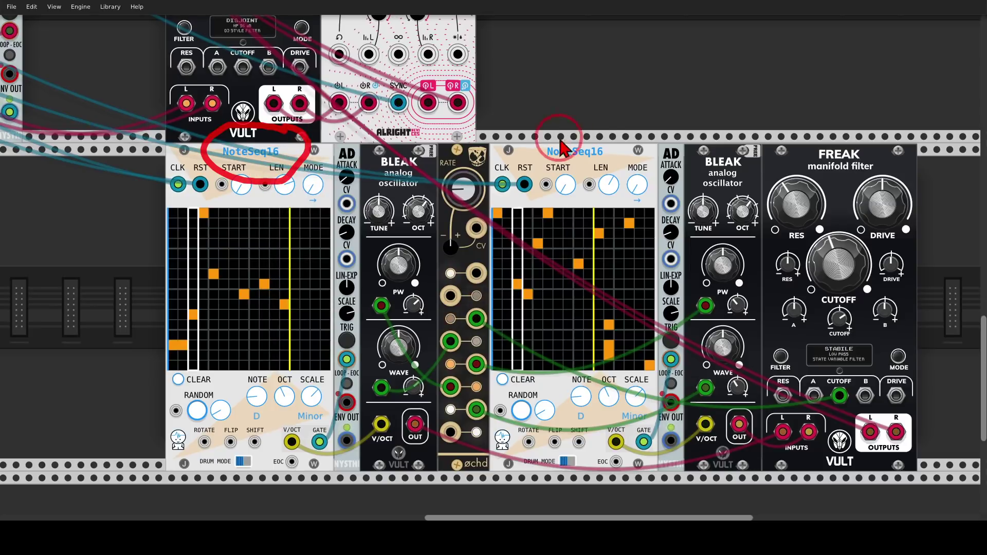
pyautogui.moveTo(560, 146)
pyautogui.mouseDown()
pyautogui.moveTo(596, 127)
pyautogui.moveTo(567, 171)
pyautogui.moveTo(588, 136)
pyautogui.mouseUp()
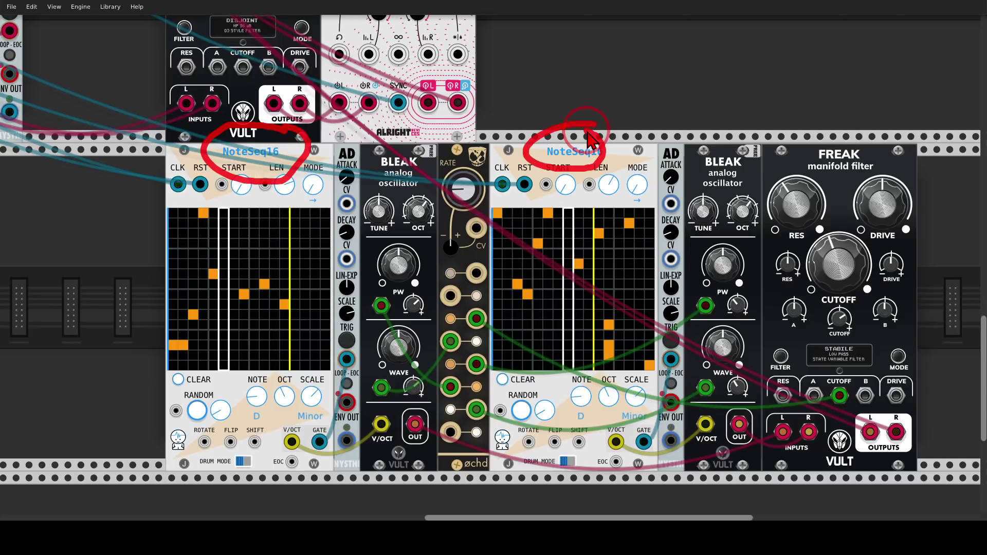
pyautogui.moveTo(795, 253); pyautogui.dragTo(781, 282)
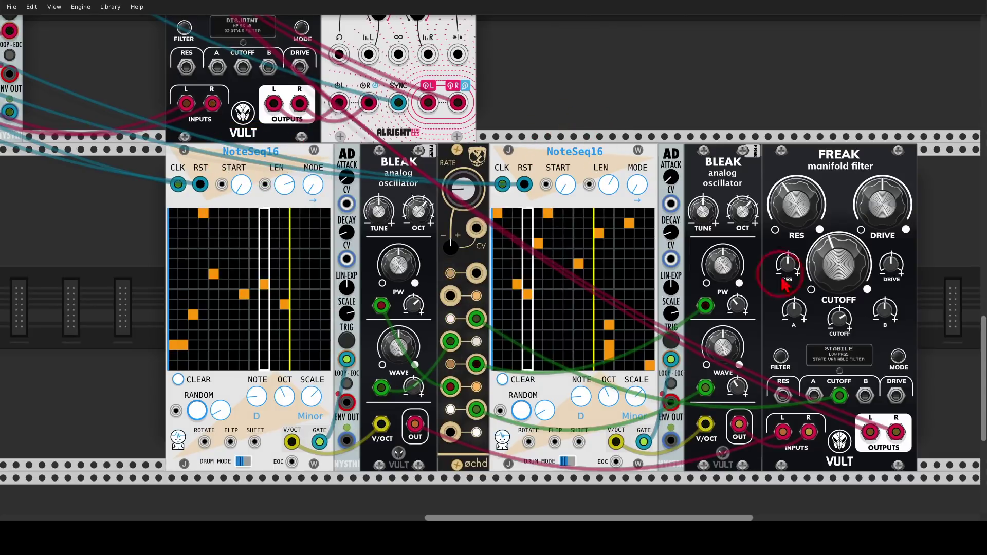
pyautogui.moveTo(848, 316)
pyautogui.mouseDown()
pyautogui.moveTo(794, 347)
pyautogui.moveTo(880, 368)
pyautogui.moveTo(862, 343)
pyautogui.mouseUp()
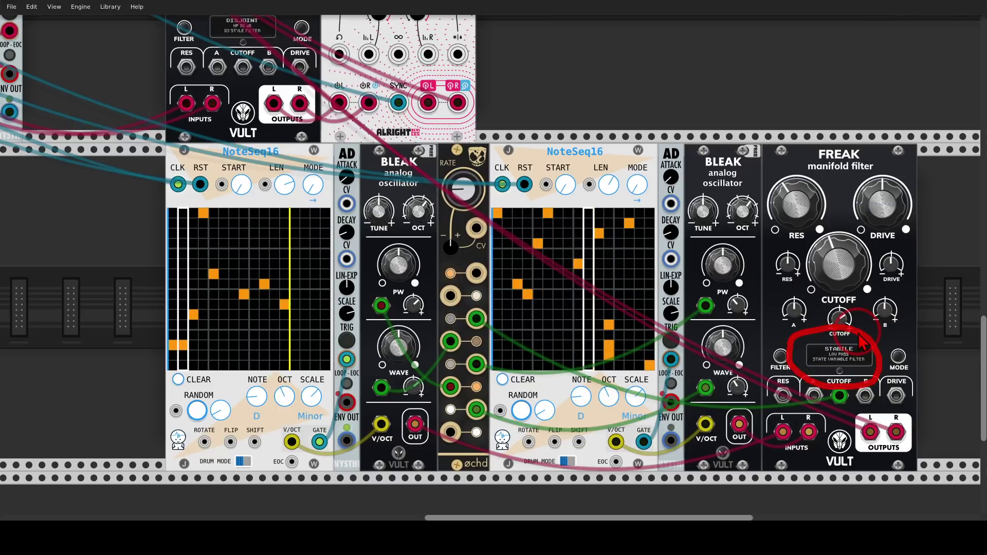
# Step: Unmute the BLEK channel on the MixMaster
pyautogui.moveTo(553, 101); pyautogui.dragTo(719, 185)
pyautogui.scroll(-3, 720, 185)
pyautogui.moveTo(507, 205); pyautogui.dragTo(667, 408)
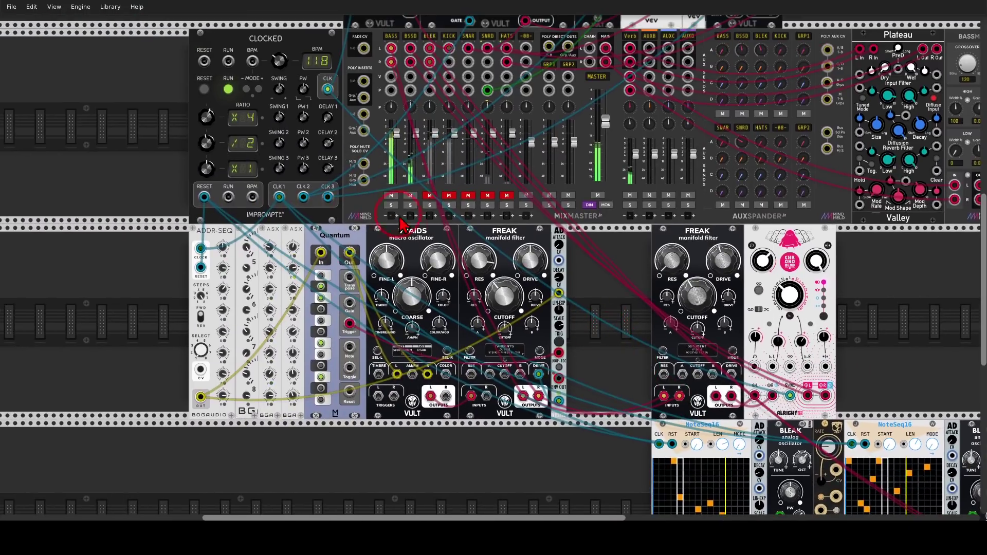
pyautogui.click(426, 197)
# Step: In the STABILE FREAK's settings, set the VCA option to RES->L DR->R and return to the filter display
pyautogui.moveTo(597, 362); pyautogui.dragTo(216, 119)
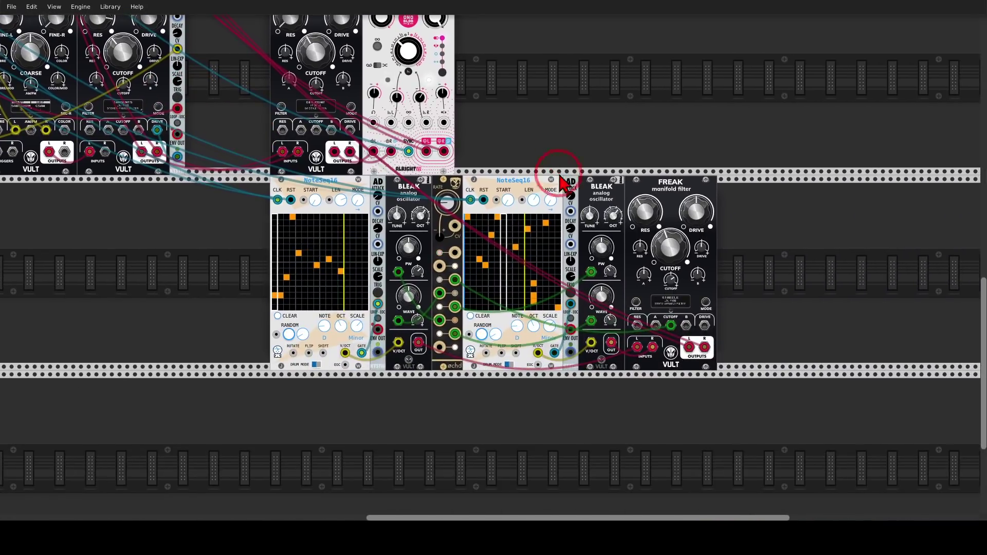
pyautogui.scroll(2, 503, 131)
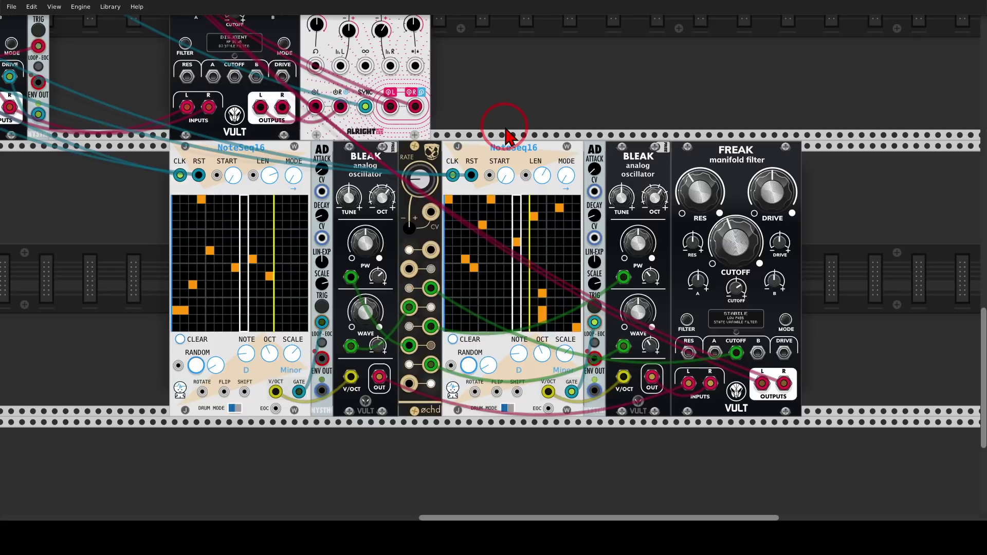
pyautogui.moveTo(744, 282)
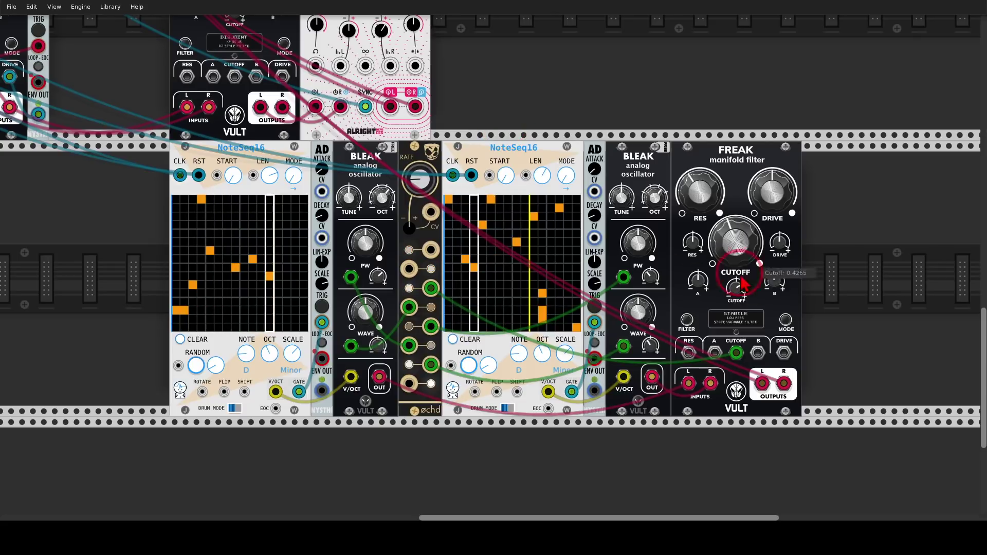
pyautogui.moveTo(815, 297); pyautogui.dragTo(671, 222)
pyautogui.scroll(4, 621, 261)
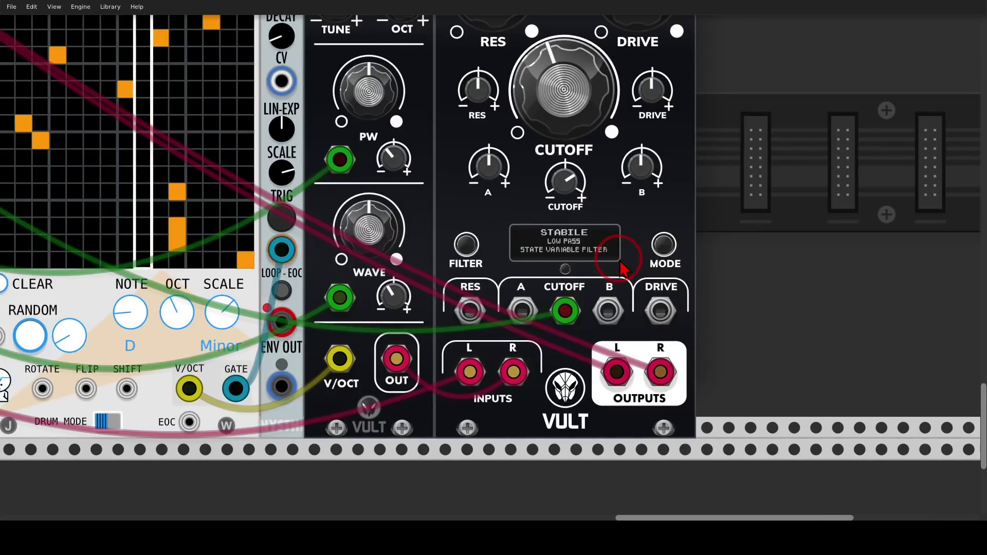
pyautogui.click(564, 269)
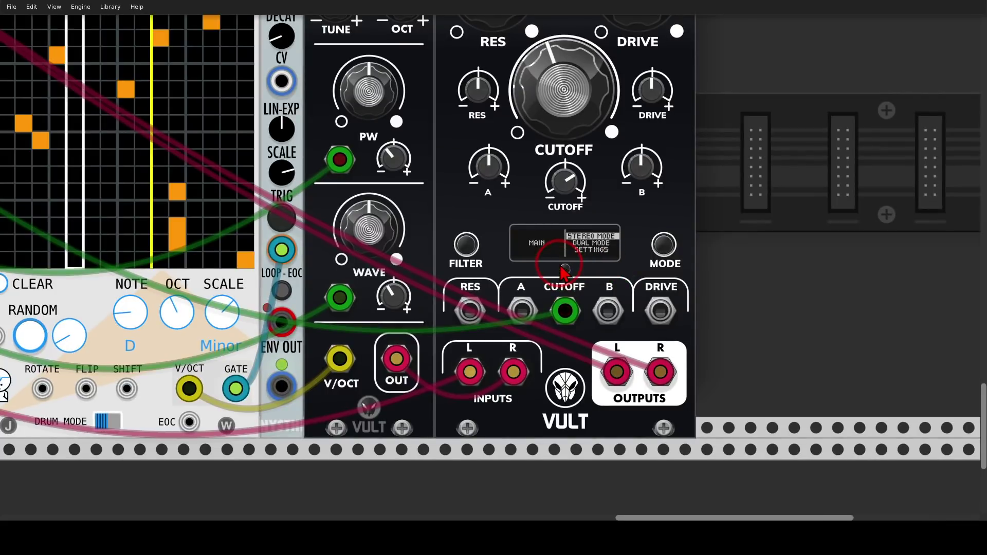
pyautogui.doubleClick(470, 247)
pyautogui.click(663, 247)
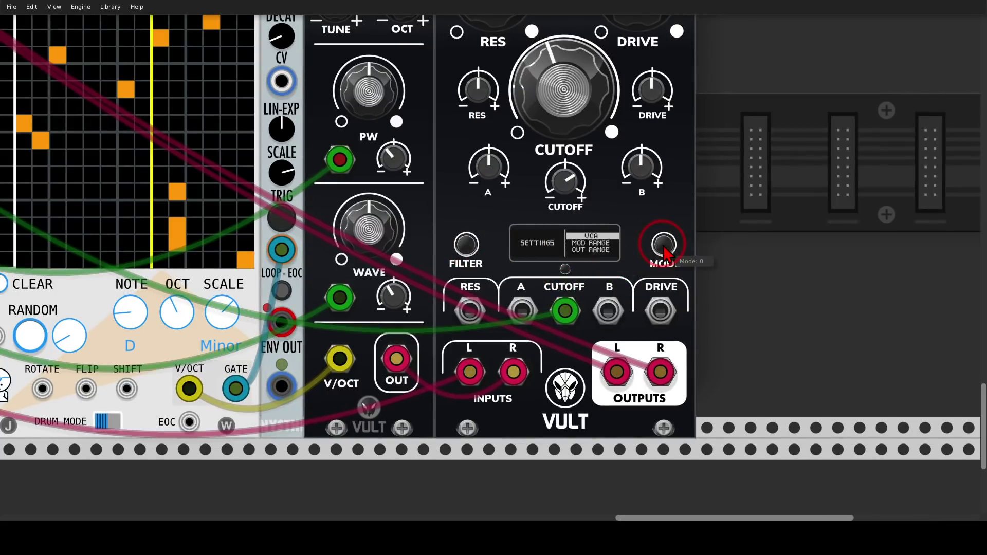
pyautogui.click(594, 248)
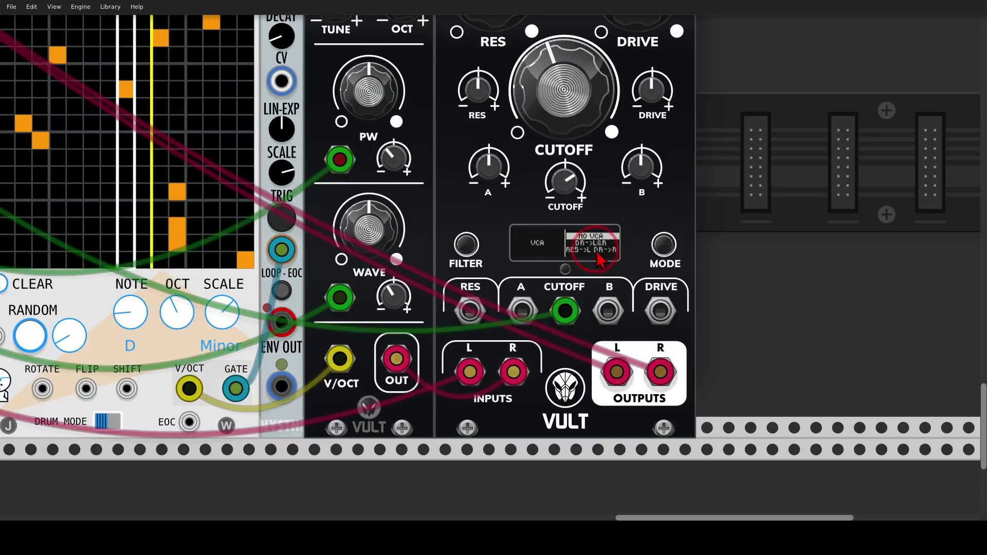
pyautogui.click(466, 248)
pyautogui.click(465, 248)
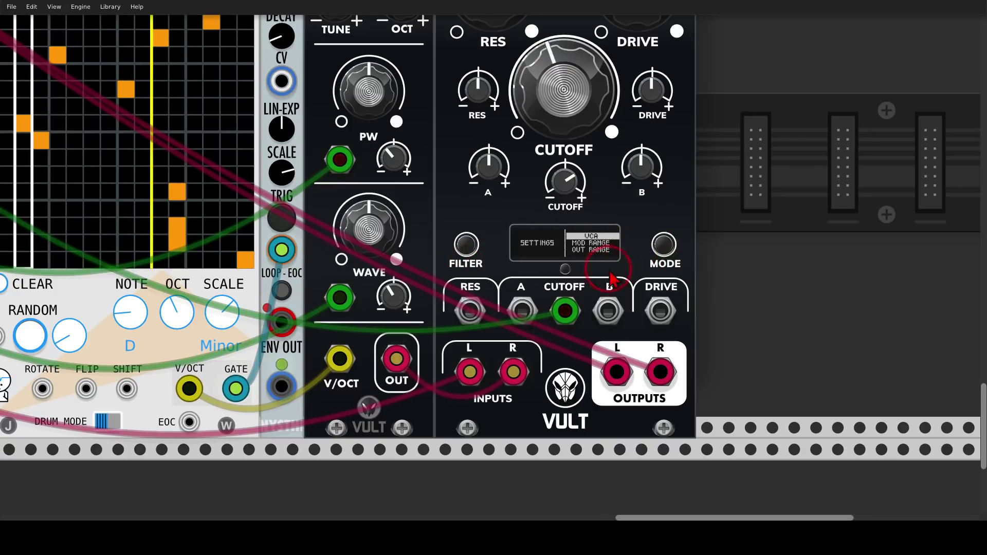
pyautogui.click(565, 270)
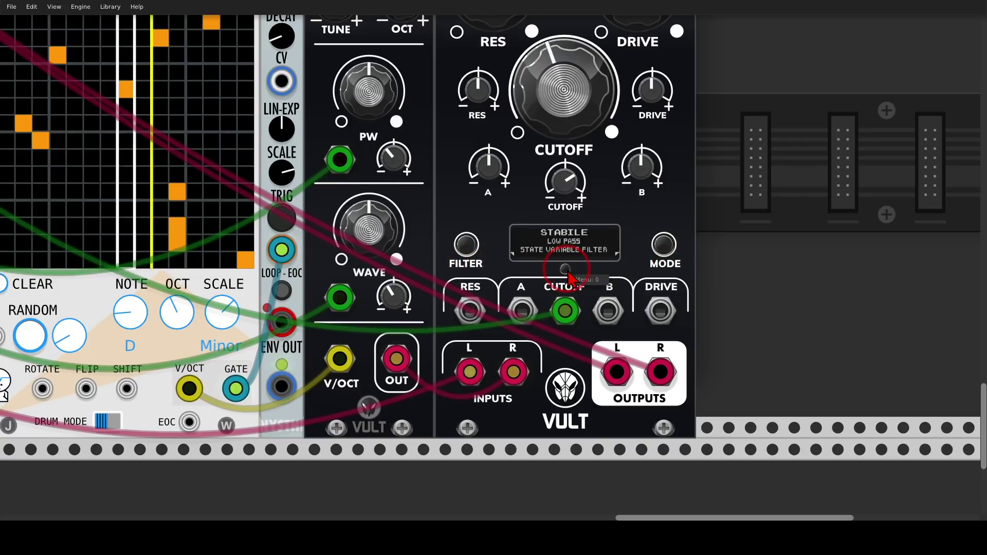
# Step: Patch the first AD's envelope output to the STABILE FREAK's RES input and the second AD's envelope output to its DRIVE input
pyautogui.moveTo(480, 270)
pyautogui.mouseDown()
pyautogui.moveTo(471, 333)
pyautogui.moveTo(499, 299)
pyautogui.moveTo(476, 277)
pyautogui.mouseUp()
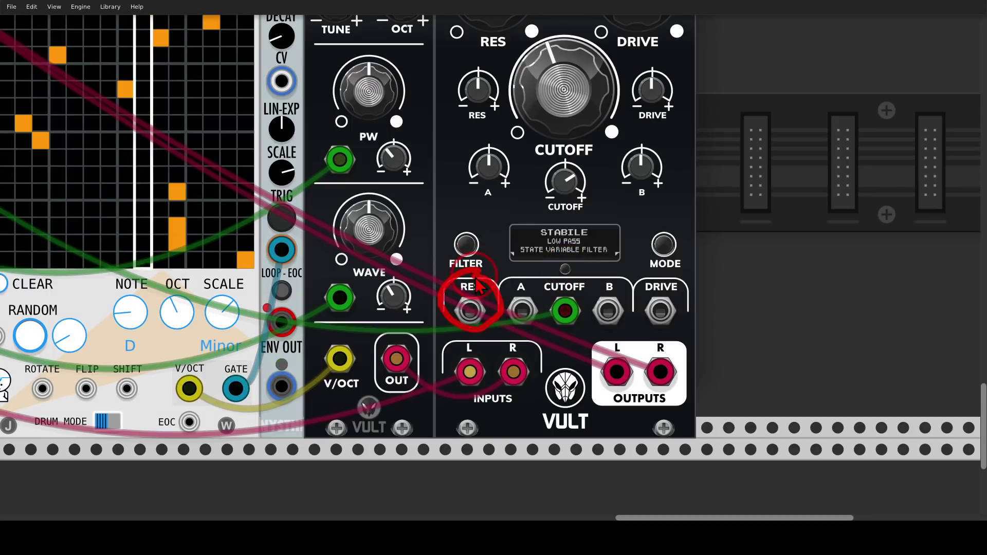
pyautogui.click(477, 284)
pyautogui.scroll(-3, 476, 278)
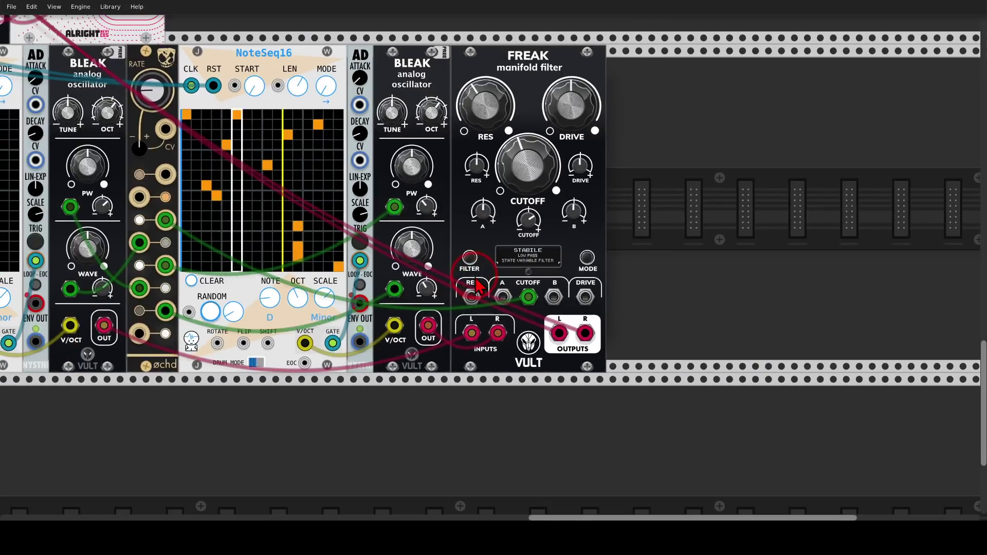
pyautogui.moveTo(473, 230); pyautogui.dragTo(574, 244)
pyautogui.moveTo(136, 357); pyautogui.dragTo(571, 312)
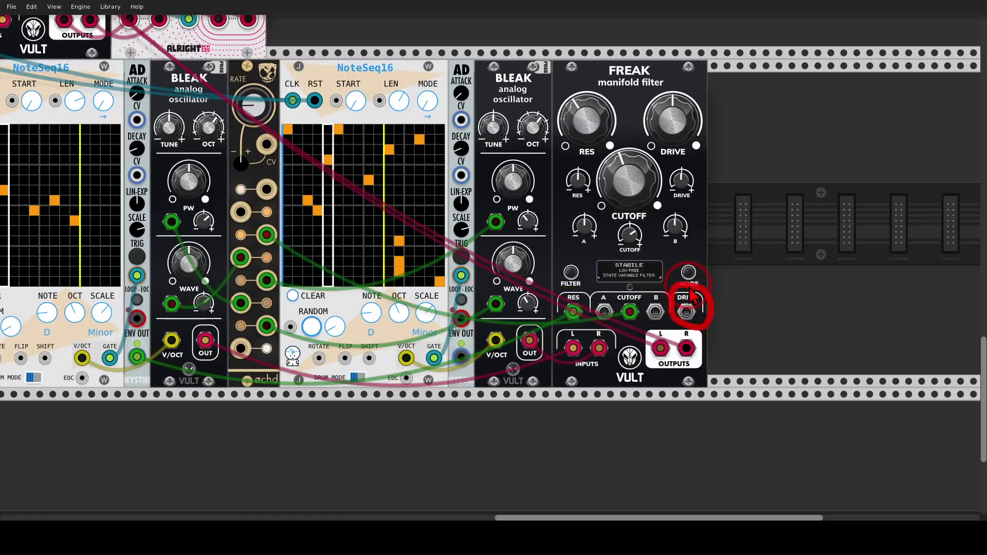
pyautogui.moveTo(461, 357); pyautogui.dragTo(687, 311)
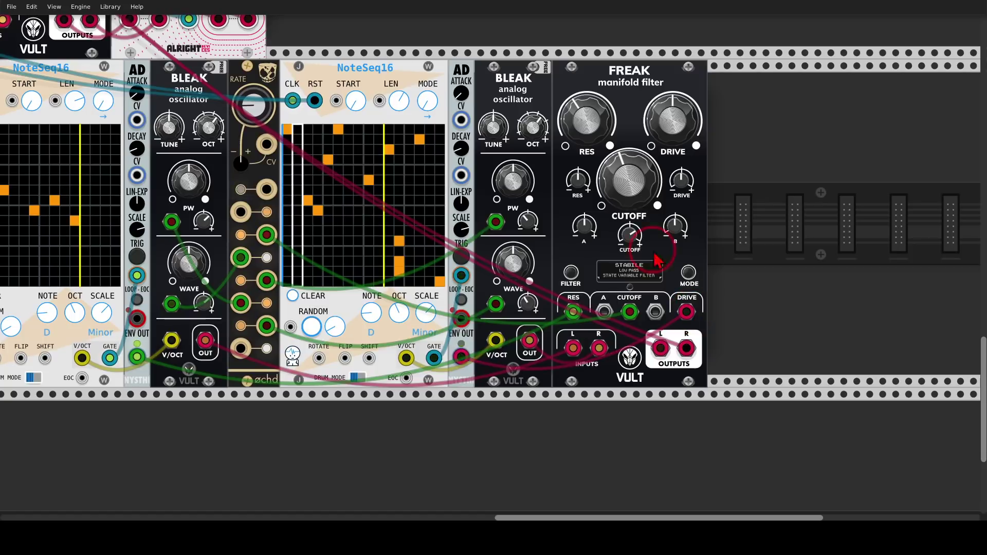
# Step: Raise the STABILE filter's cutoff to about 0.4535 and set its cutoff attenuverter to about 0.492
pyautogui.moveTo(629, 237); pyautogui.dragTo(629, 224)
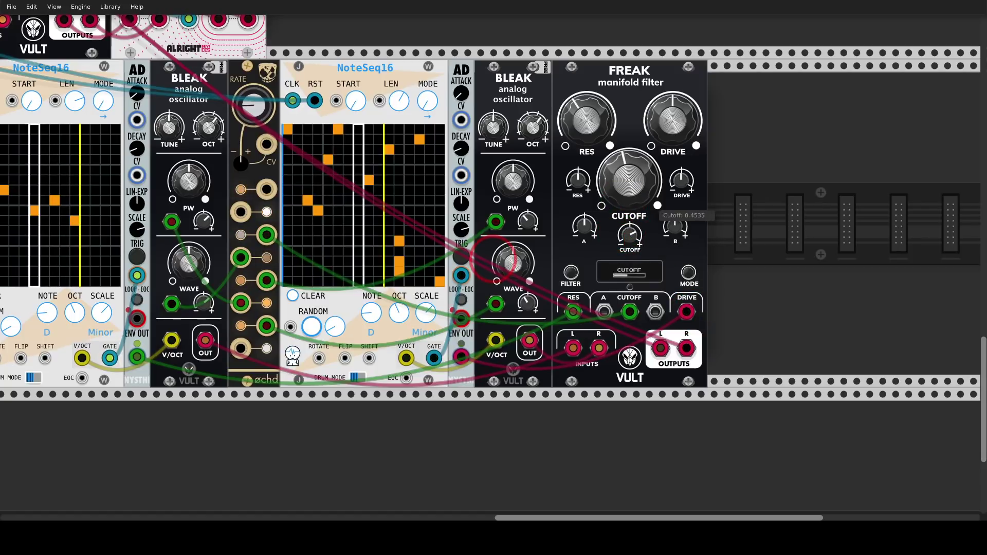
pyautogui.moveTo(630, 239)
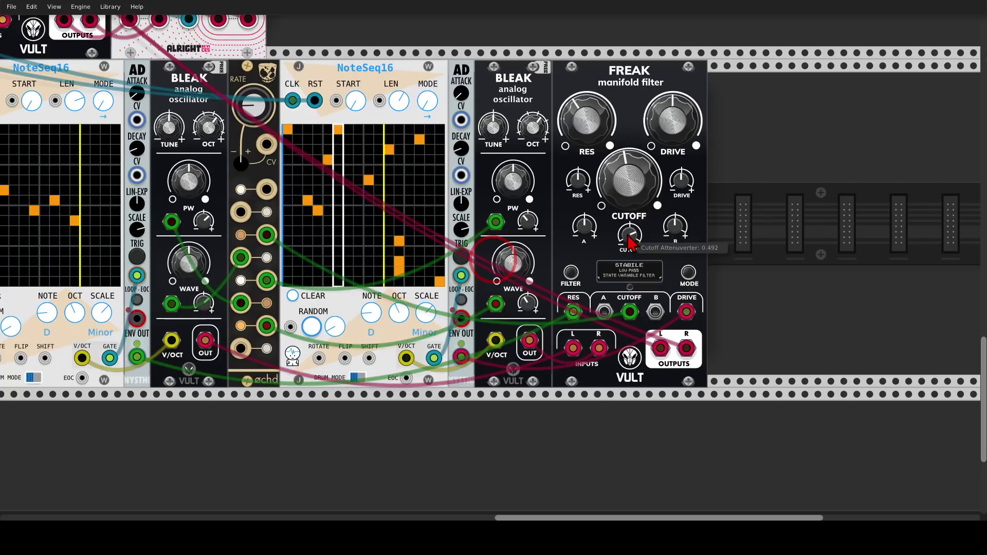
# Step: Open the TANGENTS filter's cutoff to about 0.6285
pyautogui.scroll(-3, 622, 236)
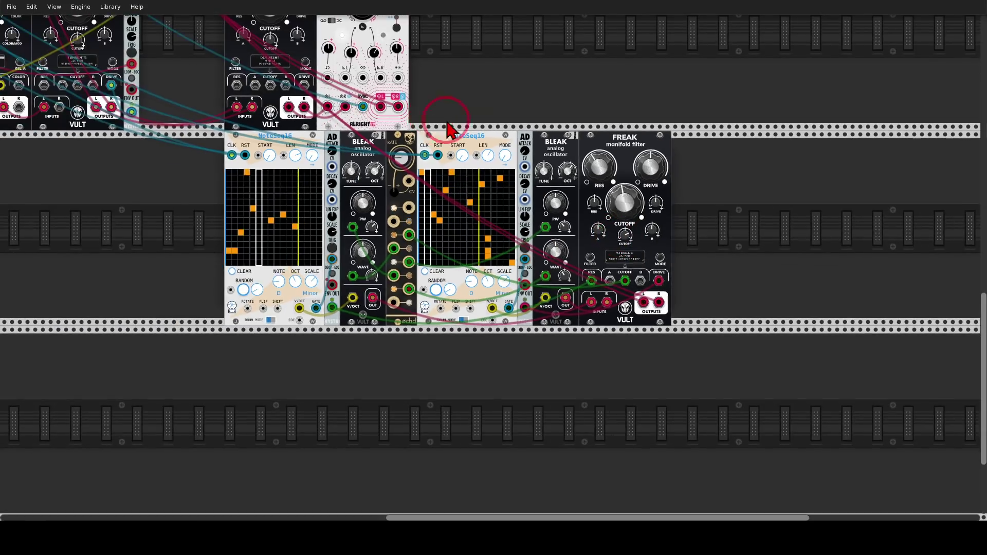
pyautogui.moveTo(443, 122); pyautogui.dragTo(763, 247)
pyautogui.moveTo(405, 139); pyautogui.dragTo(405, 135)
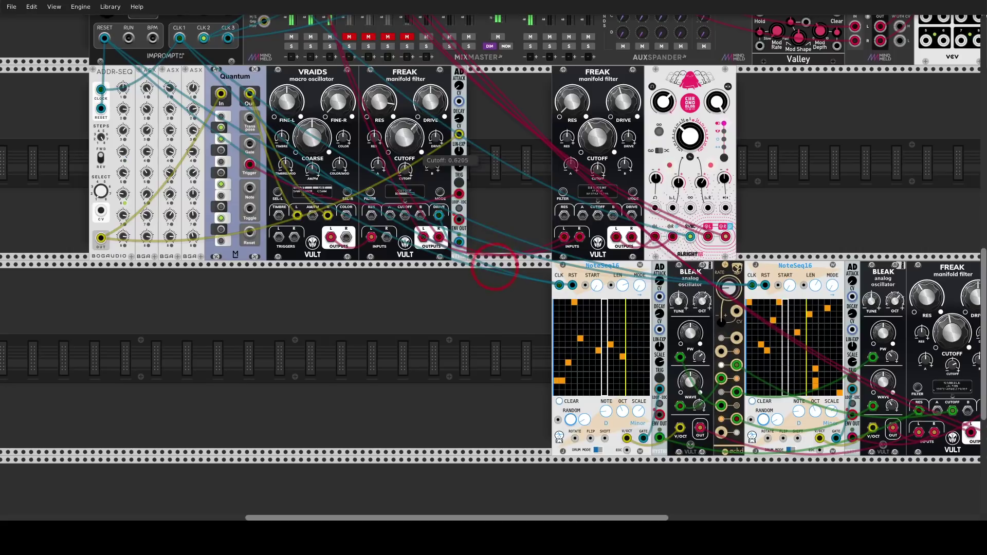
# Step: Unmute the KICK, SNAR, SNRD and HATS channels on the MixMaster one after another to bring in the drum modules
pyautogui.moveTo(507, 141); pyautogui.dragTo(533, 442)
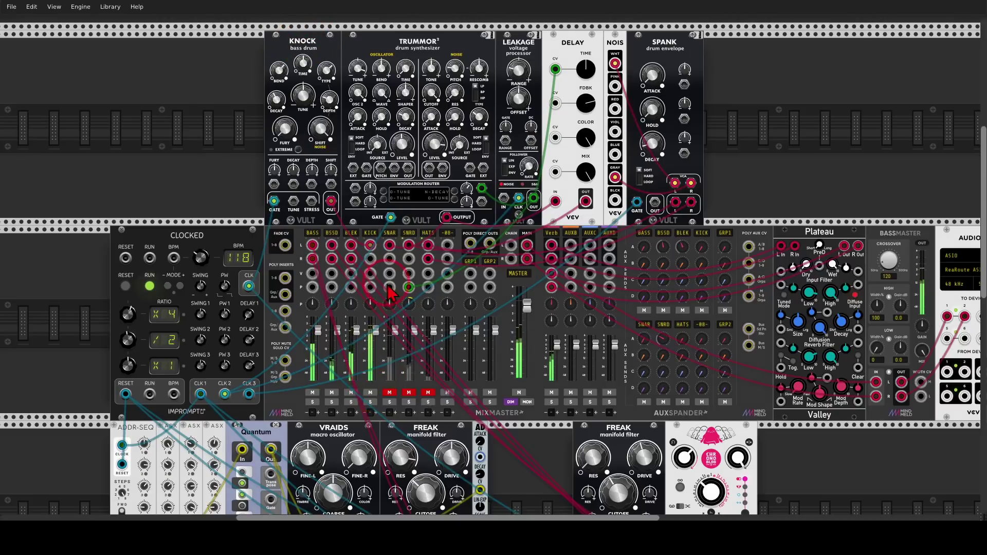
pyautogui.moveTo(439, 24); pyautogui.dragTo(386, 39)
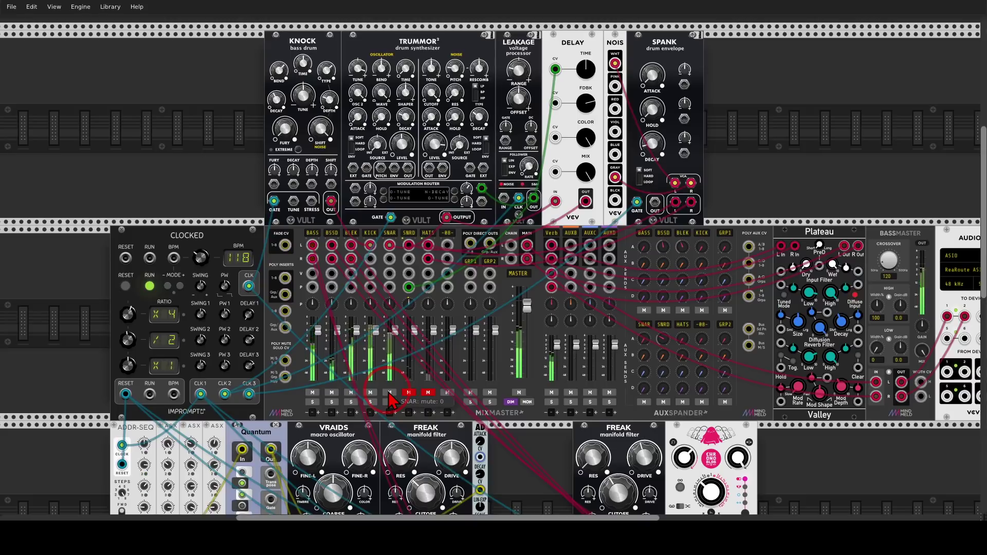
pyautogui.moveTo(589, 26)
pyautogui.mouseDown()
pyautogui.moveTo(564, 30)
pyautogui.moveTo(551, 62)
pyautogui.moveTo(592, 51)
pyautogui.moveTo(583, 31)
pyautogui.moveTo(558, 40)
pyautogui.mouseUp()
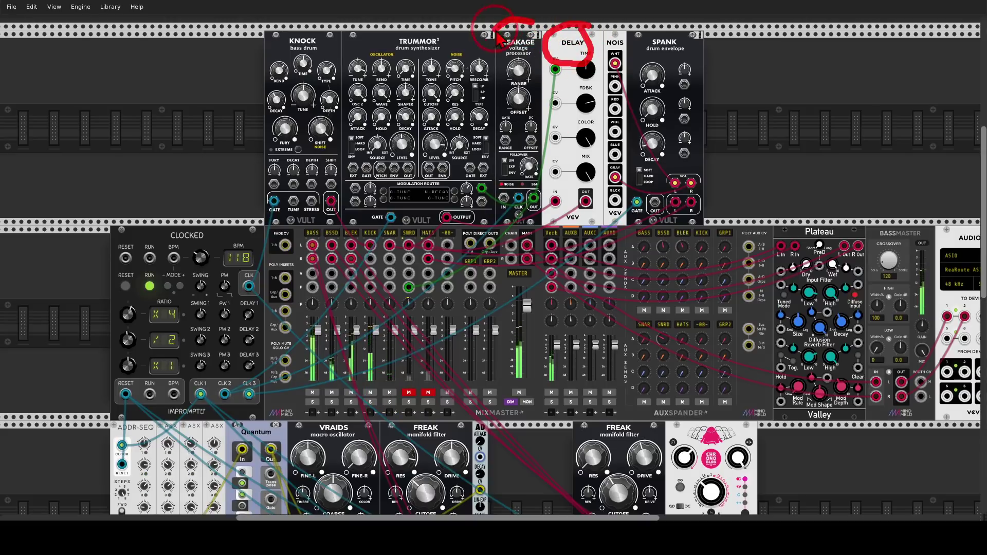
pyautogui.moveTo(513, 71)
pyautogui.mouseDown()
pyautogui.moveTo(540, 72)
pyautogui.moveTo(549, 44)
pyautogui.mouseUp()
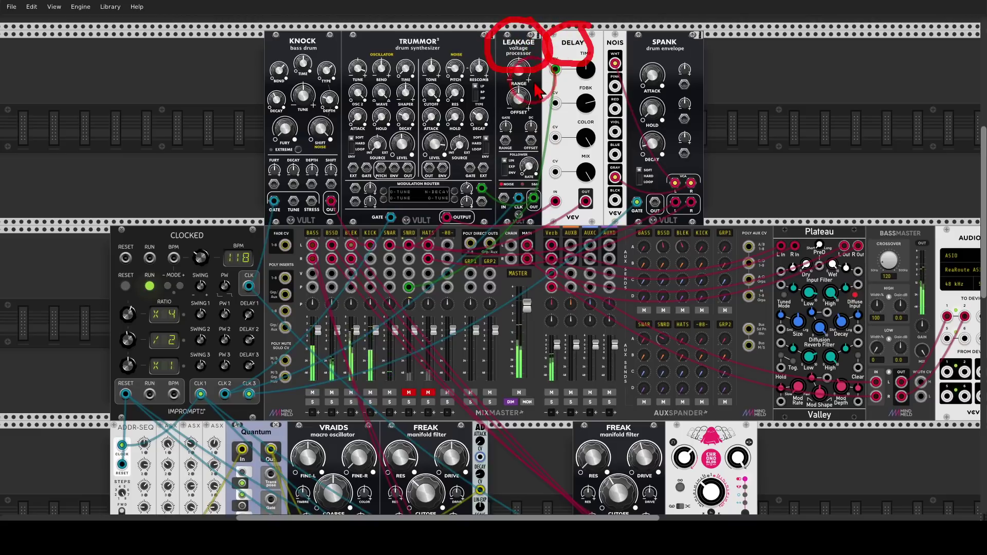
pyautogui.click(528, 116)
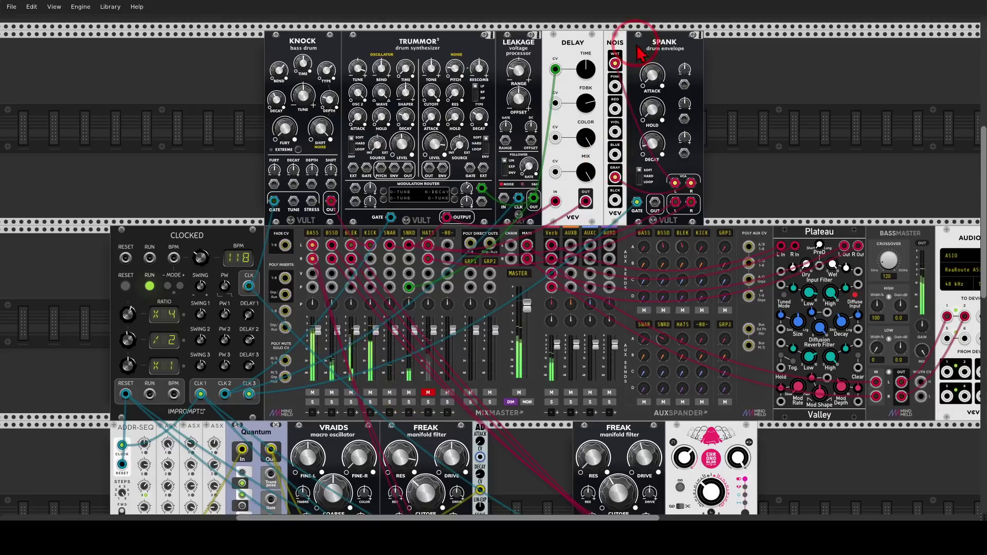
pyautogui.moveTo(631, 38)
pyautogui.mouseDown()
pyautogui.moveTo(602, 47)
pyautogui.moveTo(590, 174)
pyautogui.mouseUp()
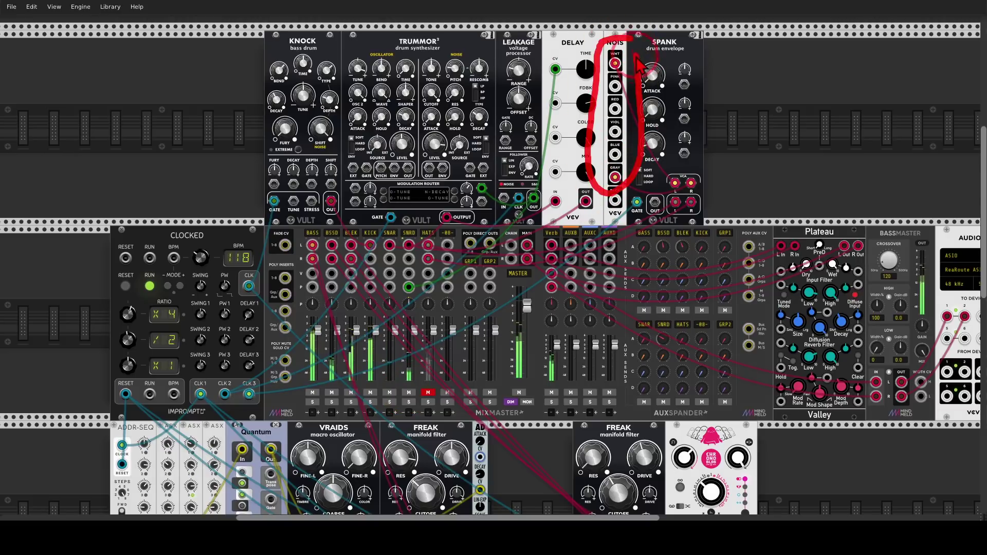
pyautogui.click(648, 93)
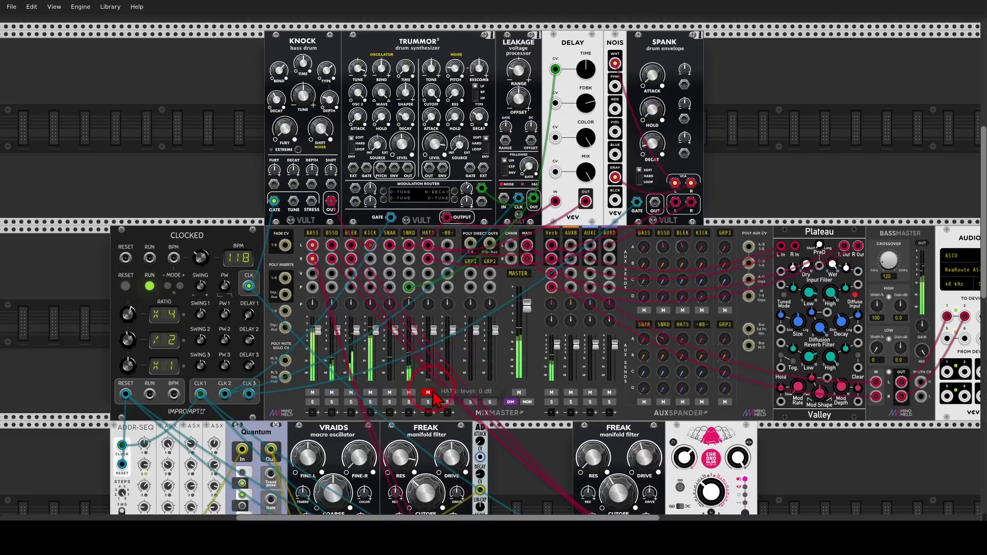
# Step: Sweep the TANGENTS filter's cutoff up to about 0.661 and back down to about 0.331 with the full patch playing
pyautogui.scroll(-3, 432, 393)
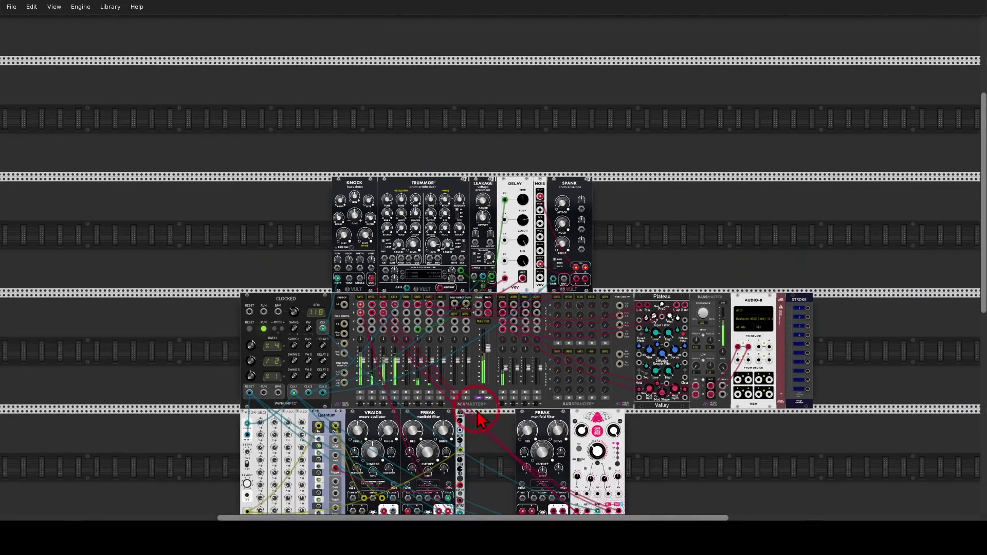
pyautogui.moveTo(488, 437); pyautogui.dragTo(430, 289)
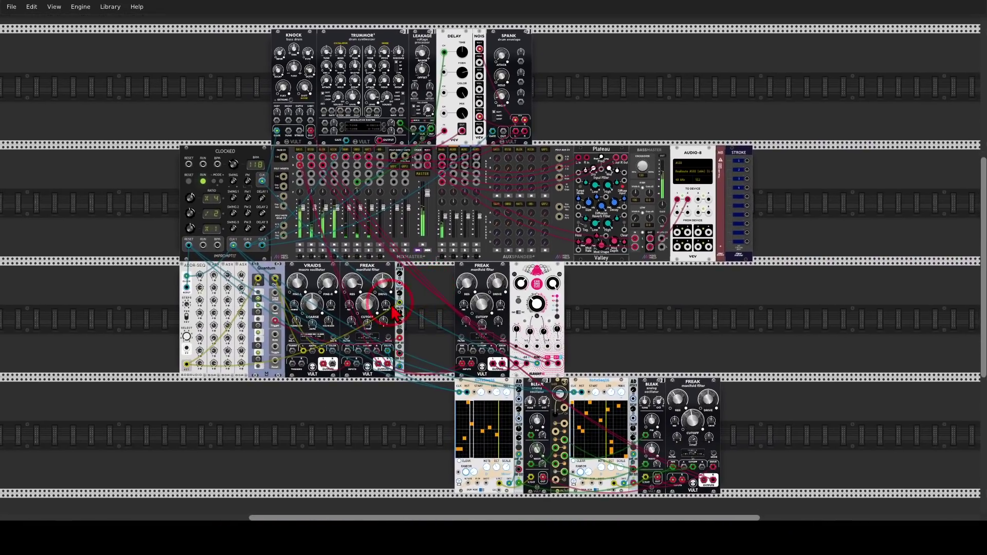
pyautogui.moveTo(370, 307); pyautogui.dragTo(367, 296)
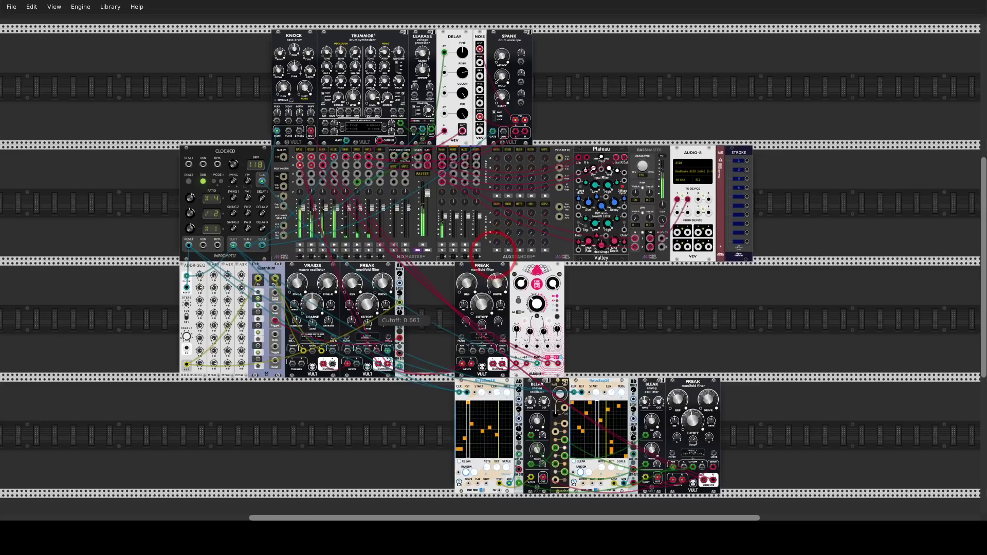
pyautogui.moveTo(367, 296); pyautogui.dragTo(367, 306)
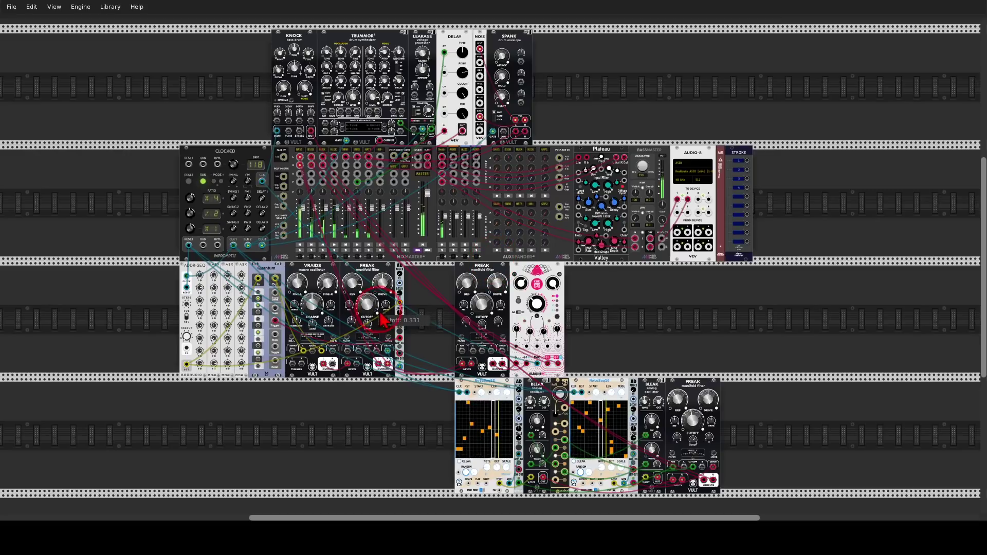
# Step: Raise the STABILE filter's cutoff to 0.704 and adjust the cutoff of the TANGENTS filter beside VRAIDS while the full patch plays
pyautogui.moveTo(688, 420); pyautogui.dragTo(688, 421)
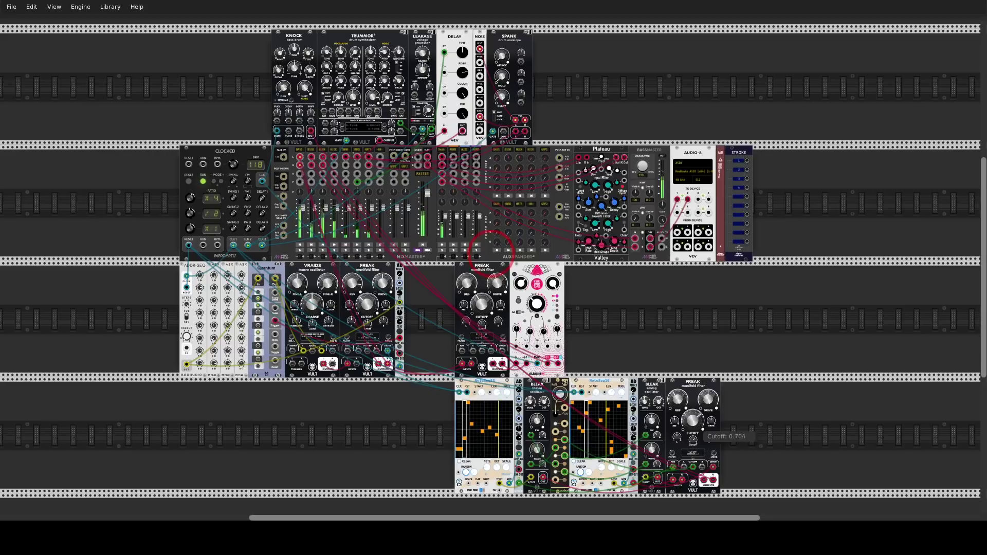
pyautogui.click(374, 311)
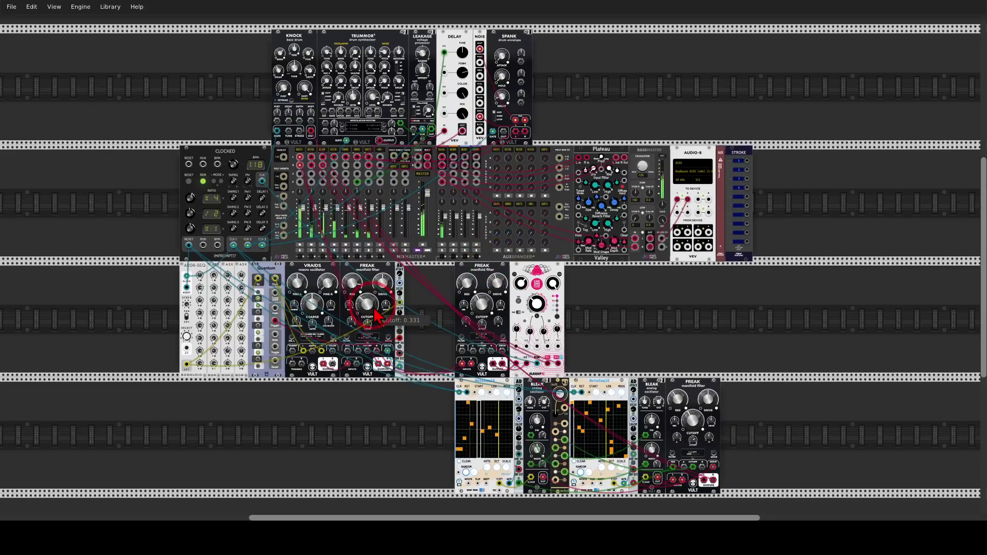
pyautogui.moveTo(367, 307)
pyautogui.mouseDown()
pyautogui.moveTo(367, 288)
pyautogui.moveTo(371, 309)
pyautogui.mouseUp()
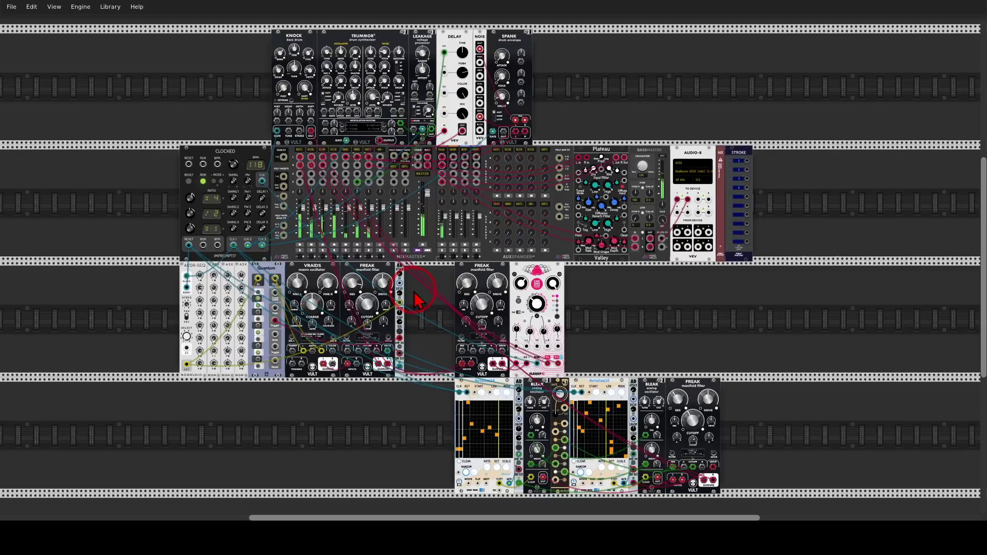
# Step: Switch the TANGENTS Freak filter beside Grid Seq from stereo mode to dual mode
pyautogui.scroll(5, 416, 300)
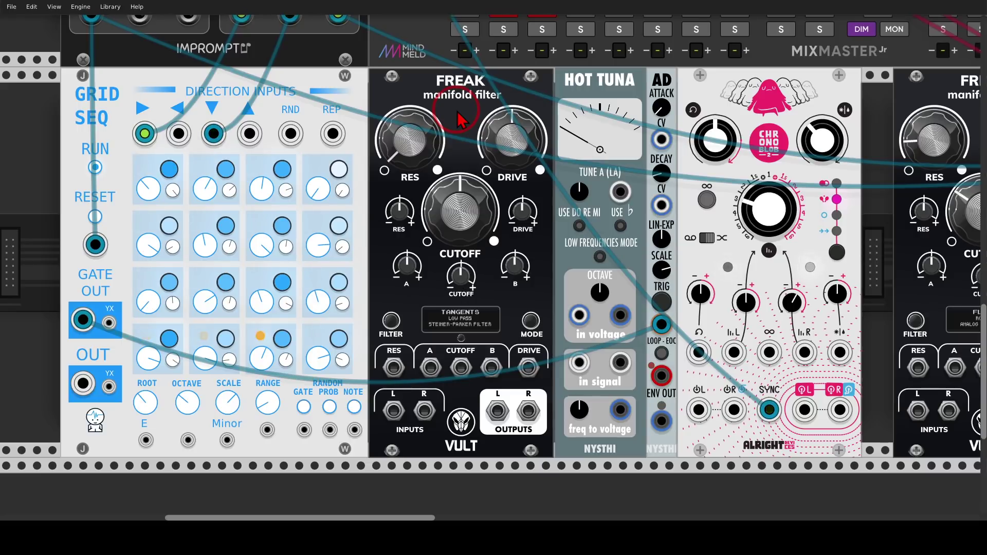
pyautogui.moveTo(488, 284)
pyautogui.mouseDown()
pyautogui.moveTo(386, 320)
pyautogui.moveTo(479, 297)
pyautogui.mouseUp()
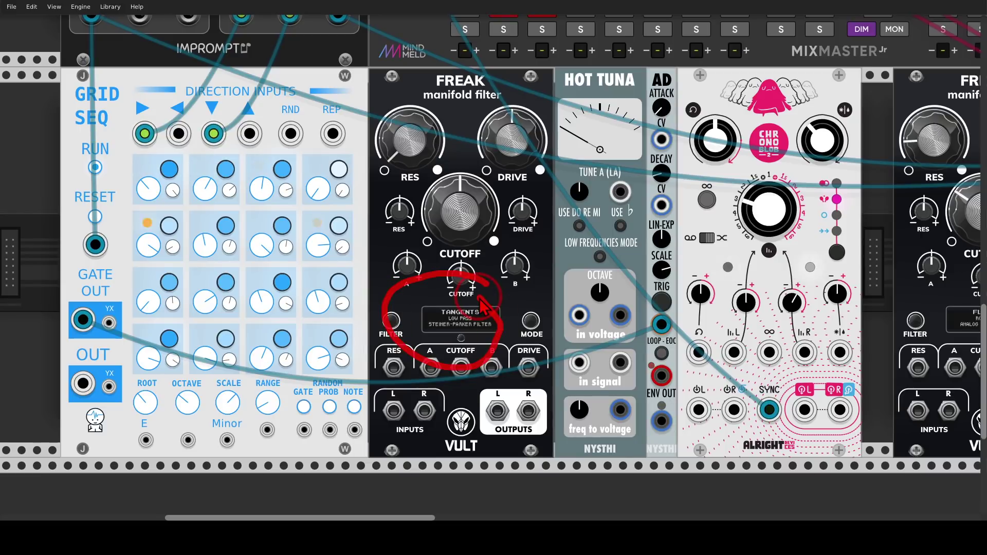
pyautogui.scroll(4, 461, 339)
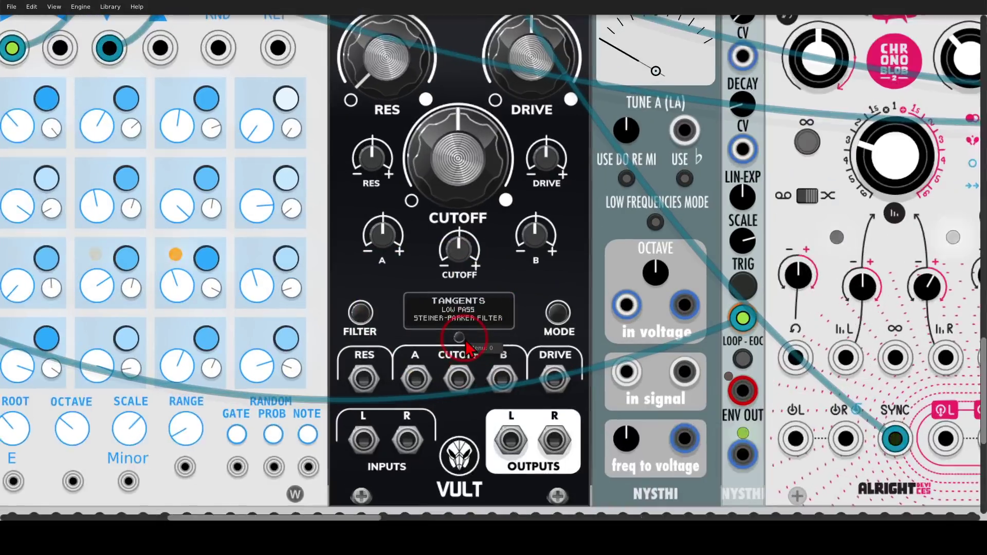
pyautogui.click(458, 337)
pyautogui.click(342, 309)
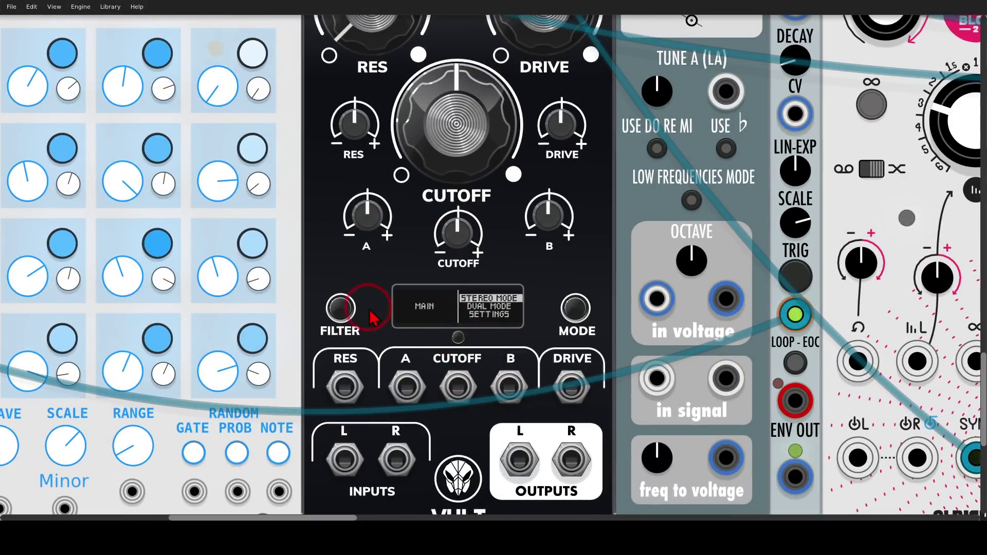
pyautogui.click(576, 313)
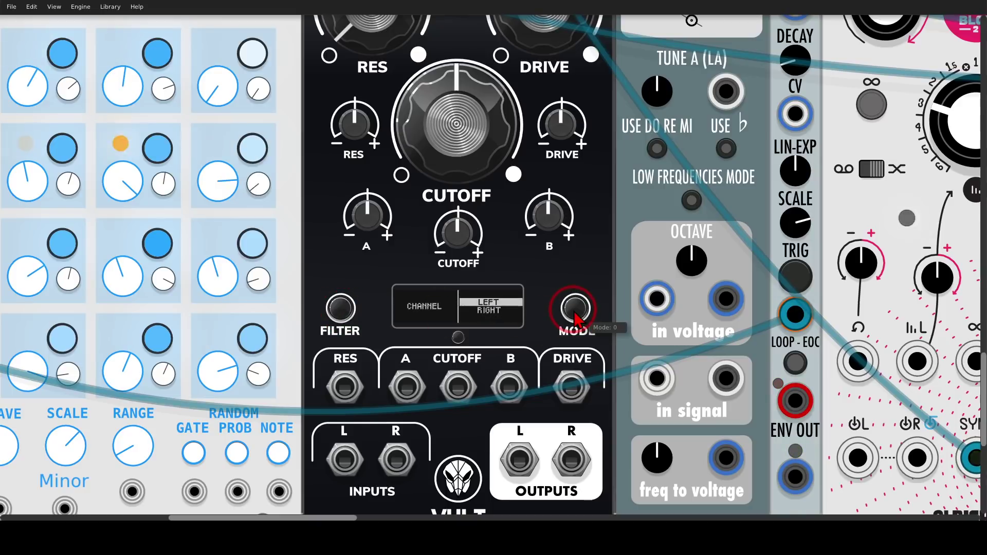
pyautogui.click(488, 293)
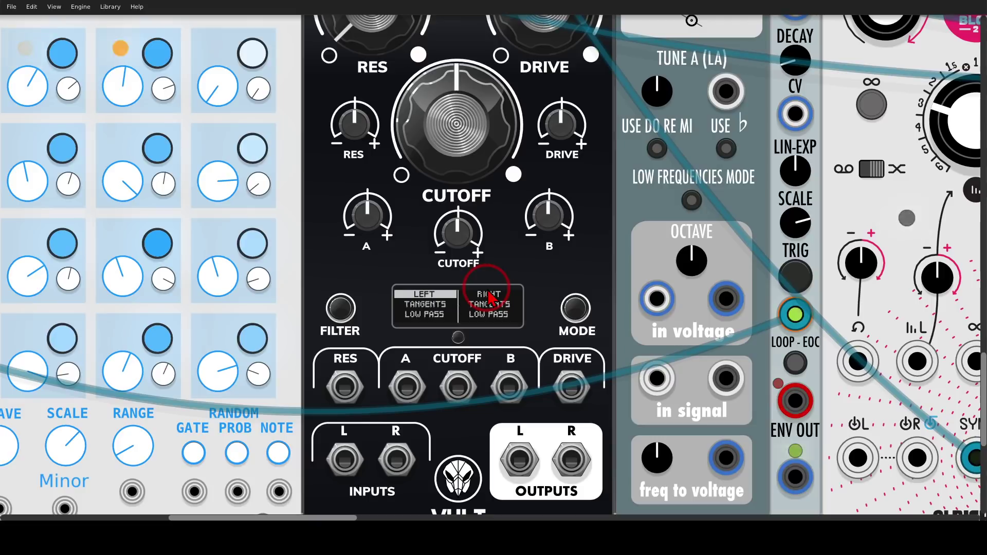
# Step: Set the Freak's right channel to the DEBRIATUS filter in D+F+S mode
pyautogui.click(576, 311)
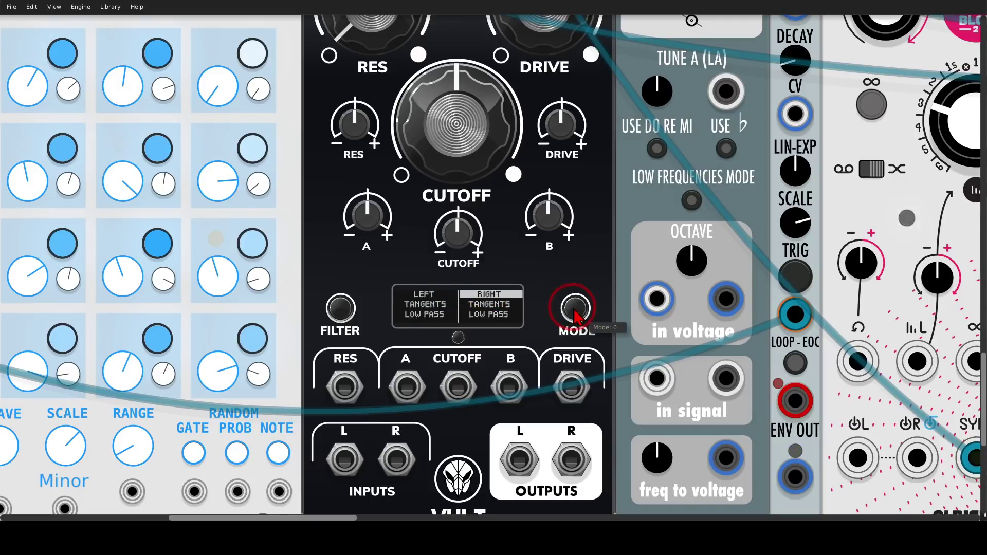
pyautogui.click(346, 308)
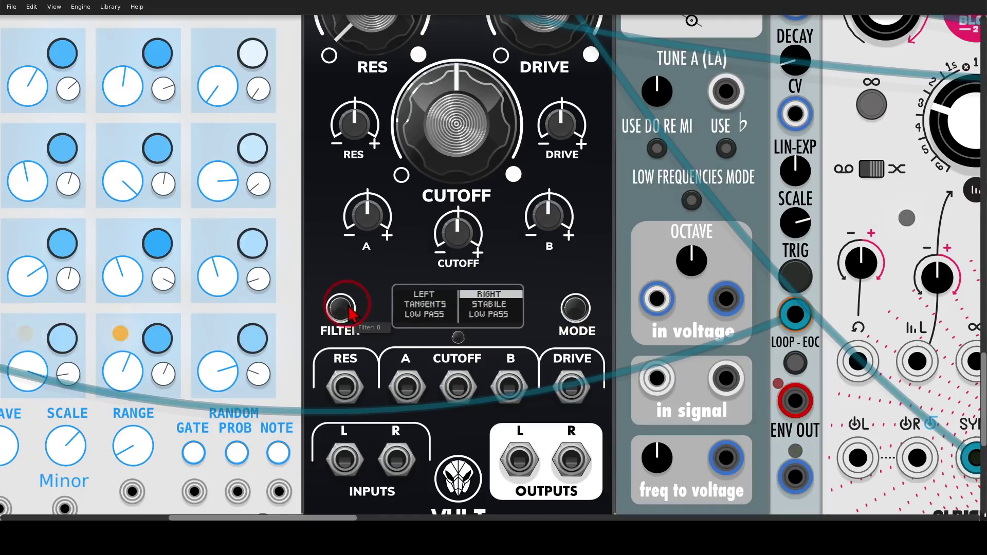
pyautogui.click(342, 308)
pyautogui.click(342, 308)
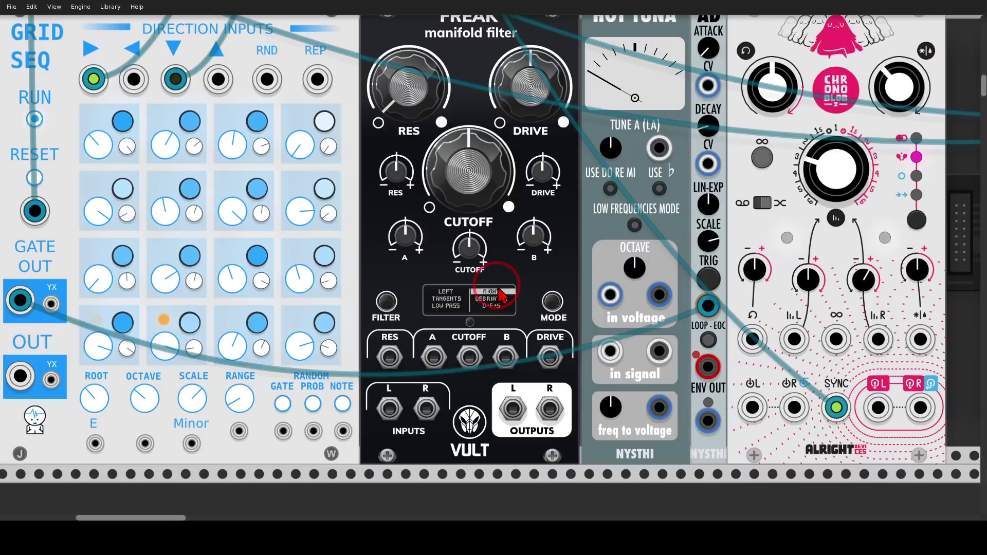
# Step: Patch the Freak's left output into its right input and its right output into a MixMaster channel
pyautogui.scroll(-2, 496, 286)
pyautogui.moveTo(513, 273); pyautogui.dragTo(480, 288)
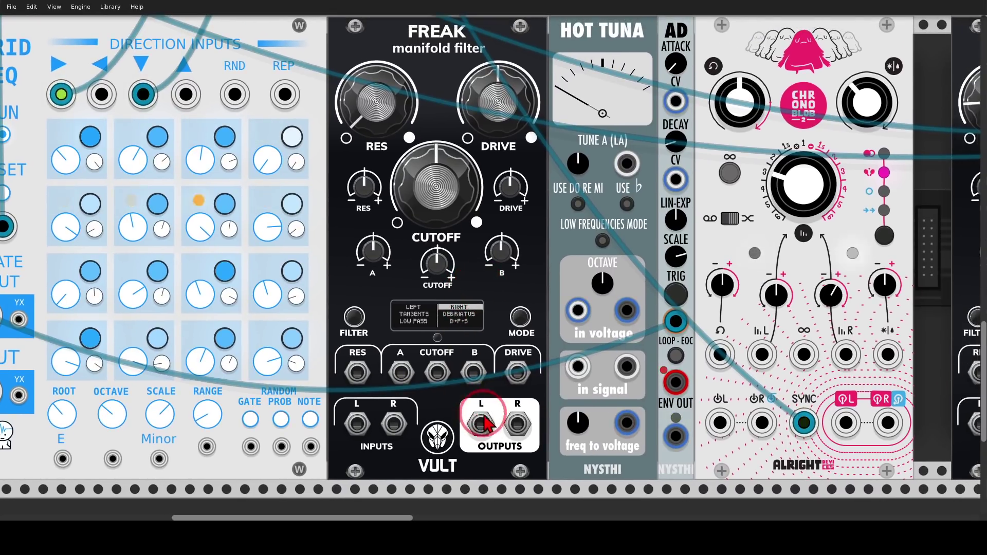
pyautogui.moveTo(479, 423); pyautogui.dragTo(394, 426)
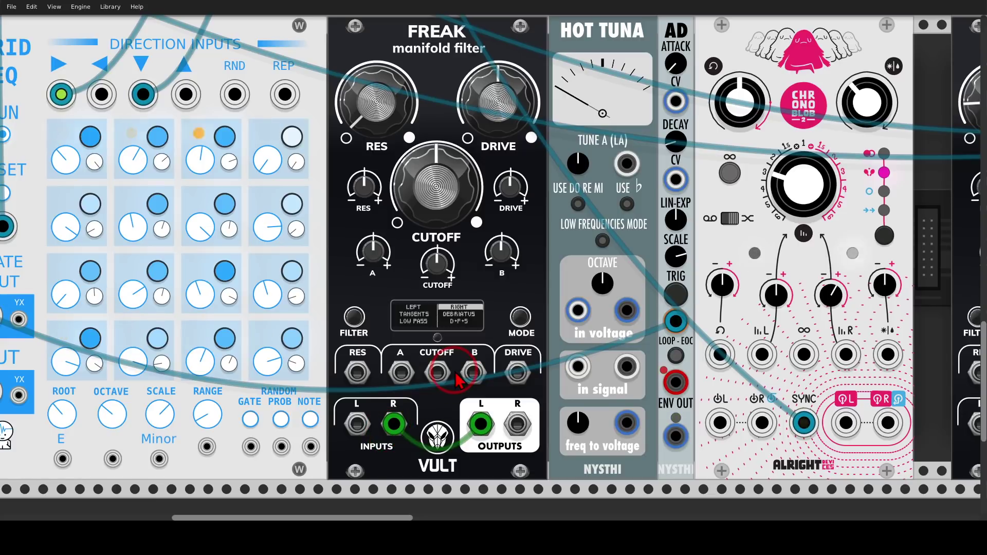
pyautogui.scroll(-2, 452, 366)
pyautogui.moveTo(498, 409); pyautogui.dragTo(446, 68)
pyautogui.scroll(-7, 453, 170)
pyautogui.scroll(-2, 452, 270)
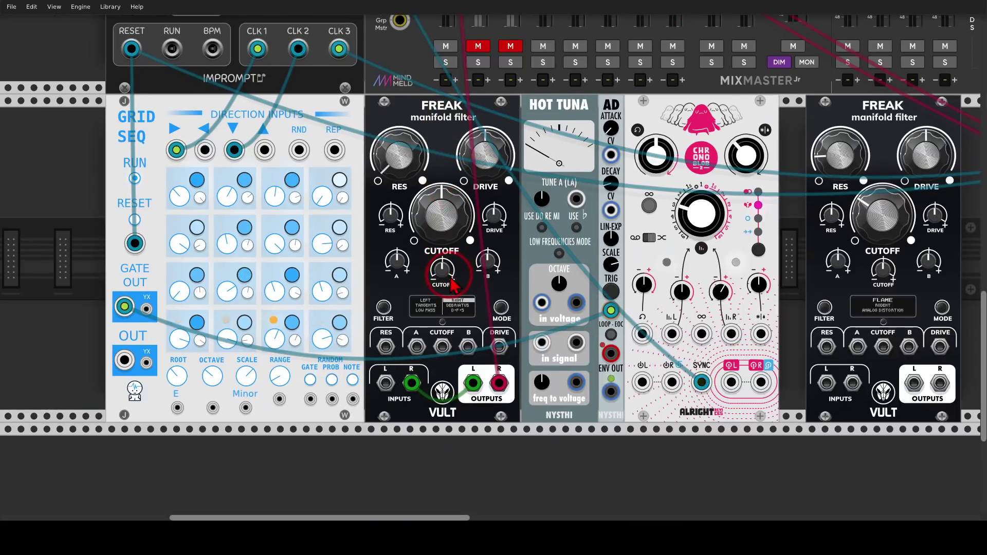
# Step: Turn the Freak's drive, resonance and cutoff attenuverters down to their minimum
pyautogui.scroll(5, 452, 271)
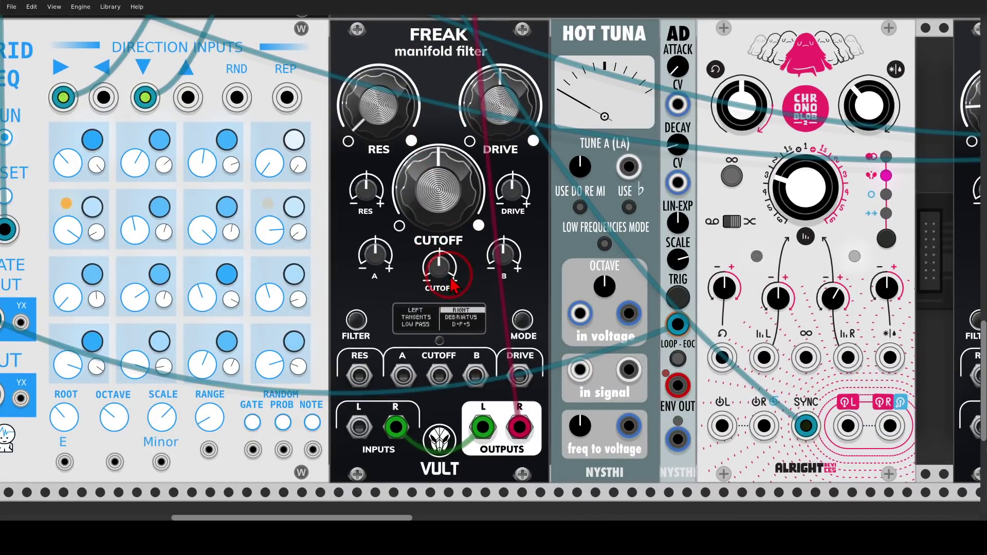
pyautogui.moveTo(513, 191); pyautogui.dragTo(494, 263)
pyautogui.moveTo(366, 192); pyautogui.dragTo(493, 263)
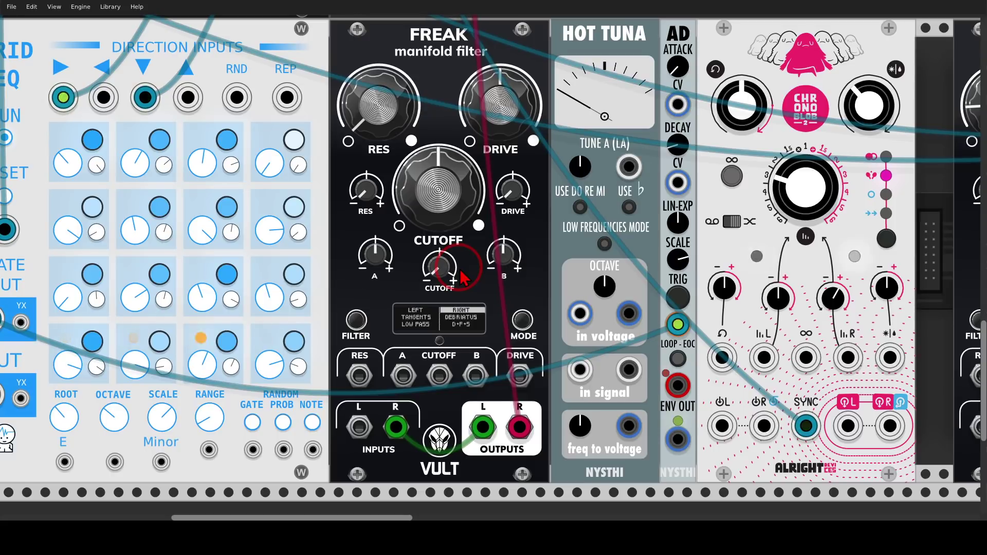
# Step: Patch the Freak's left output into Hot Tuna, raise resonance to maximum and tune the cutoff to C5 at about 0.503
pyautogui.moveTo(579, 369); pyautogui.dragTo(469, 414)
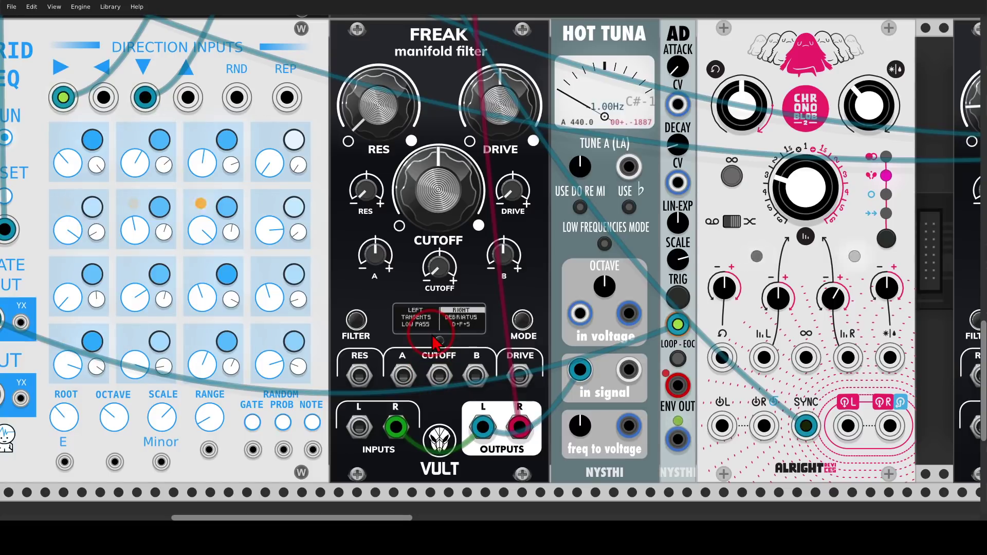
pyautogui.moveTo(387, 99); pyautogui.dragTo(494, 256)
pyautogui.moveTo(444, 186); pyautogui.dragTo(493, 259)
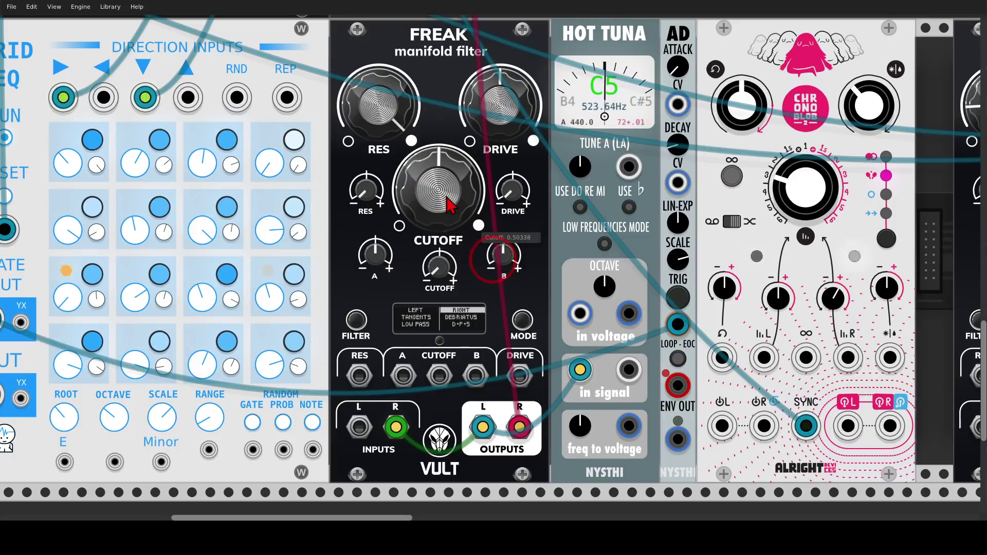
# Step: Turn the Freak's resonance back to zero and remove the Hot Tuna tuner from the rack
pyautogui.moveTo(379, 93); pyautogui.dragTo(493, 280)
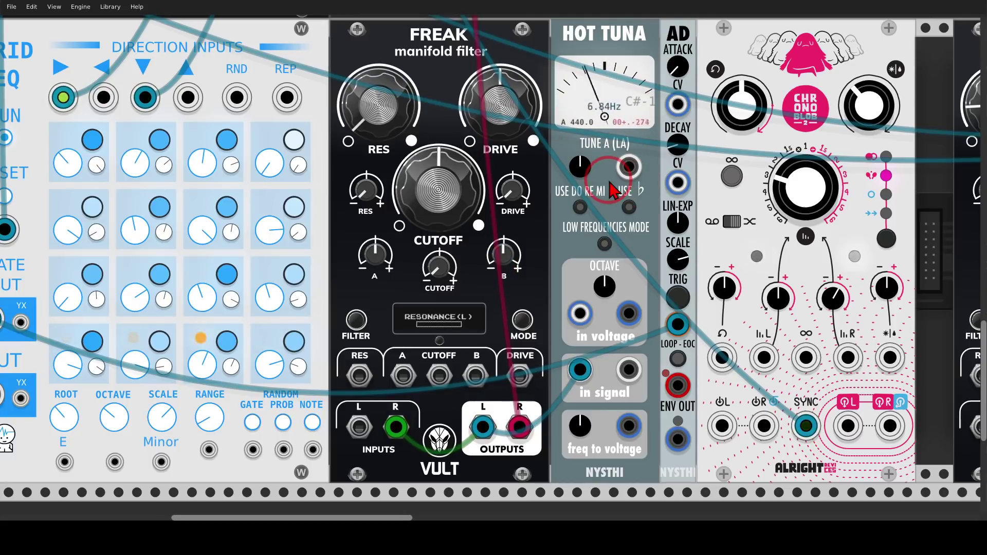
pyautogui.press('Delete')
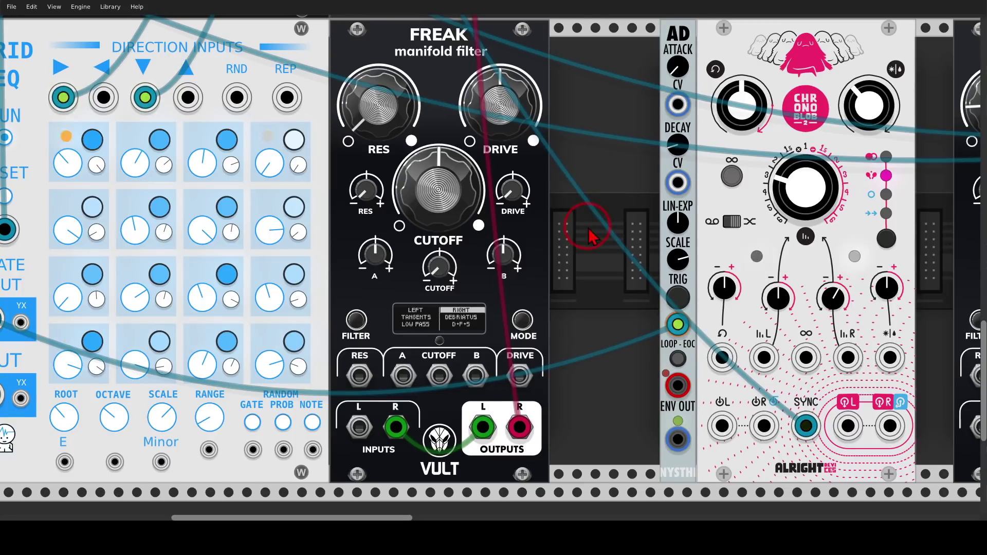
pyautogui.moveTo(590, 234); pyautogui.dragTo(647, 223)
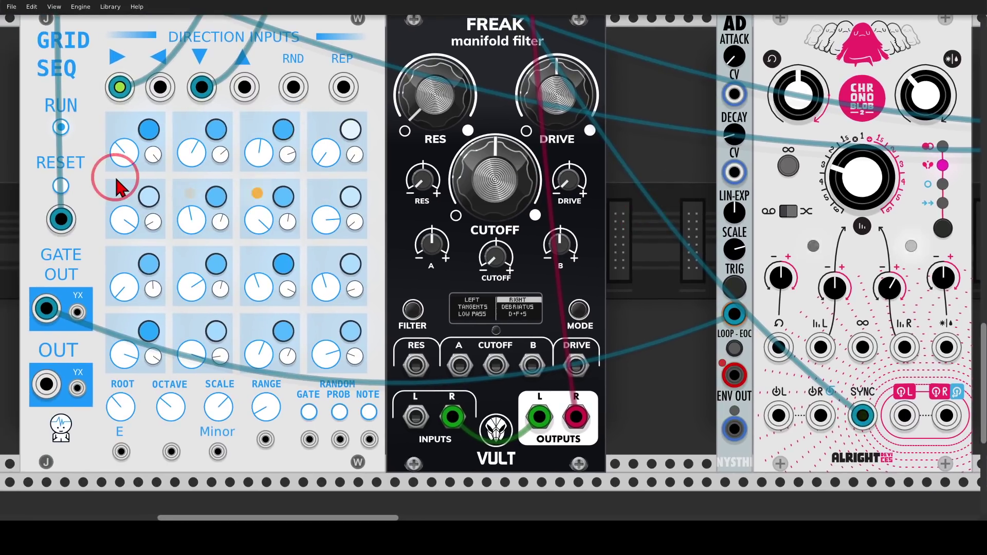
# Step: Patch Grid Seq's OUT into the Freak's cutoff A input, with the A attenuverter and the resonance at maximum
pyautogui.moveTo(46, 383); pyautogui.dragTo(460, 365)
pyautogui.moveTo(433, 247); pyautogui.dragTo(433, 198)
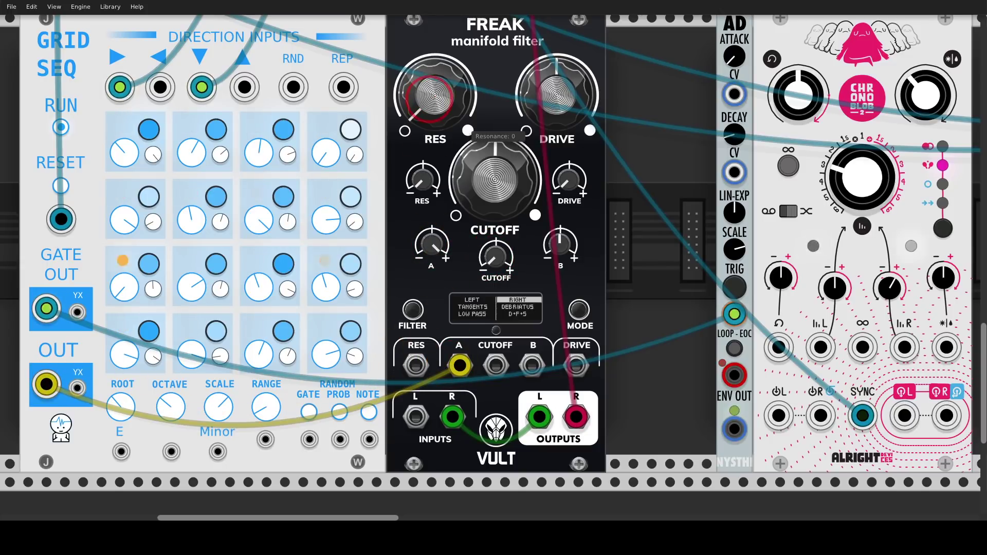
pyautogui.moveTo(432, 92); pyautogui.dragTo(435, 49)
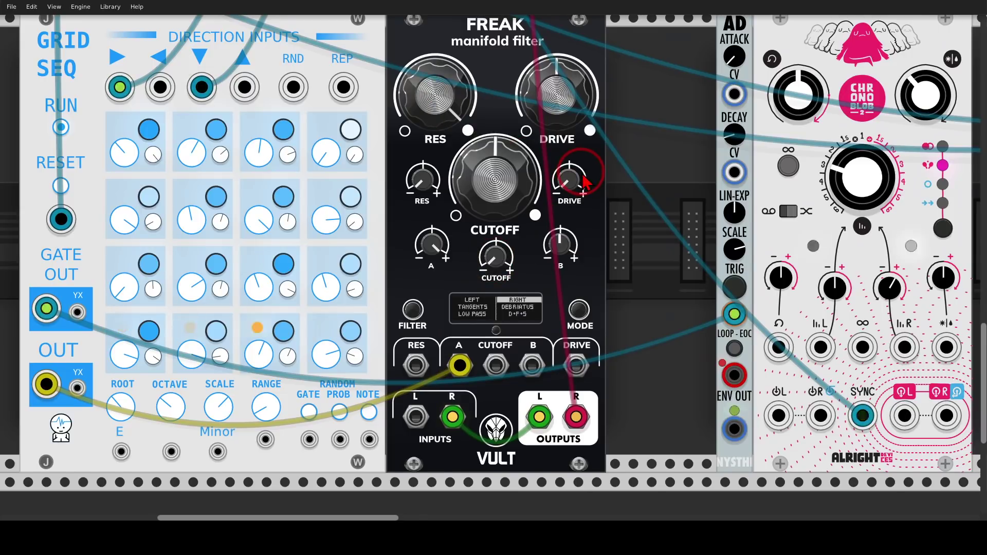
# Step: Disconnect the Freak's right output from the mixer and patch it into Chronoblob's left input
pyautogui.scroll(-3, 642, 173)
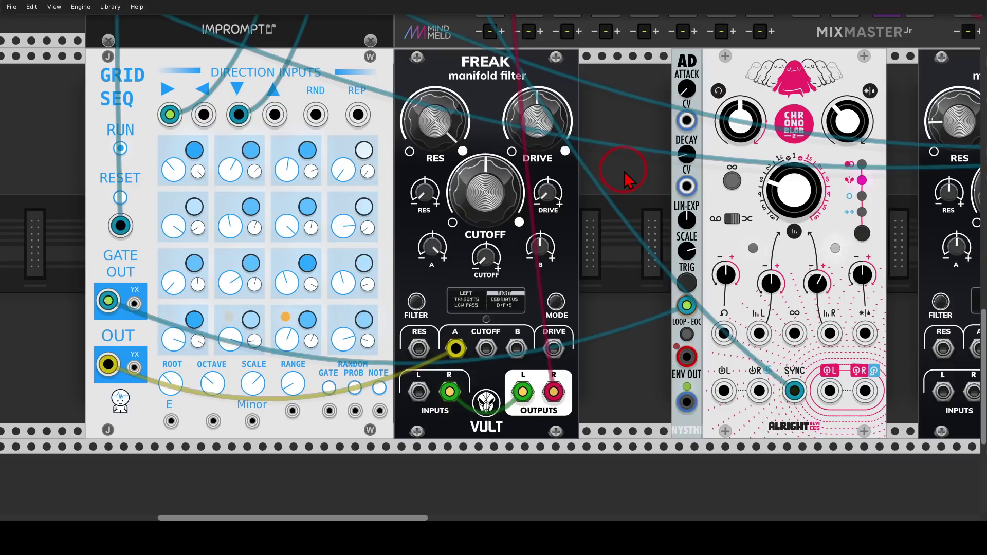
pyautogui.moveTo(553, 392); pyautogui.dragTo(500, 119)
pyautogui.scroll(-8, 591, 311)
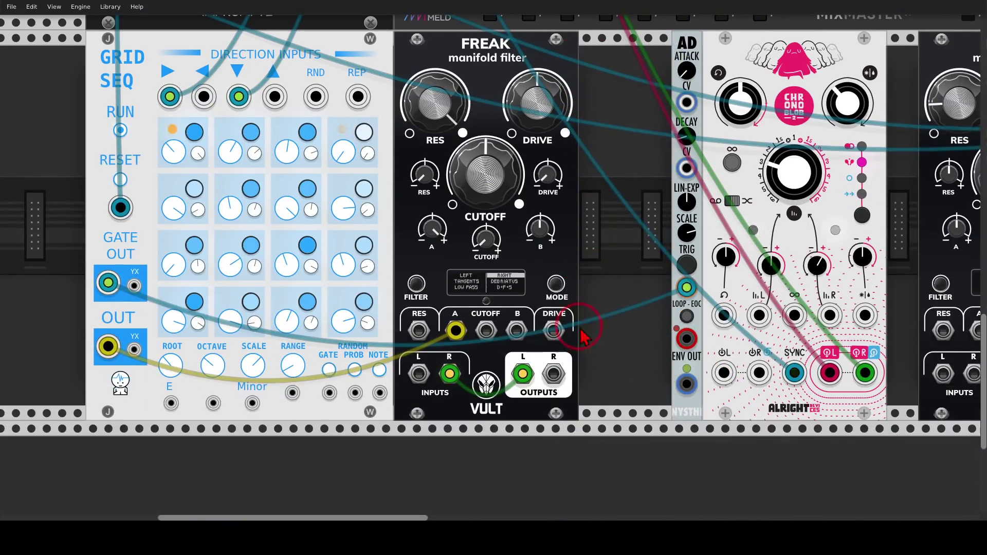
pyautogui.moveTo(553, 374); pyautogui.dragTo(723, 374)
pyautogui.scroll(1, 611, 269)
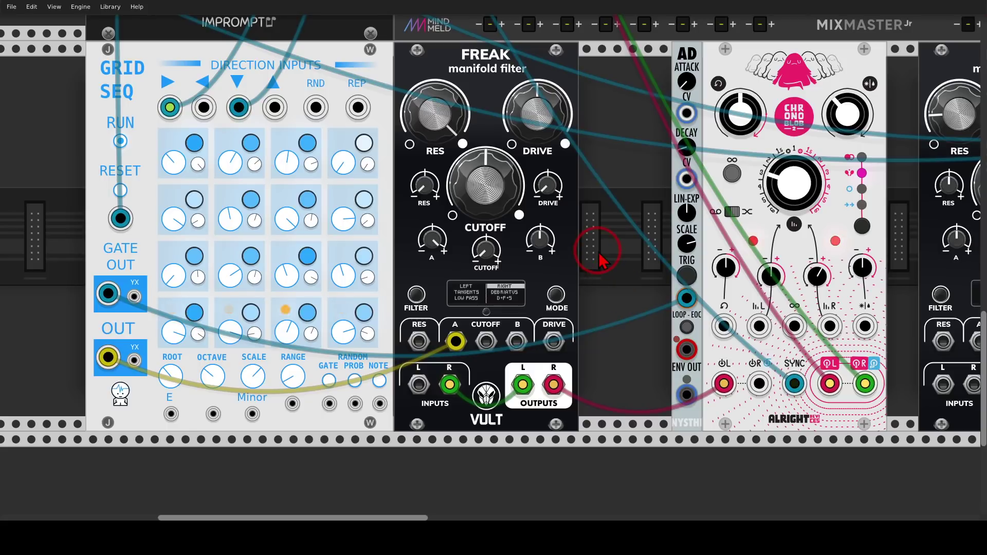
# Step: Try the right channel's saturate at a drive attenuverter of -0.556 and its fold at a cutoff attenuverter of -0.751
pyautogui.moveTo(486, 252); pyautogui.dragTo(492, 247)
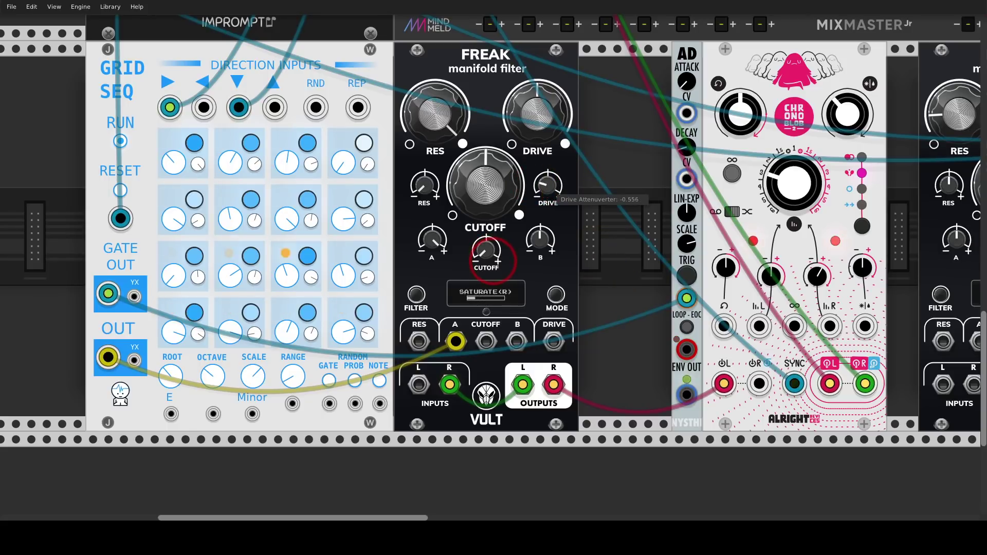
pyautogui.moveTo(486, 251); pyautogui.dragTo(486, 253)
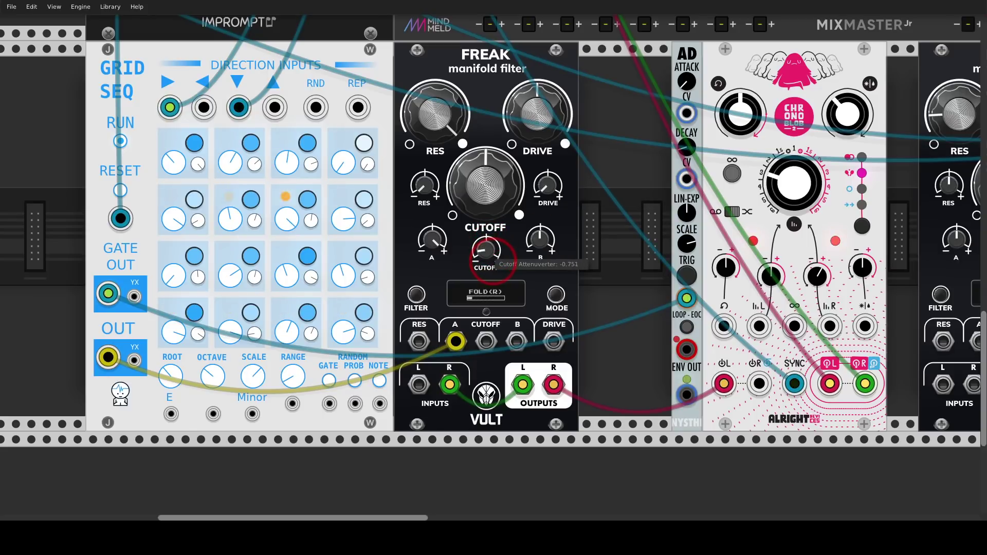
# Step: Switch the DEBRIATUS channel to C+F+S mode and sweep its bit crush with the resonance attenuverter, returning it to minimum
pyautogui.moveTo(424, 186); pyautogui.dragTo(424, 181)
pyautogui.click(553, 301)
pyautogui.click(489, 249)
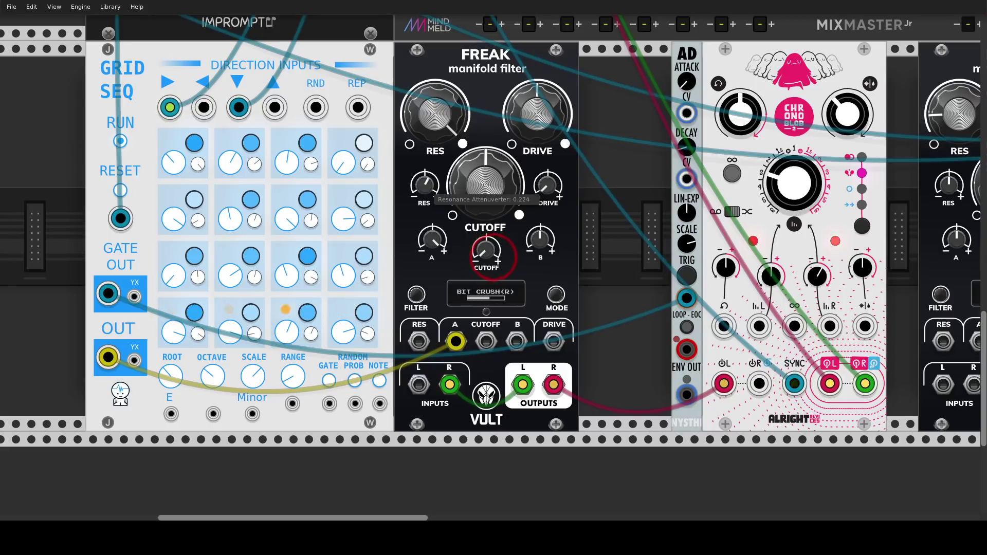
pyautogui.moveTo(494, 258); pyautogui.dragTo(493, 261)
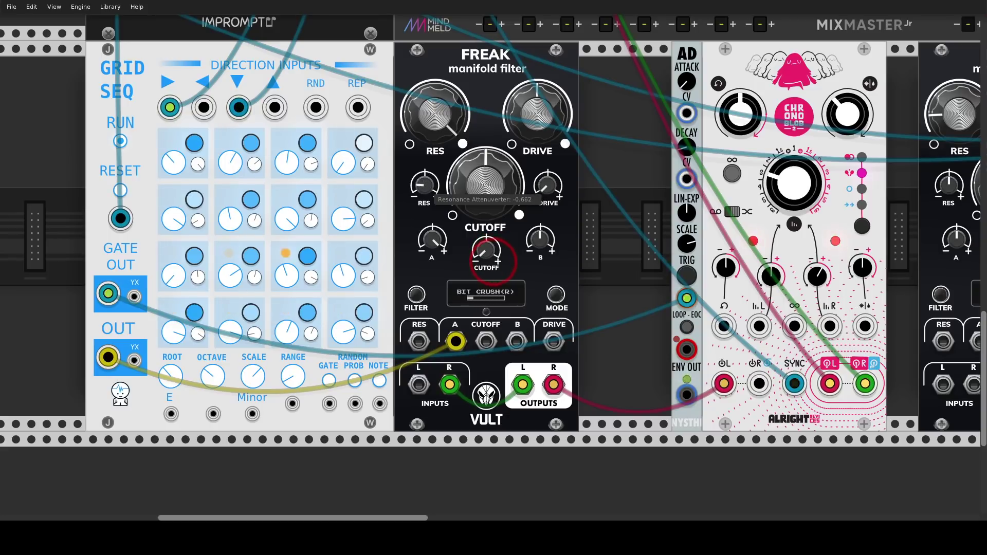
pyautogui.click(425, 186)
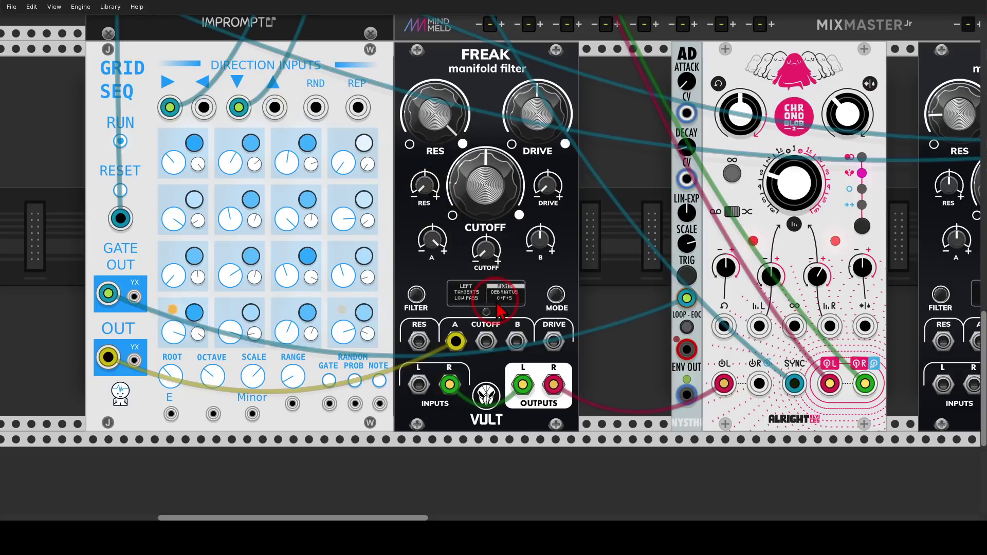
# Step: Set the VCA option in the dual-mode Freak's settings to DR->L&R
pyautogui.scroll(3, 498, 380)
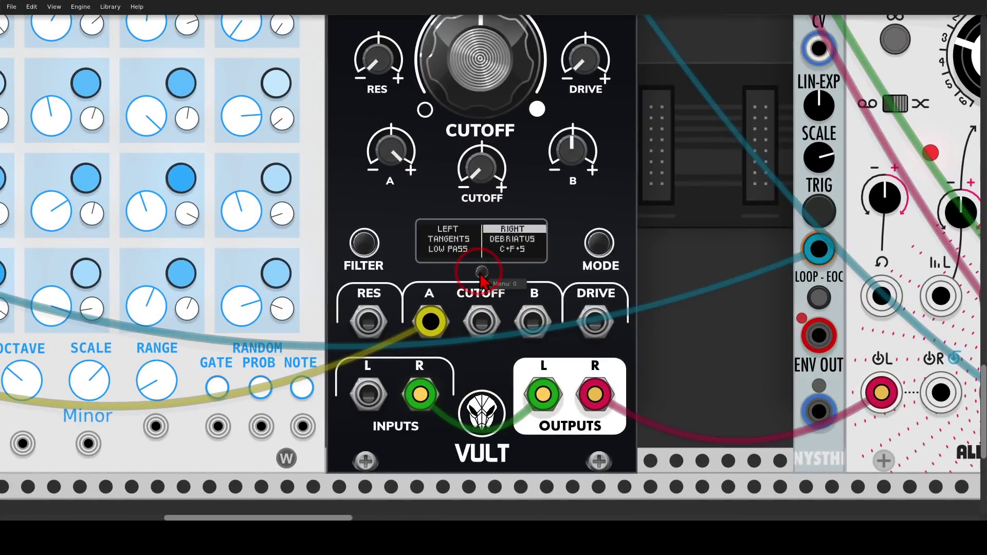
pyautogui.click(486, 312)
pyautogui.click(482, 271)
pyautogui.click(363, 243)
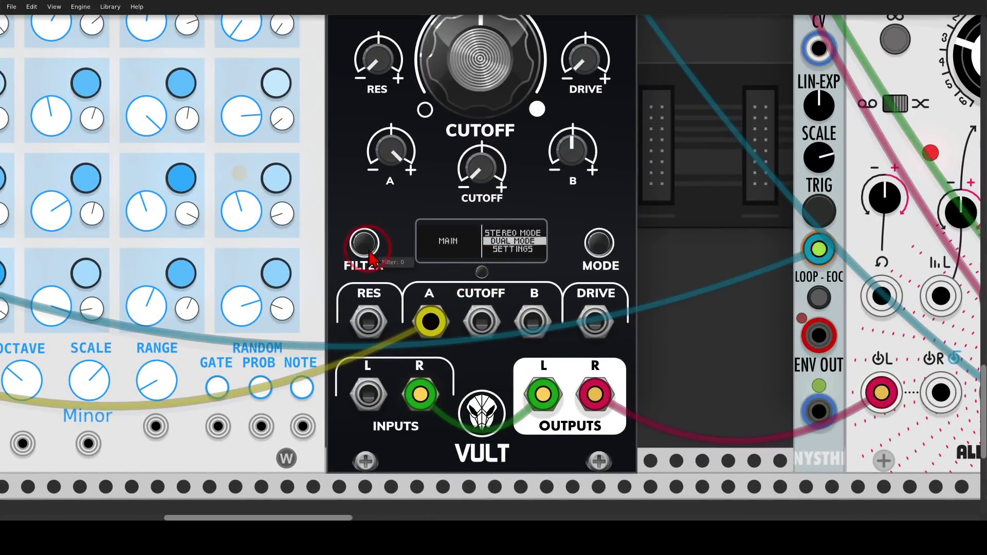
pyautogui.click(599, 243)
pyautogui.click(599, 243)
pyautogui.click(598, 242)
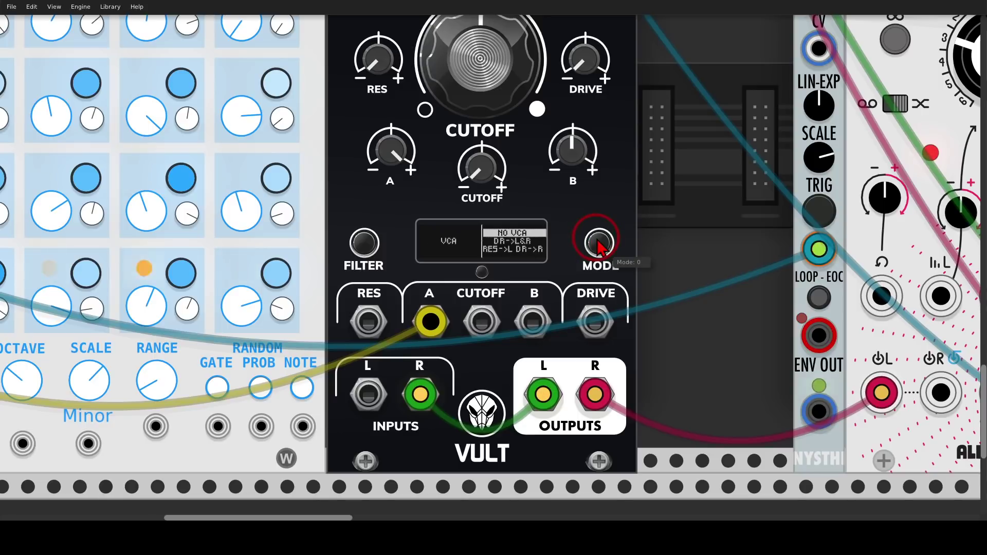
pyautogui.click(367, 242)
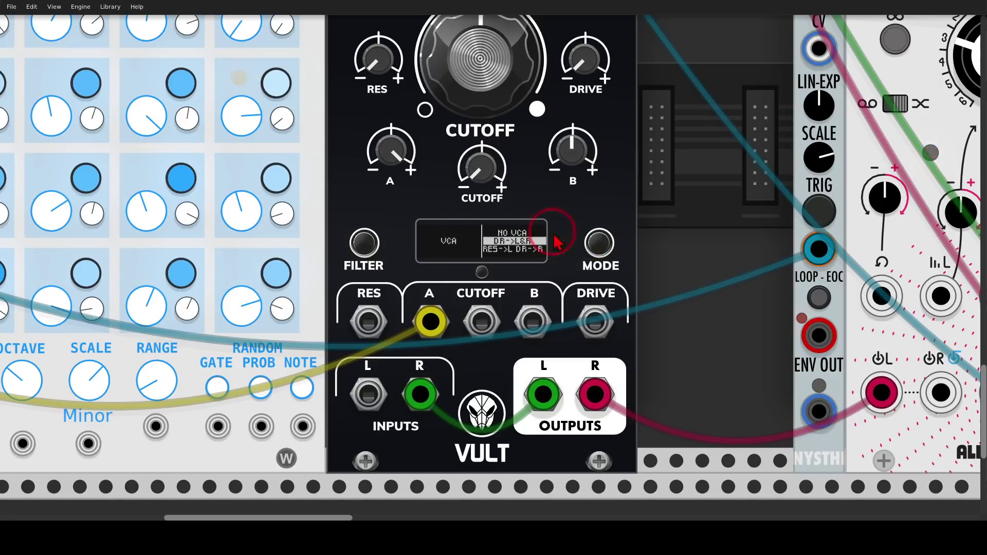
pyautogui.click(599, 243)
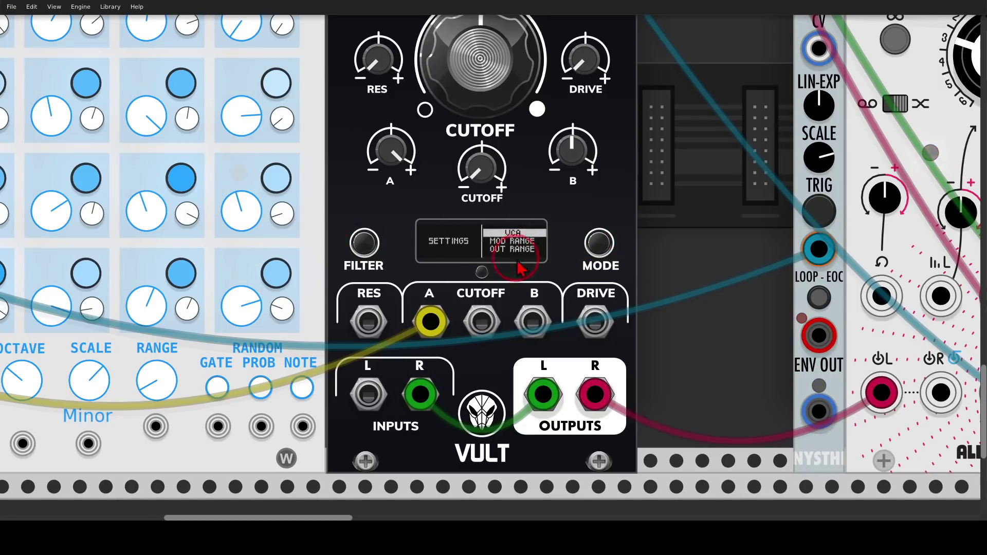
pyautogui.click(481, 272)
# Step: Patch AD's ENV OUT into the Freak's DRIVE input and vary the cutoff, resonance and drive attenuverters
pyautogui.scroll(-5, 482, 272)
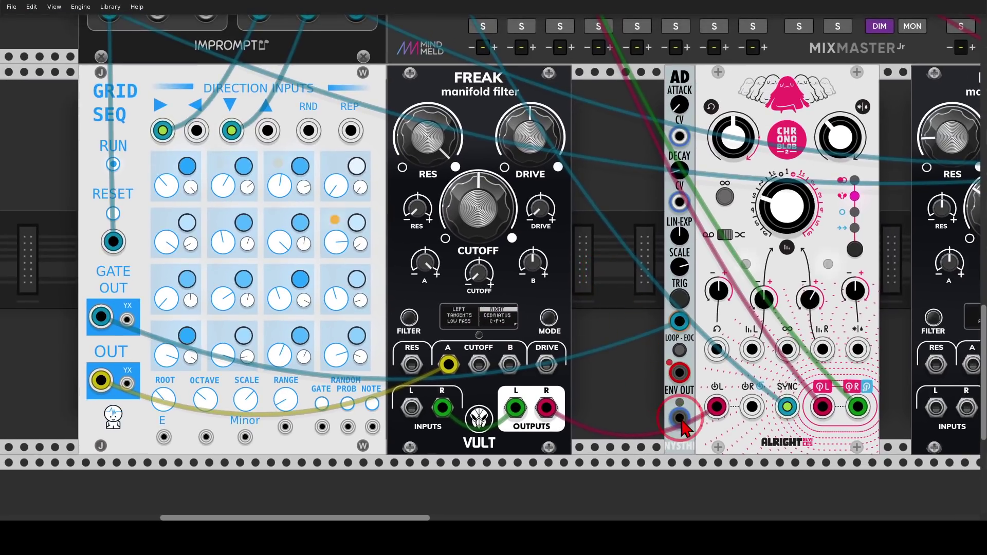
pyautogui.moveTo(679, 418); pyautogui.dragTo(546, 364)
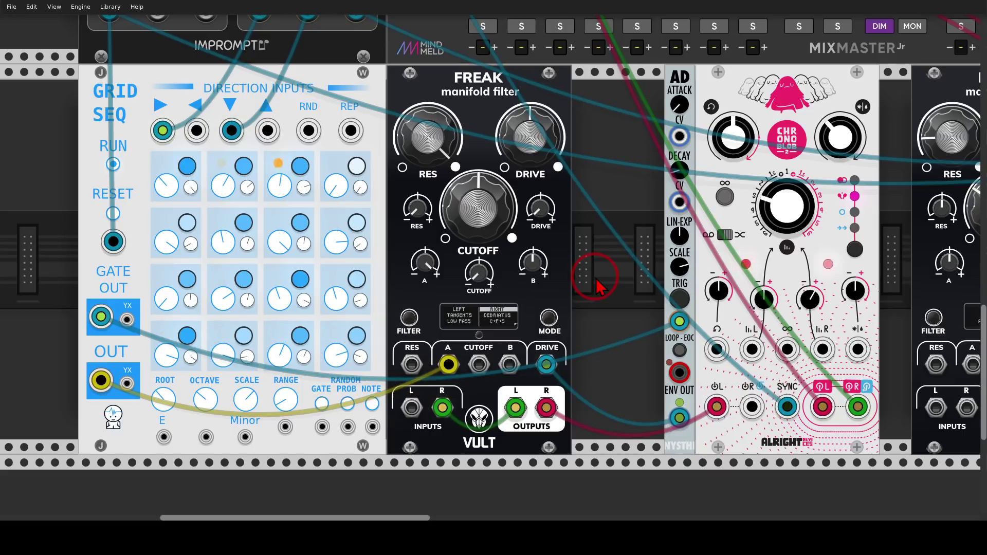
pyautogui.moveTo(490, 273)
pyautogui.mouseDown()
pyautogui.moveTo(491, 257)
pyautogui.moveTo(486, 282)
pyautogui.mouseUp()
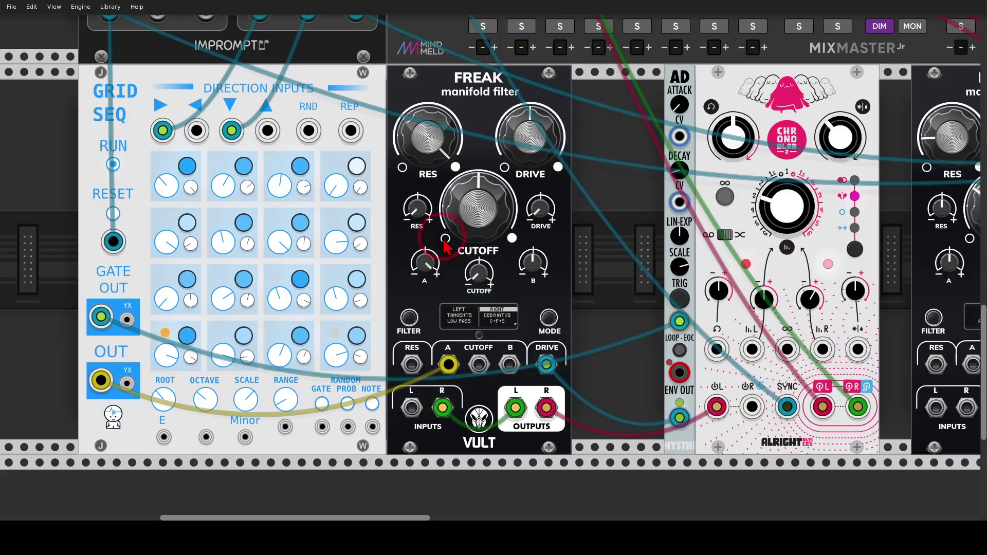
pyautogui.moveTo(421, 208)
pyautogui.mouseDown()
pyautogui.moveTo(421, 92)
pyautogui.moveTo(420, 211)
pyautogui.mouseUp()
pyautogui.moveTo(540, 208); pyautogui.dragTo(539, 229)
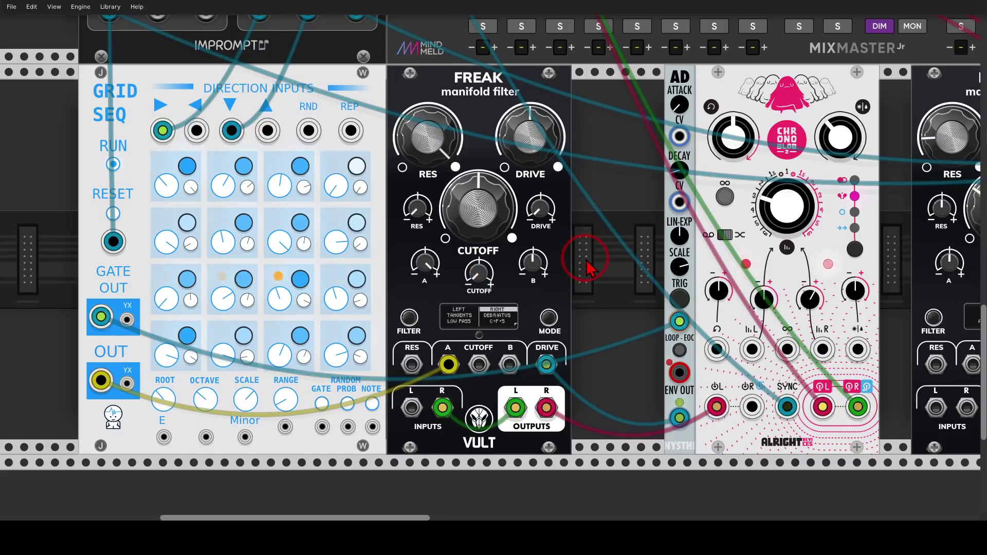
# Step: Insert the Flame Rodent Freak after Chronoblob by moving the mixer cables to its outputs and patching Chronoblob's stereo outputs into its inputs
pyautogui.moveTo(637, 272); pyautogui.dragTo(198, 237)
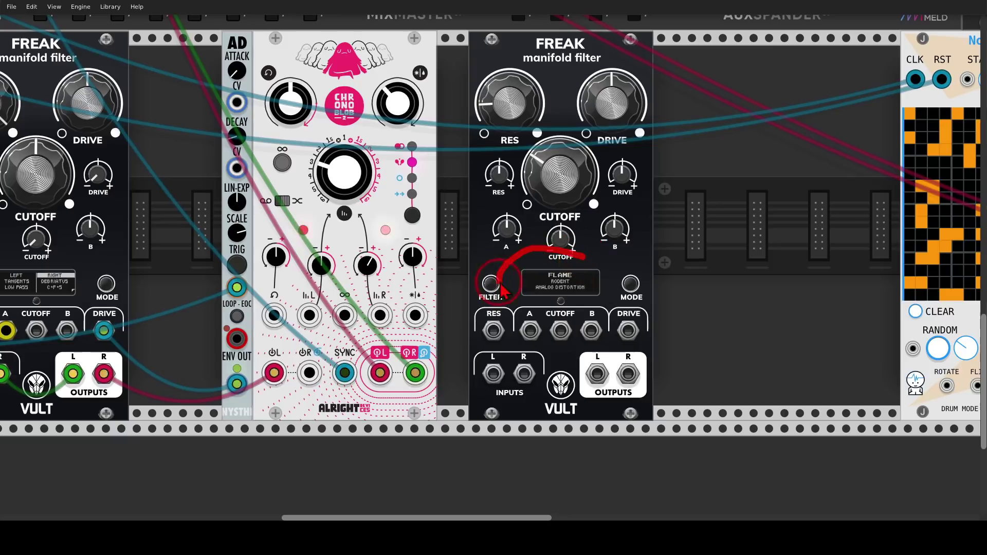
pyautogui.moveTo(501, 290)
pyautogui.mouseDown()
pyautogui.moveTo(535, 325)
pyautogui.moveTo(603, 331)
pyautogui.moveTo(617, 305)
pyautogui.moveTo(591, 267)
pyautogui.mouseUp()
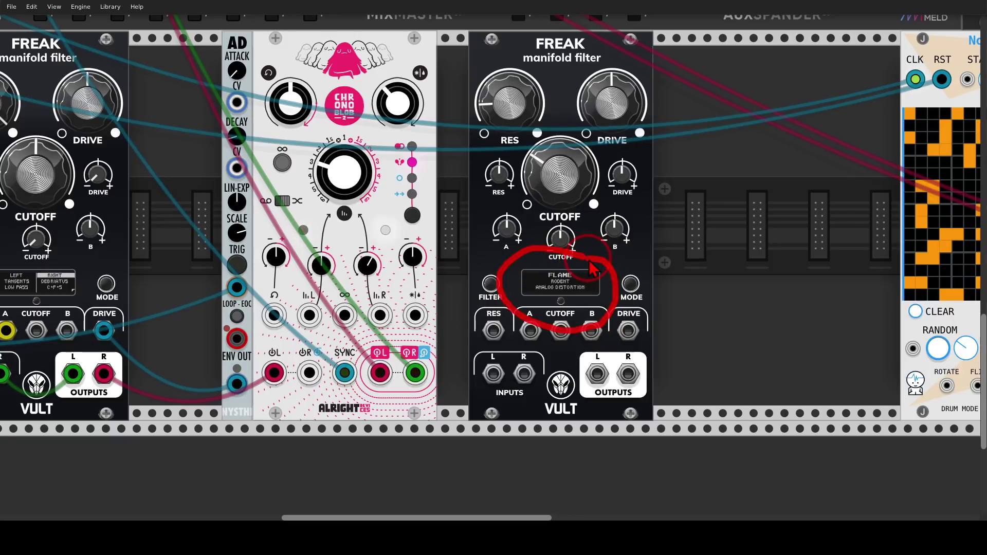
pyautogui.moveTo(415, 373); pyautogui.dragTo(628, 374)
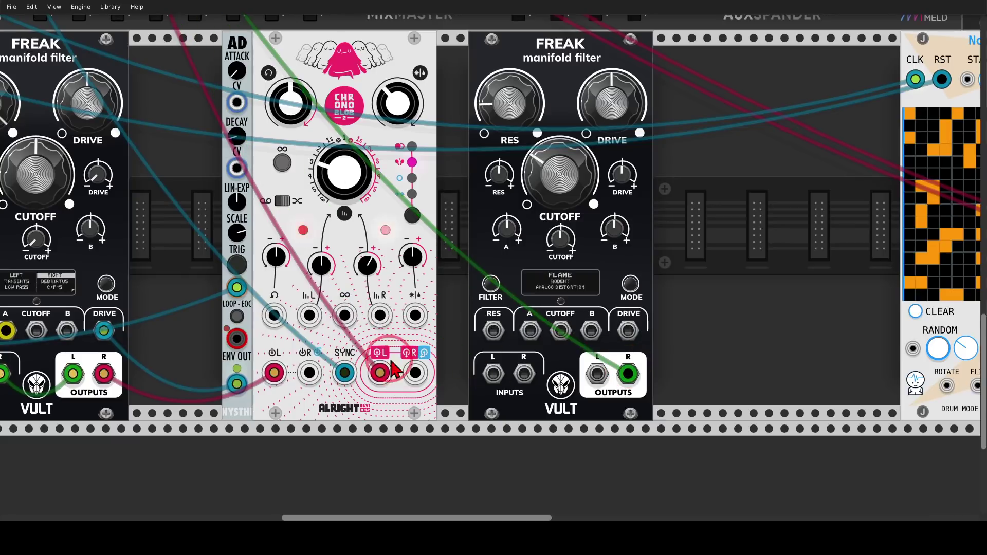
pyautogui.moveTo(380, 374); pyautogui.dragTo(493, 374)
pyautogui.moveTo(415, 373); pyautogui.dragTo(525, 374)
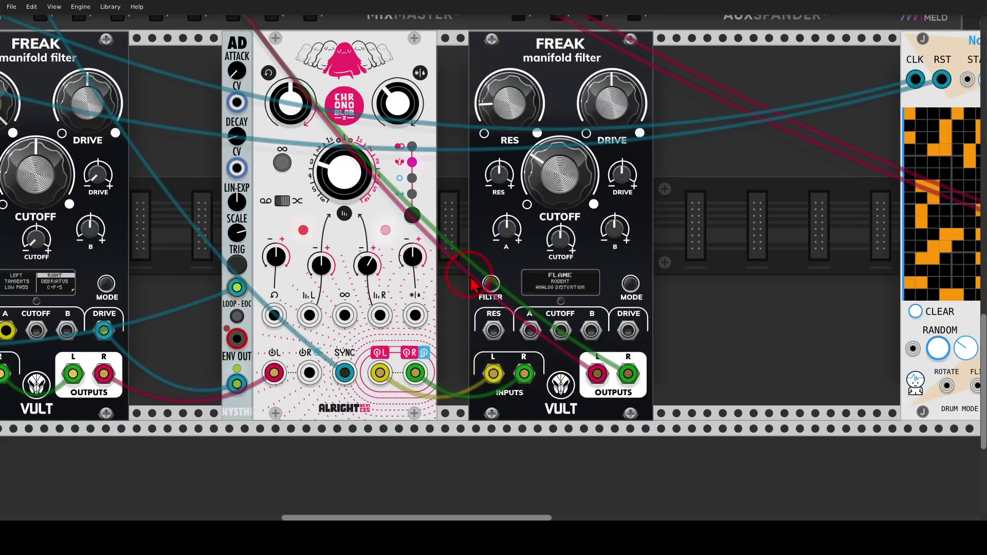
# Step: Adjust the Flame Rodent distortion's volume, dry/wet and fuel, ending with the cutoff knob at 0.1955
pyautogui.moveTo(612, 102); pyautogui.dragTo(612, 87)
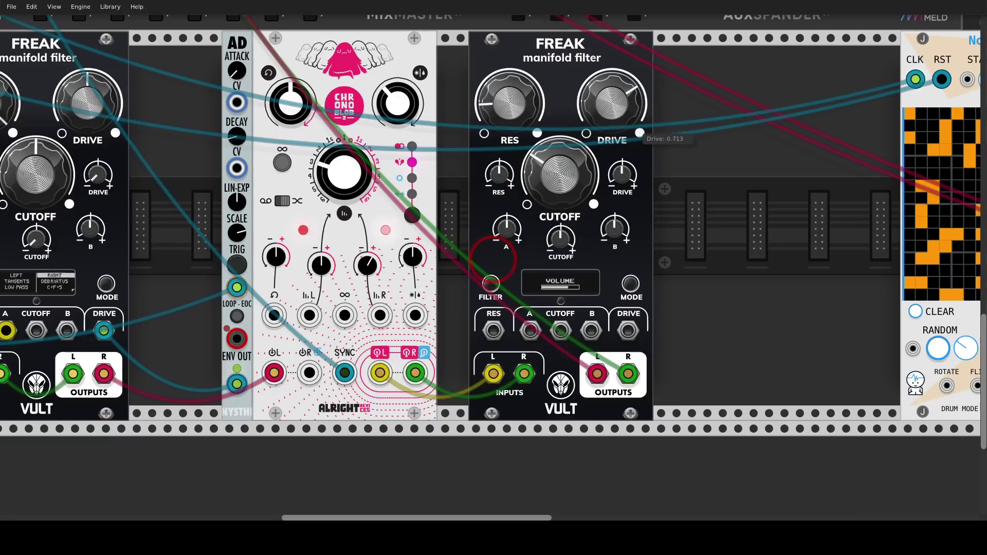
pyautogui.moveTo(510, 113); pyautogui.dragTo(510, 139)
pyautogui.moveTo(553, 185); pyautogui.dragTo(552, 239)
pyautogui.moveTo(493, 259); pyautogui.dragTo(493, 259)
pyautogui.moveTo(505, 105); pyautogui.dragTo(494, 260)
pyautogui.moveTo(599, 104); pyautogui.dragTo(493, 260)
pyautogui.moveTo(567, 168); pyautogui.dragTo(493, 258)
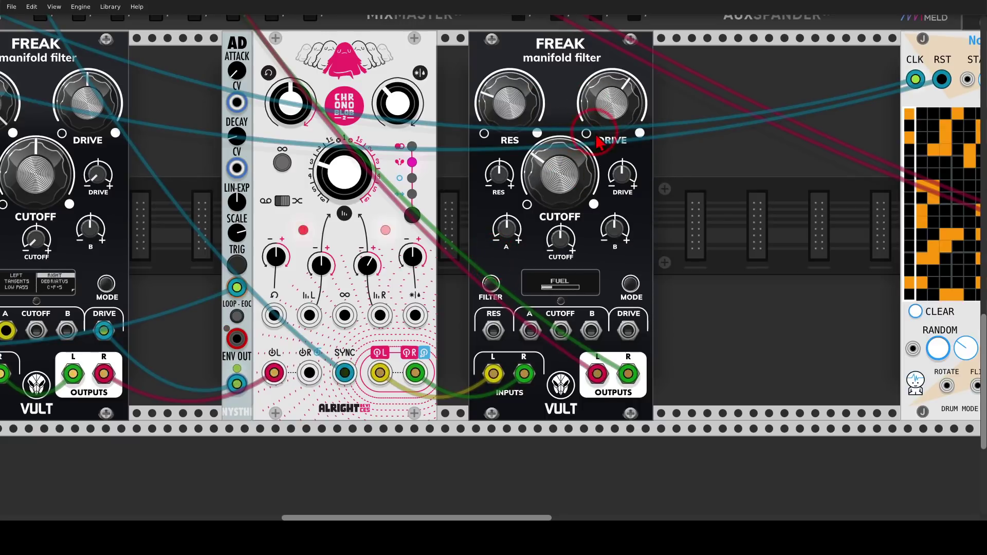
pyautogui.moveTo(601, 114); pyautogui.dragTo(493, 260)
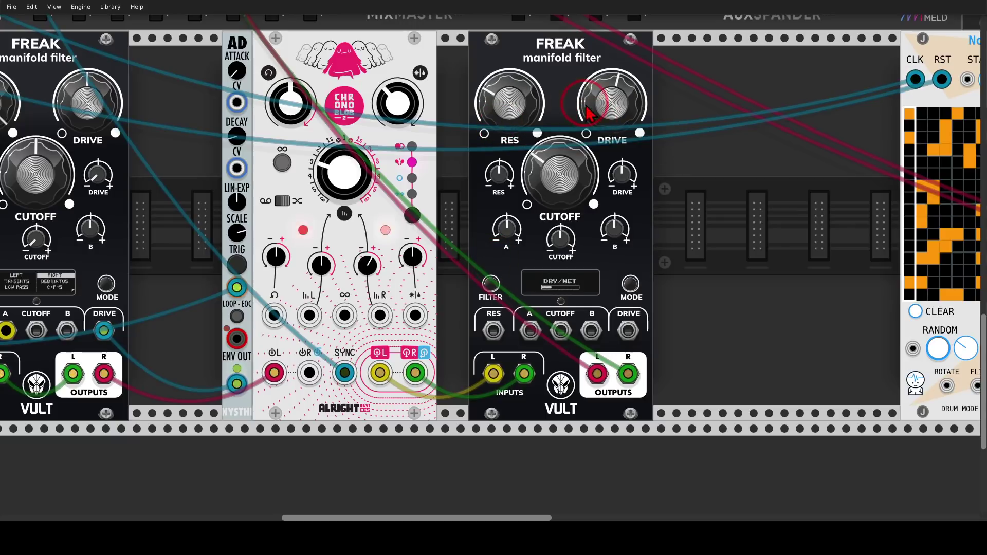
pyautogui.moveTo(576, 175); pyautogui.dragTo(576, 178)
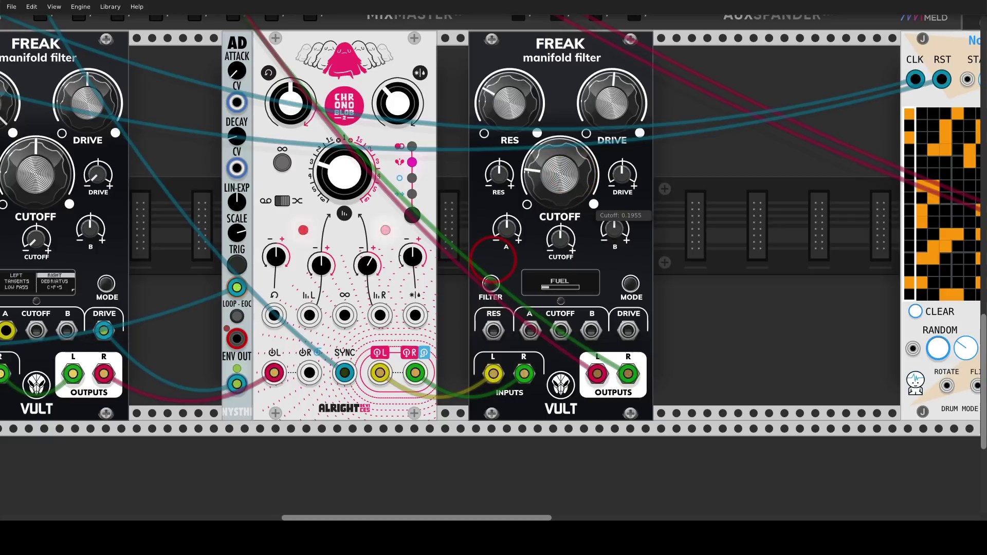
# Step: Examine the pad voice chain from NoteSeq16 through BLEAK, the Lateralus Freak and Plateau to the Flame Cylinder Freak
pyautogui.moveTo(756, 174); pyautogui.dragTo(21, 200)
pyautogui.scroll(-3, 21, 200)
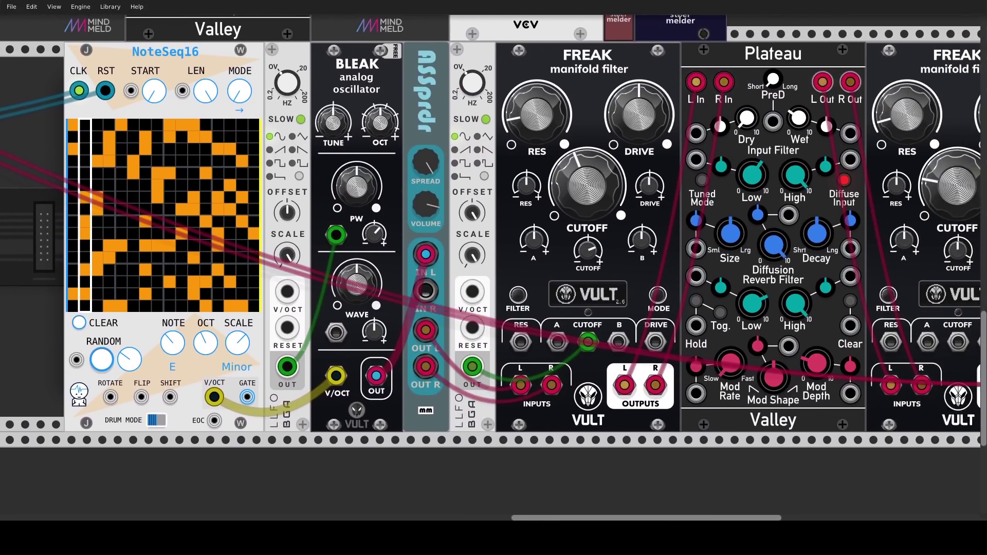
pyautogui.scroll(-1, 194, 154)
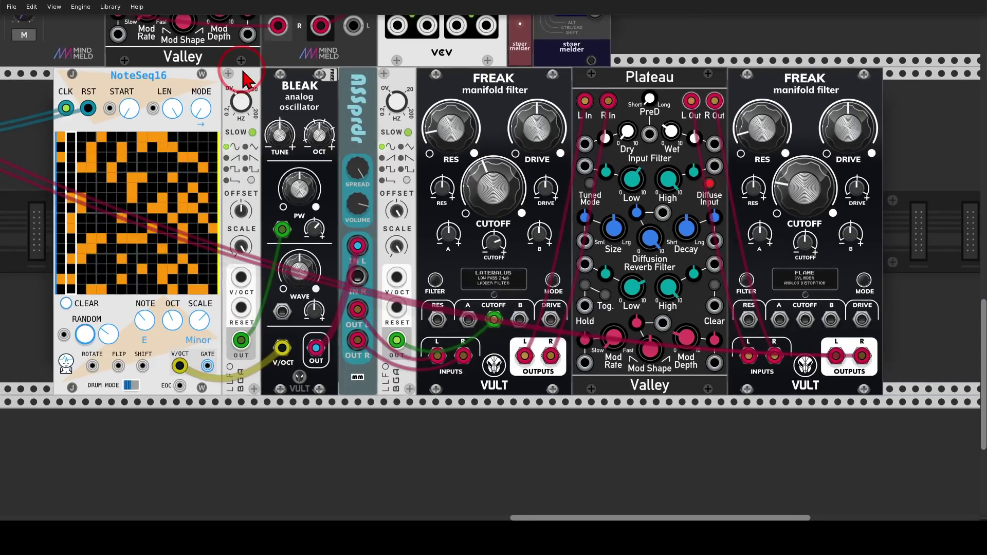
pyautogui.moveTo(241, 77)
pyautogui.mouseDown()
pyautogui.moveTo(163, 60)
pyautogui.moveTo(102, 69)
pyautogui.moveTo(183, 82)
pyautogui.moveTo(173, 67)
pyautogui.moveTo(181, 90)
pyautogui.moveTo(264, 135)
pyautogui.moveTo(258, 103)
pyautogui.moveTo(282, 146)
pyautogui.moveTo(263, 156)
pyautogui.mouseUp()
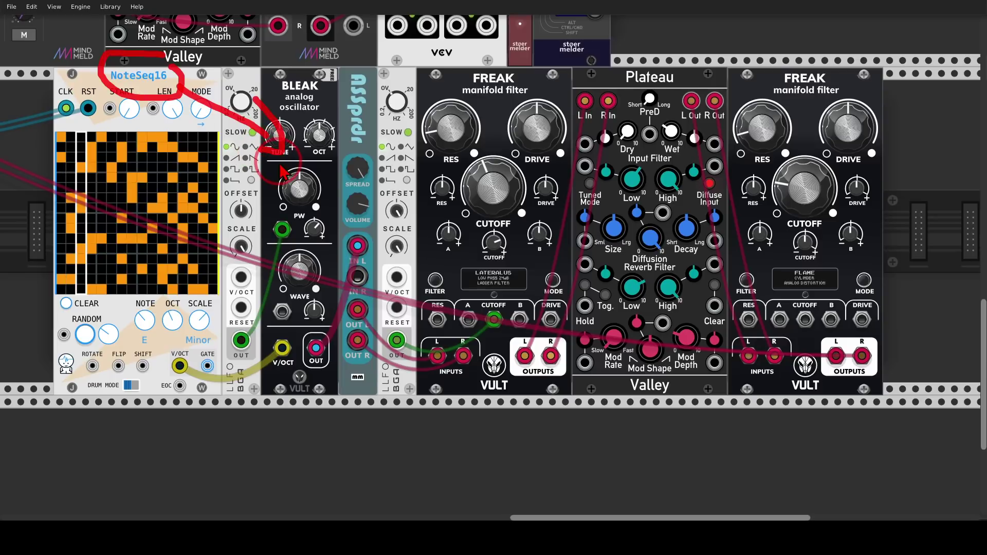
pyautogui.hotkey('shift', 'F9')
pyautogui.moveTo(515, 260)
pyautogui.mouseDown()
pyautogui.moveTo(456, 264)
pyautogui.moveTo(500, 321)
pyautogui.moveTo(537, 299)
pyautogui.moveTo(534, 256)
pyautogui.moveTo(512, 253)
pyautogui.mouseUp()
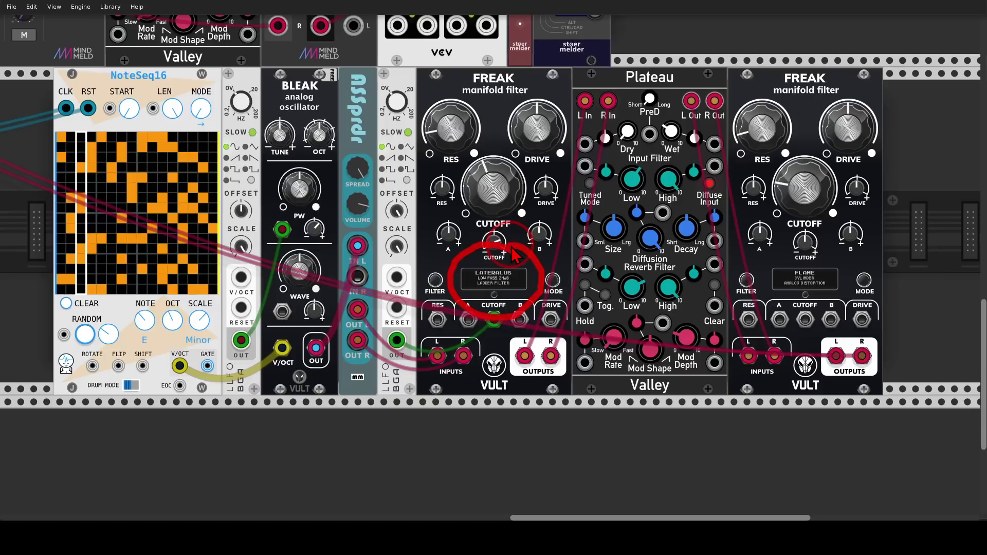
pyautogui.moveTo(520, 270)
pyautogui.mouseDown()
pyautogui.moveTo(578, 173)
pyautogui.moveTo(608, 176)
pyautogui.moveTo(607, 203)
pyautogui.moveTo(752, 230)
pyautogui.moveTo(762, 260)
pyautogui.mouseUp()
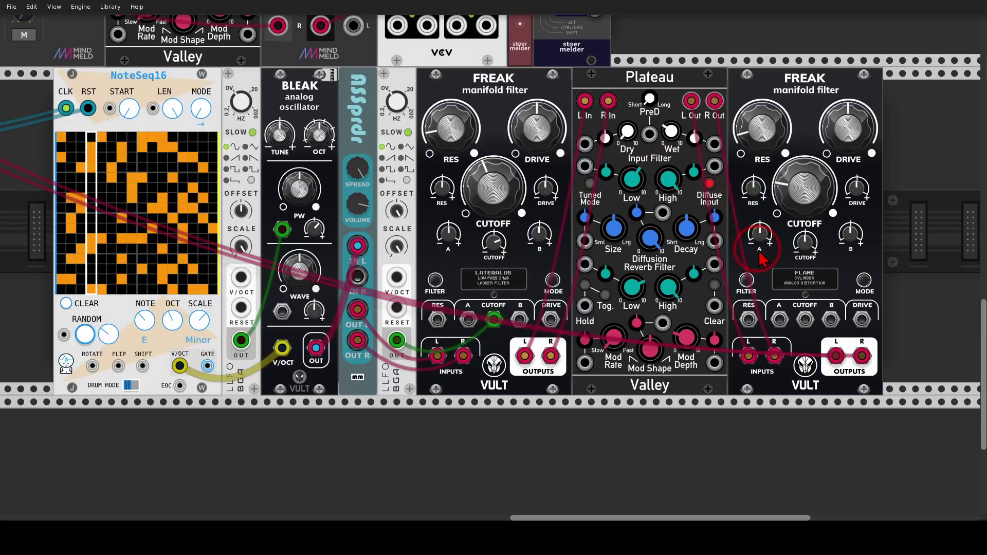
# Step: Unmute the PAD channel on MixMaster
pyautogui.moveTo(354, 93); pyautogui.dragTo(951, 207)
pyautogui.hscroll(-8, 198, 152)
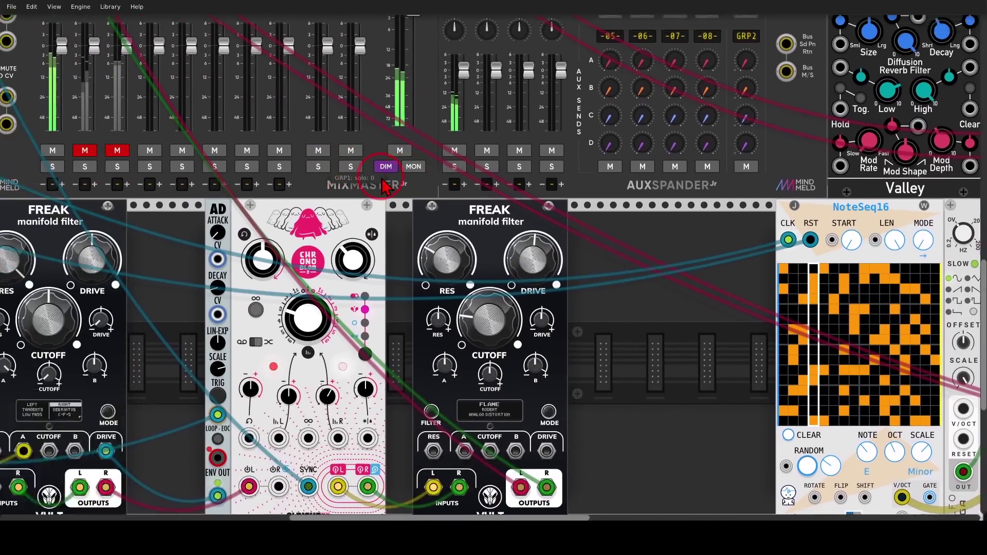
pyautogui.scroll(2, 203, 270)
pyautogui.scroll(-3, 204, 263)
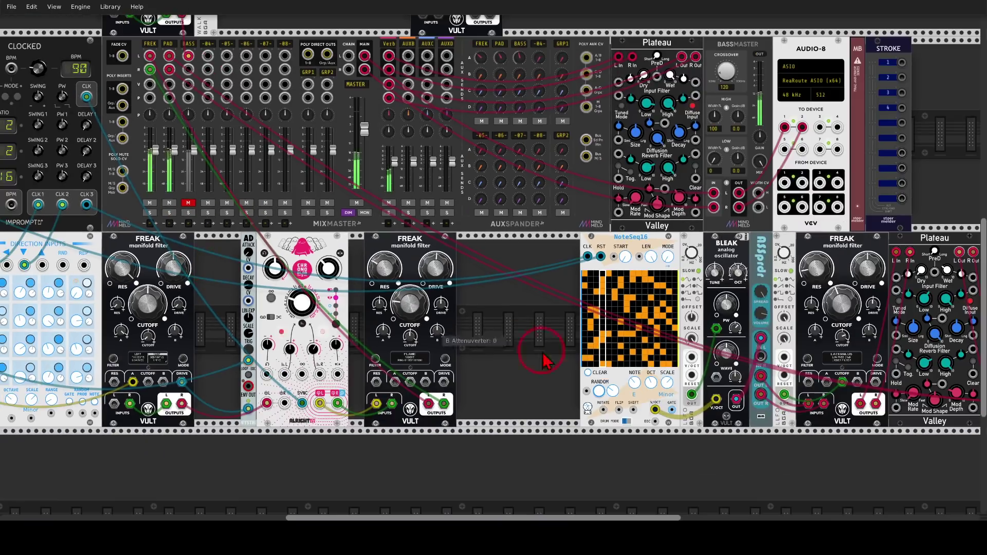
# Step: Adjust the distortion Freak at the end of the pad chain, setting its drive to 0.584
pyautogui.moveTo(543, 352); pyautogui.dragTo(401, 326)
pyautogui.moveTo(881, 281); pyautogui.dragTo(864, 201)
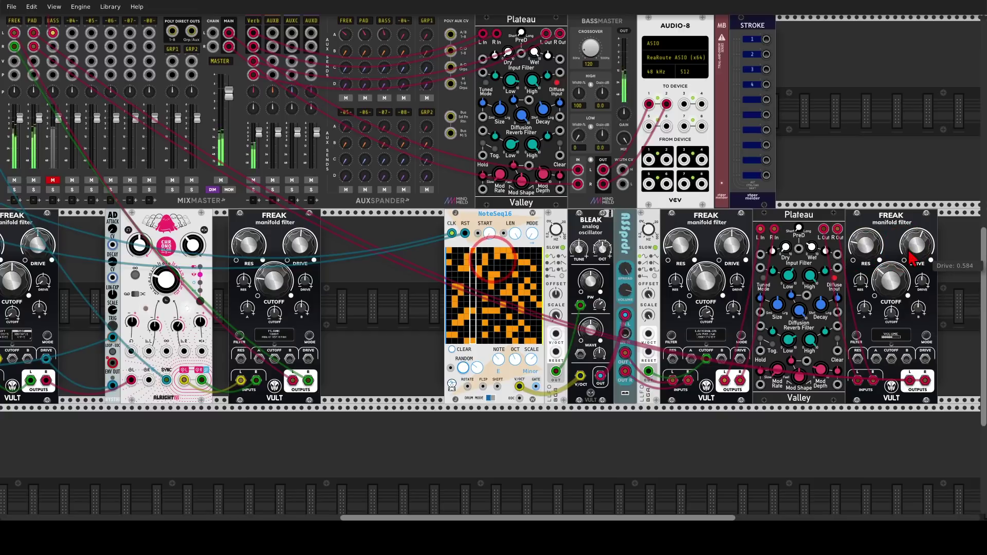
pyautogui.click(389, 289)
# Step: Tweak the DEBRIATUS Freak beside Grid Seq with its resonance and cutoff attenuverters and a drive attenuverter of -0.529
pyautogui.moveTo(389, 290); pyautogui.dragTo(604, 286)
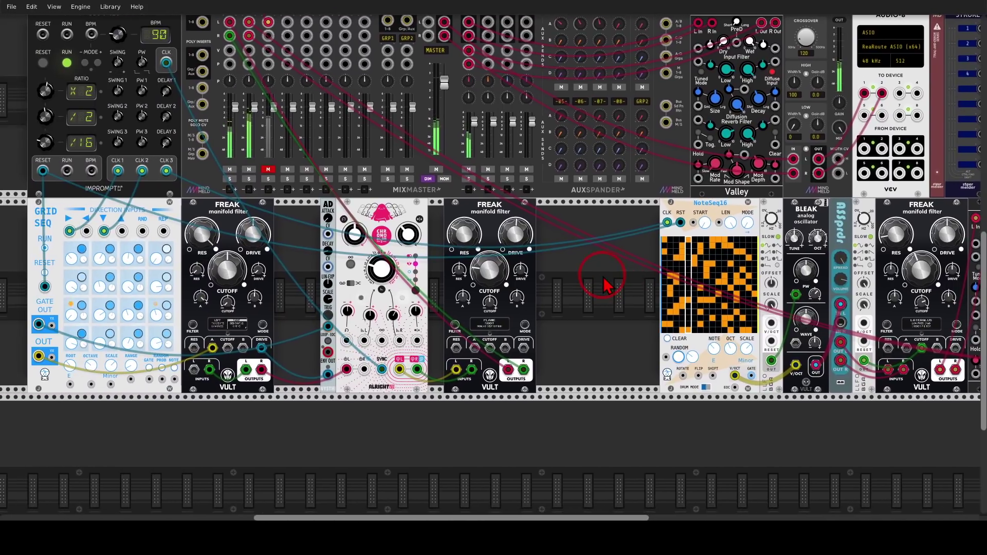
pyautogui.click(259, 275)
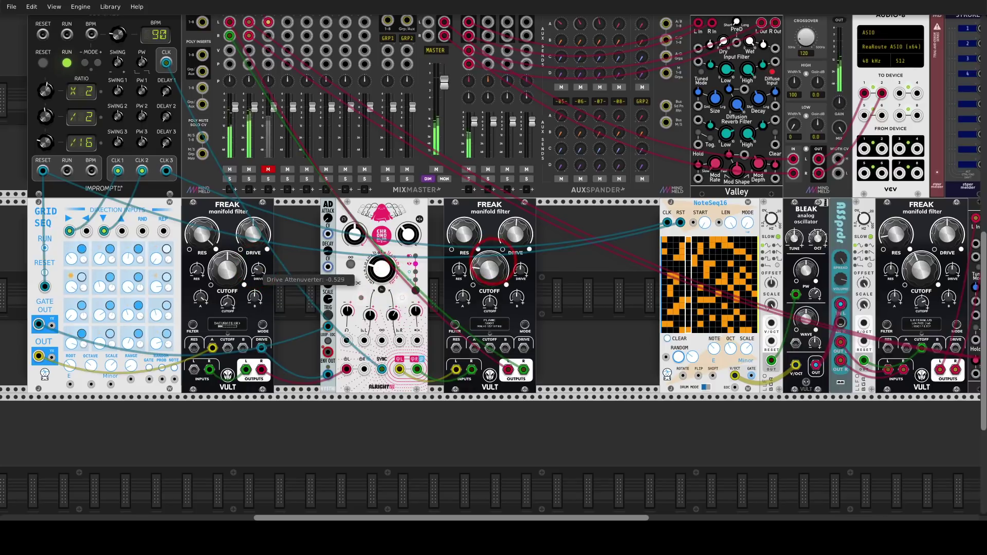
pyautogui.click(193, 270)
pyautogui.moveTo(227, 303); pyautogui.dragTo(259, 279)
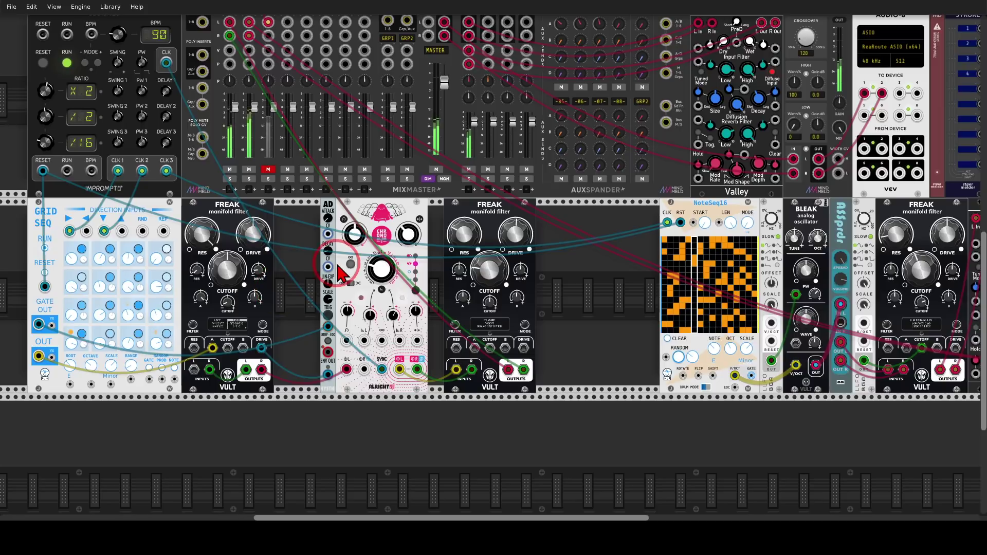
# Step: Bring the Tangents and ResComb Freak voice above the mixer into the mix by unmuting the BASS channel
pyautogui.moveTo(311, 230); pyautogui.dragTo(443, 478)
pyautogui.scroll(5, 496, 158)
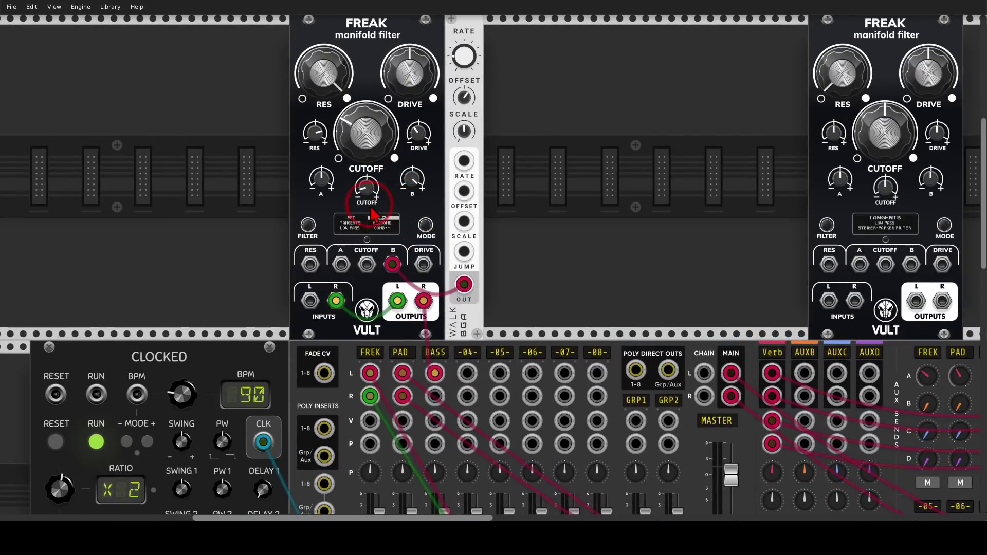
pyautogui.scroll(3, 356, 226)
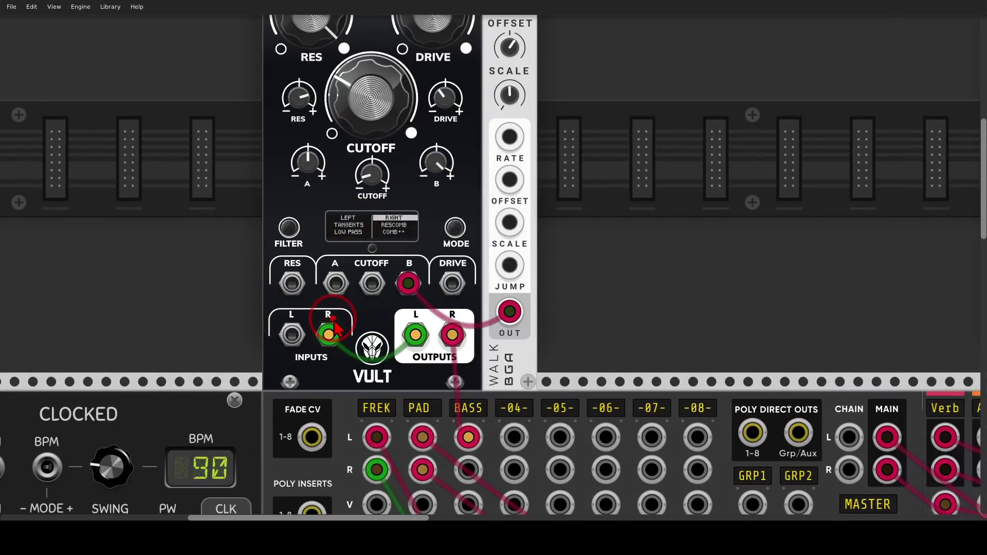
pyautogui.moveTo(346, 205)
pyautogui.mouseDown()
pyautogui.moveTo(327, 226)
pyautogui.moveTo(358, 209)
pyautogui.moveTo(347, 209)
pyautogui.moveTo(357, 236)
pyautogui.moveTo(369, 236)
pyautogui.moveTo(363, 217)
pyautogui.moveTo(375, 228)
pyautogui.moveTo(368, 251)
pyautogui.mouseUp()
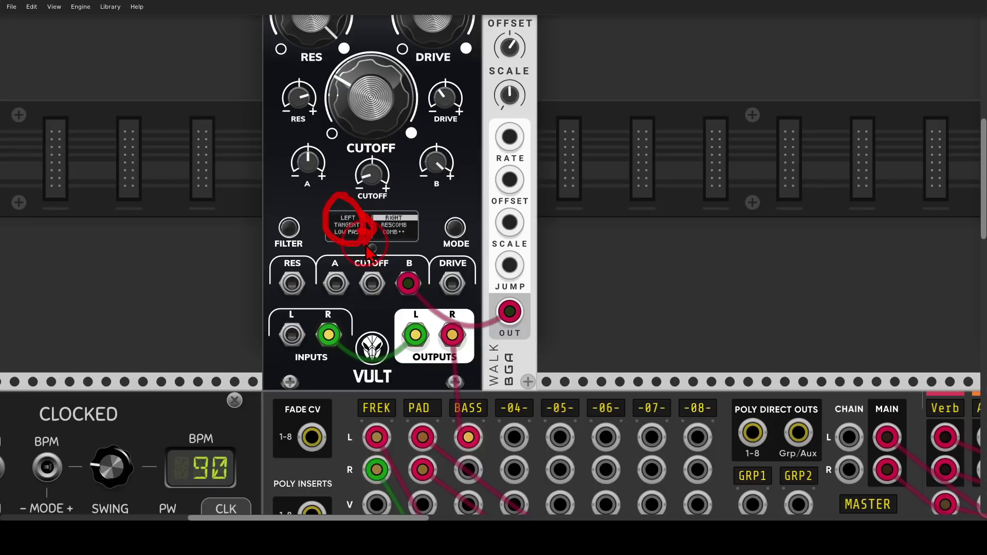
pyautogui.scroll(-4, 400, 236)
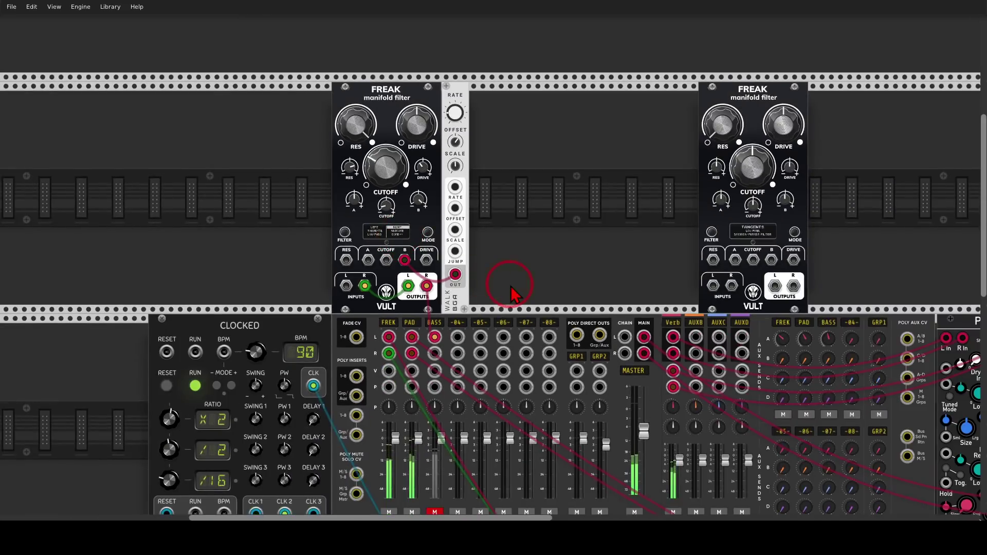
pyautogui.scroll(-3, 512, 293)
pyautogui.click(407, 426)
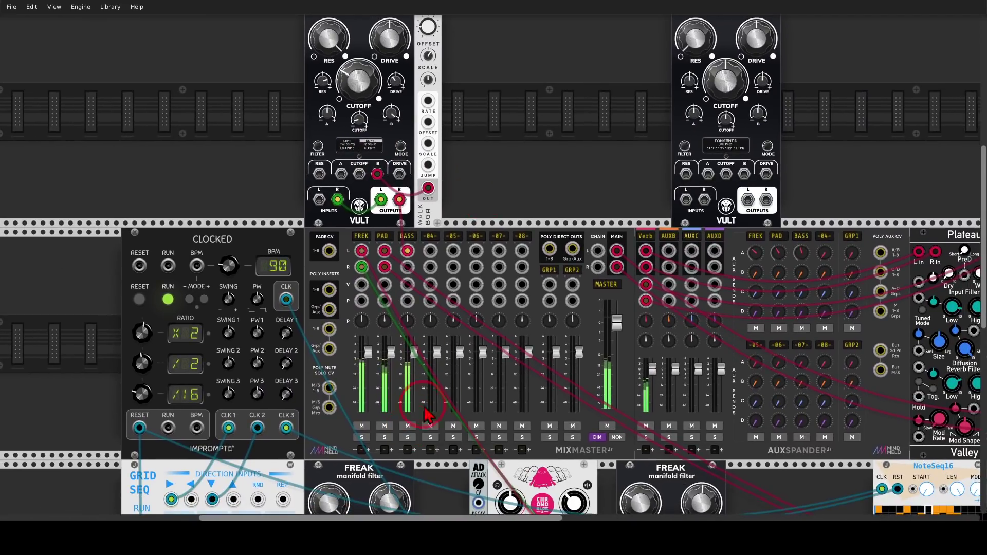
pyautogui.scroll(-3, 478, 208)
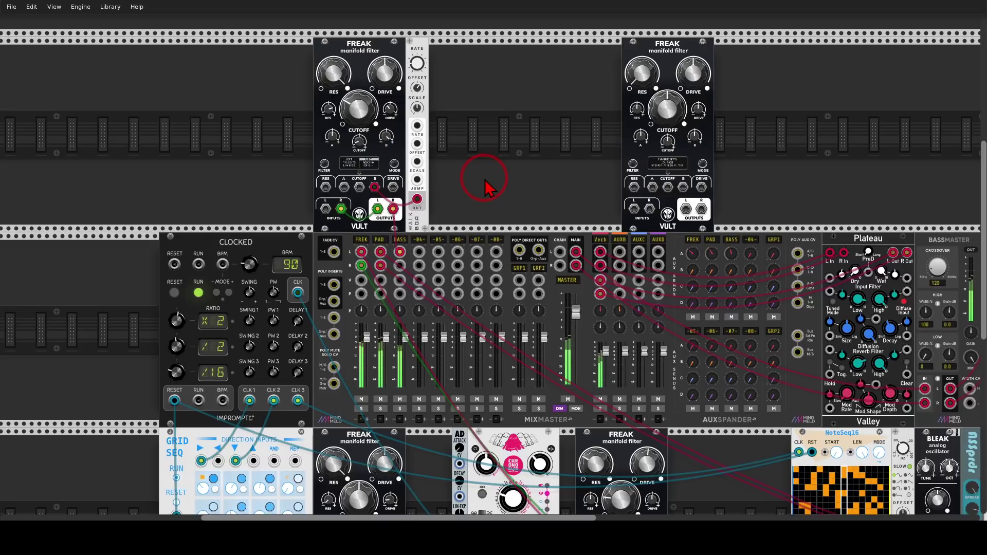
pyautogui.scroll(-1, 486, 180)
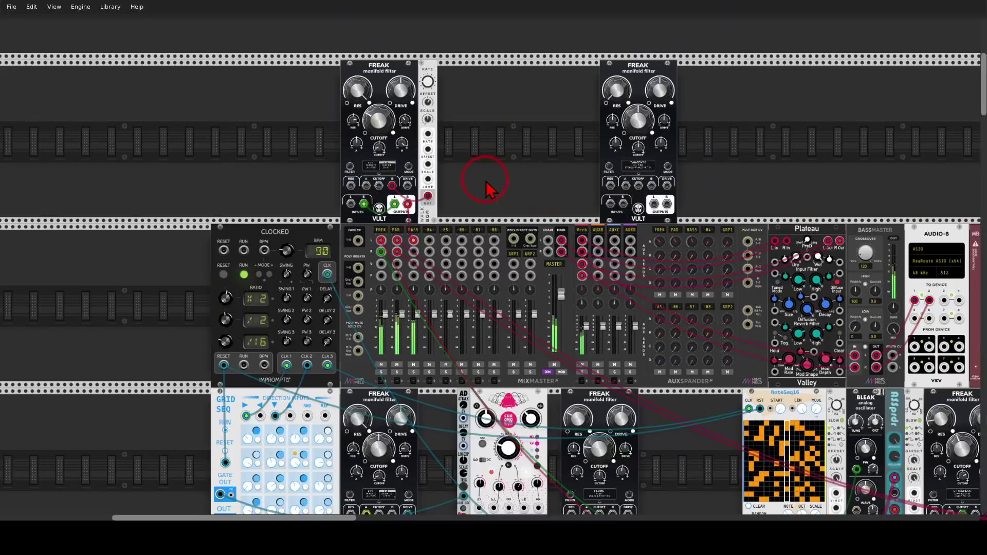
# Step: Set the drive attenuverter of the Freak beside Grid Seq to -0.631
pyautogui.moveTo(687, 462); pyautogui.dragTo(623, 411)
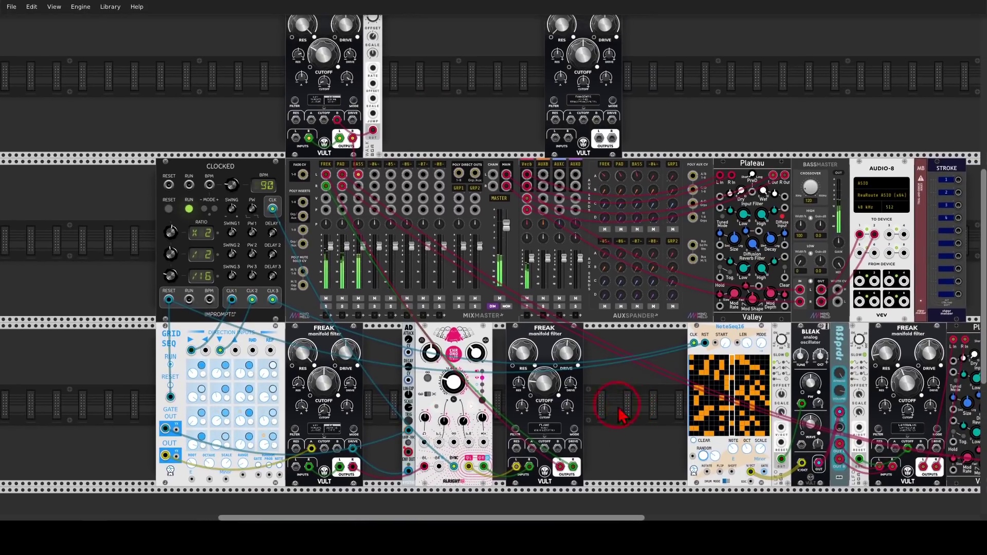
pyautogui.moveTo(349, 383); pyautogui.dragTo(350, 370)
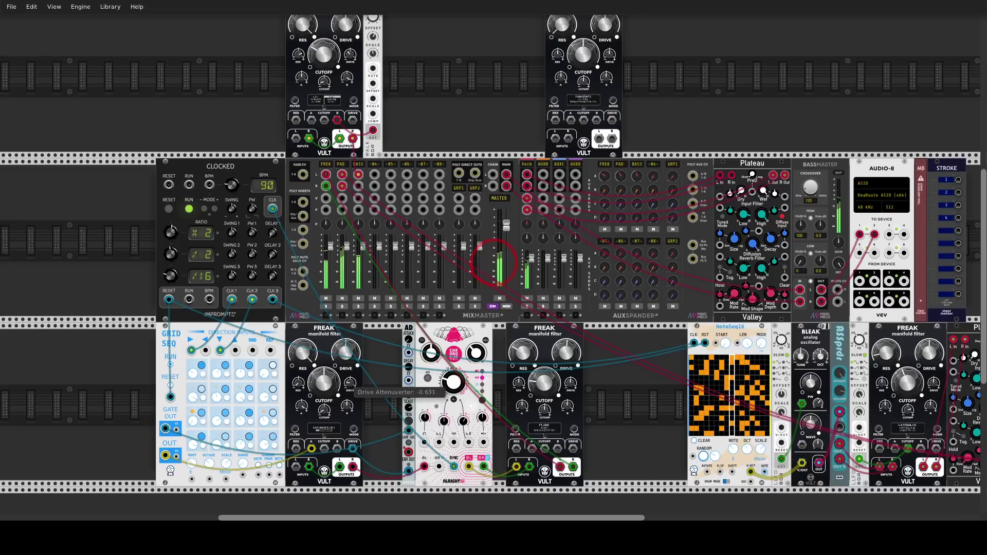
# Step: Open the settings of the unpatched Tangents Freak above the mixer and inspect its Mod Range options
pyautogui.moveTo(483, 122); pyautogui.dragTo(480, 163)
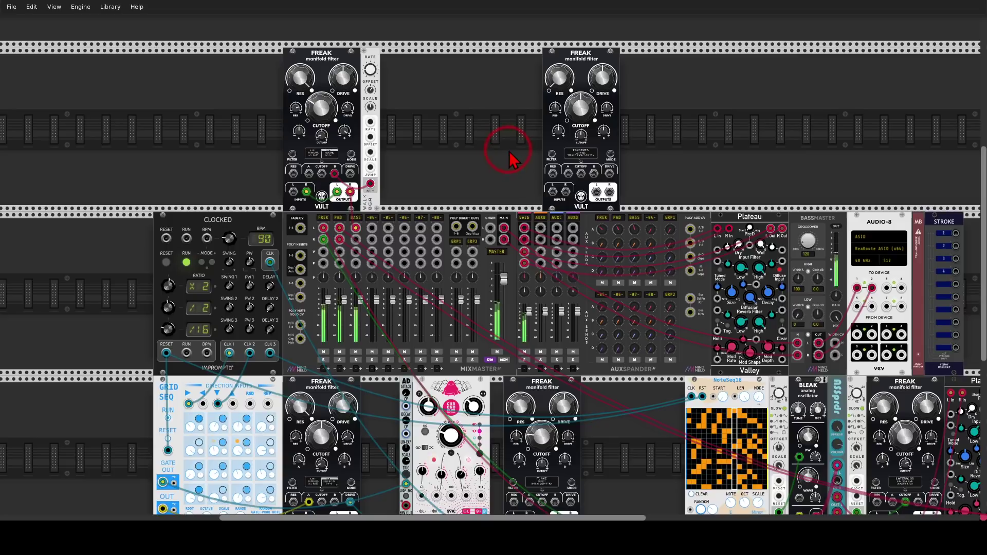
pyautogui.moveTo(514, 159); pyautogui.dragTo(379, 216)
pyautogui.scroll(8, 446, 213)
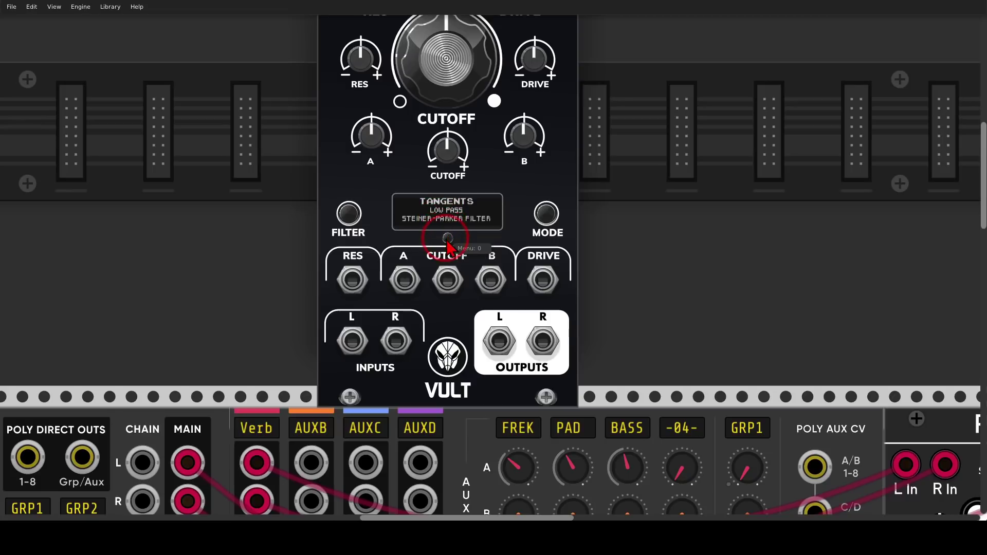
pyautogui.click(448, 238)
pyautogui.click(349, 214)
pyautogui.click(549, 214)
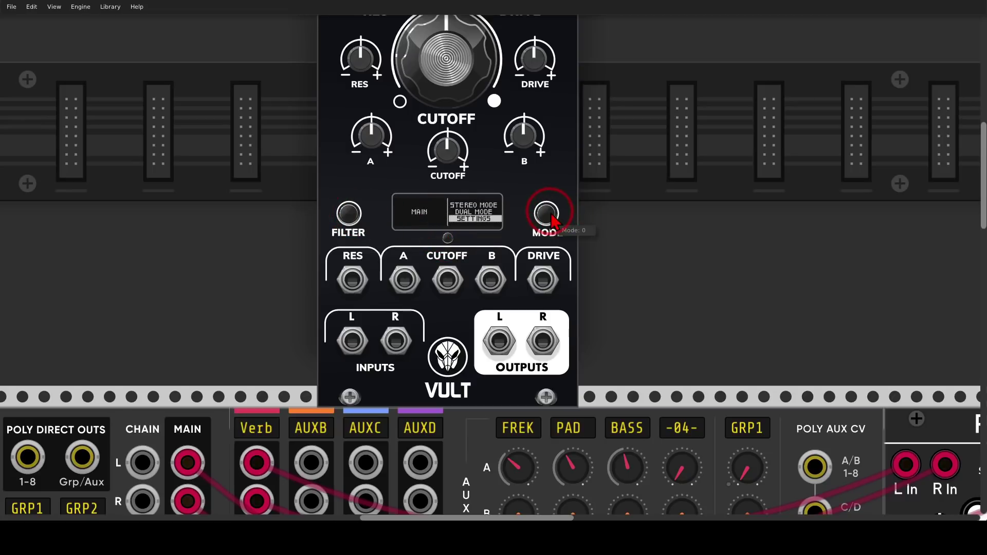
pyautogui.scroll(3, 463, 213)
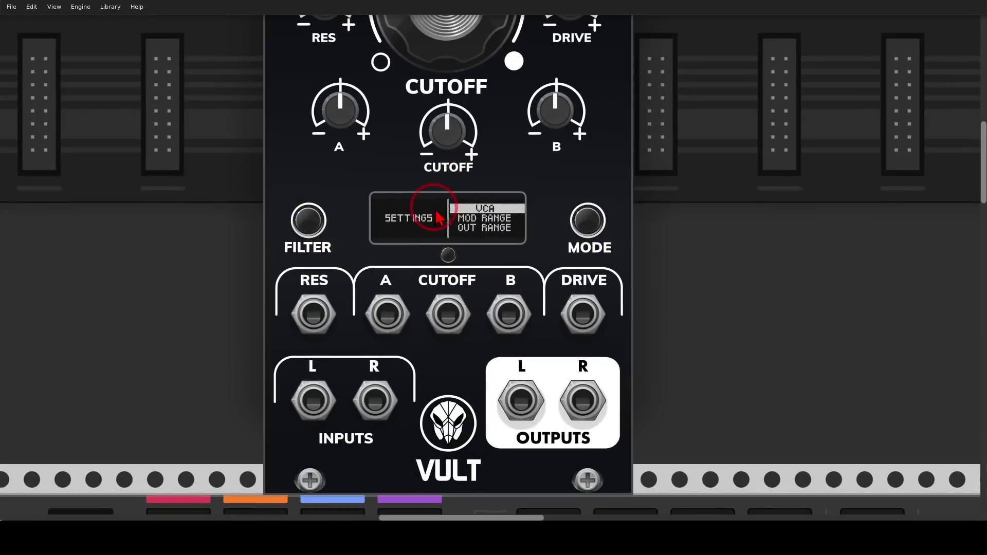
pyautogui.click(308, 221)
pyautogui.click(583, 228)
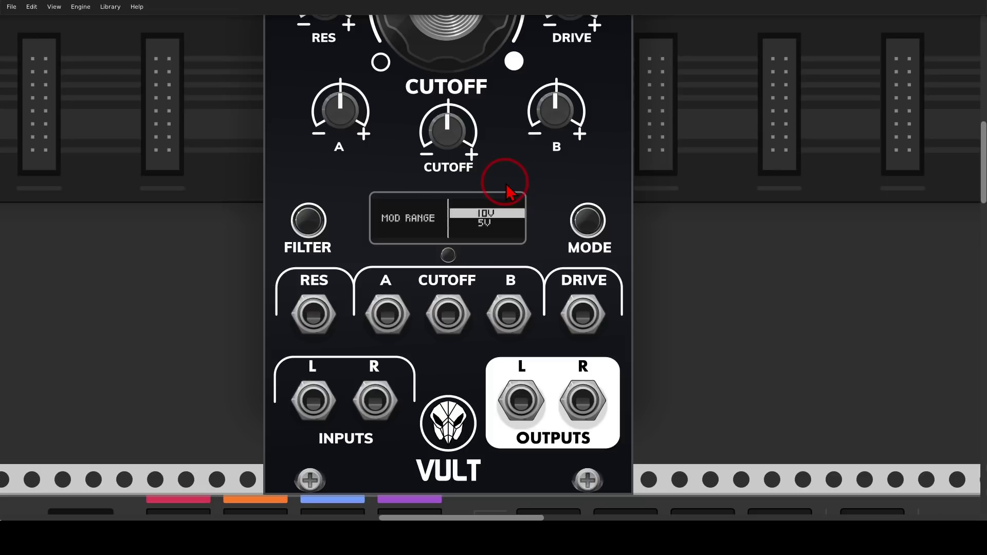
pyautogui.click(449, 255)
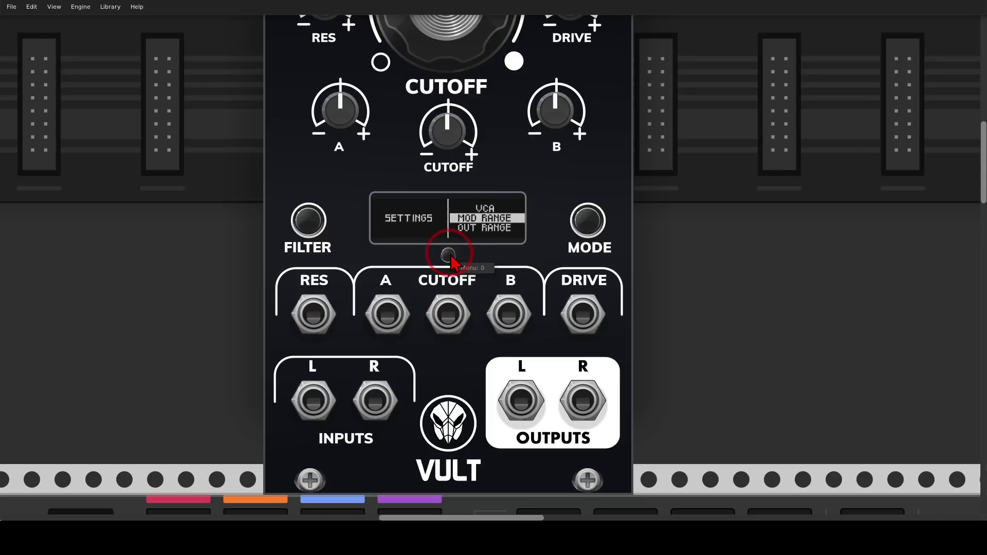
# Step: Inspect the Stereo Mod options in the unpatched Freak's settings, going past Out Range
pyautogui.click(315, 225)
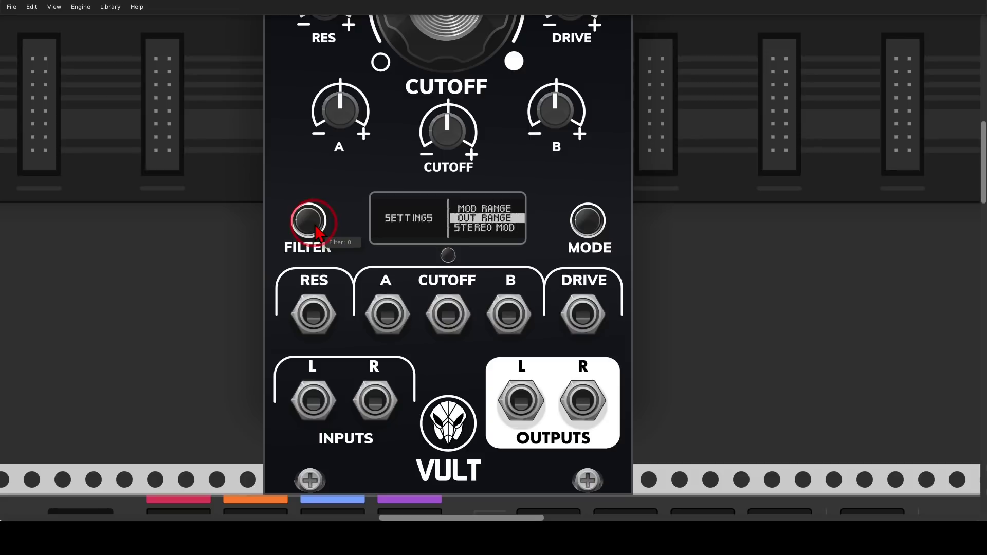
pyautogui.scroll(-1, 317, 233)
pyautogui.click(588, 221)
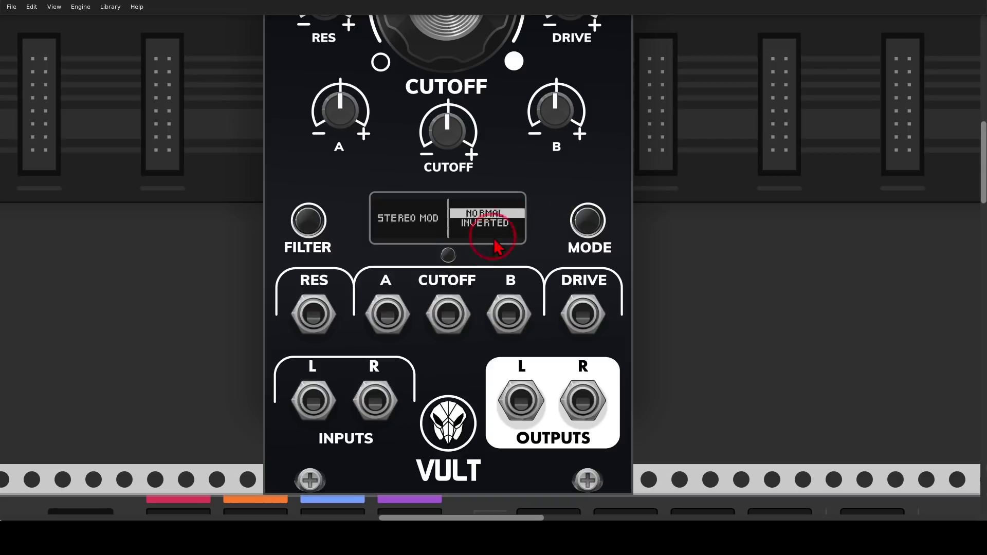
pyautogui.click(450, 255)
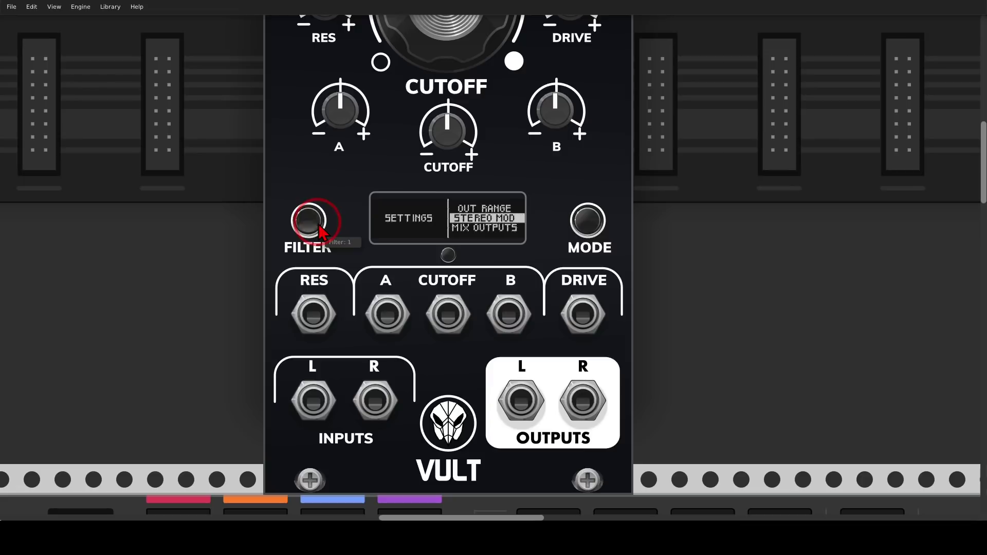
# Step: Open the unpatched Freak's Mix Outputs setting and step through its stereo-to-mono percentages to Mono 100%
pyautogui.scroll(-1, 326, 233)
pyautogui.click(585, 229)
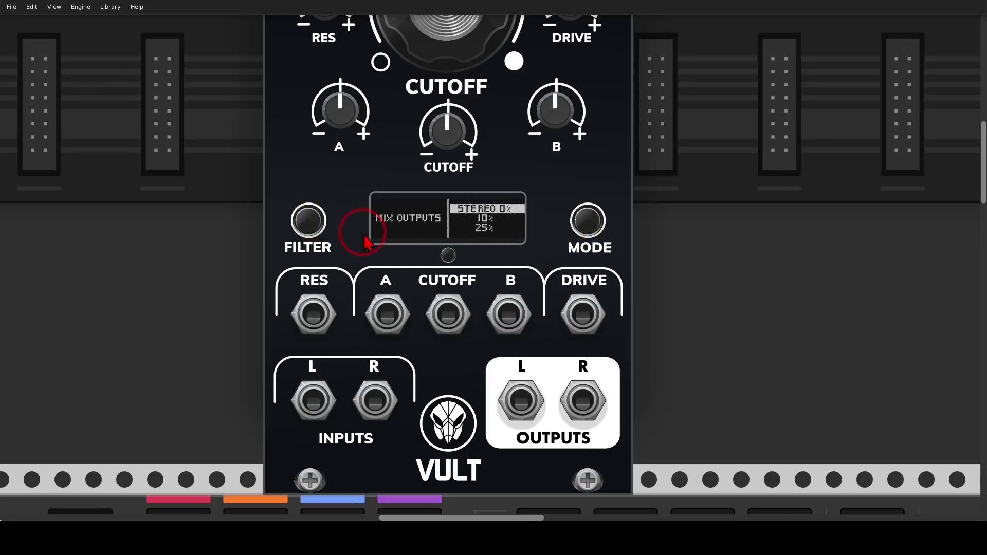
pyautogui.scroll(-3, 321, 231)
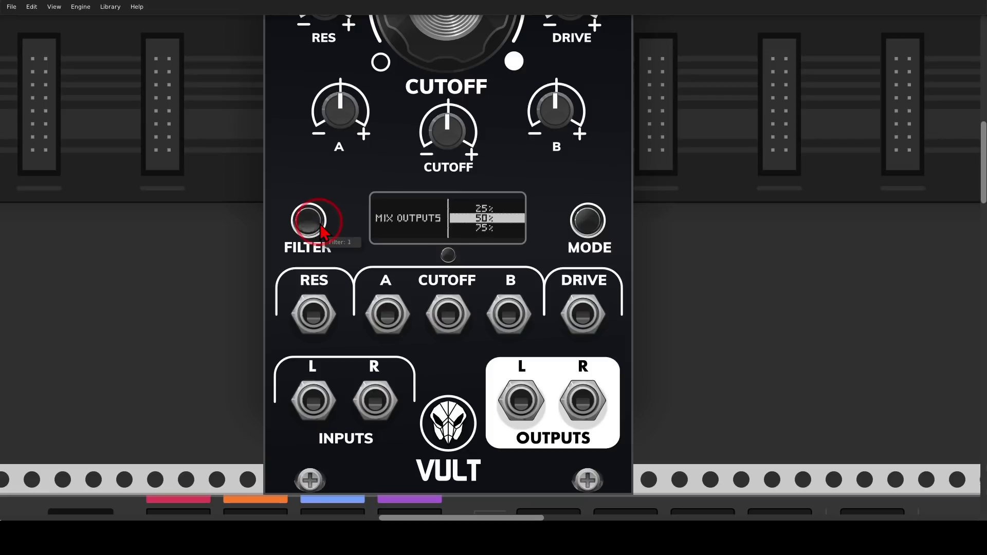
pyautogui.scroll(-1, 319, 231)
pyautogui.scroll(-1, 315, 231)
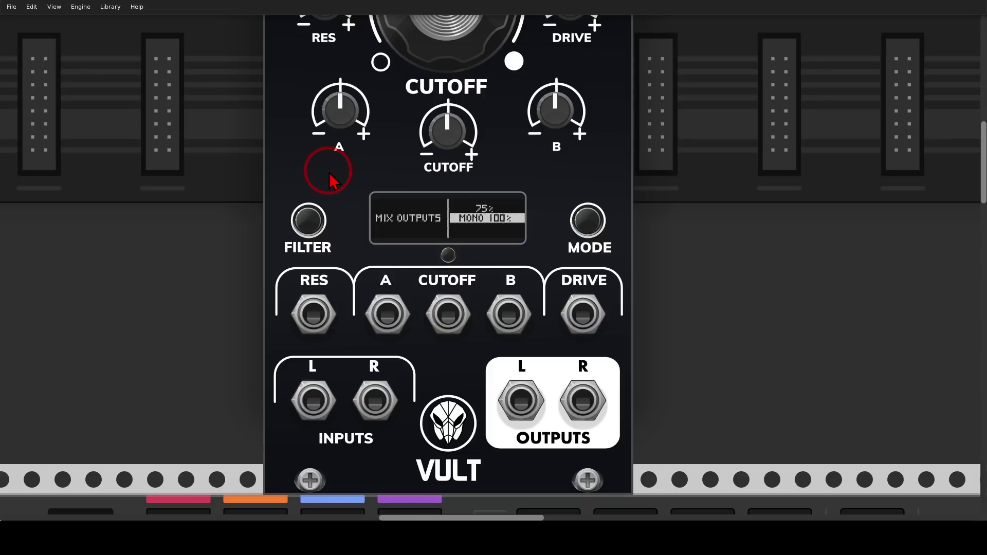
# Step: Adjust the resonance attenuverter of the Freak beside Grid Seq to 0.395 and keep fine-tuning its attenuverters
pyautogui.scroll(-5, 302, 249)
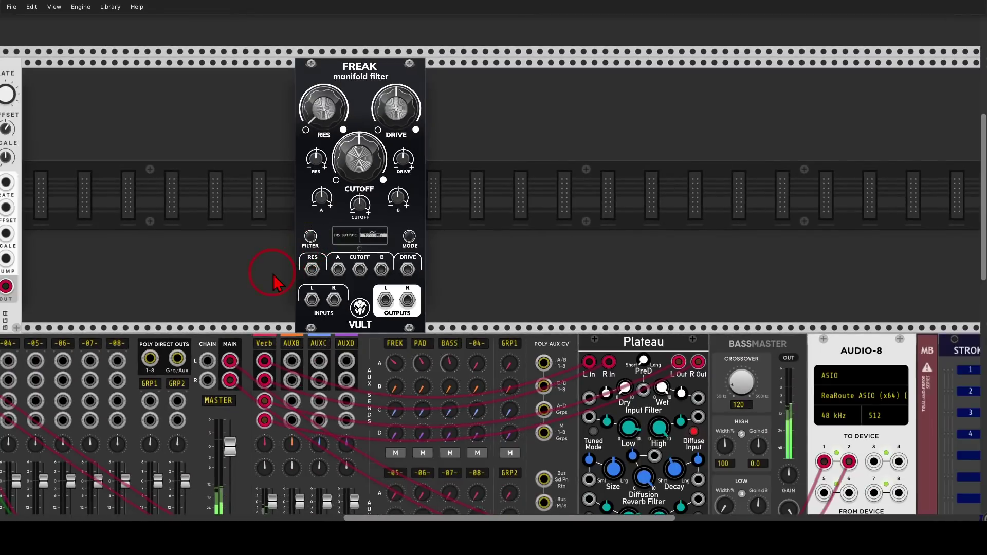
pyautogui.scroll(-4, 262, 296)
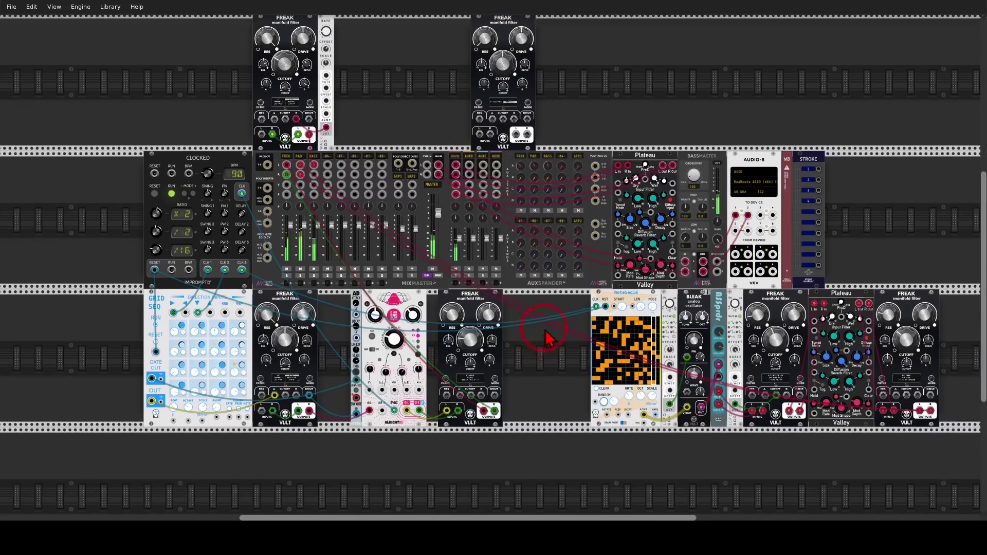
pyautogui.moveTo(546, 340); pyautogui.dragTo(491, 366)
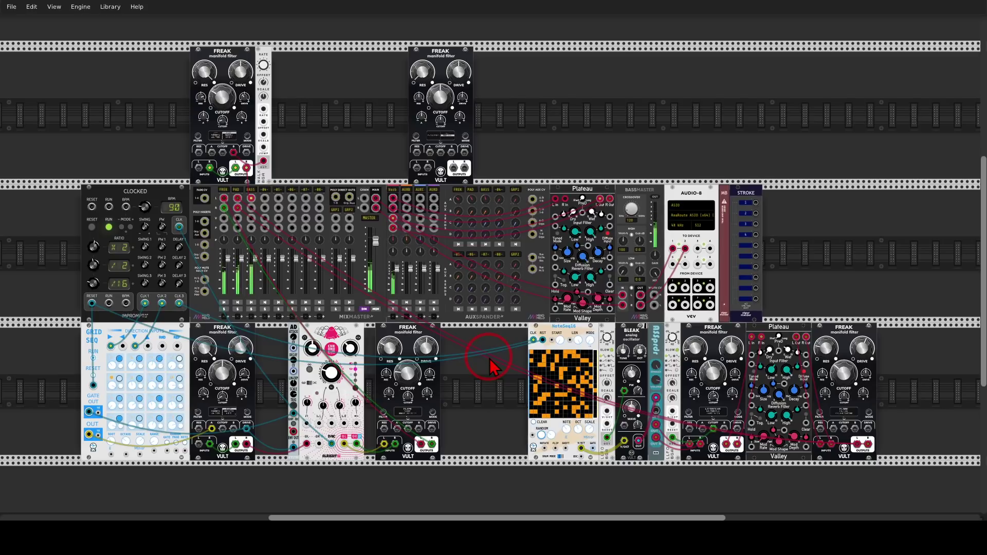
pyautogui.moveTo(200, 375); pyautogui.dragTo(200, 378)
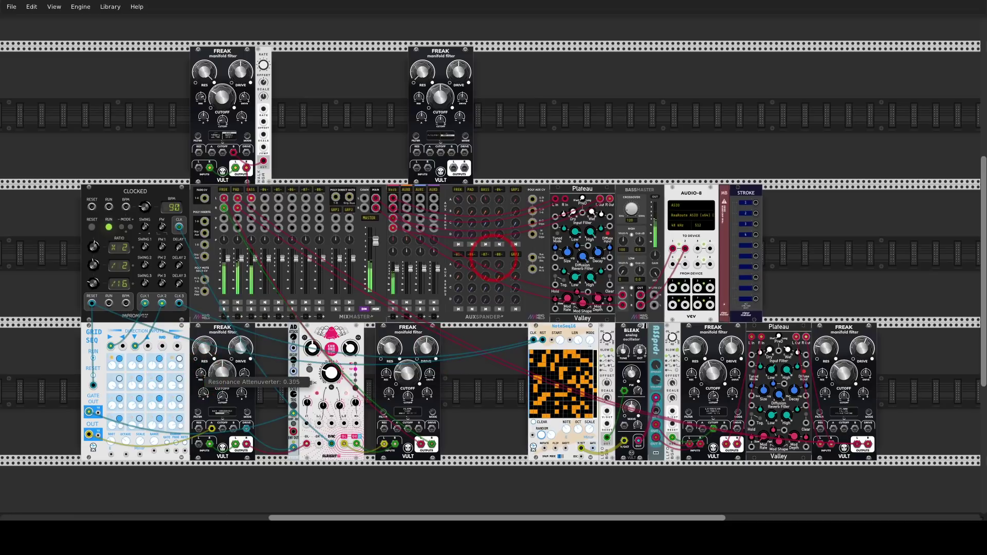
pyautogui.moveTo(201, 378); pyautogui.dragTo(222, 394)
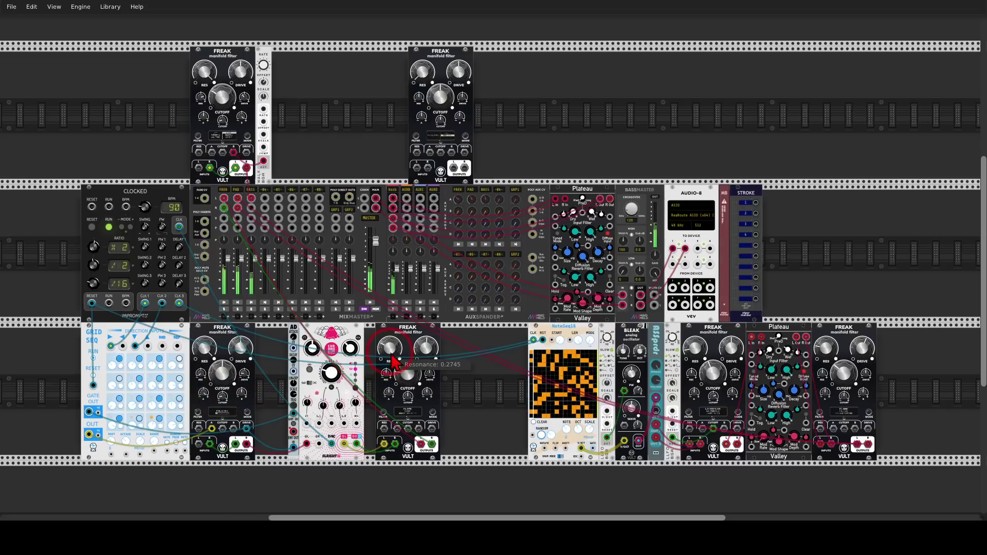
# Step: Adjust the resonance of the Flame Freak at the end of the lead voice and set its cutoff to 0.53
pyautogui.moveTo(390, 350); pyautogui.dragTo(407, 369)
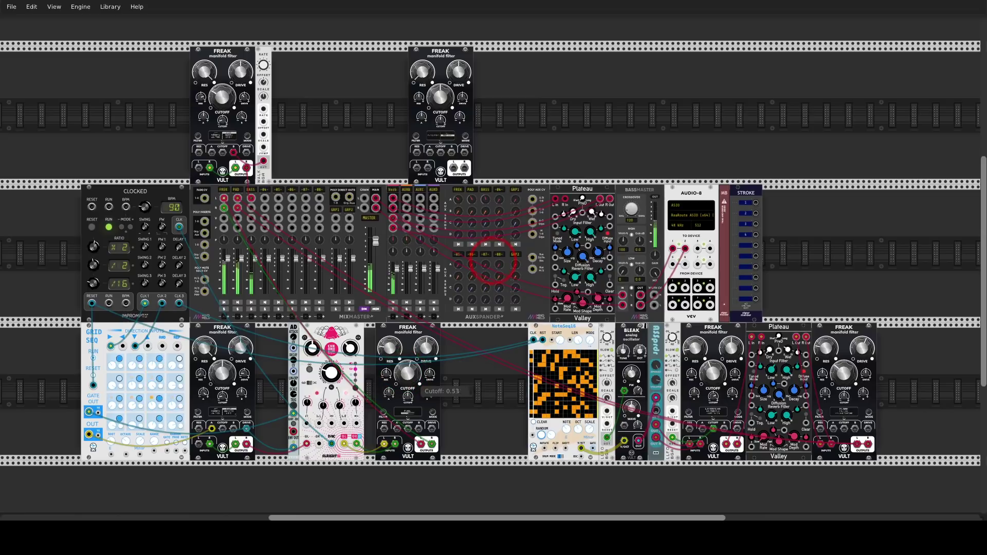